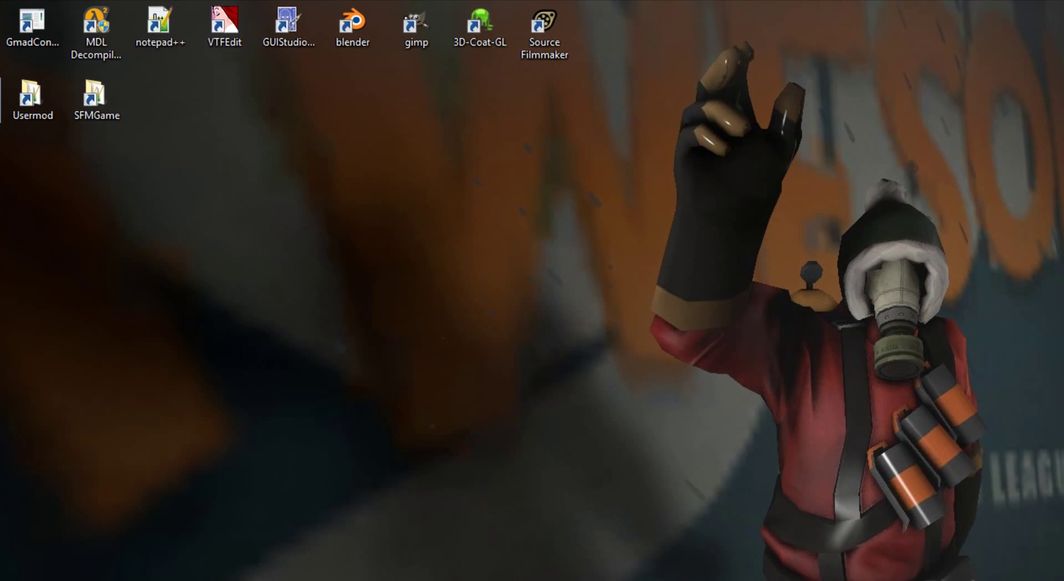
# Create a folder named bot_pyro inside the RefModel folder of the desktop's Bots folder.
pyautogui.doubleClick(2, 111)
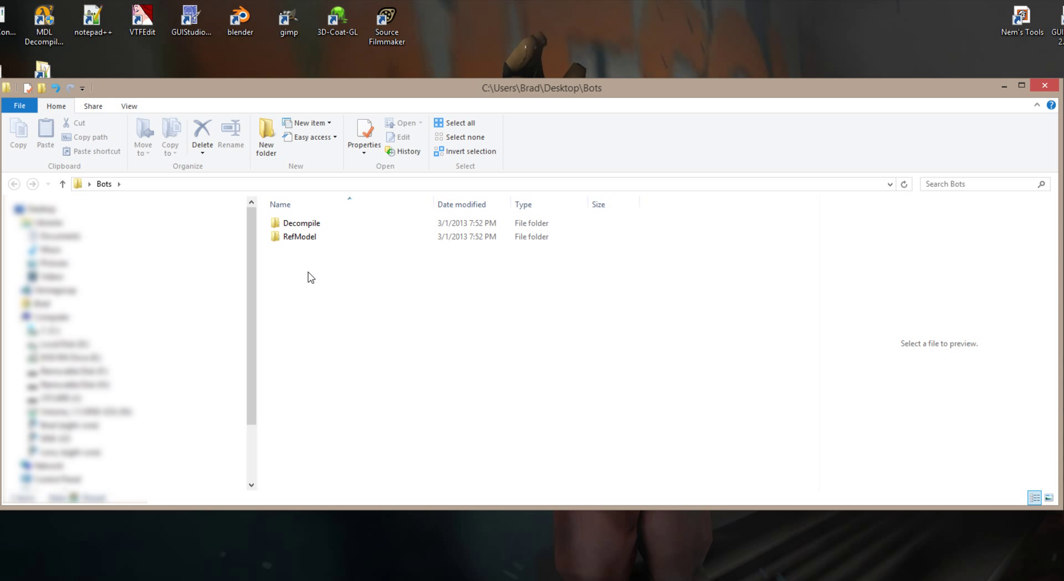
pyautogui.click(299, 238)
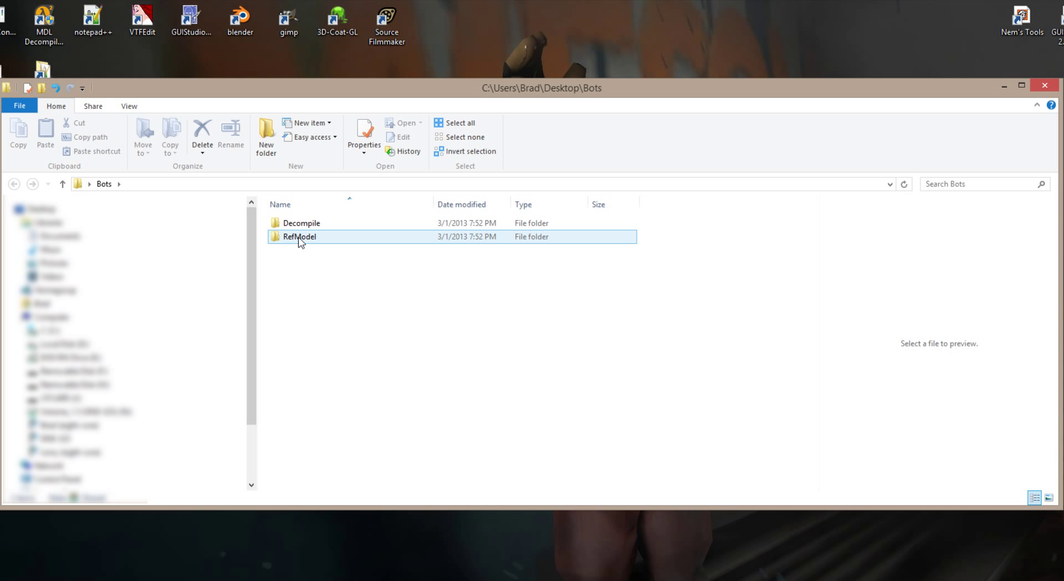
pyautogui.doubleClick(298, 238)
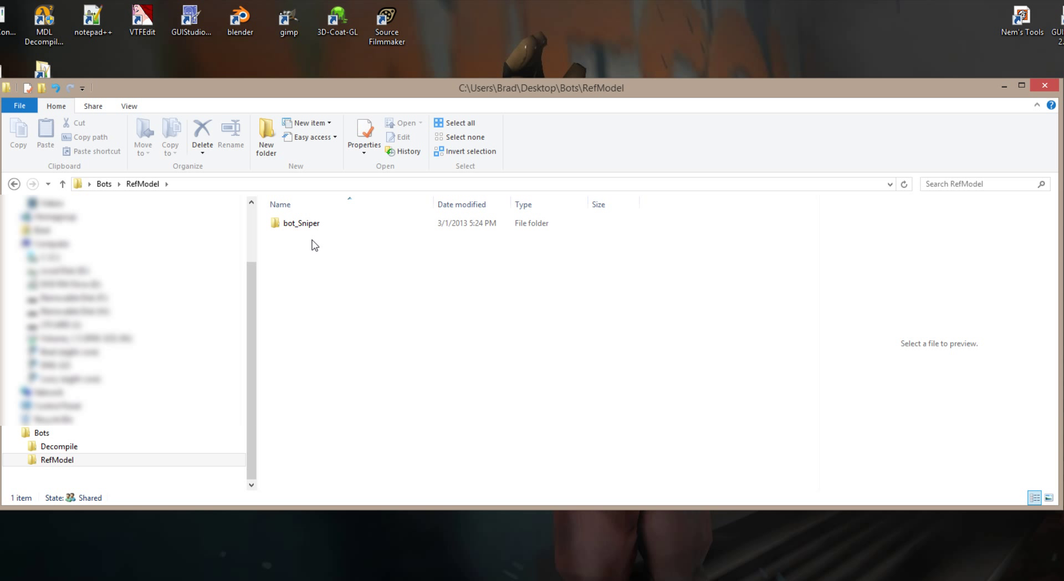
pyautogui.rightClick(311, 245)
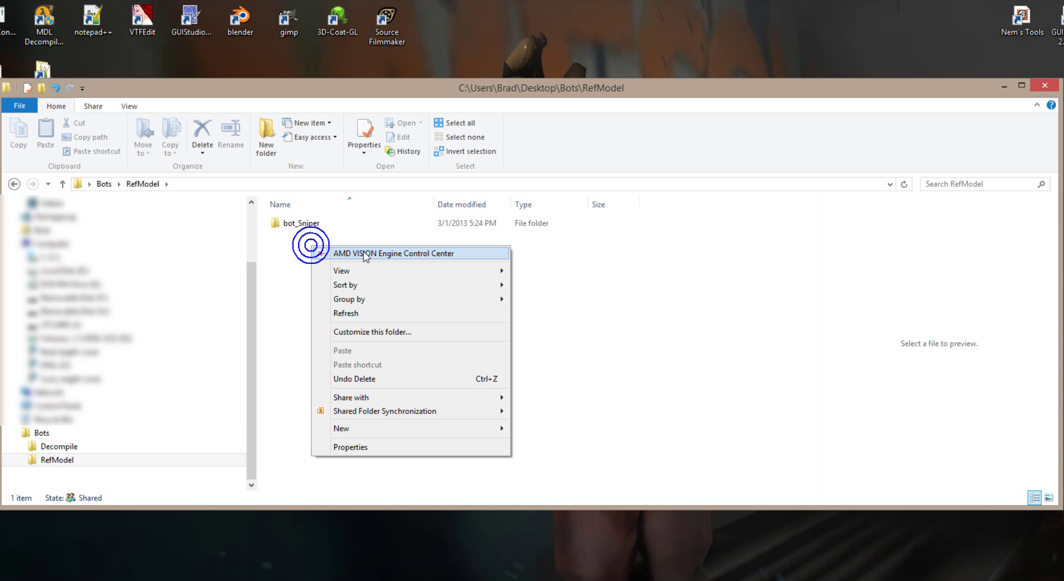
pyautogui.moveTo(354, 426)
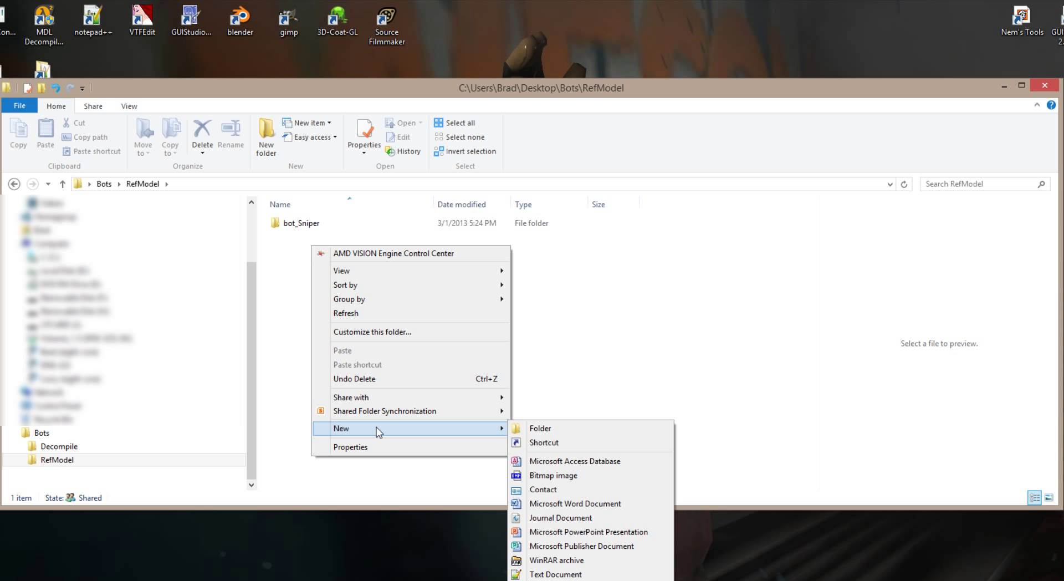
pyautogui.click(548, 428)
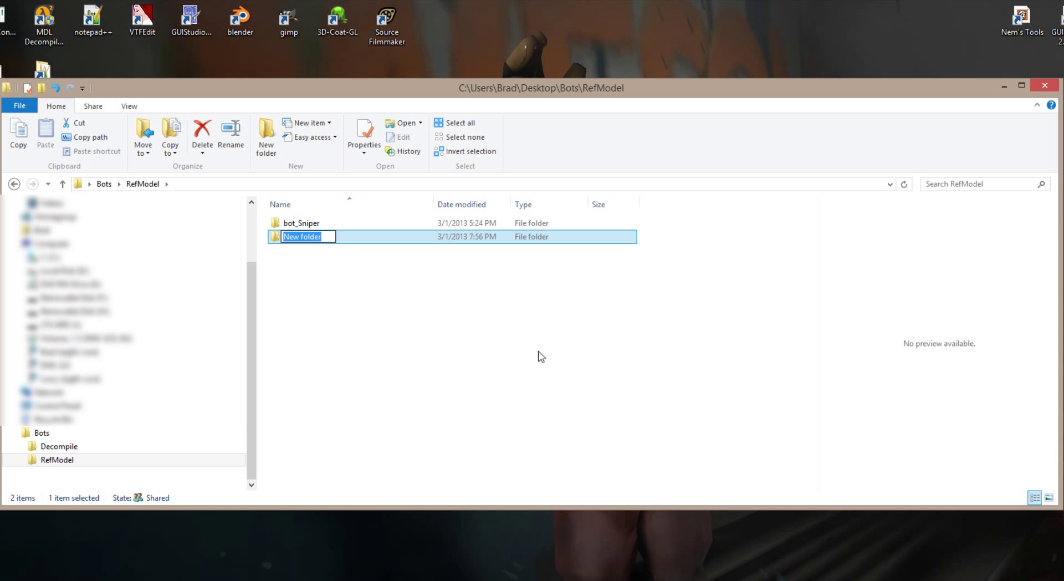
pyautogui.write('bot')
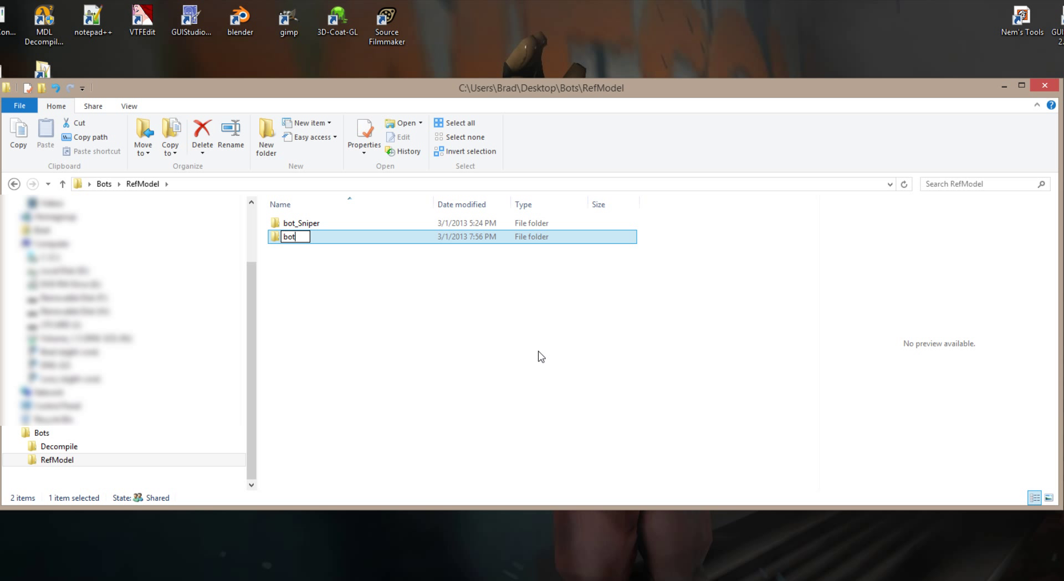
pyautogui.write('_pyro')
pyautogui.press('Return')
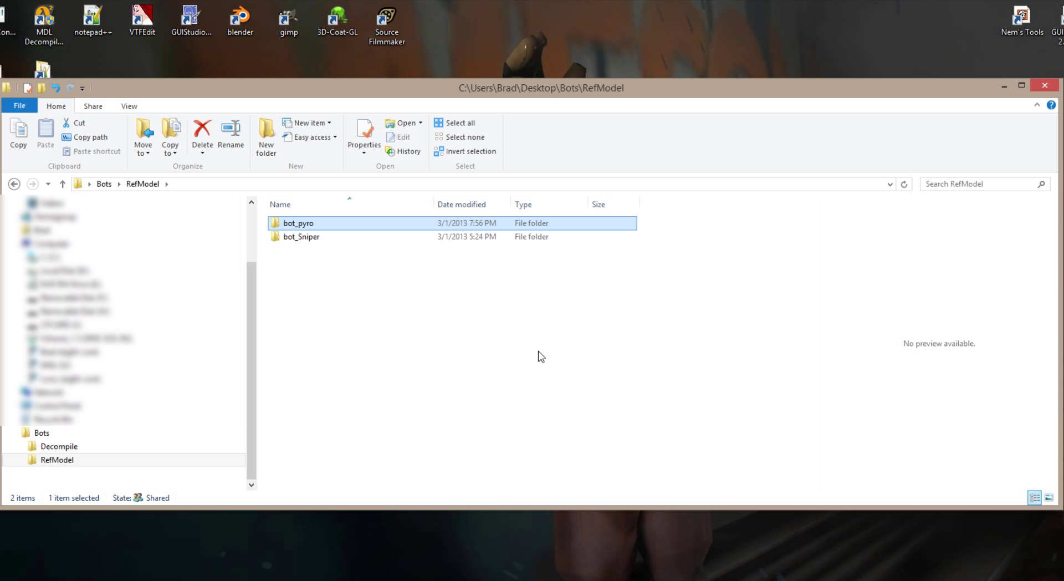
# Create a folder named bot_pyro inside the Decompile folder of Bots and close the window.
pyautogui.click(61, 446)
pyautogui.rightClick(316, 256)
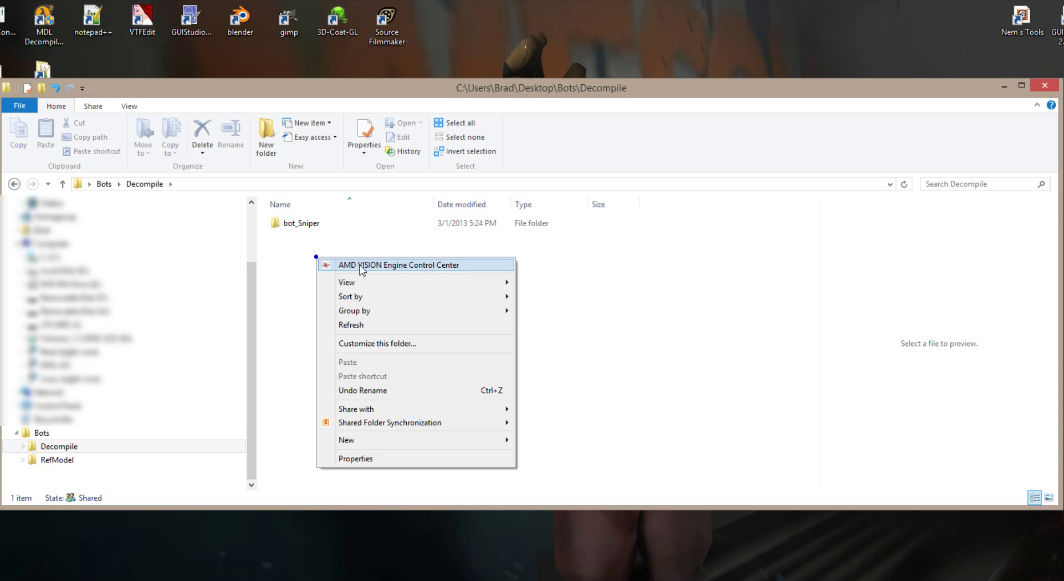
pyautogui.moveTo(350, 442)
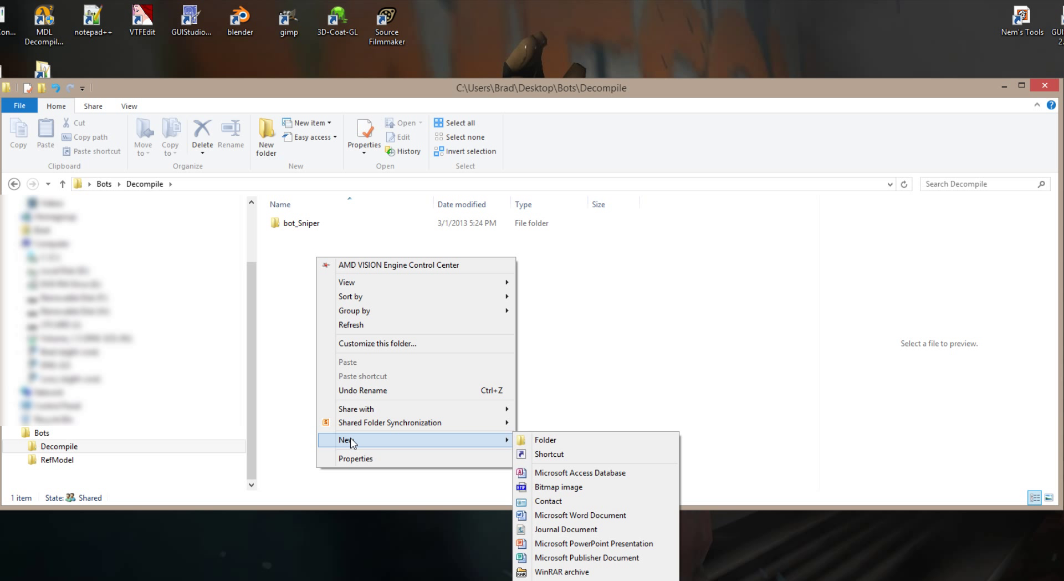
pyautogui.click(545, 440)
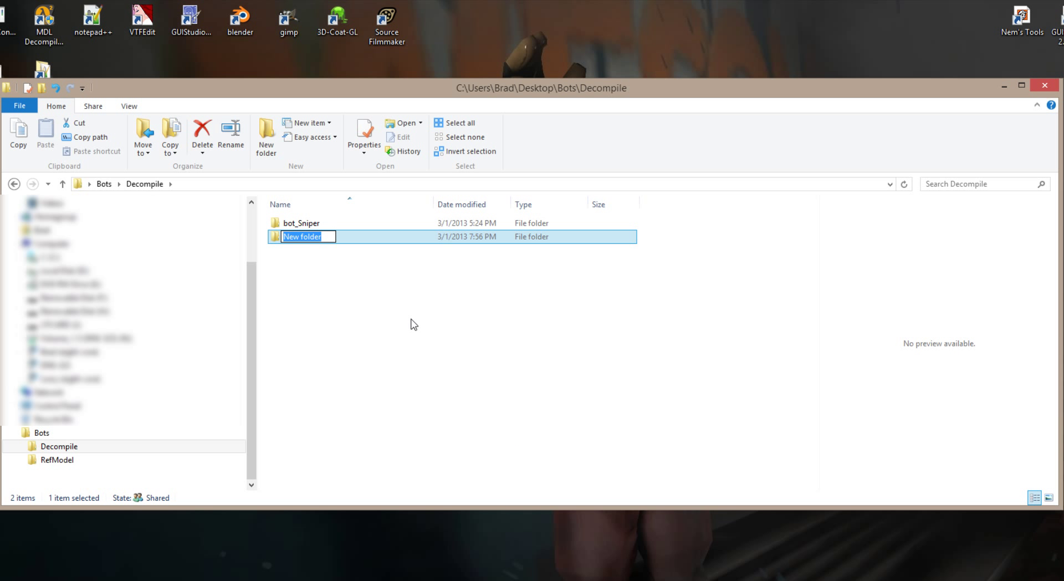
pyautogui.write('bot')
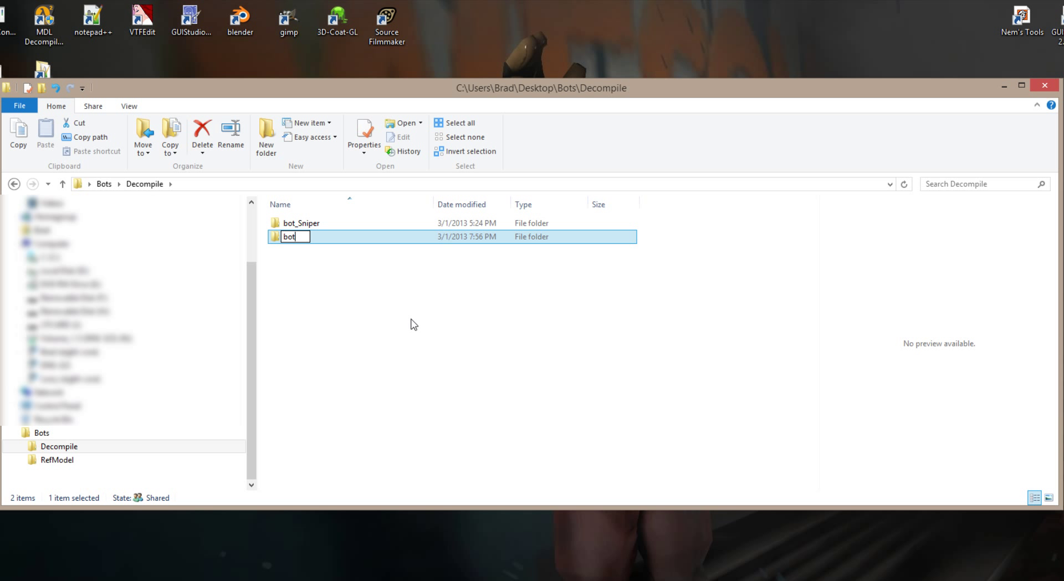
pyautogui.write('_pyro')
pyautogui.press('Return')
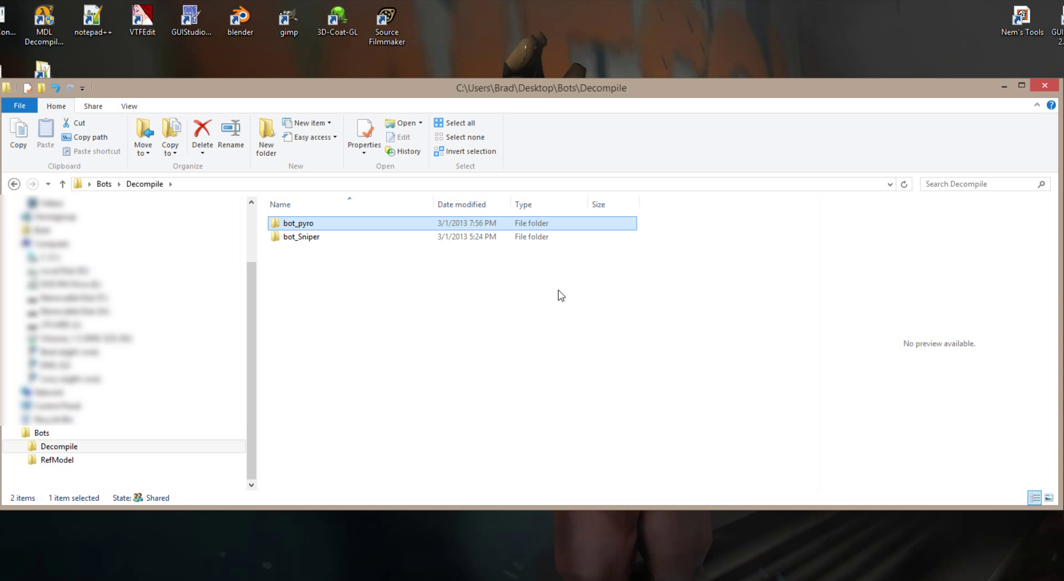
pyautogui.click(1045, 86)
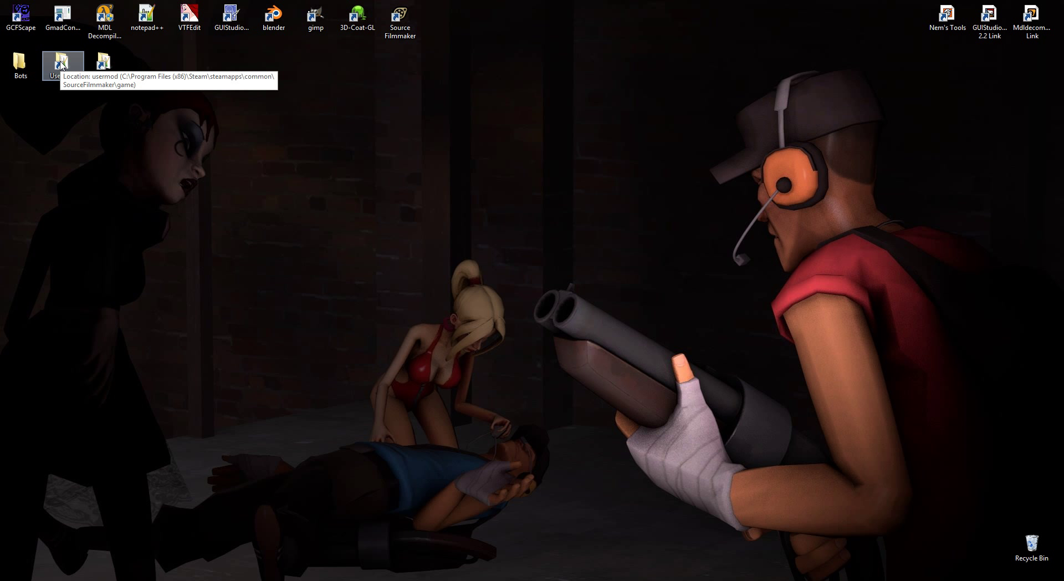
# Open Source Filmmaker's usermod folder, point out its materials and Models folders, and go into Models\bots.
pyautogui.doubleClick(61, 65)
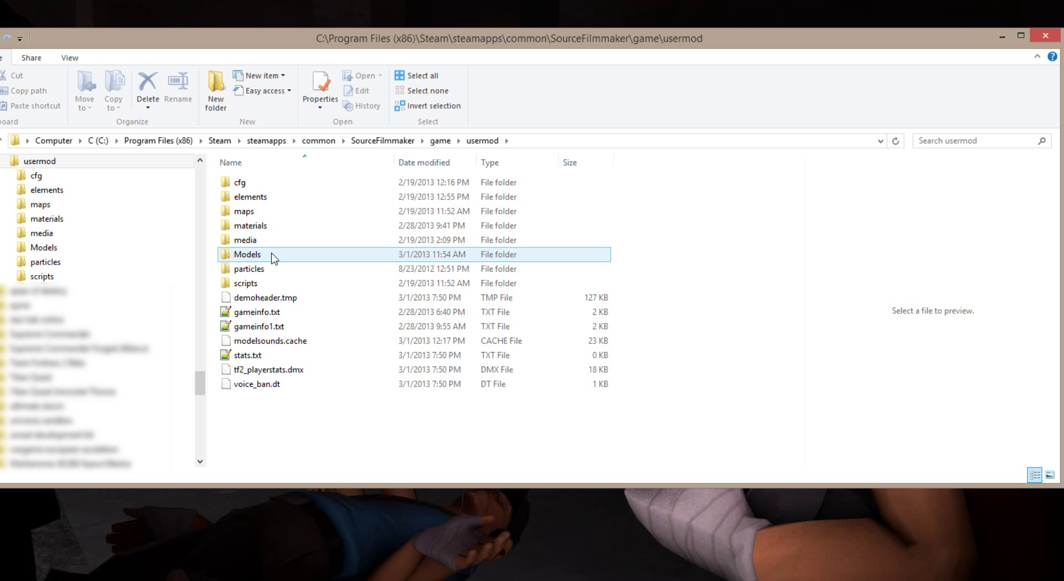
pyautogui.click(242, 229)
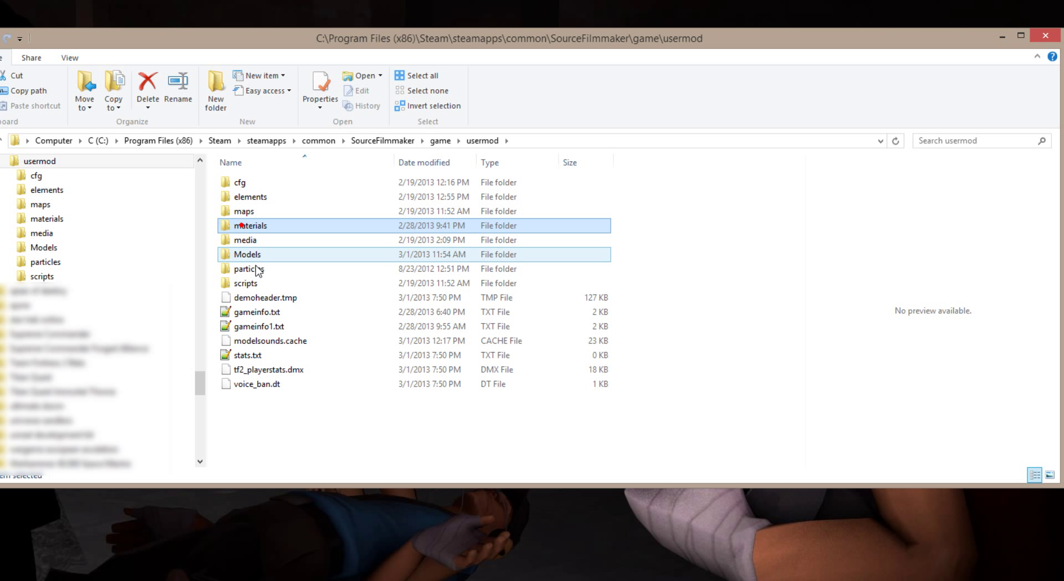
pyautogui.click(249, 255)
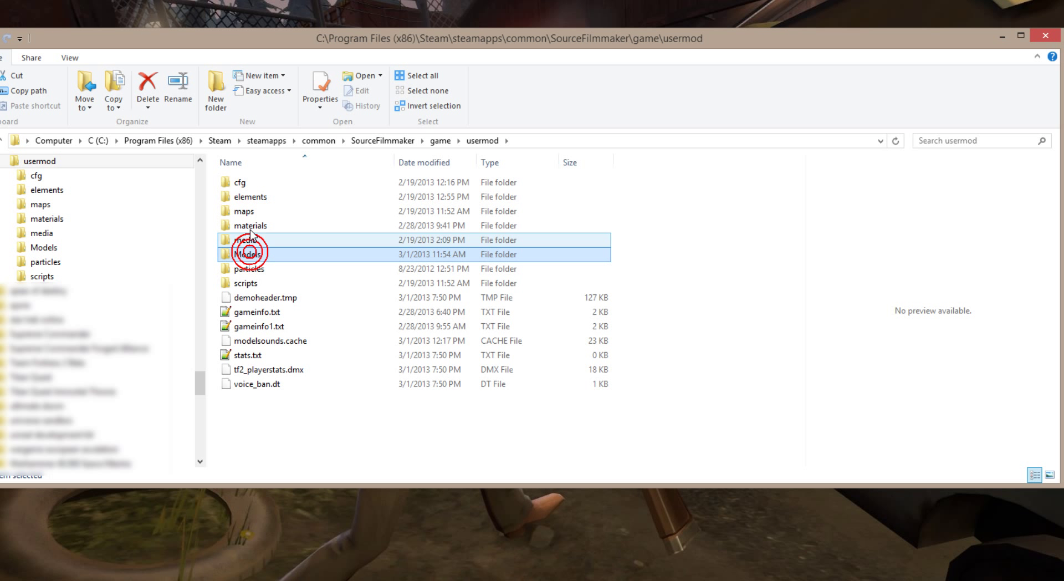
pyautogui.click(252, 230)
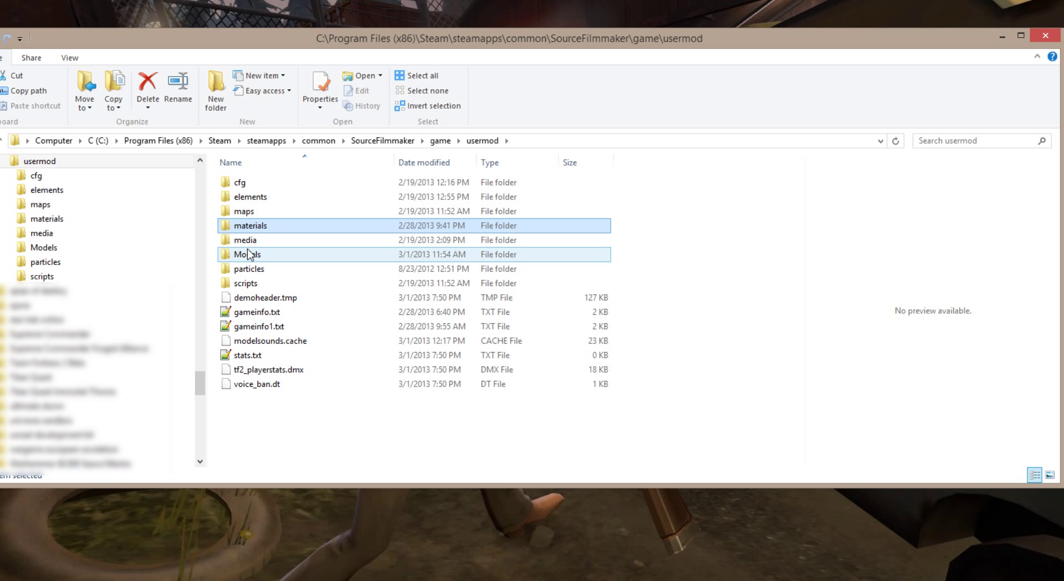
pyautogui.keyDown('ctrl'); pyautogui.click(249, 254); pyautogui.keyUp('ctrl')
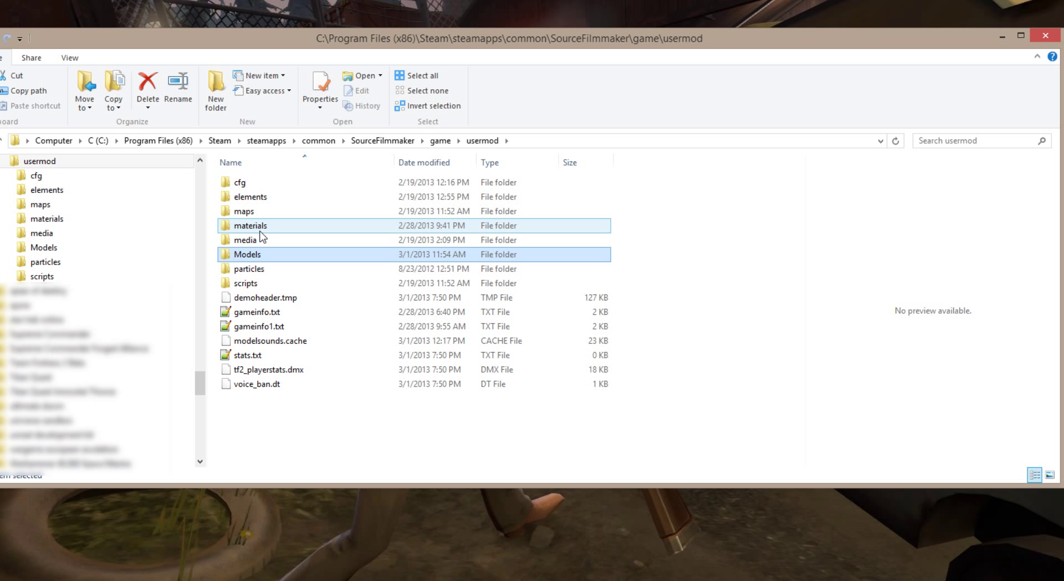
pyautogui.click(261, 231)
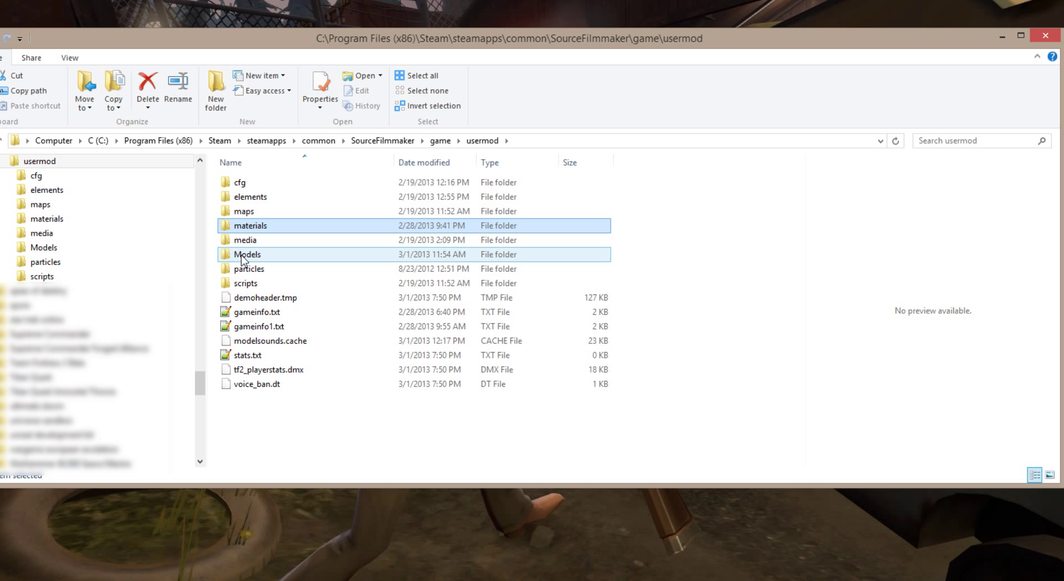
pyautogui.moveTo(242, 259)
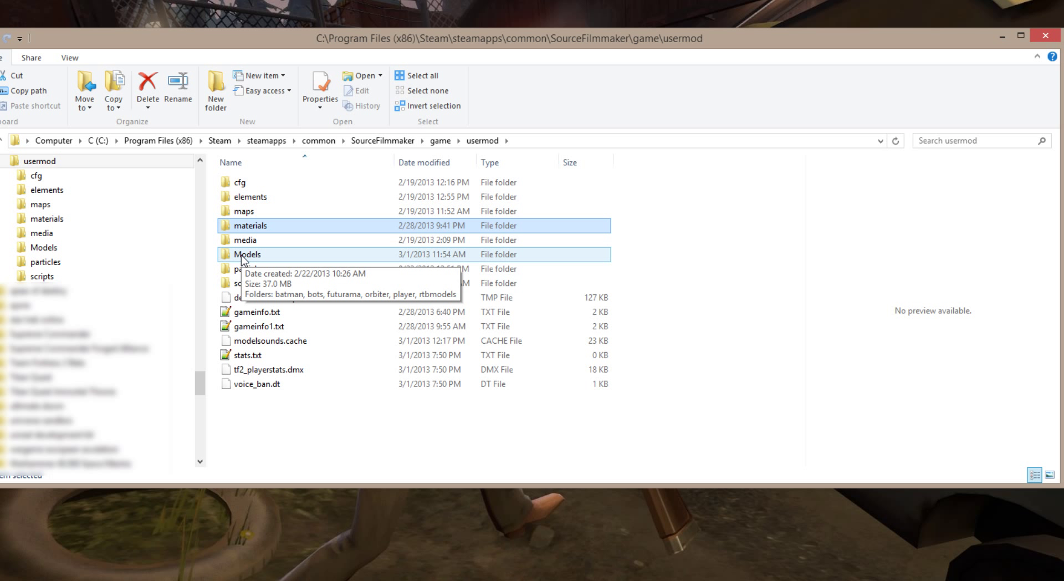
pyautogui.doubleClick(242, 256)
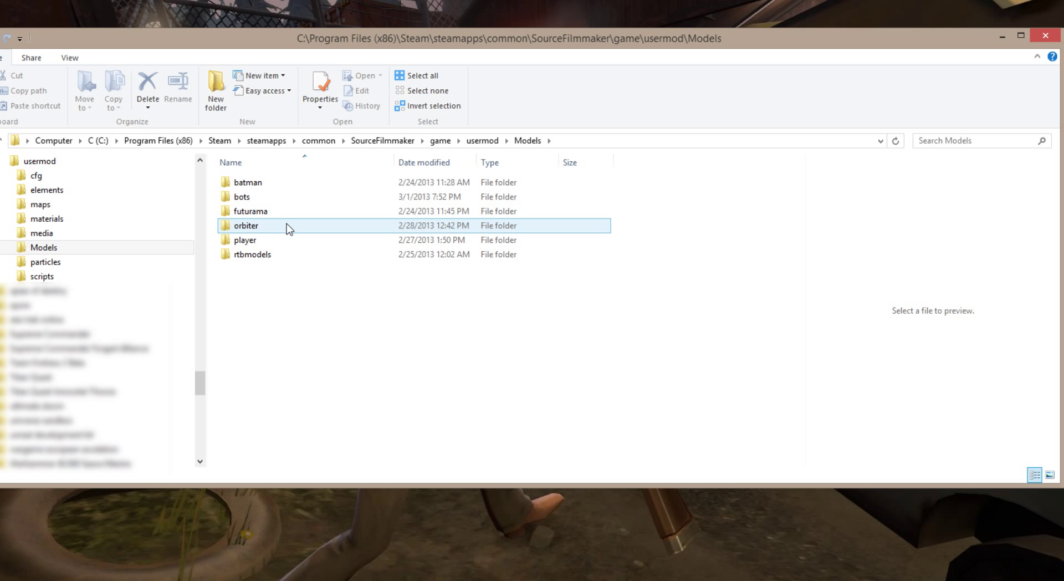
pyautogui.click(244, 187)
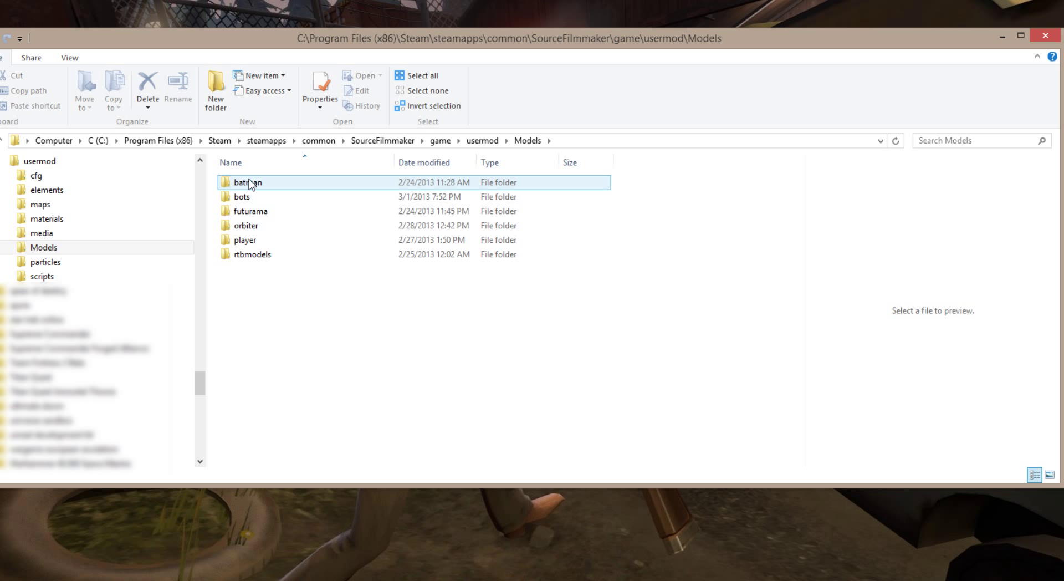
pyautogui.click(246, 199)
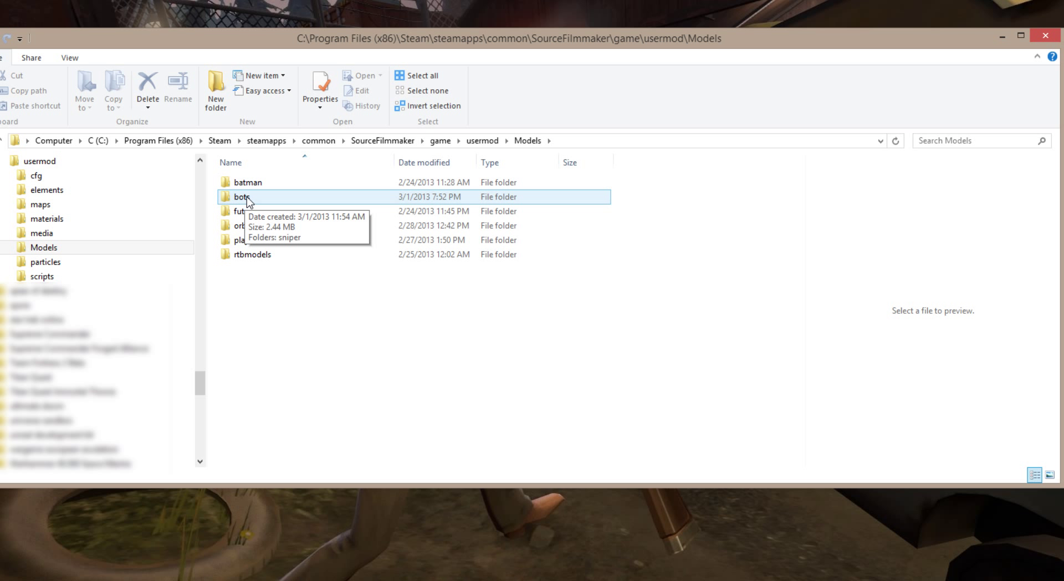
pyautogui.doubleClick(242, 198)
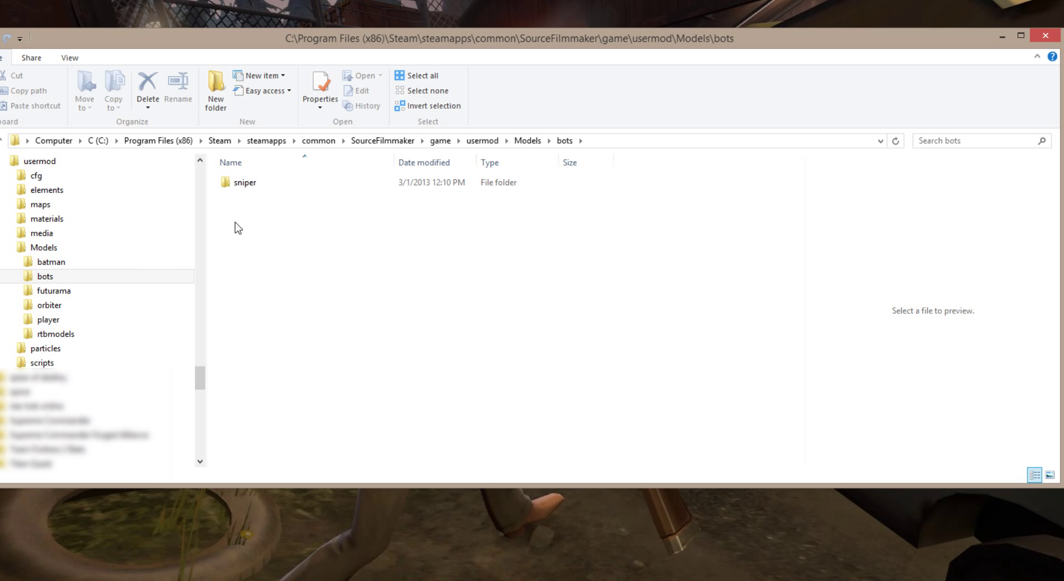
# Create a folder named pyro inside usermod\Models\bots.
pyautogui.rightClick(255, 206)
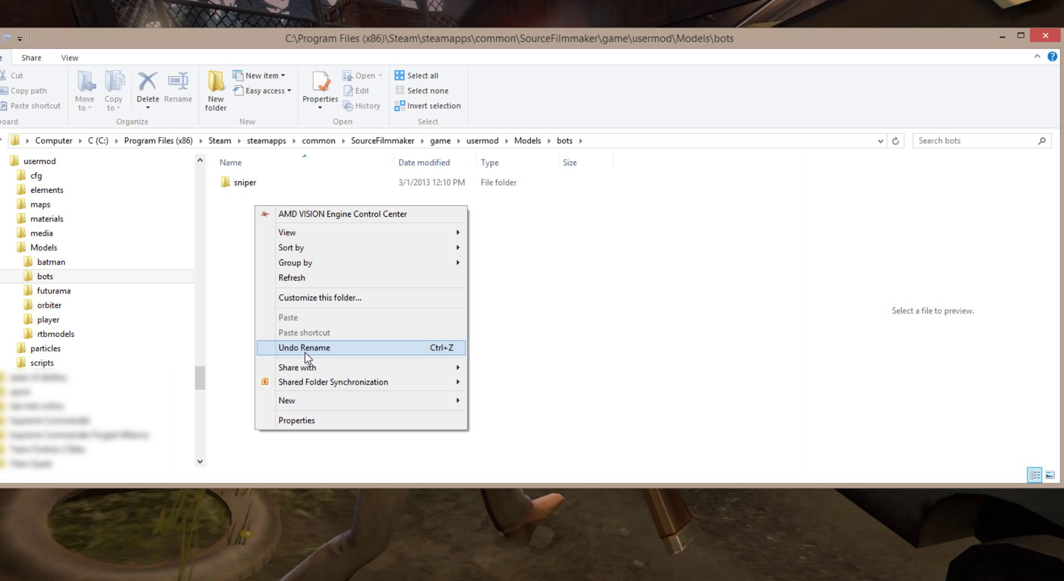
pyautogui.moveTo(297, 404)
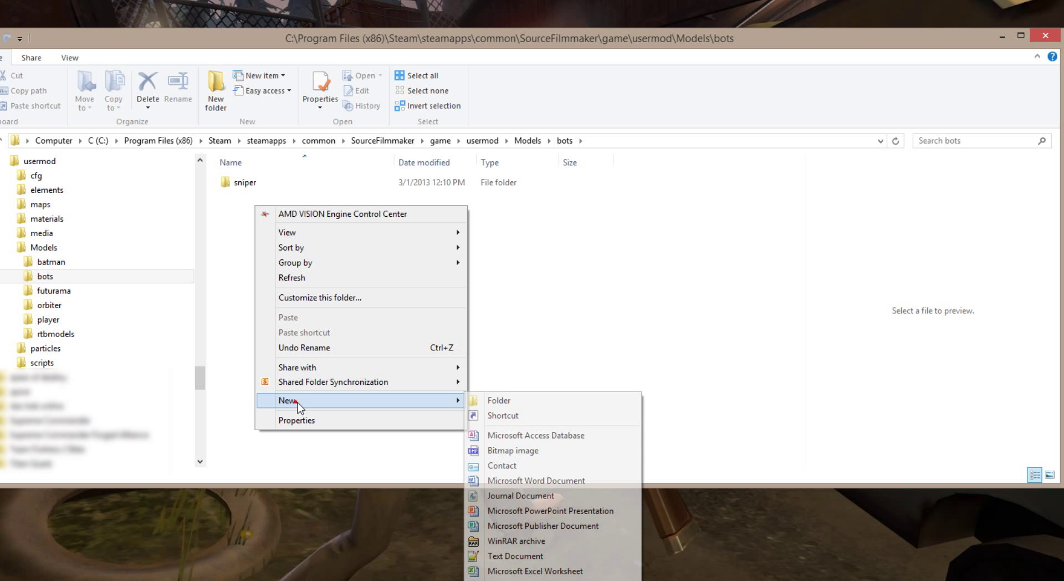
pyautogui.click(514, 405)
pyautogui.write('p')
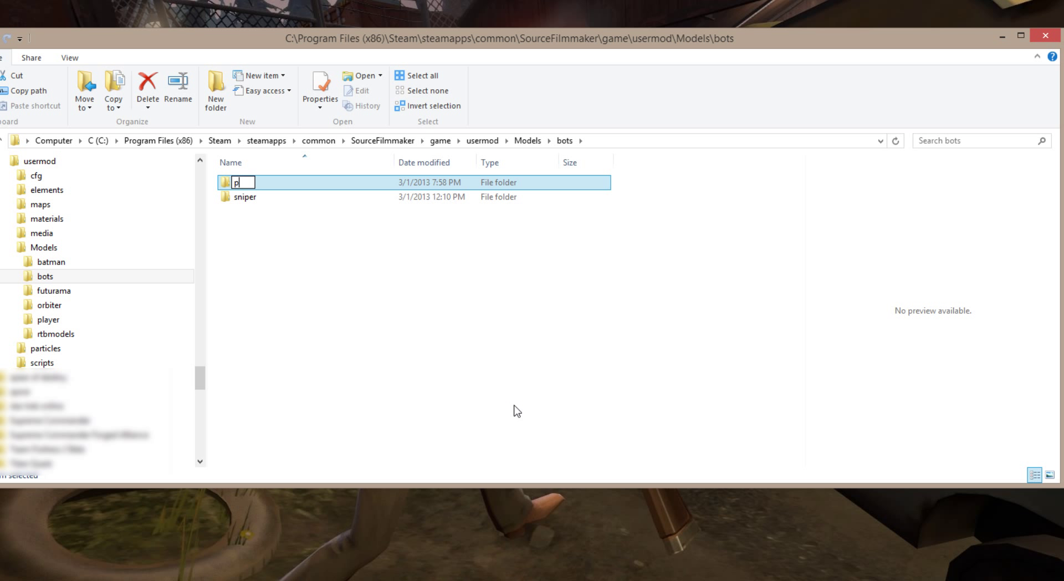
pyautogui.write('yro')
pyautogui.press('Return')
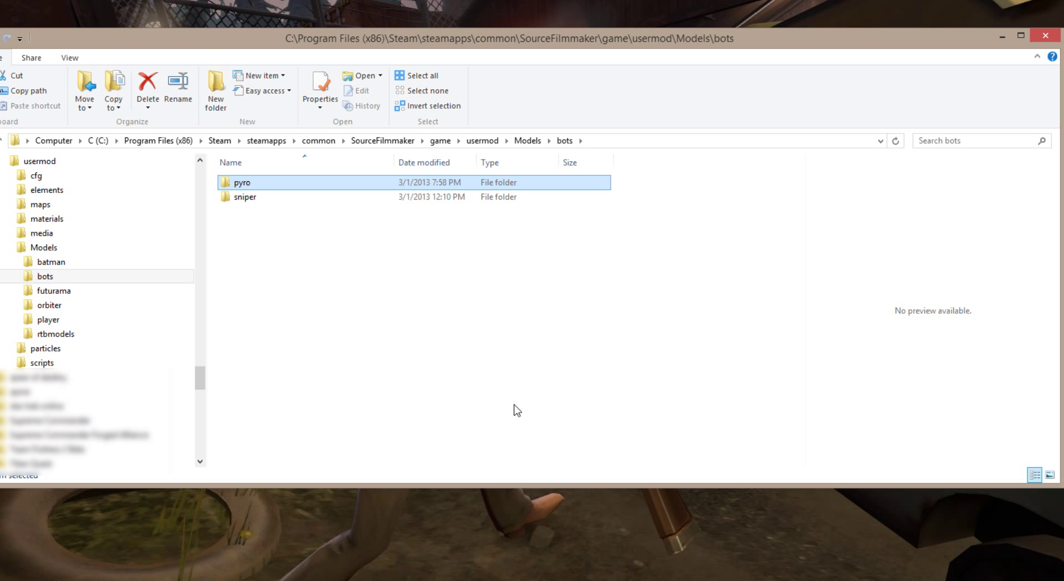
# Browse from usermod\materials to tf\materials\models\bots and open the pyro folder to examine the original material files.
pyautogui.click(39, 220)
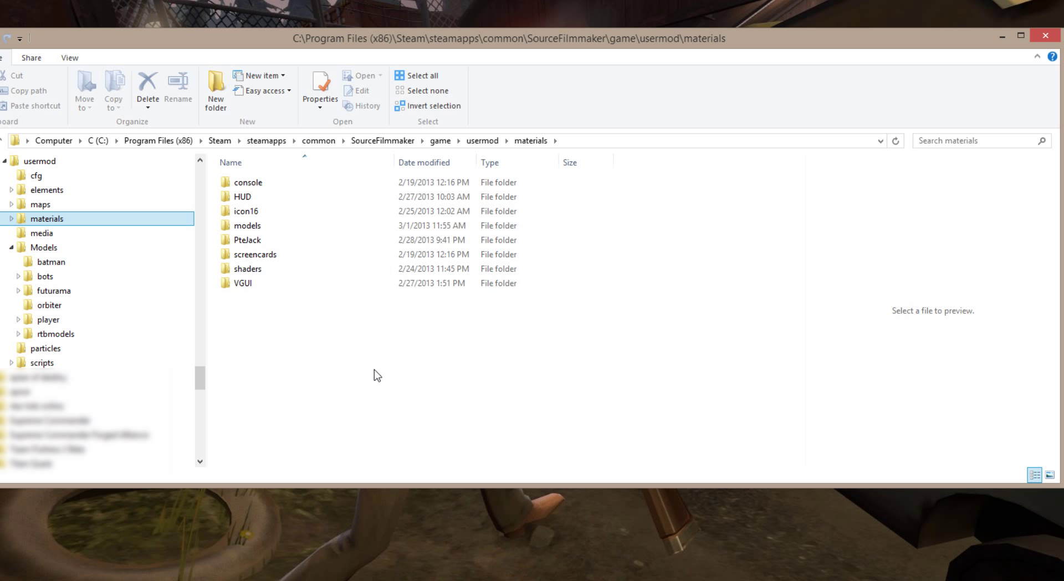
pyautogui.moveTo(200, 381); pyautogui.dragTo(205, 363)
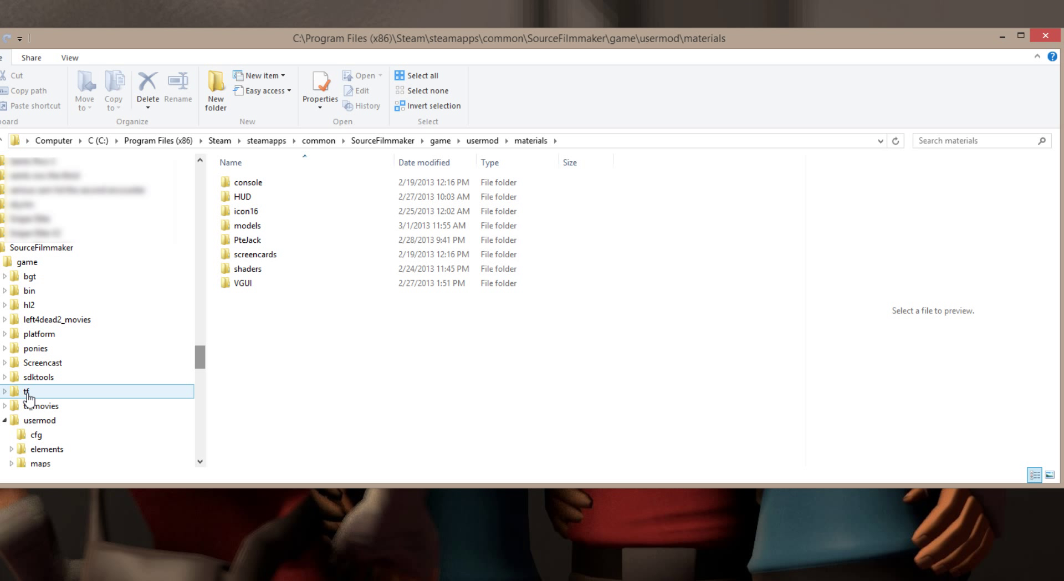
pyautogui.click(31, 392)
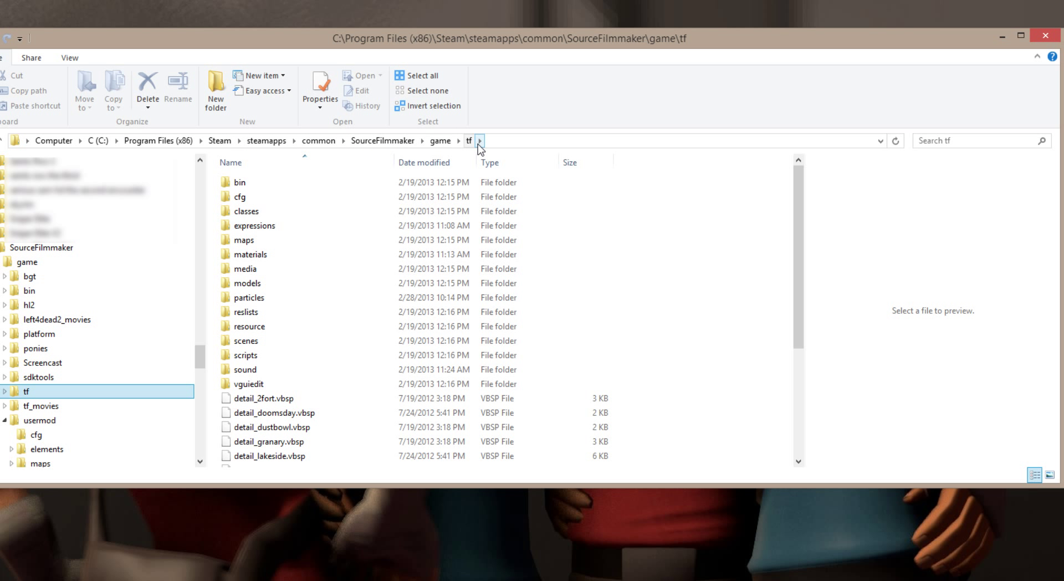
pyautogui.doubleClick(265, 256)
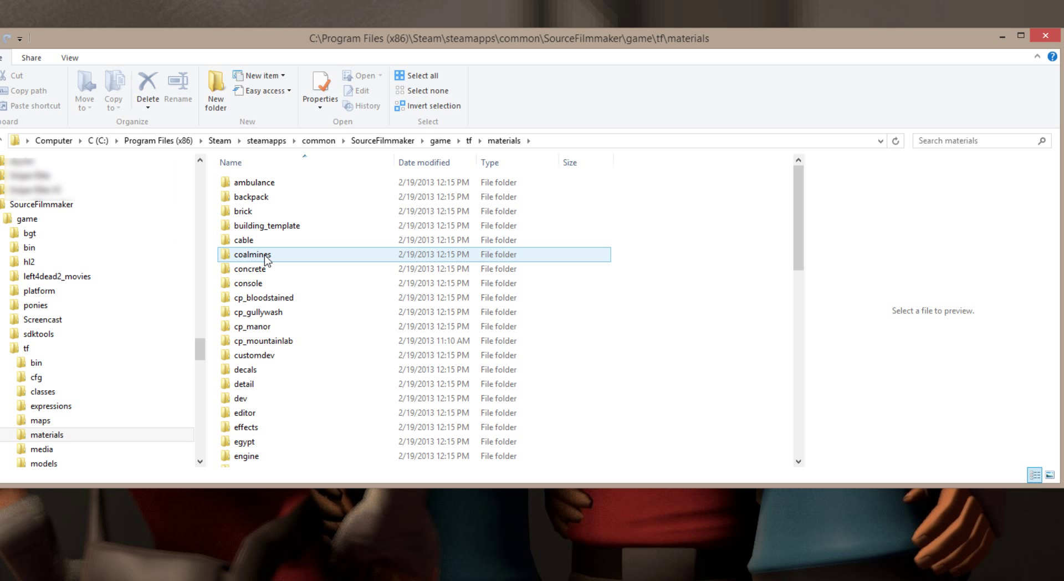
pyautogui.scroll(-1, 267, 258)
pyautogui.scroll(-6, 266, 258)
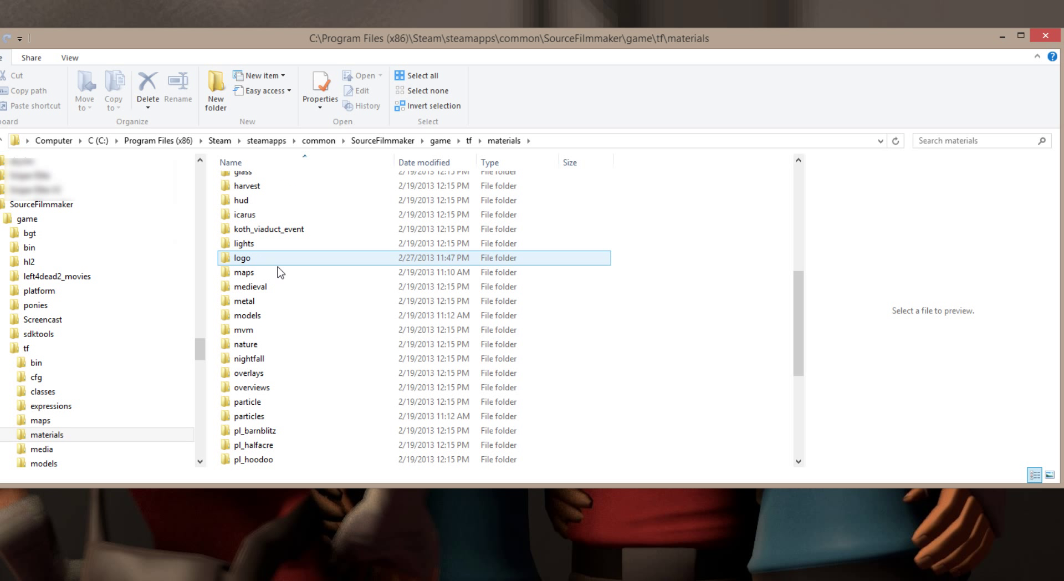
pyautogui.doubleClick(246, 315)
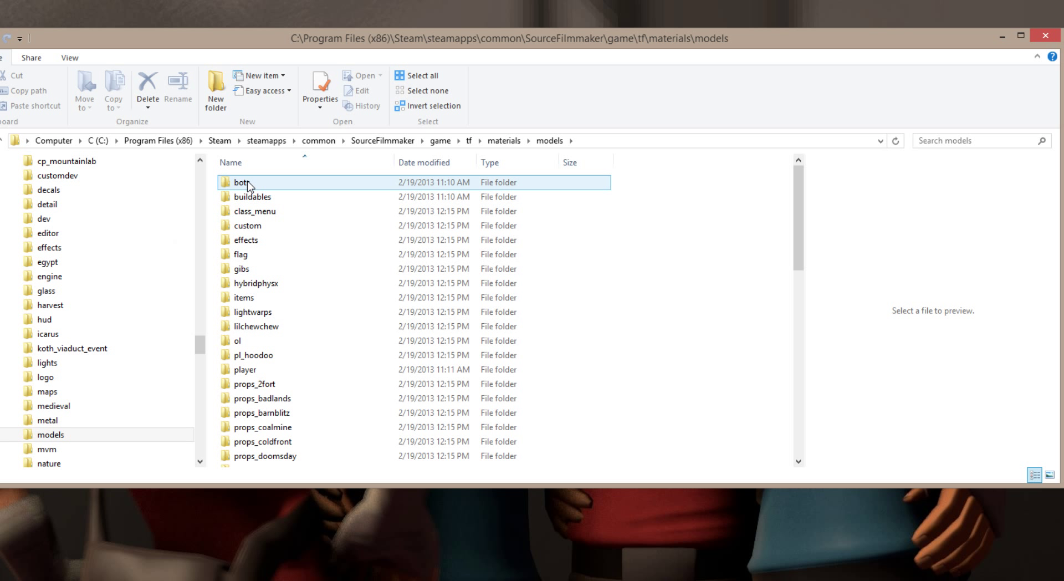
pyautogui.doubleClick(248, 184)
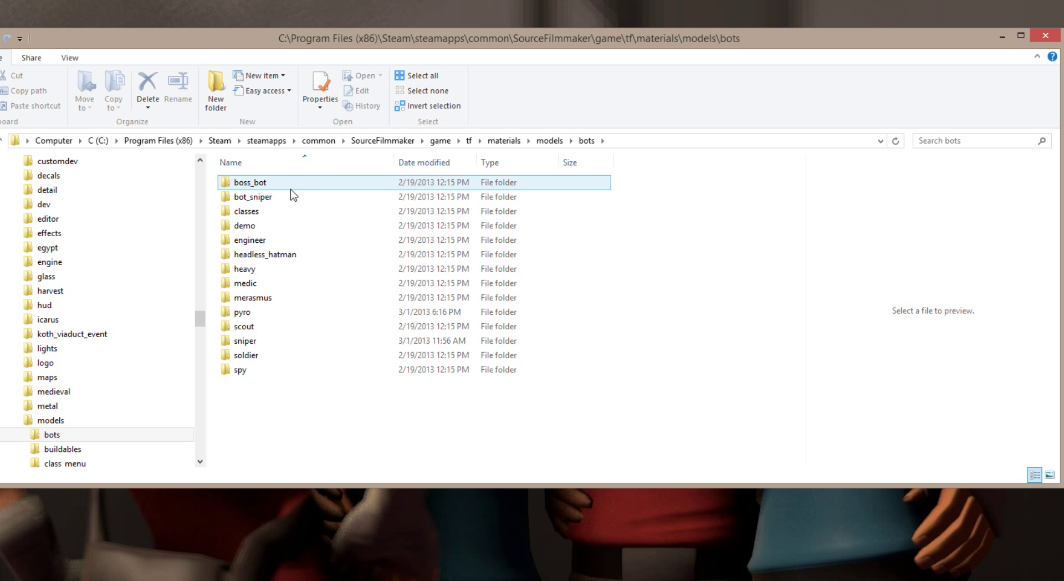
pyautogui.click(249, 315)
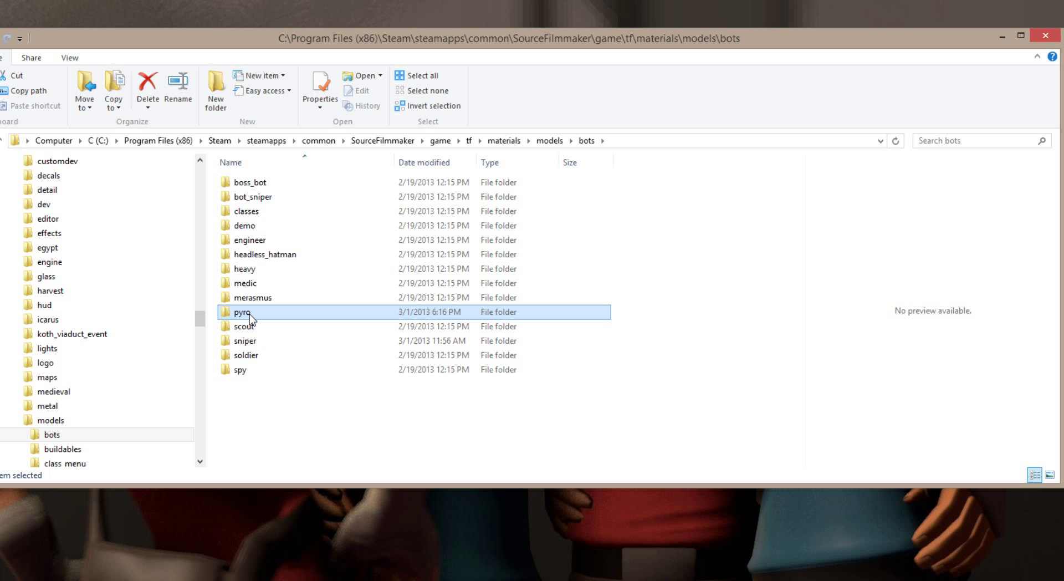
pyautogui.doubleClick(249, 315)
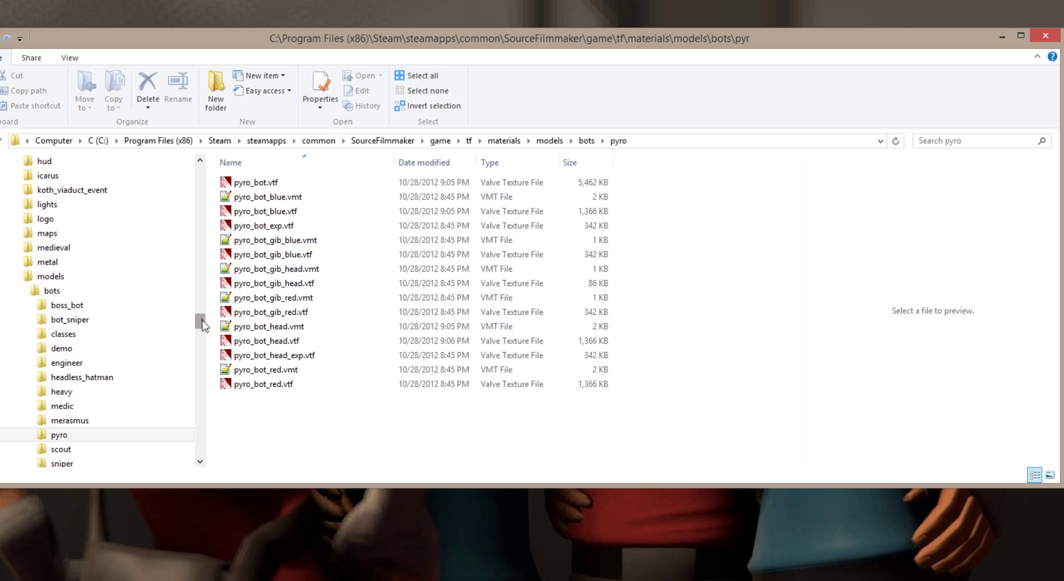
# Collapse usermod's Models folder, expand its materials folder, and open usermod\materials\models\bots.
pyautogui.moveTo(202, 324); pyautogui.dragTo(200, 403)
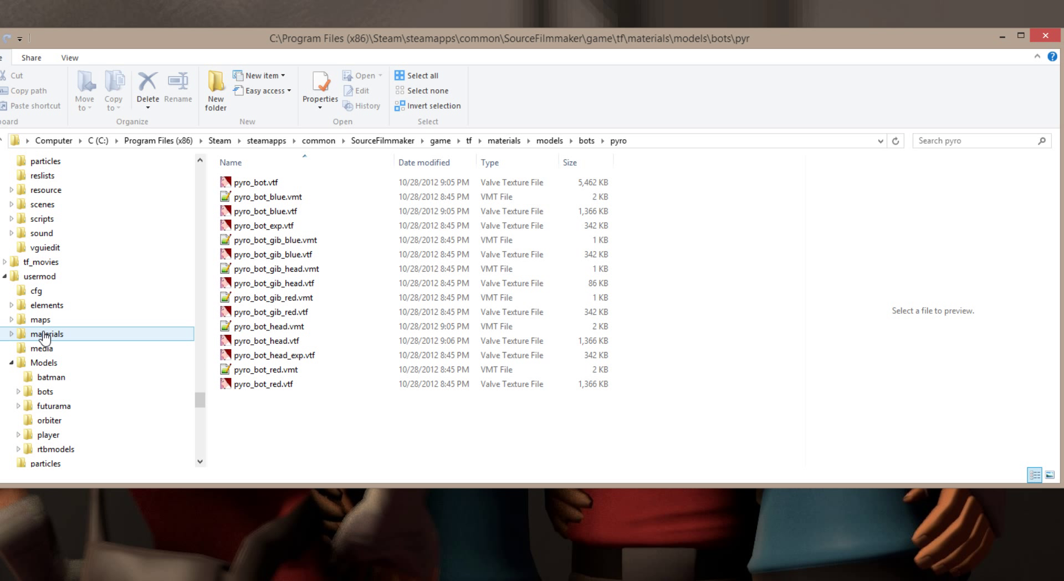
pyautogui.click(11, 363)
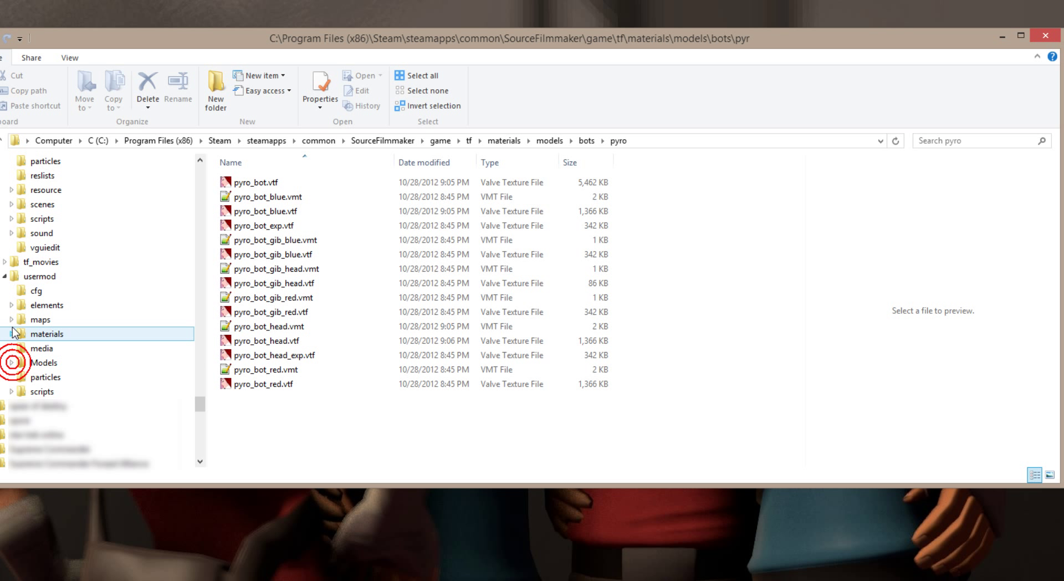
pyautogui.click(12, 333)
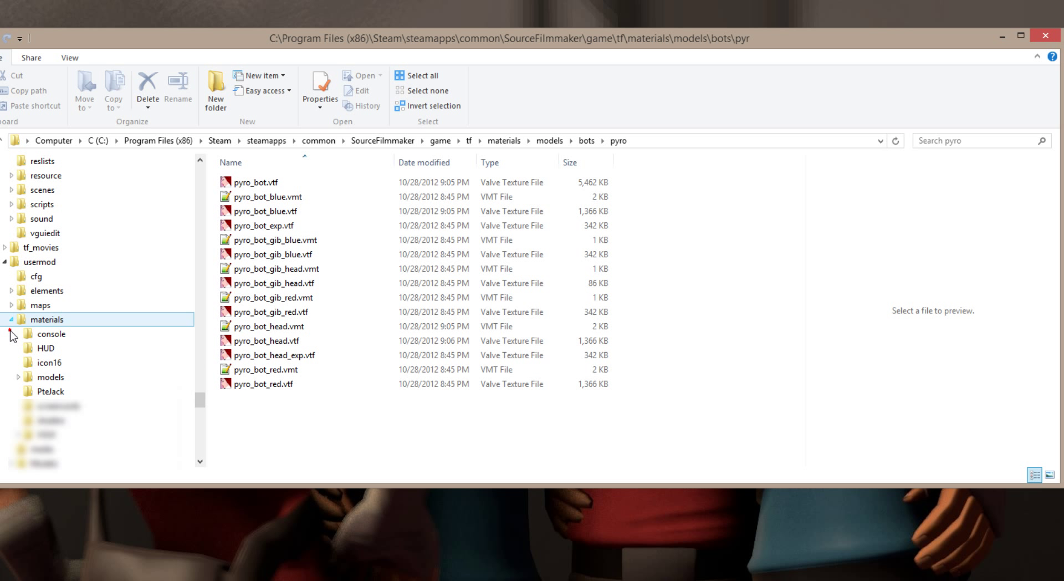
pyautogui.click(48, 379)
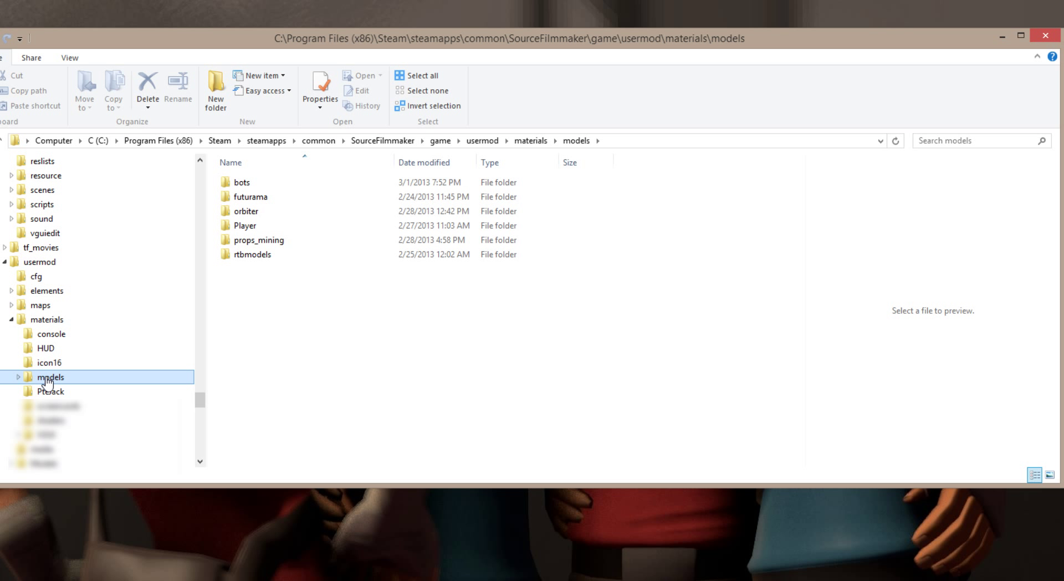
pyautogui.doubleClick(241, 185)
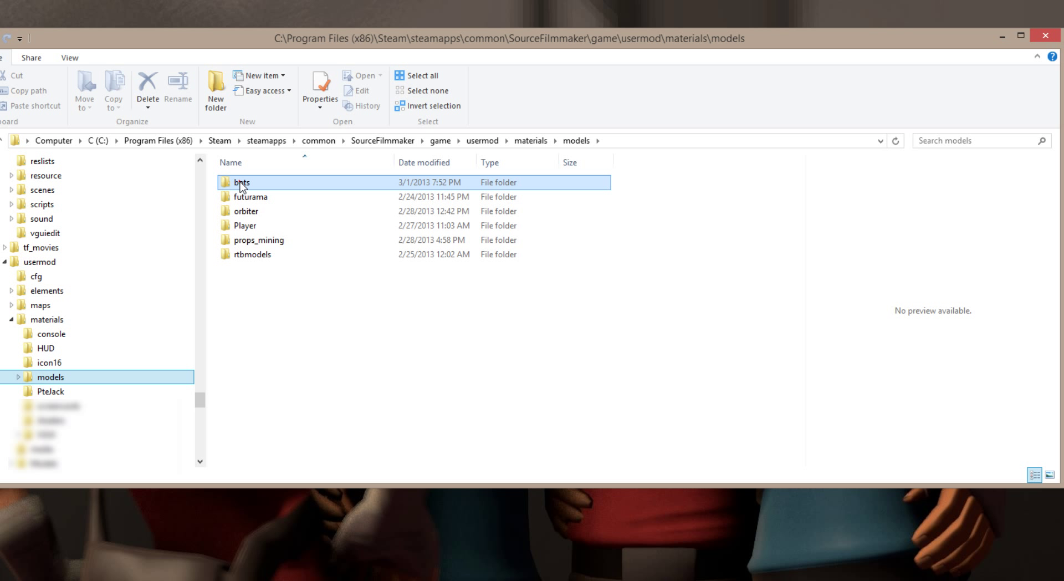
pyautogui.click(238, 204)
# Go back to the tf folder's materials and open tf\materials\models\bots.
pyautogui.moveTo(199, 396); pyautogui.dragTo(205, 324)
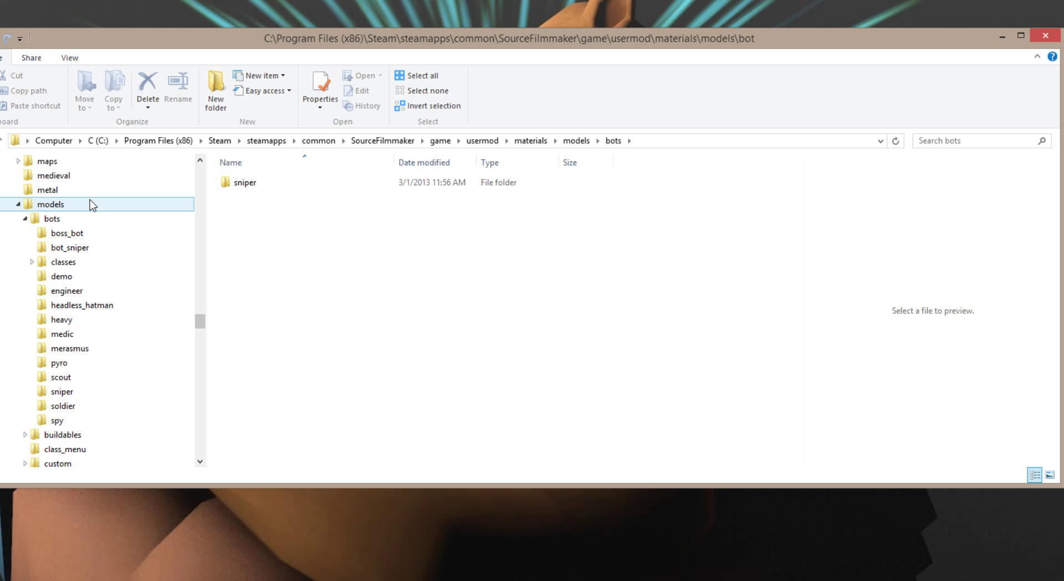
pyautogui.click(18, 205)
pyautogui.scroll(2, 21, 209)
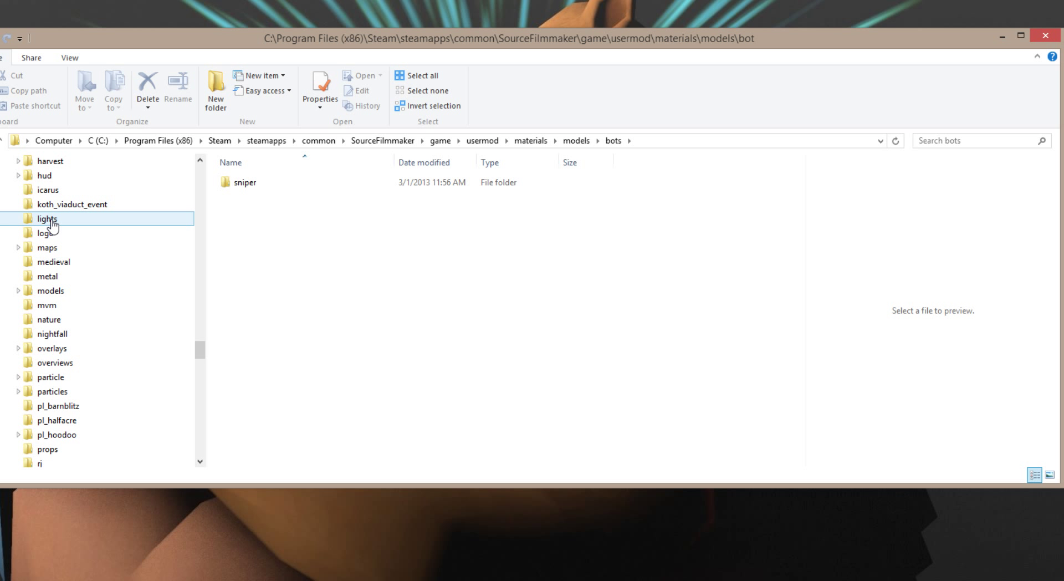
pyautogui.scroll(9, 52, 224)
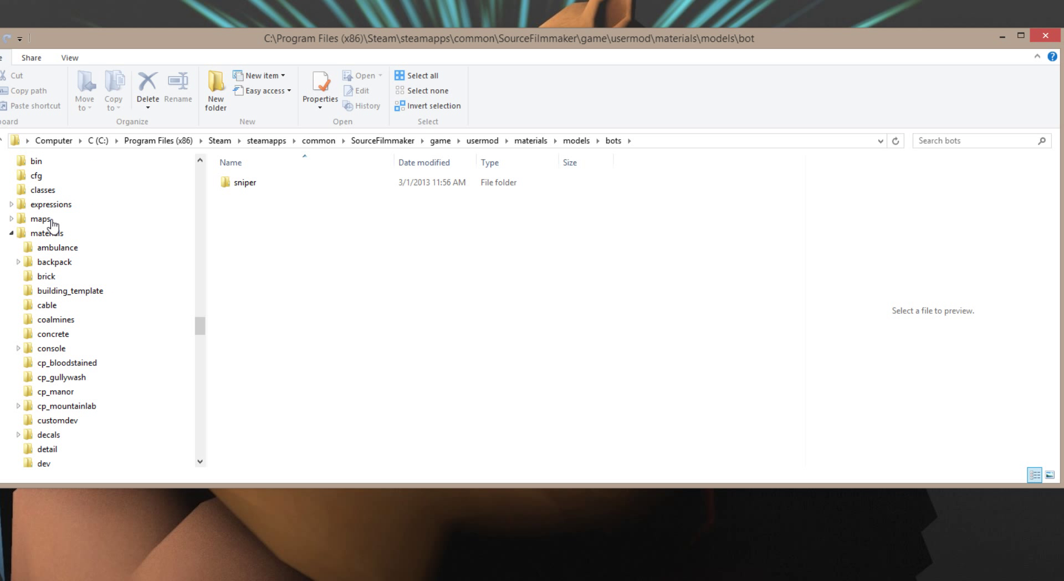
pyautogui.scroll(-6, 48, 316)
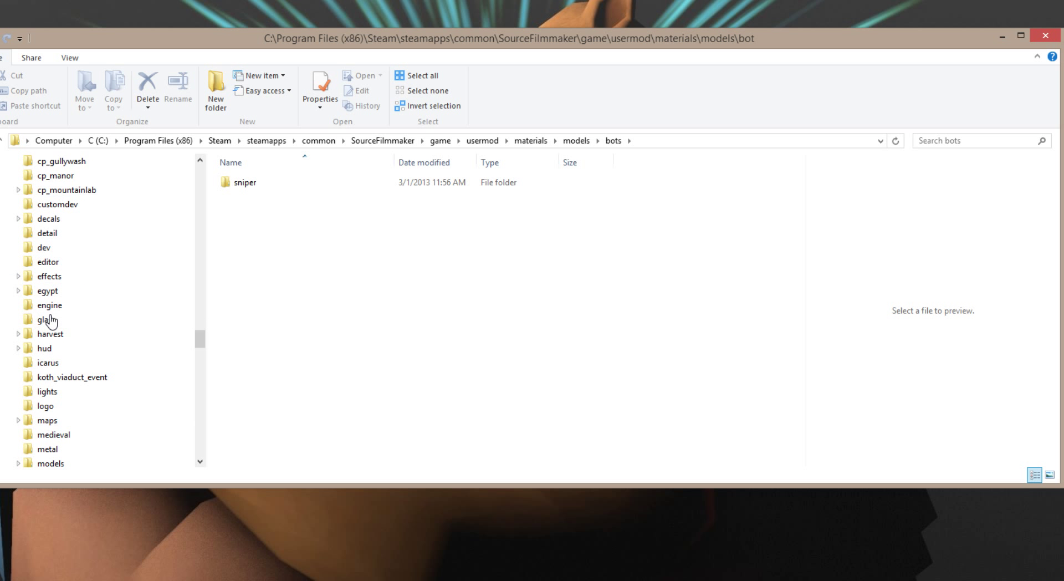
pyautogui.scroll(-2, 50, 321)
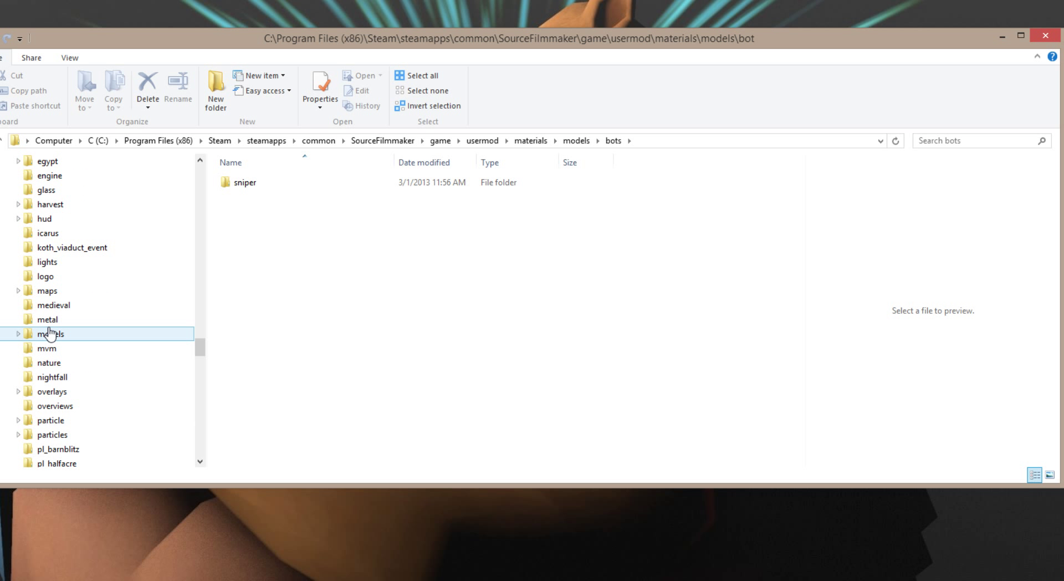
pyautogui.click(50, 332)
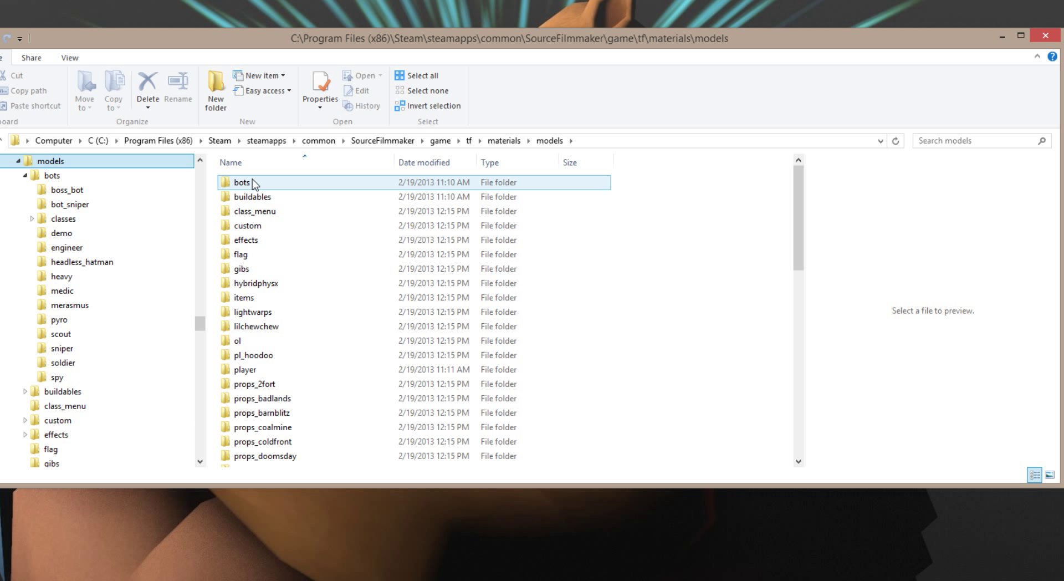
pyautogui.click(244, 183)
pyautogui.doubleClick(252, 182)
# Copy the pyro folder into usermod\materials\models\bots, check the copied folder's files, and close the window.
pyautogui.click(268, 318)
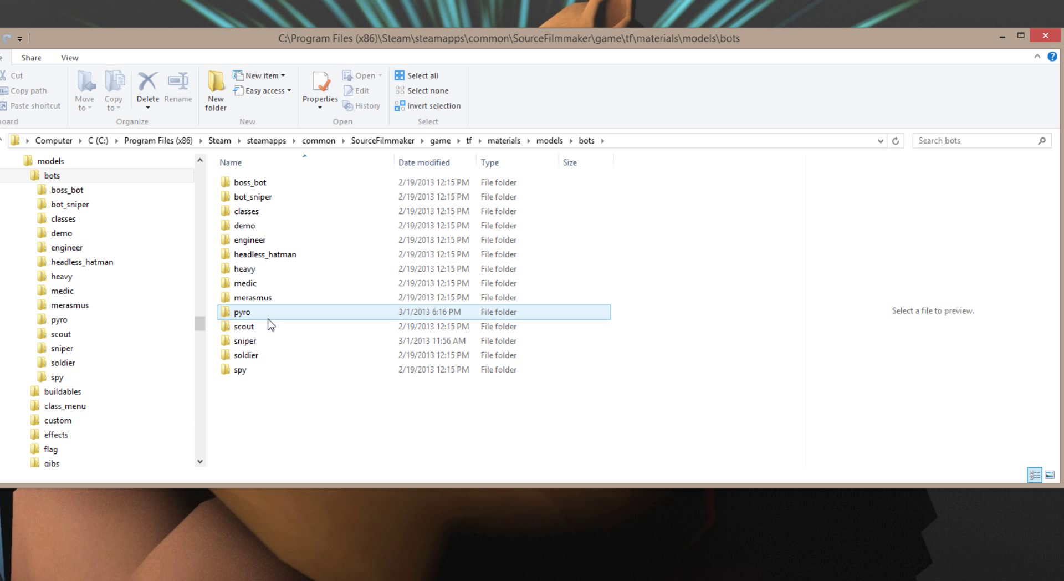
pyautogui.click(258, 317)
pyautogui.moveTo(199, 325); pyautogui.dragTo(202, 403)
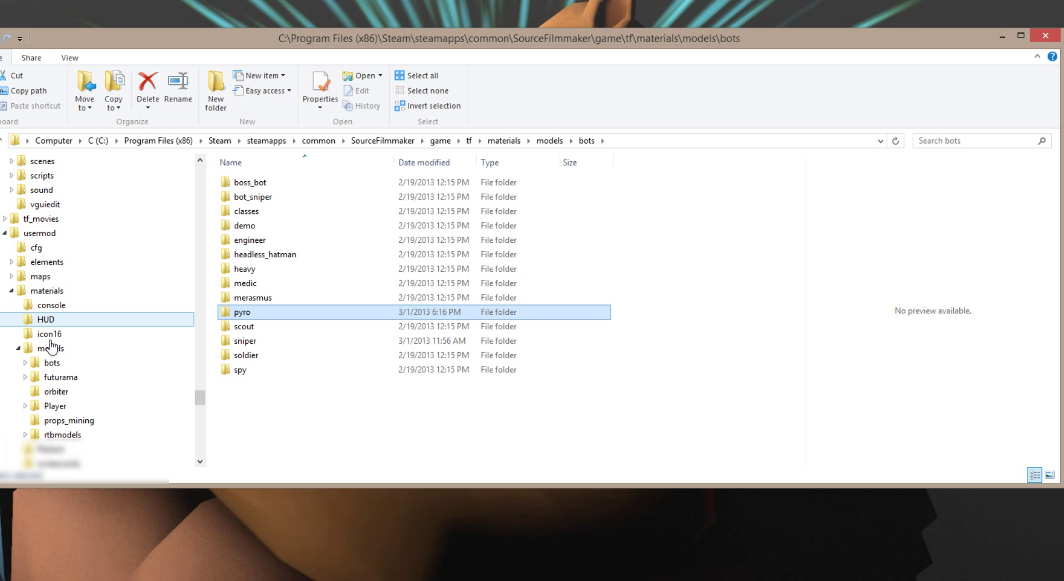
pyautogui.moveTo(272, 315); pyautogui.dragTo(83, 367)
pyautogui.moveTo(83, 365); pyautogui.dragTo(85, 370, button='right')
pyautogui.click(118, 375)
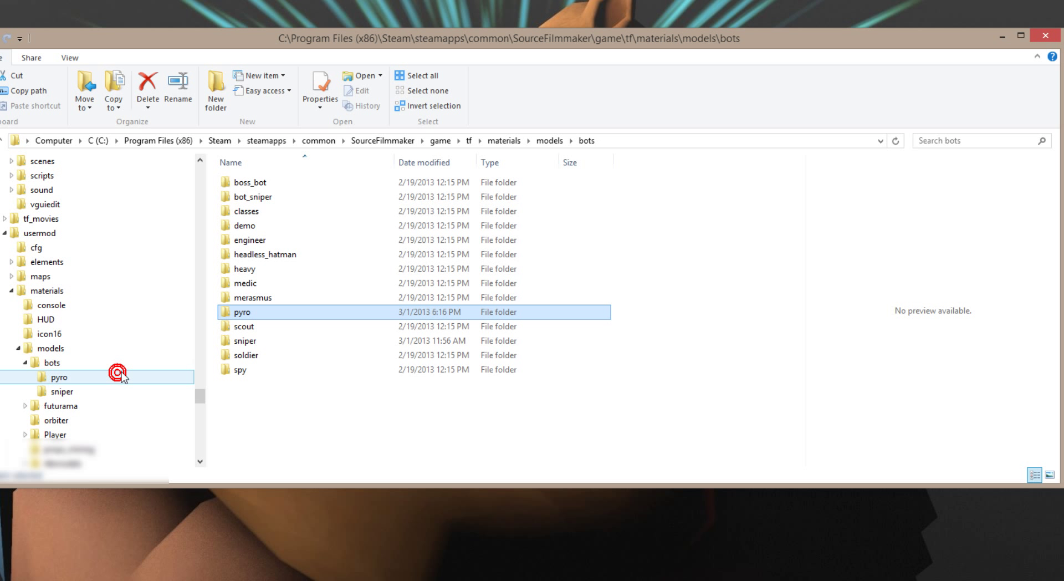
pyautogui.click(70, 376)
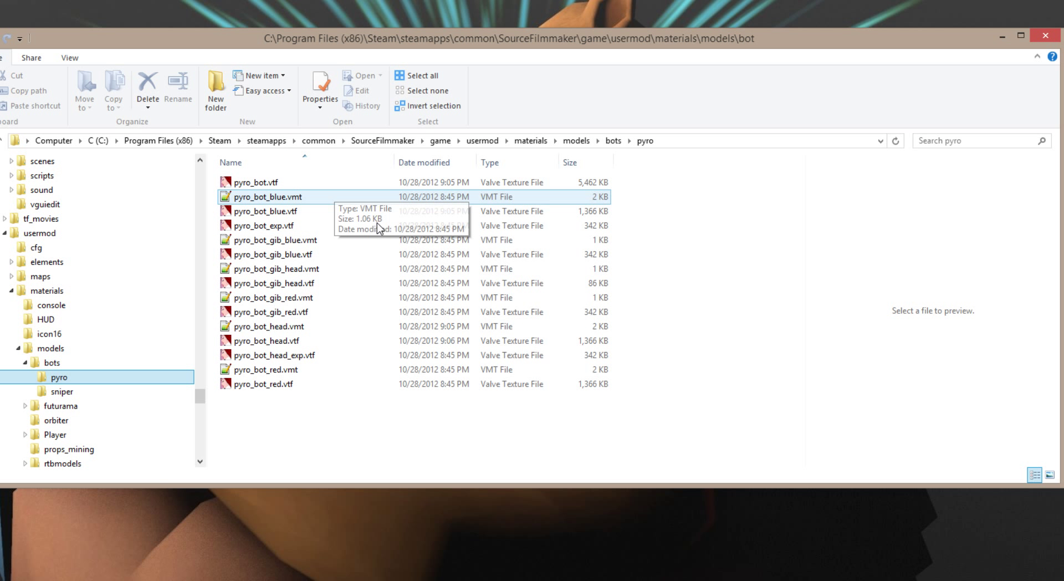
pyautogui.click(1046, 37)
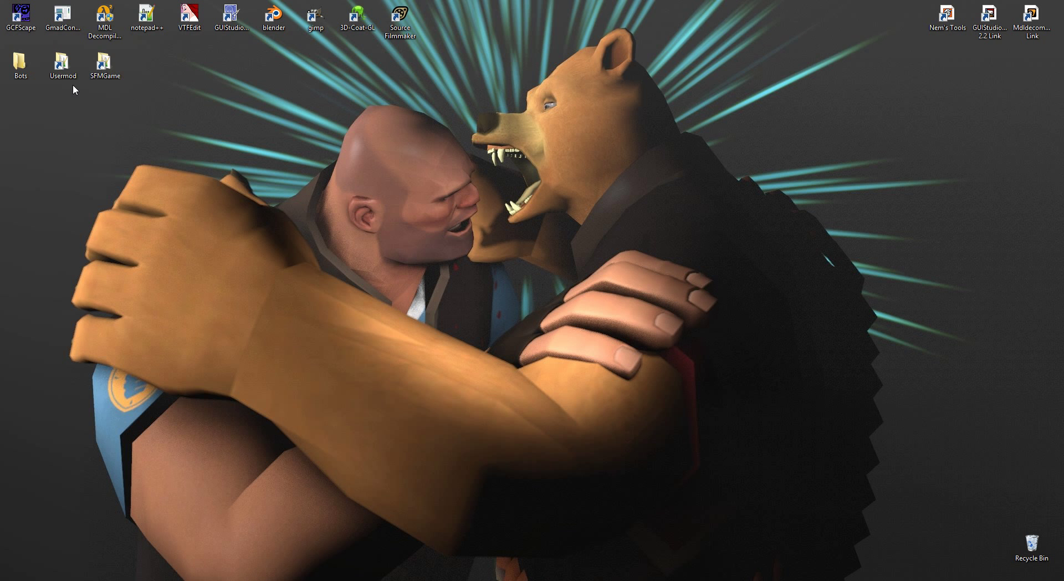
# Open tf\models\bots\pyro from the SFMGame desktop shortcut and select all bot_pyro files from bot_pyro.dx90.vtx through bot_pyro_animations.mdl.
pyautogui.doubleClick(103, 62)
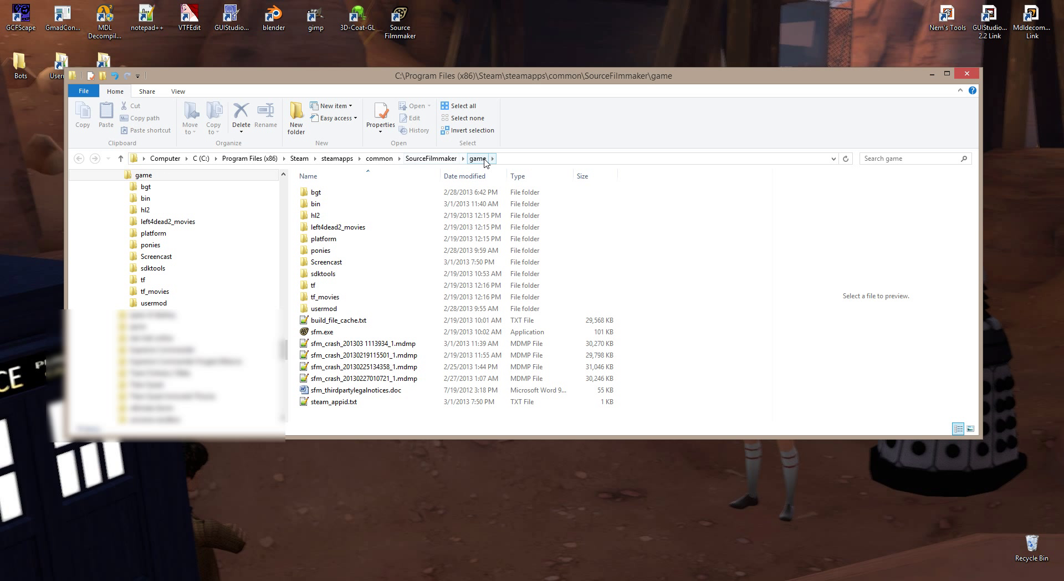
pyautogui.click(144, 280)
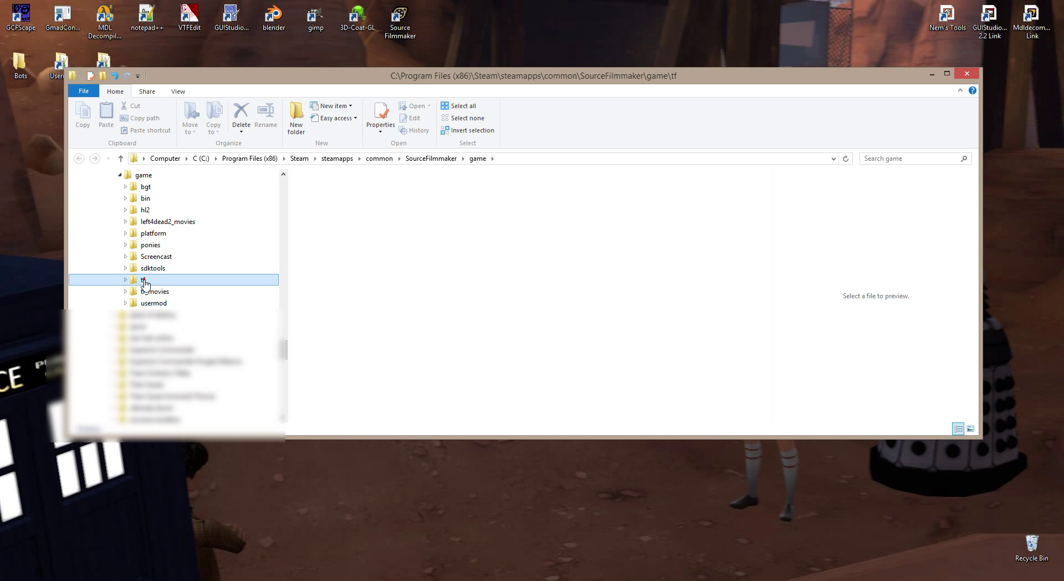
pyautogui.doubleClick(321, 275)
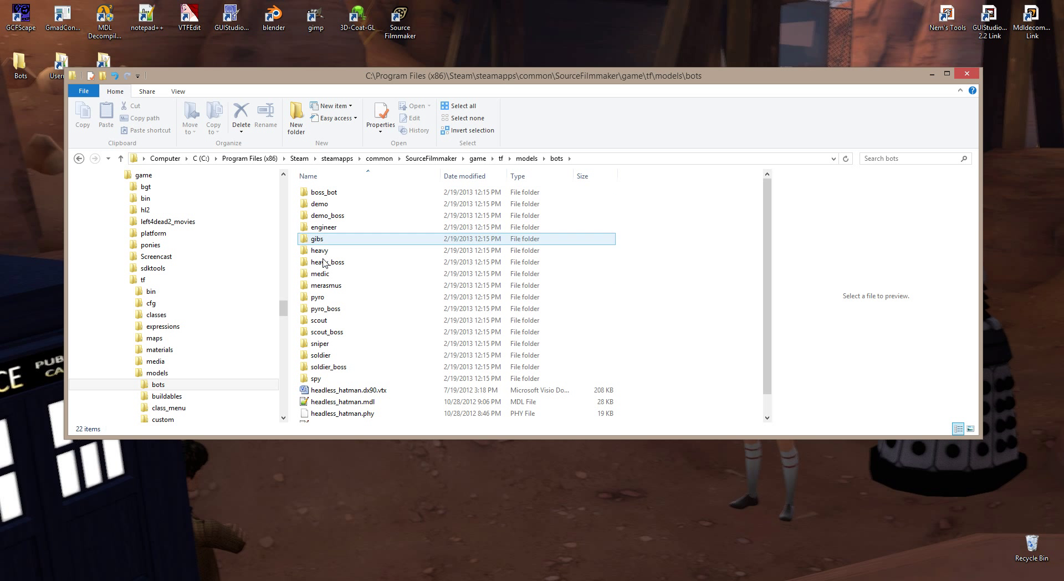
pyautogui.doubleClick(325, 298)
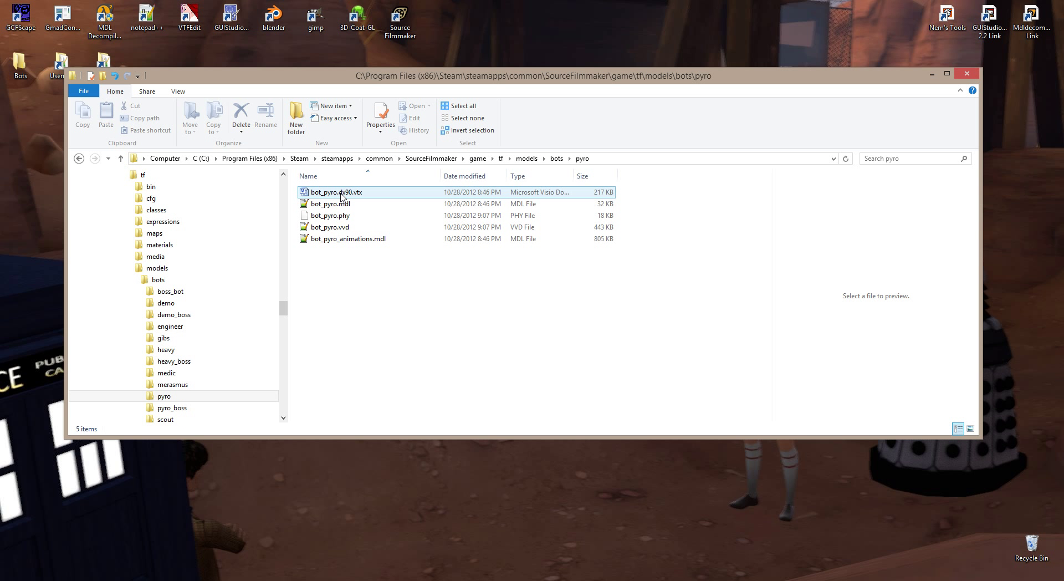
pyautogui.click(341, 193)
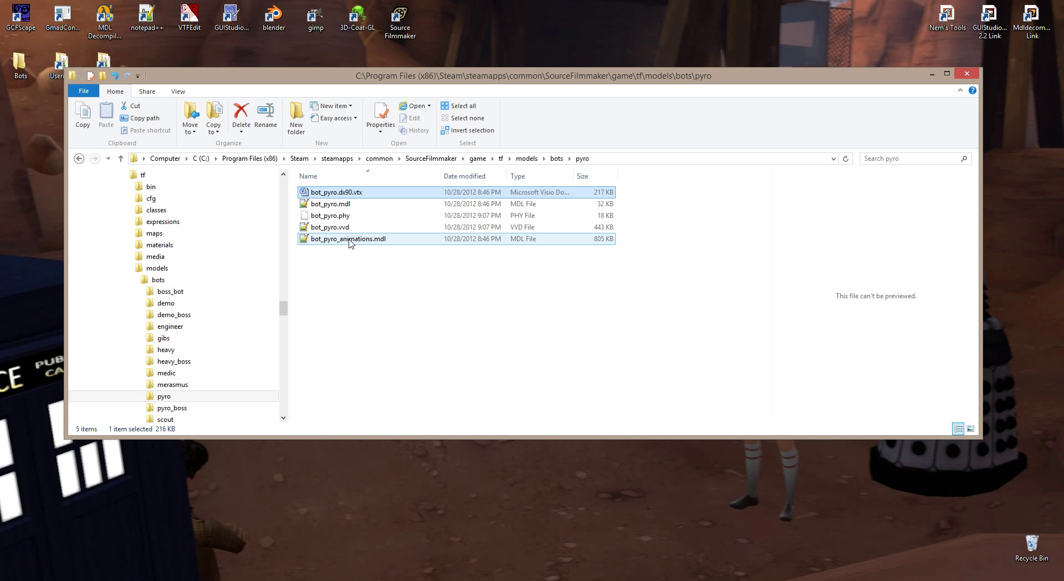
pyautogui.keyDown('shift'); pyautogui.click(348, 239); pyautogui.keyUp('shift')
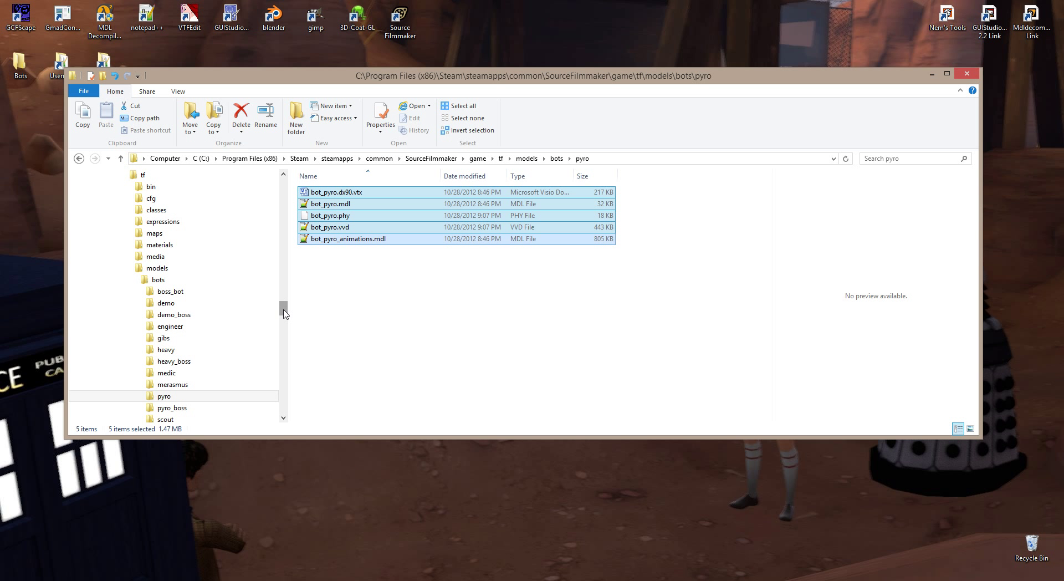
# Open the desktop's Bots folder in a second window and go into RefModel\bot_pyro.
pyautogui.moveTo(284, 309)
pyautogui.mouseDown()
pyautogui.moveTo(285, 335)
pyautogui.moveTo(284, 316)
pyautogui.mouseUp()
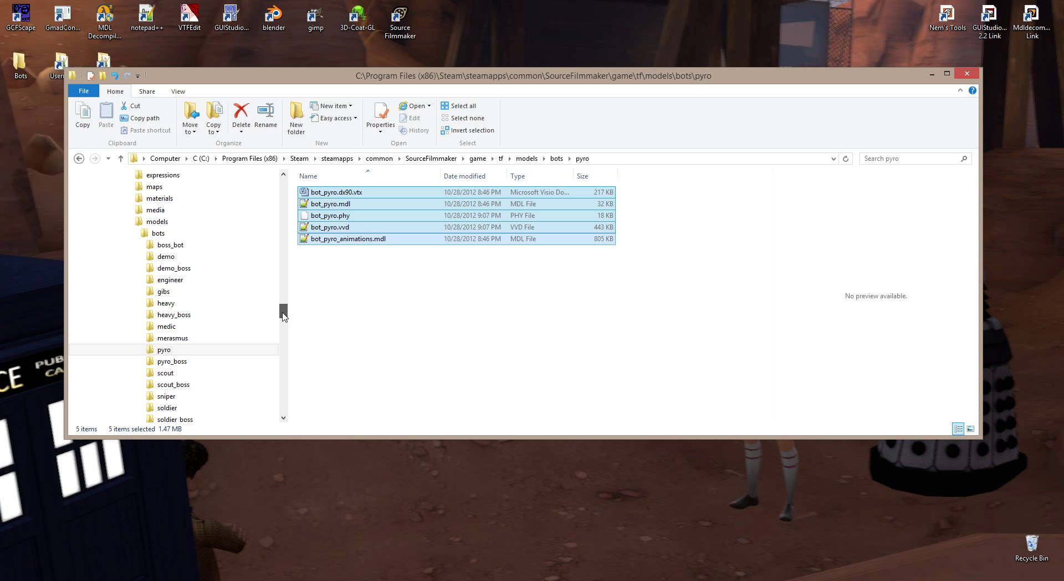
pyautogui.click(18, 64)
pyautogui.doubleClick(18, 63)
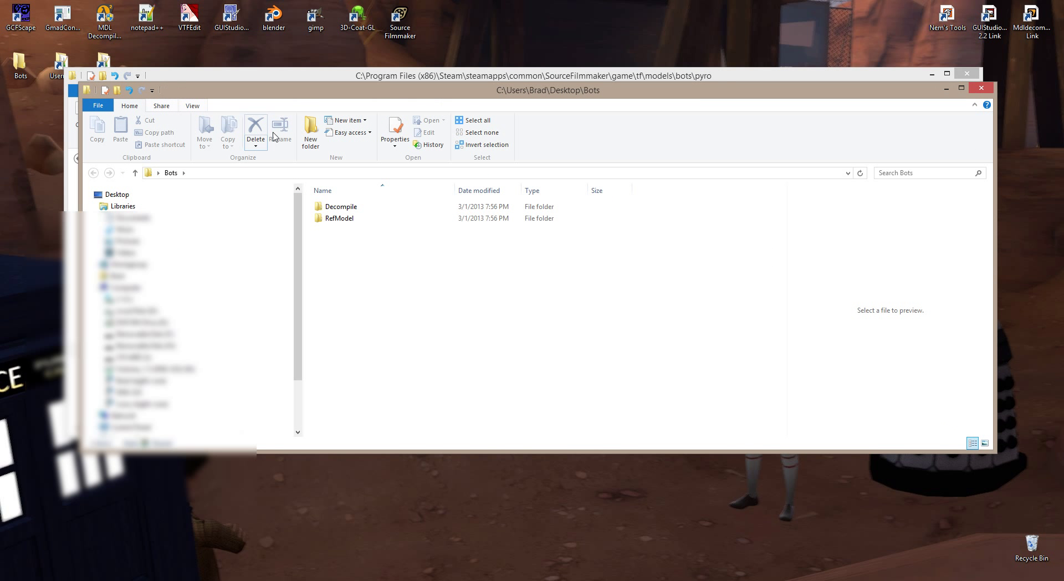
pyautogui.click(331, 220)
pyautogui.doubleClick(331, 220)
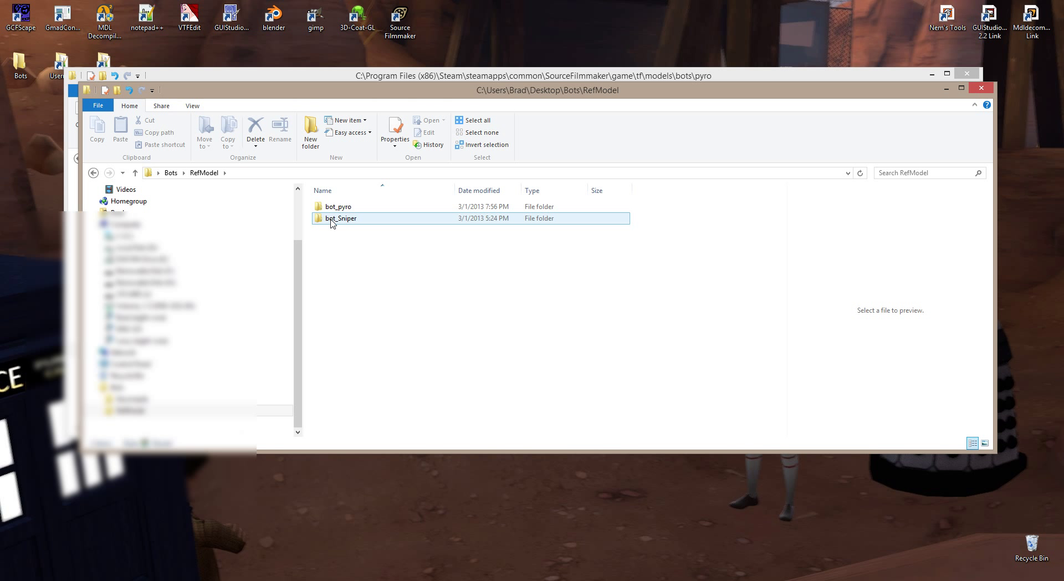
pyautogui.click(338, 206)
pyautogui.doubleClick(338, 206)
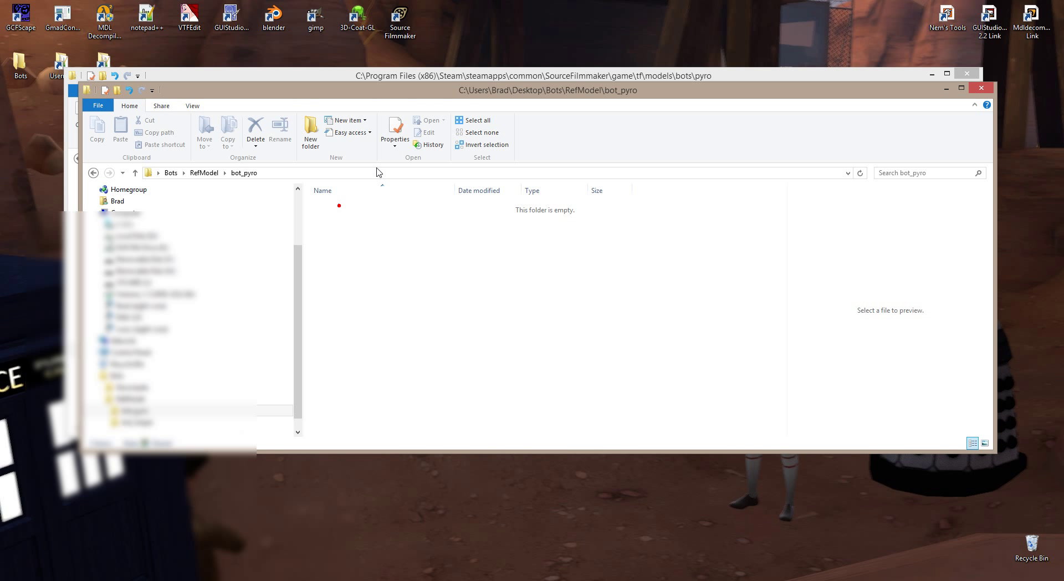
# Copy the five bot_pyro files from tf\models\bots\pyro into Bots\RefModel\bot_pyro and close the source folder's window.
pyautogui.moveTo(378, 91); pyautogui.dragTo(471, 264)
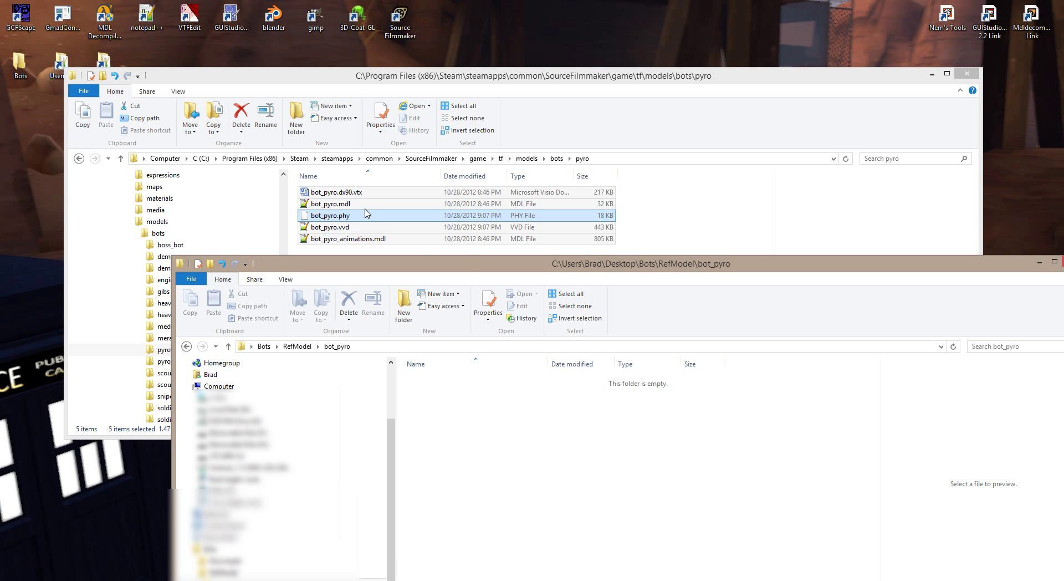
pyautogui.click(364, 193)
pyautogui.keyDown('shift'); pyautogui.click(361, 239); pyautogui.keyUp('shift')
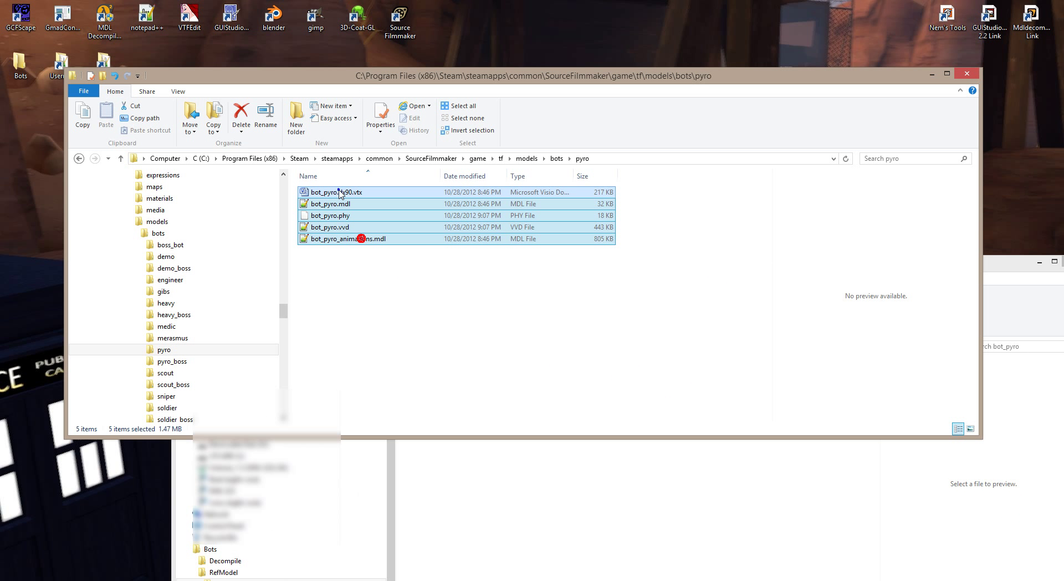
pyautogui.moveTo(339, 193); pyautogui.dragTo(501, 484, button='right')
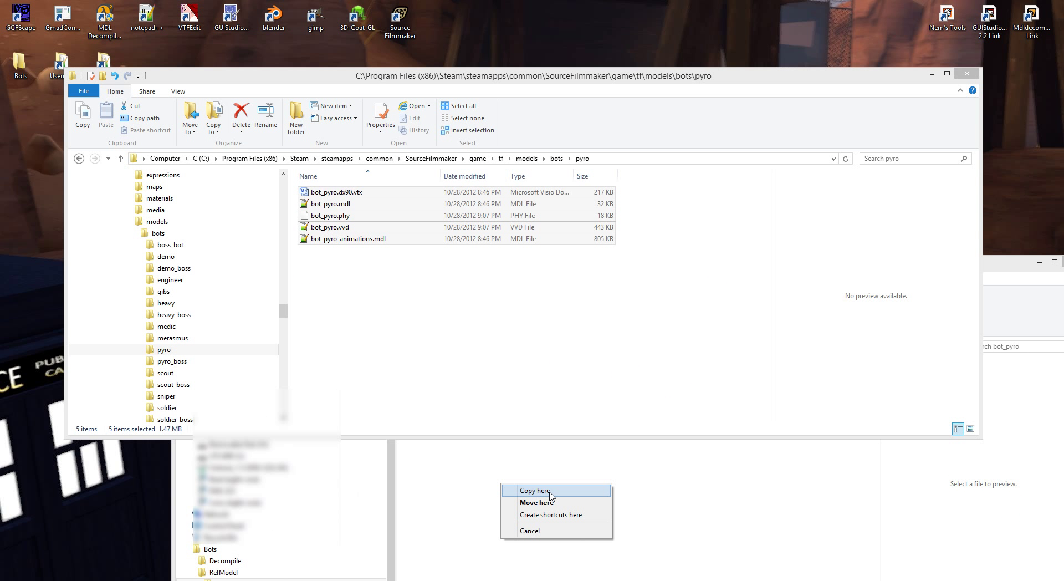
pyautogui.click(534, 490)
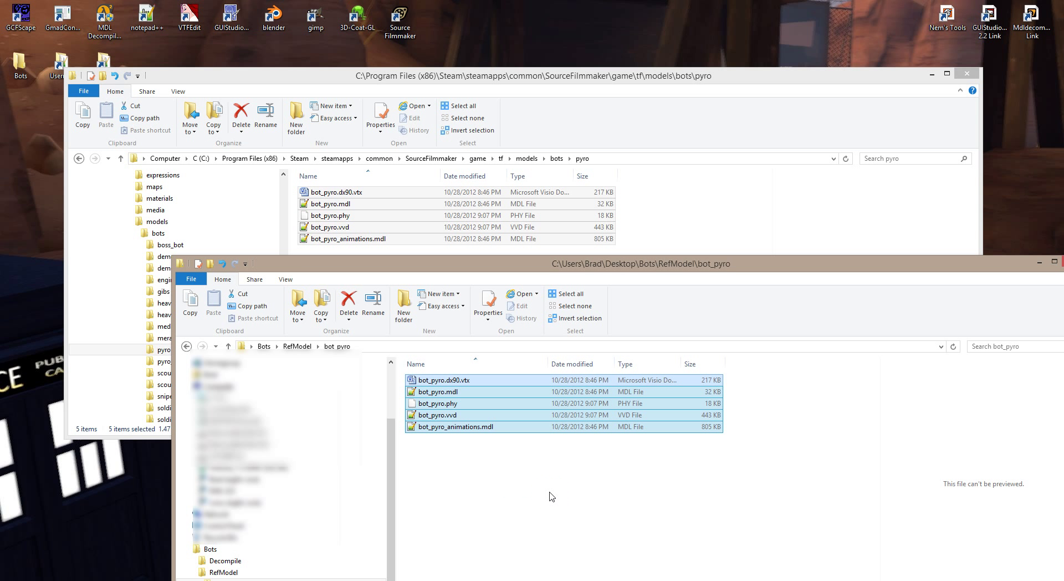
pyautogui.click(966, 73)
pyautogui.moveTo(493, 266); pyautogui.dragTo(381, 74)
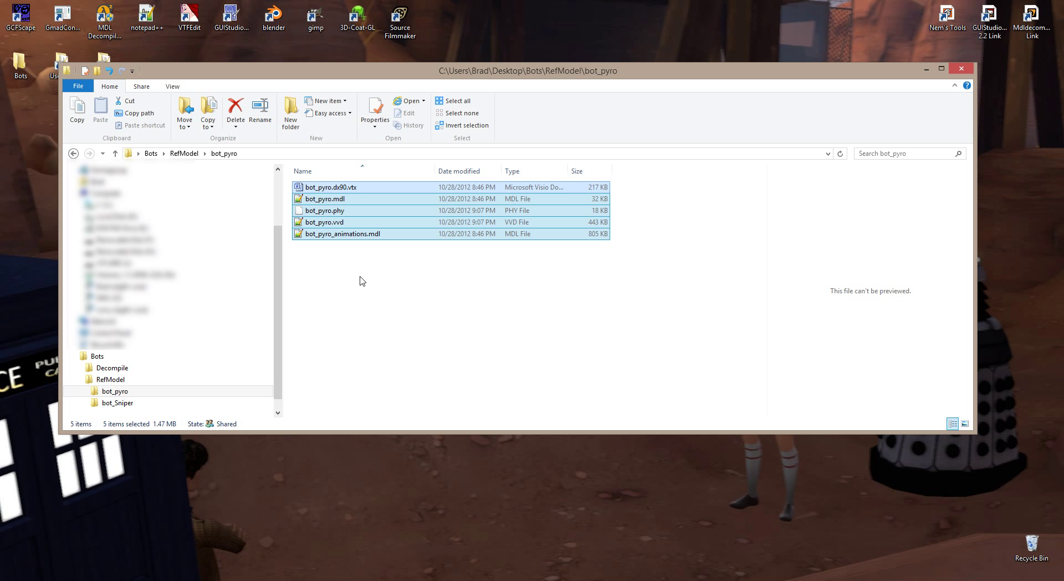
# Make a duplicate of bot_pyro.dx90.vtx within the same RefModel\bot_pyro folder.
pyautogui.click(346, 189)
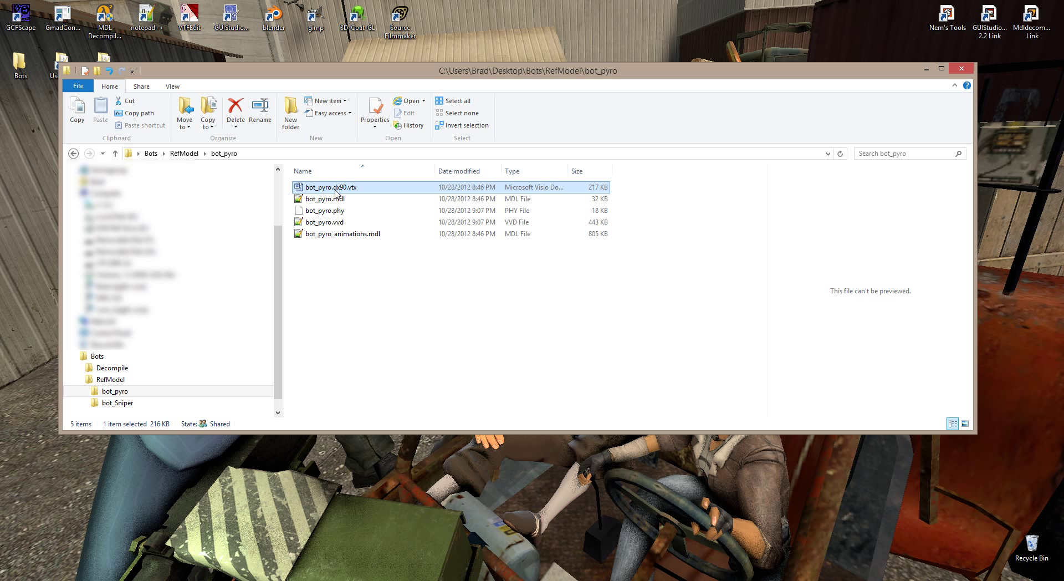
pyautogui.moveTo(335, 191); pyautogui.dragTo(344, 272, button='right')
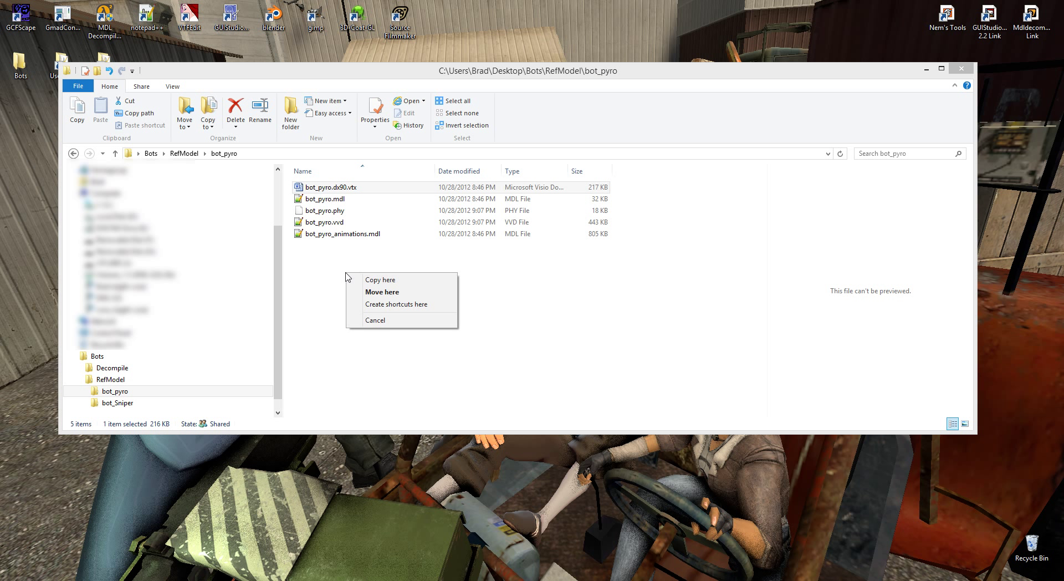
pyautogui.click(391, 280)
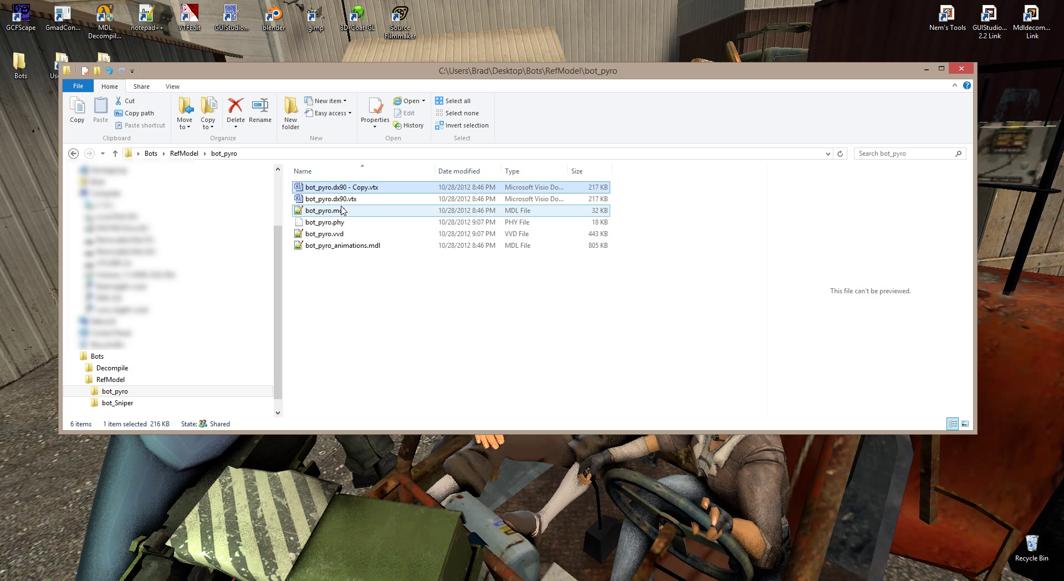
# Rename the duplicated vtx file as bot_pyro.dx80.vtx and close the folder window.
pyautogui.click(363, 187)
pyautogui.click(365, 187)
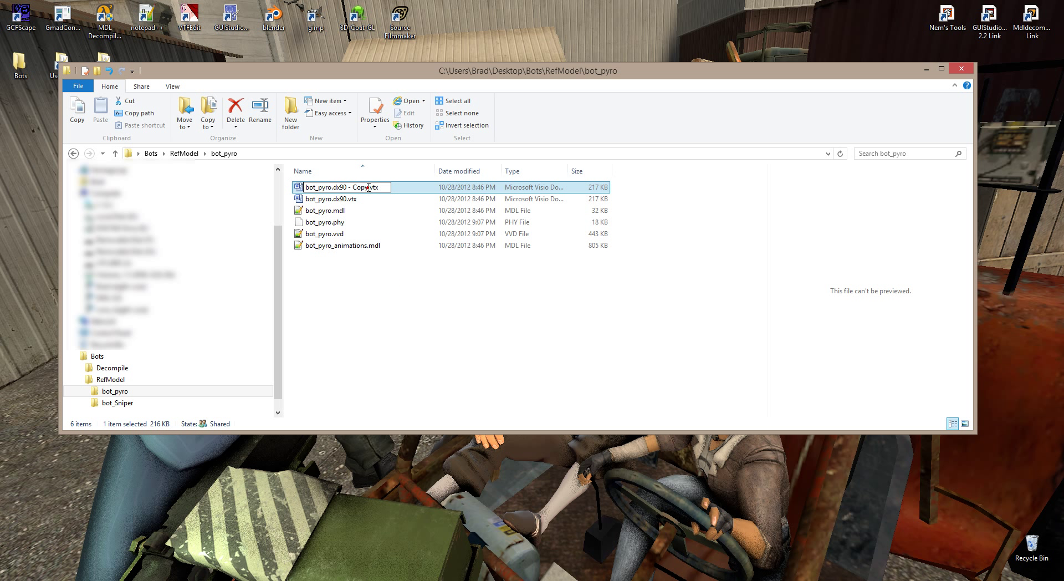
pyautogui.hotkey('shift', 'Left')
pyautogui.hotkey('shift', 'Left')
pyautogui.hotkey('shift', 'Left')
pyautogui.hotkey('shift', 'Left')
pyautogui.hotkey('shift', 'Left')
pyautogui.hotkey('shift', 'Left')
pyautogui.hotkey('shift', 'Left')
pyautogui.hotkey('shift', 'Left')
pyautogui.hotkey('shift', 'Left')
pyautogui.hotkey('shift', 'Left')
pyautogui.hotkey('shift', 'Left')
pyautogui.write('dx80')
pyautogui.press('Return')
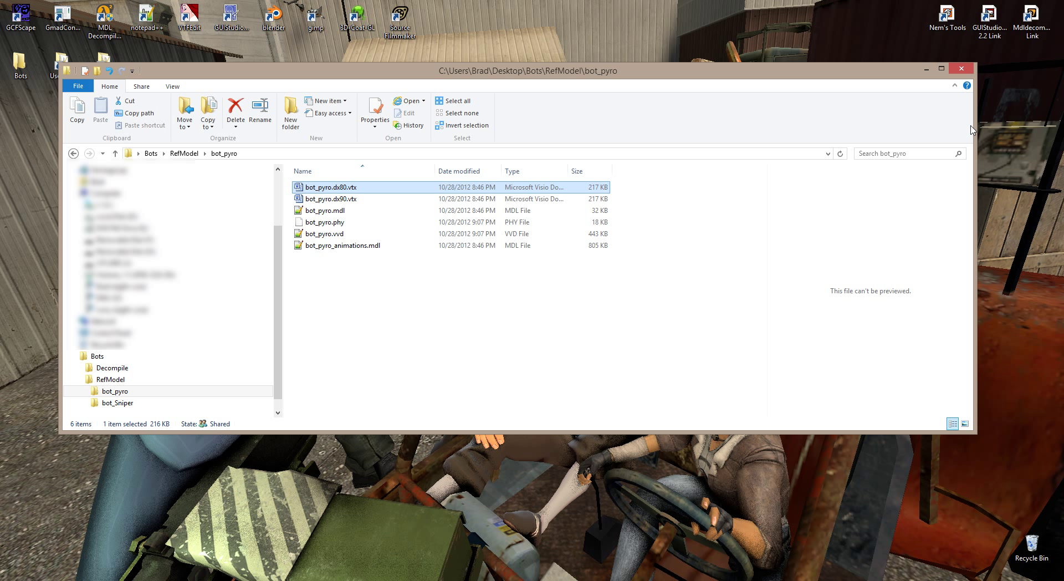
pyautogui.click(961, 69)
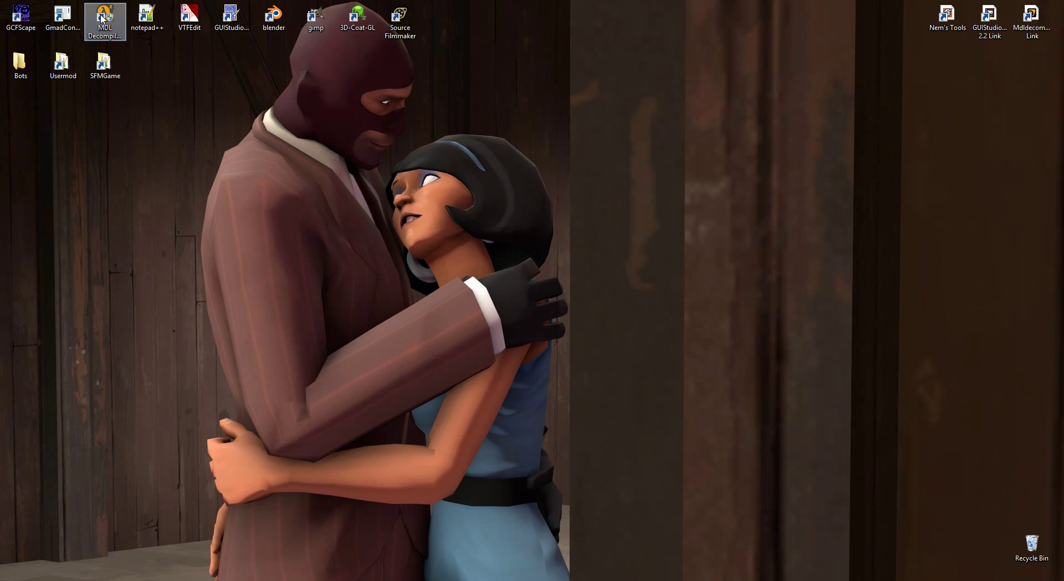
# Launch the MDL Decompiler, then view the Mdldecompiler wiki page from its desktop link and close the page.
pyautogui.doubleClick(101, 15)
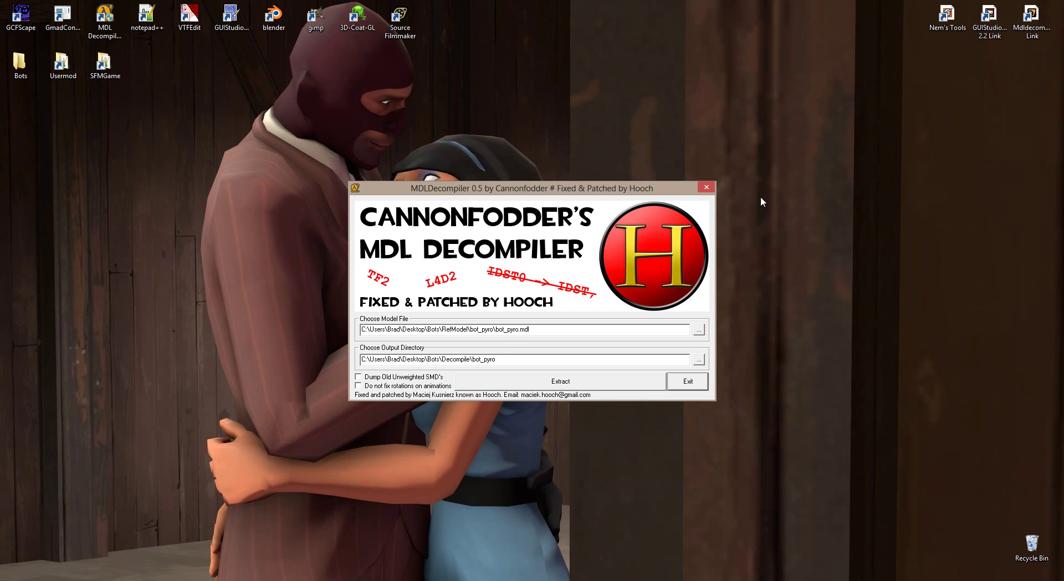
pyautogui.doubleClick(1034, 17)
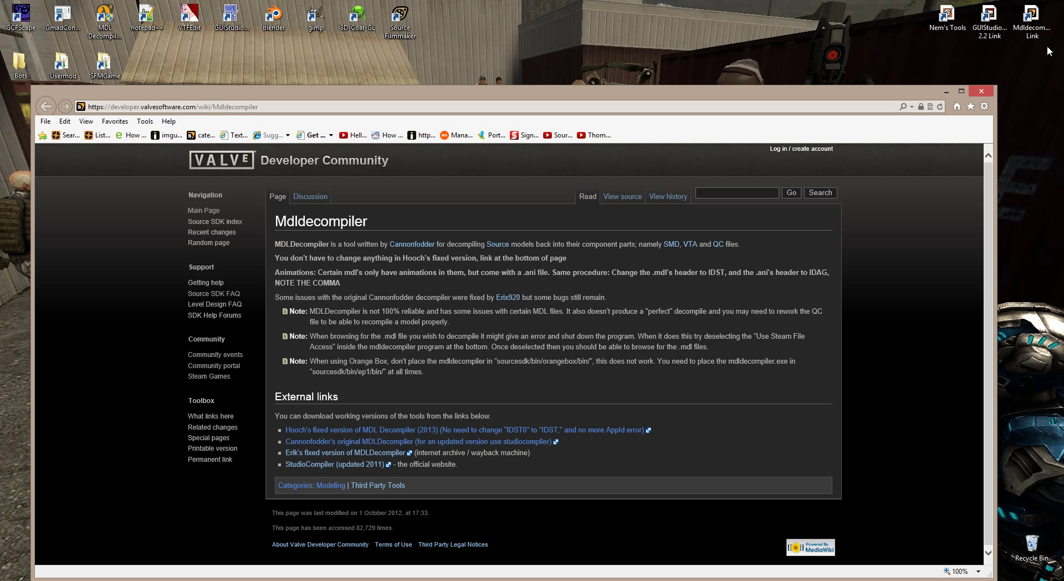
pyautogui.click(987, 90)
pyautogui.click(985, 93)
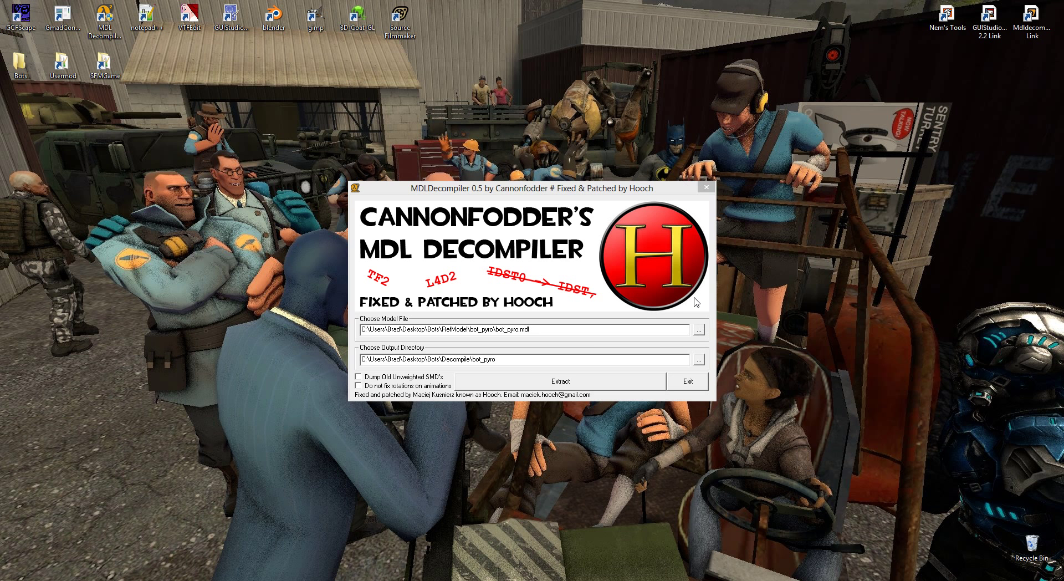
# Choose bot_pyro.mdl from the desktop's Bots\RefModel\bot_pyro folder as the decompiler's model file.
pyautogui.click(698, 330)
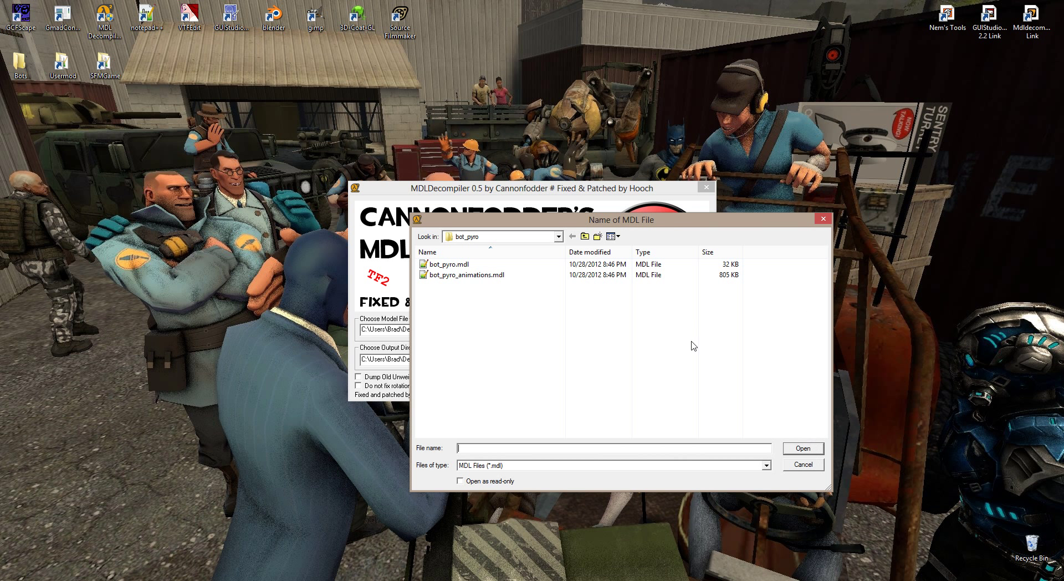
pyautogui.click(584, 236)
pyautogui.click(585, 236)
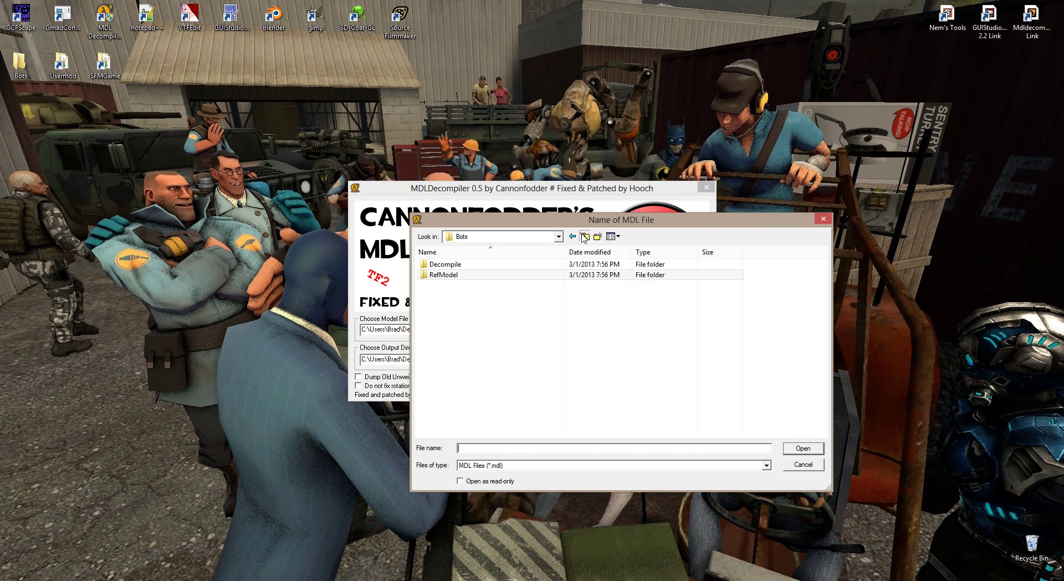
pyautogui.click(585, 237)
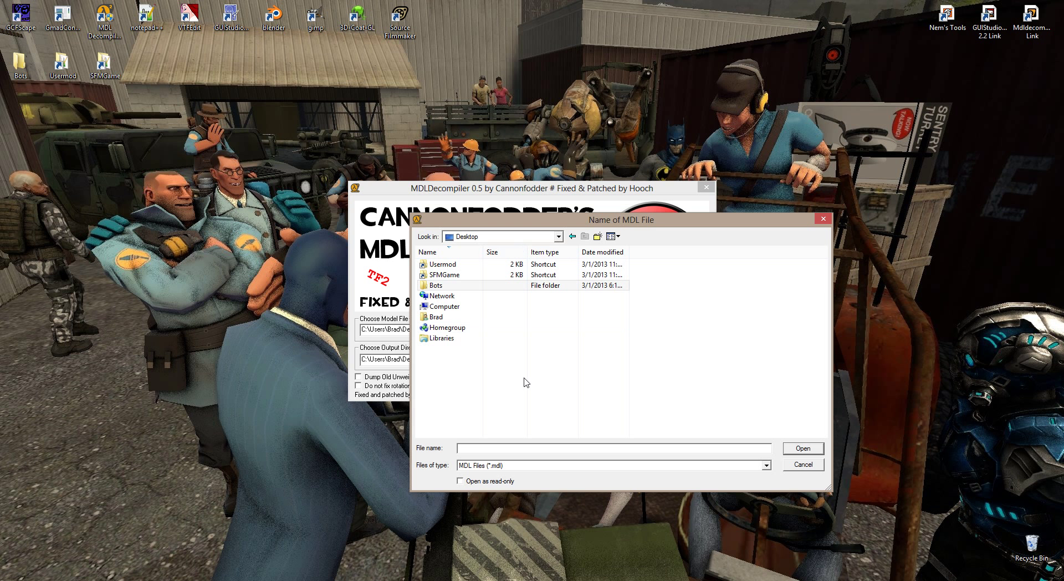
pyautogui.click(442, 287)
pyautogui.doubleClick(442, 287)
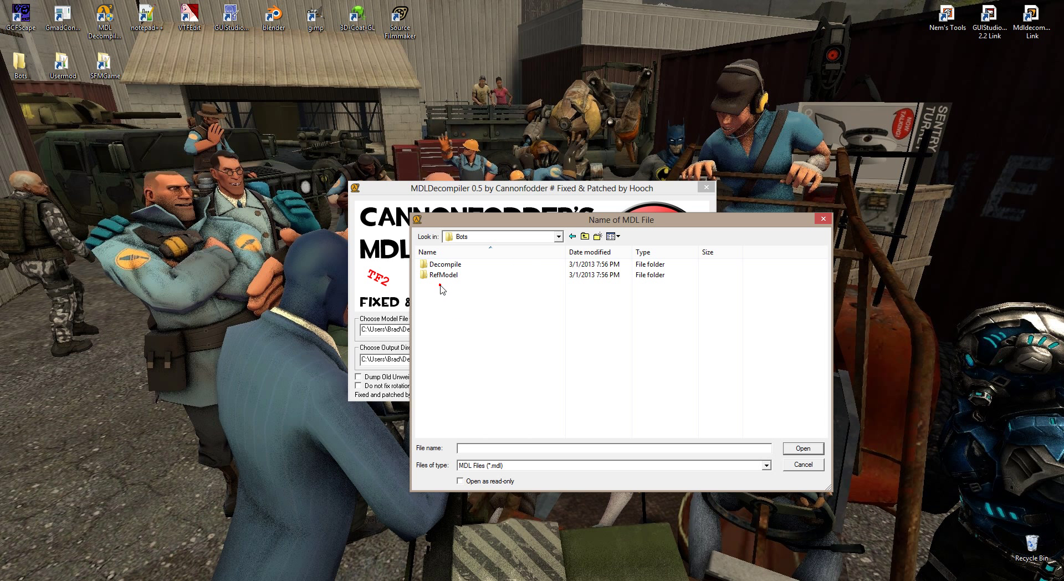
pyautogui.click(450, 266)
pyautogui.doubleClick(450, 266)
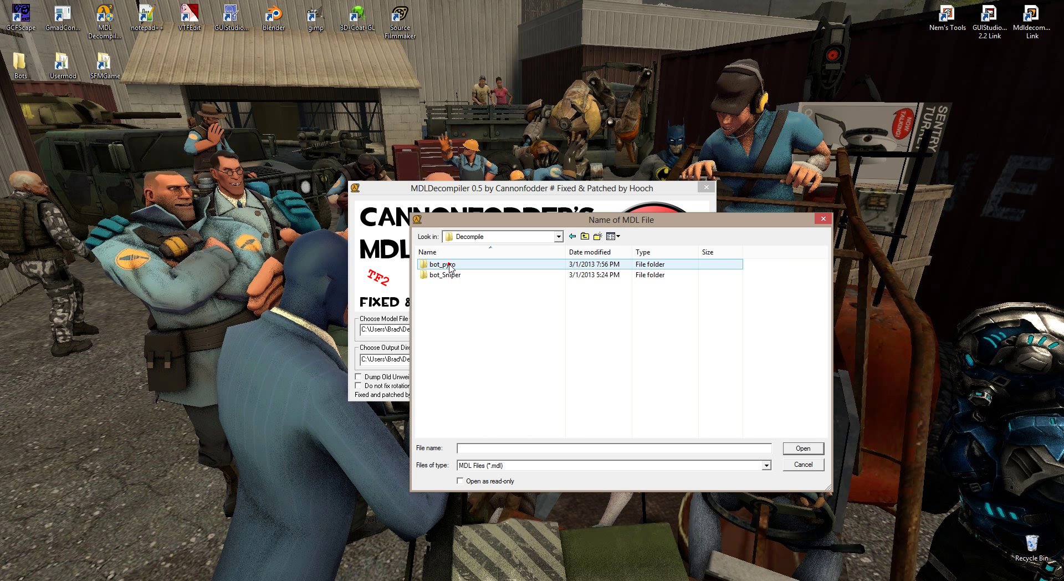
pyautogui.click(585, 237)
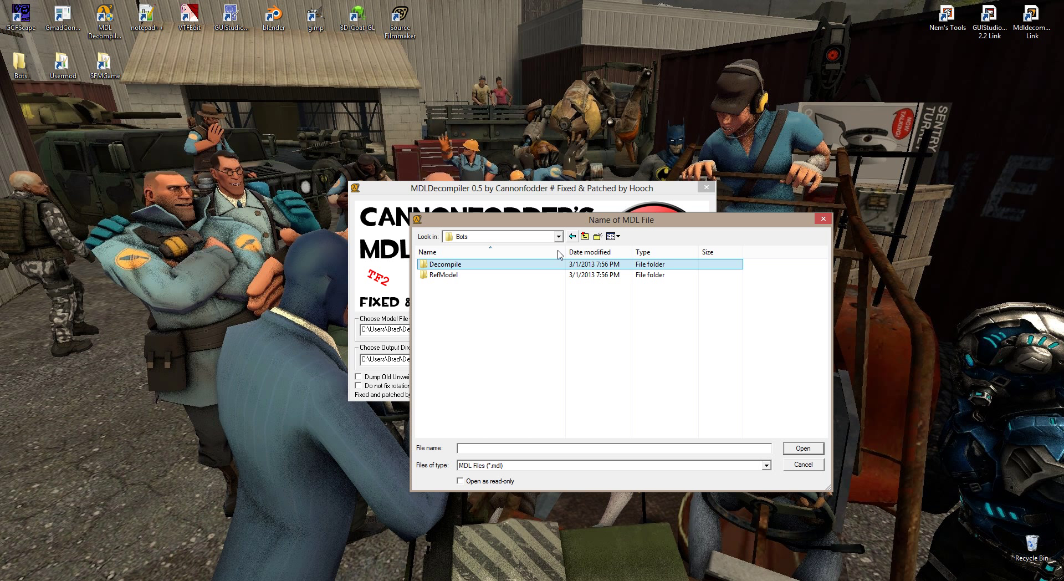
pyautogui.doubleClick(449, 275)
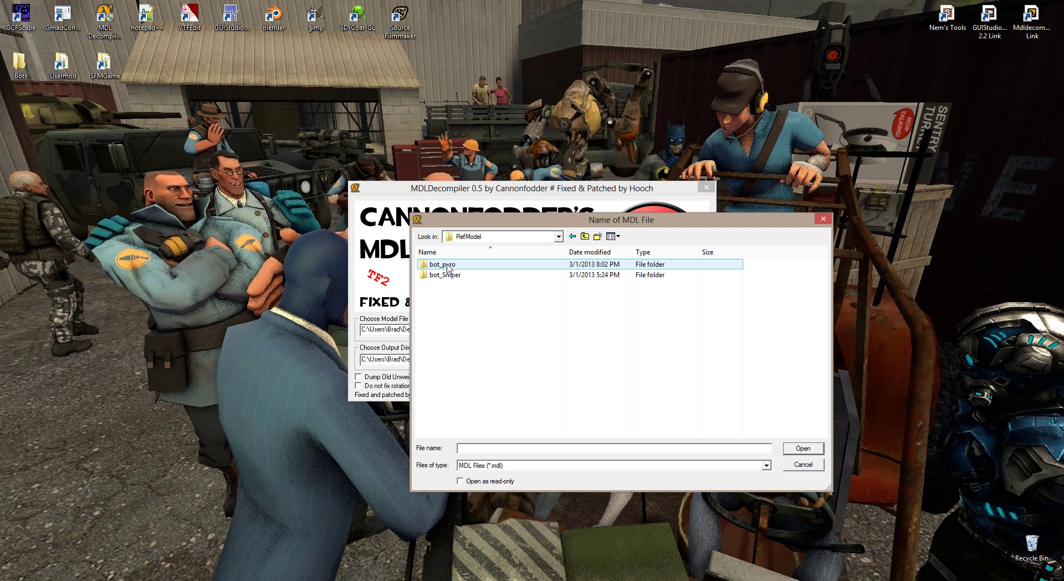
pyautogui.doubleClick(448, 266)
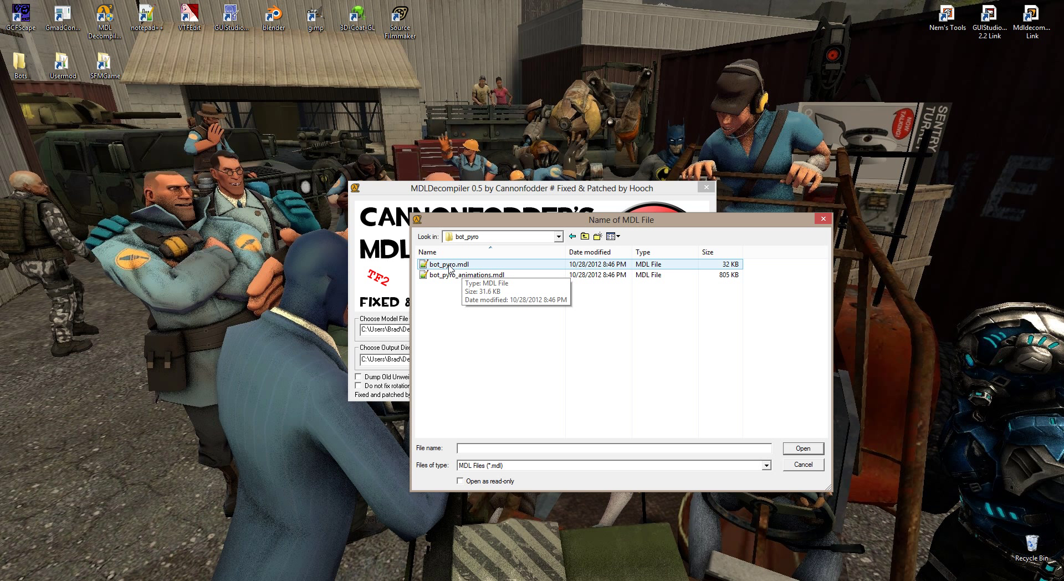
pyautogui.doubleClick(449, 265)
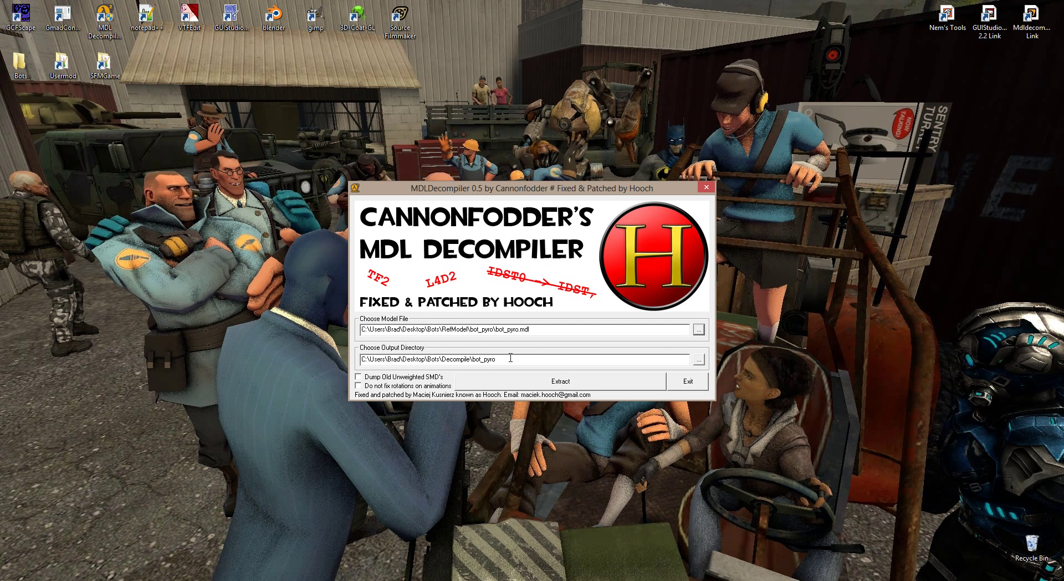
# Set the output directory to Bots\Decompile\bot_pyro and try to extract the model, closing the decompiler at the end.
pyautogui.click(701, 363)
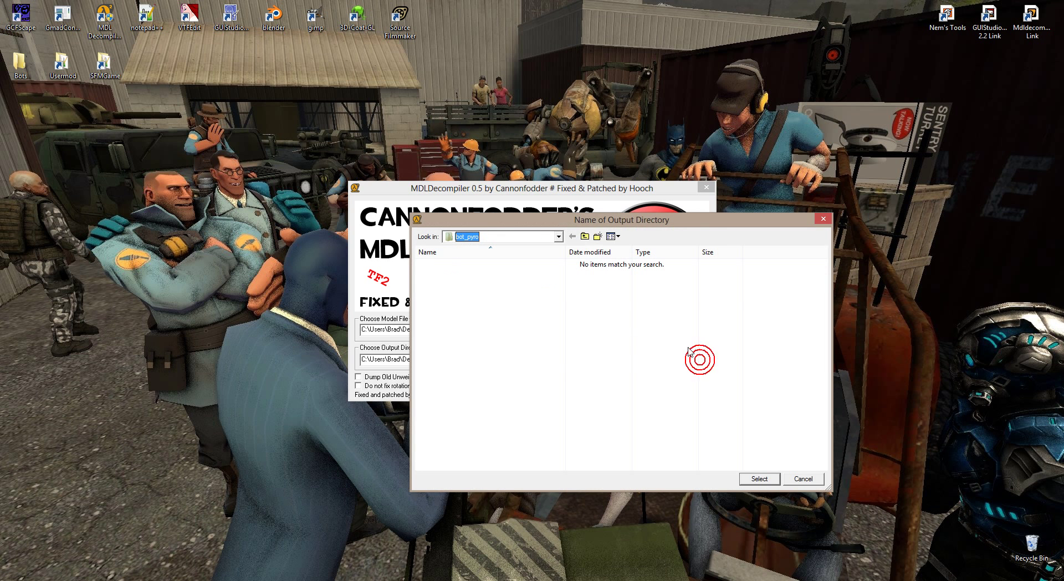
pyautogui.click(586, 237)
pyautogui.click(585, 237)
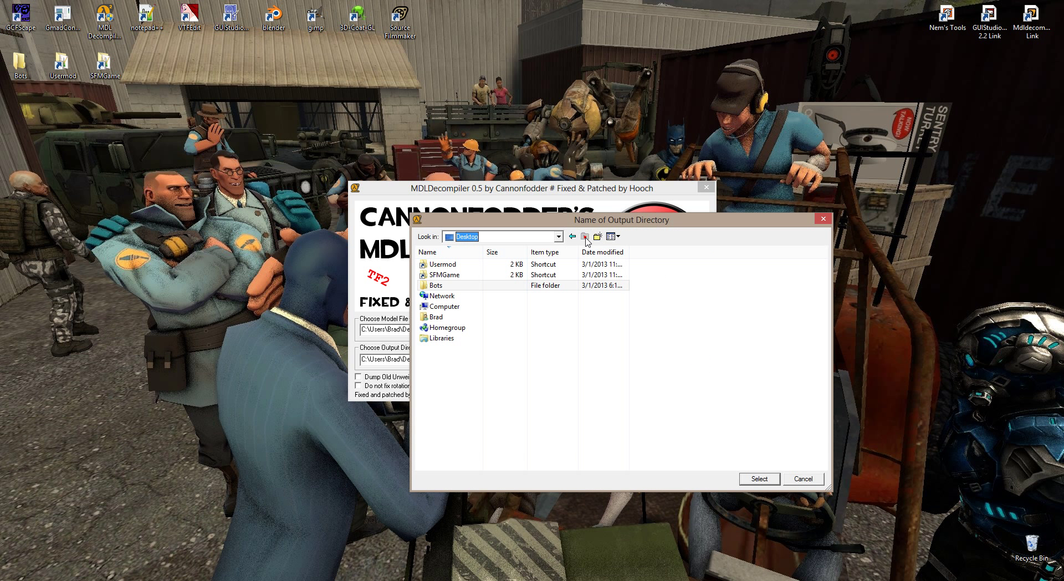
pyautogui.doubleClick(437, 286)
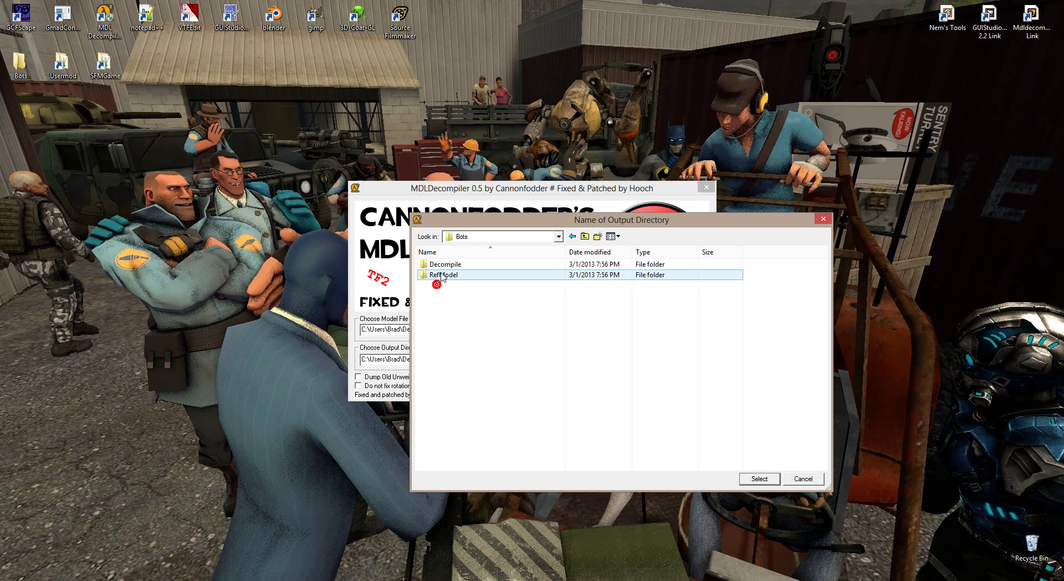
pyautogui.doubleClick(442, 266)
pyautogui.doubleClick(443, 265)
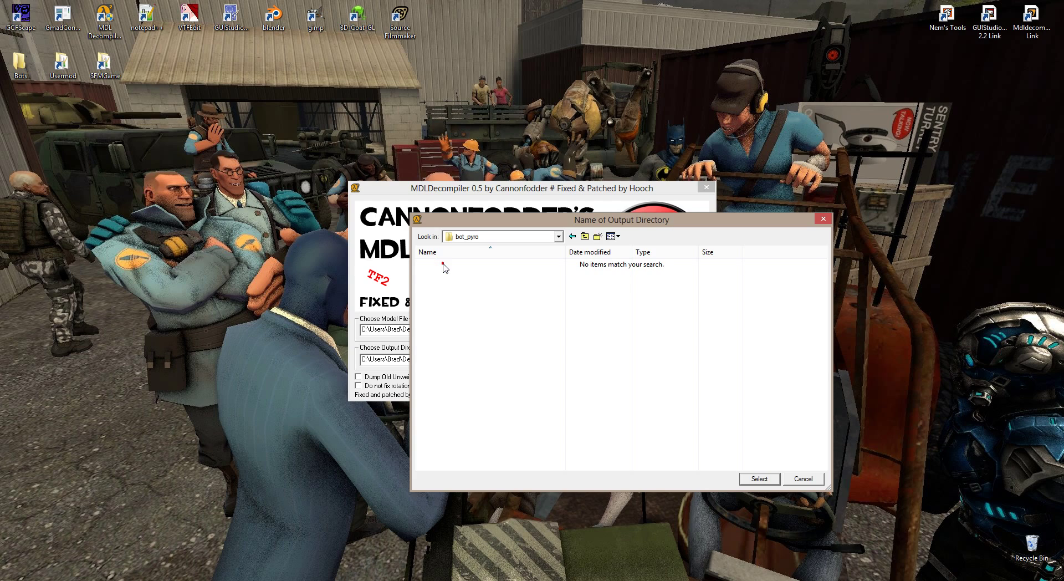
pyautogui.click(758, 478)
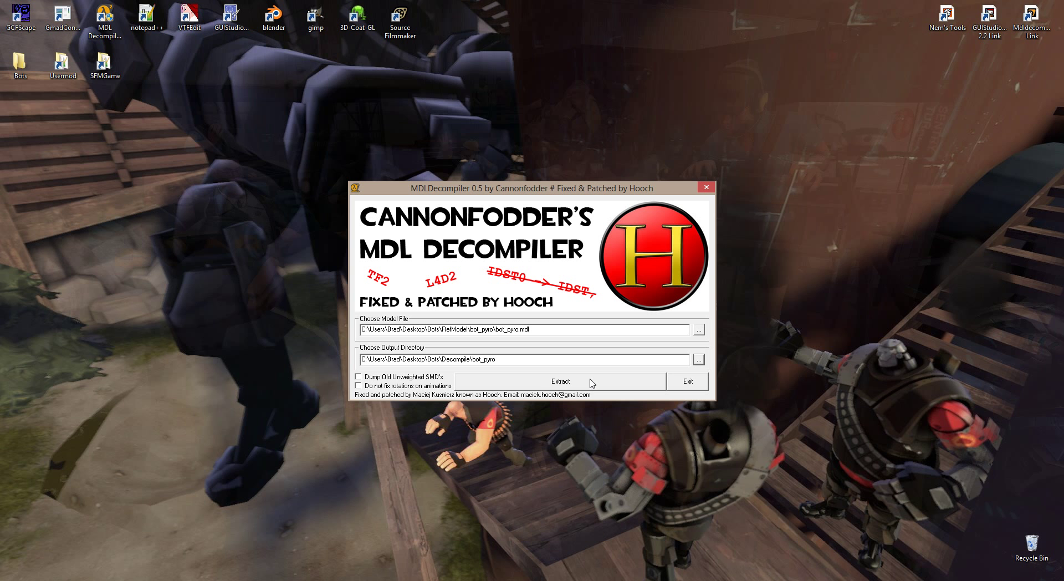
pyautogui.click(590, 382)
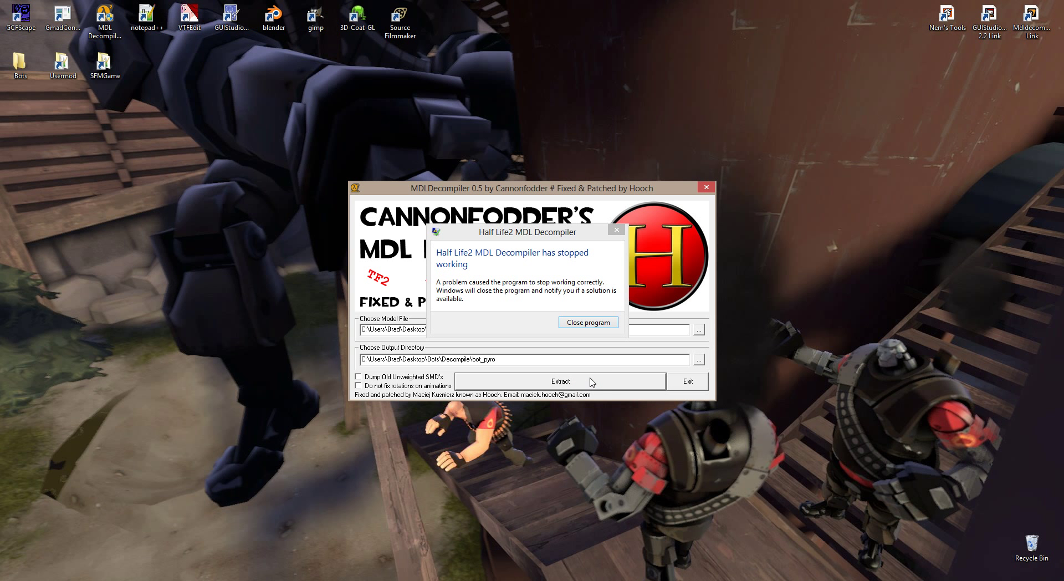
pyautogui.click(589, 323)
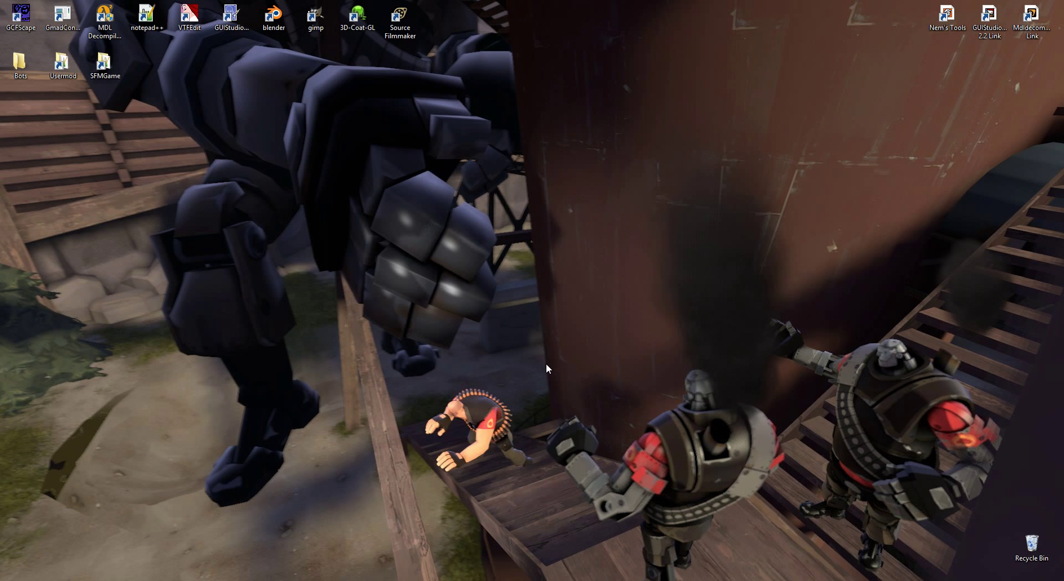
# Open bot_pyro.mdl from Bots\RefModel\bot_pyro in Notepad++ and change its header to "IDST,".
pyautogui.doubleClick(19, 62)
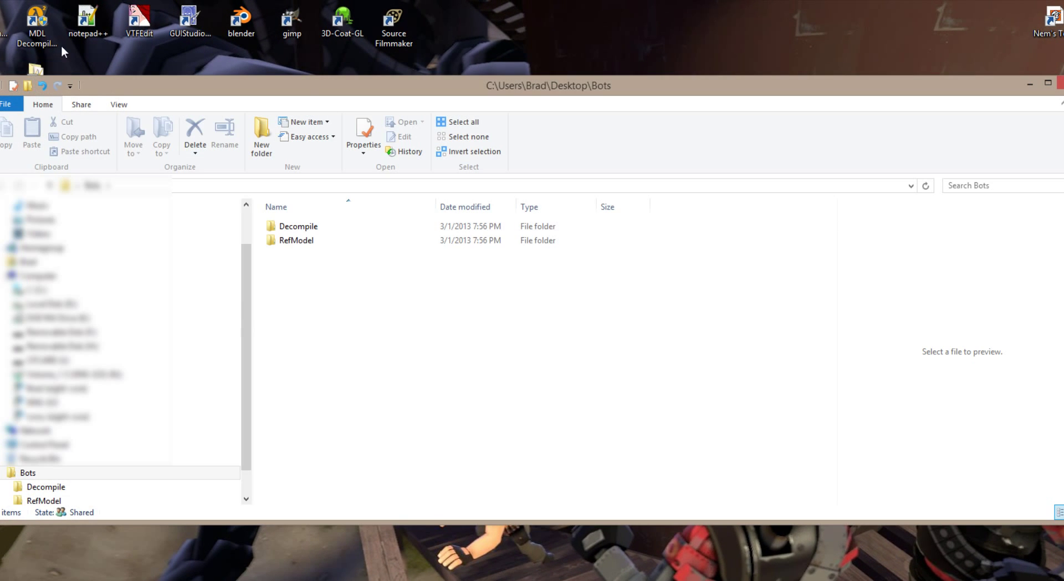
pyautogui.click(298, 240)
pyautogui.doubleClick(299, 240)
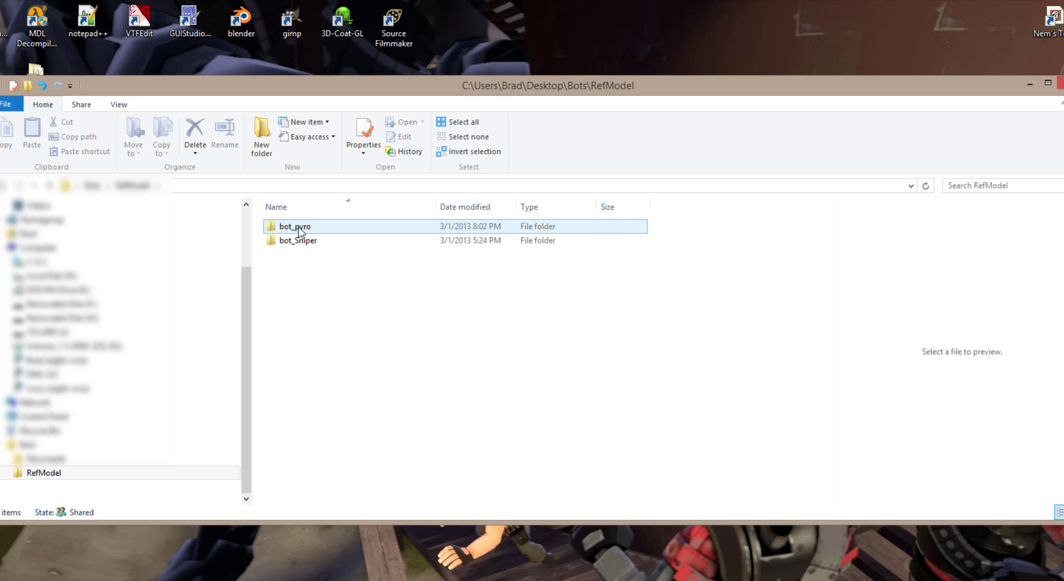
pyautogui.doubleClick(298, 226)
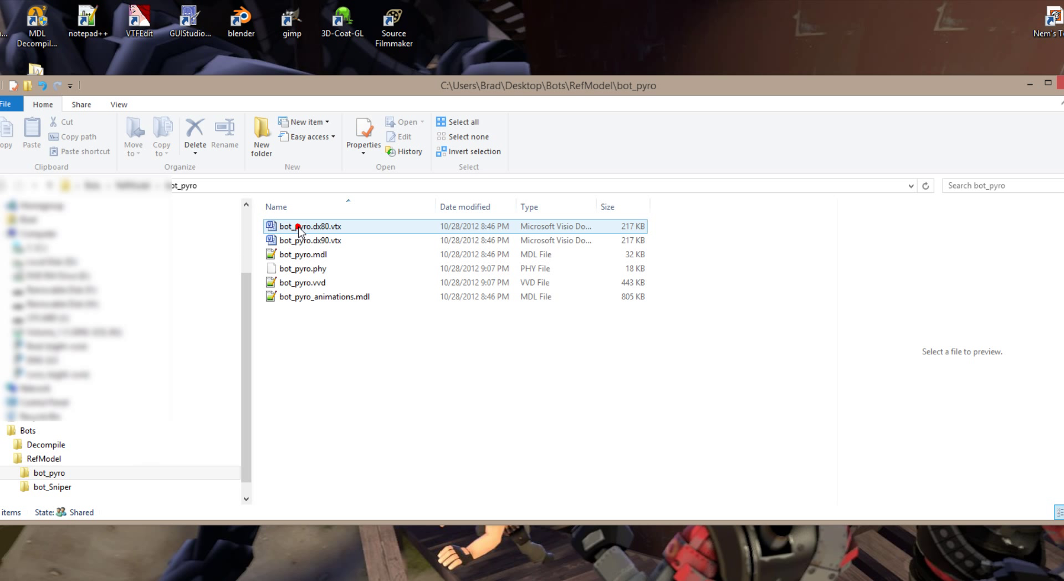
pyautogui.doubleClick(319, 256)
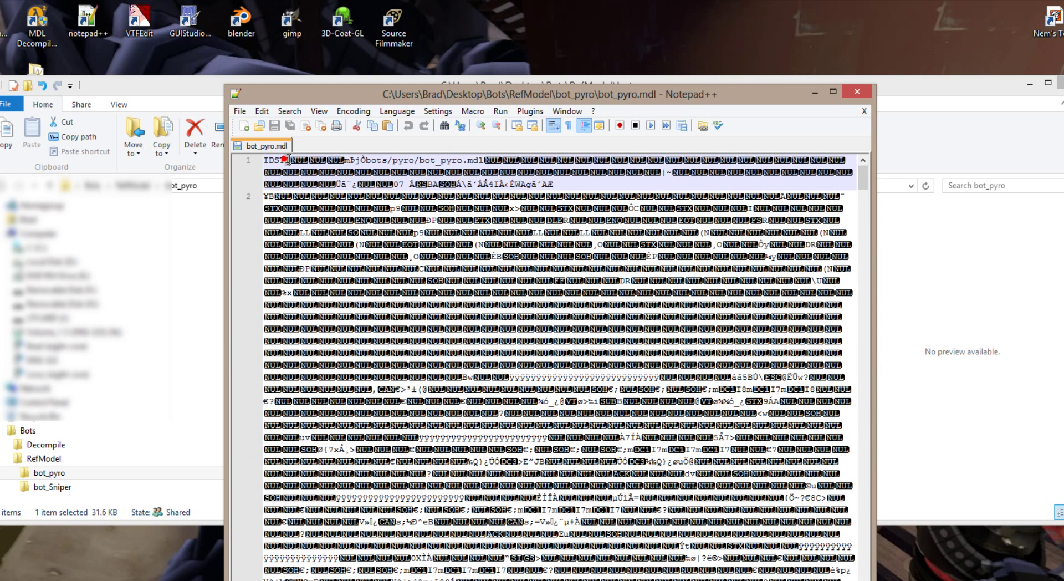
pyautogui.write(',')
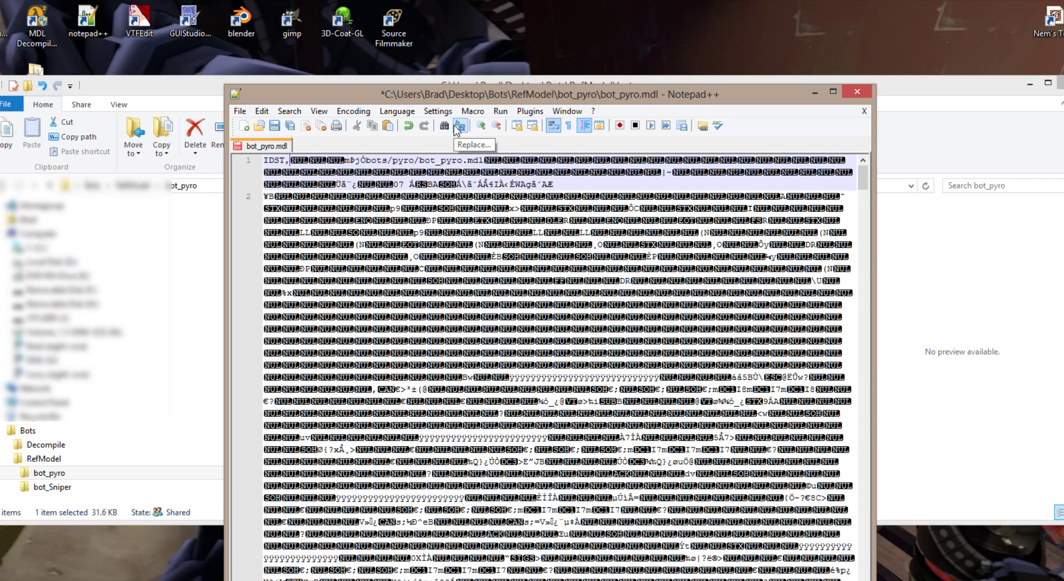
# Save the edited bot_pyro.mdl, then close Notepad++ and the bot_pyro folder window.
pyautogui.click(240, 111)
pyautogui.click(261, 170)
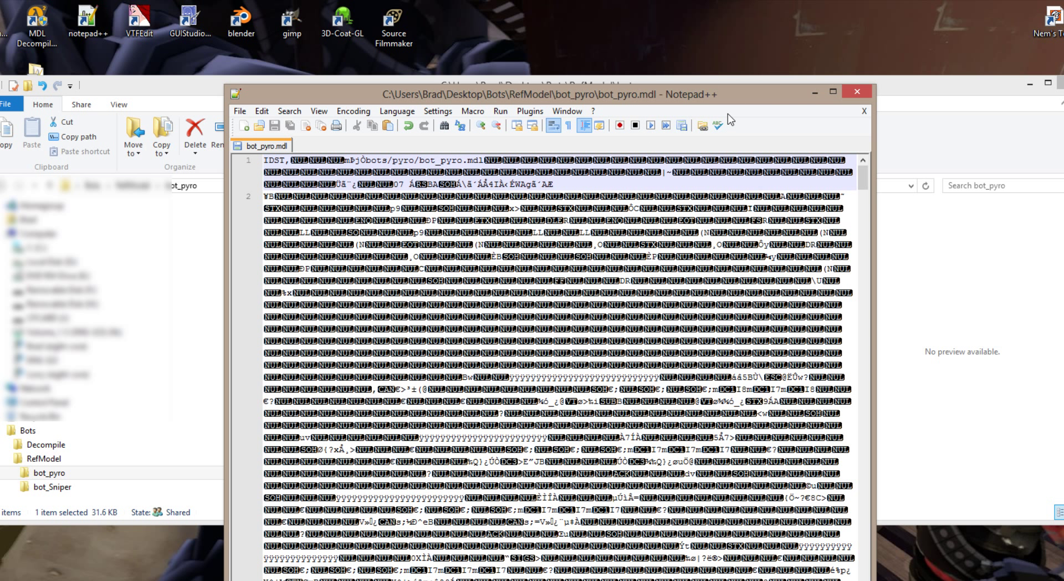
pyautogui.click(856, 92)
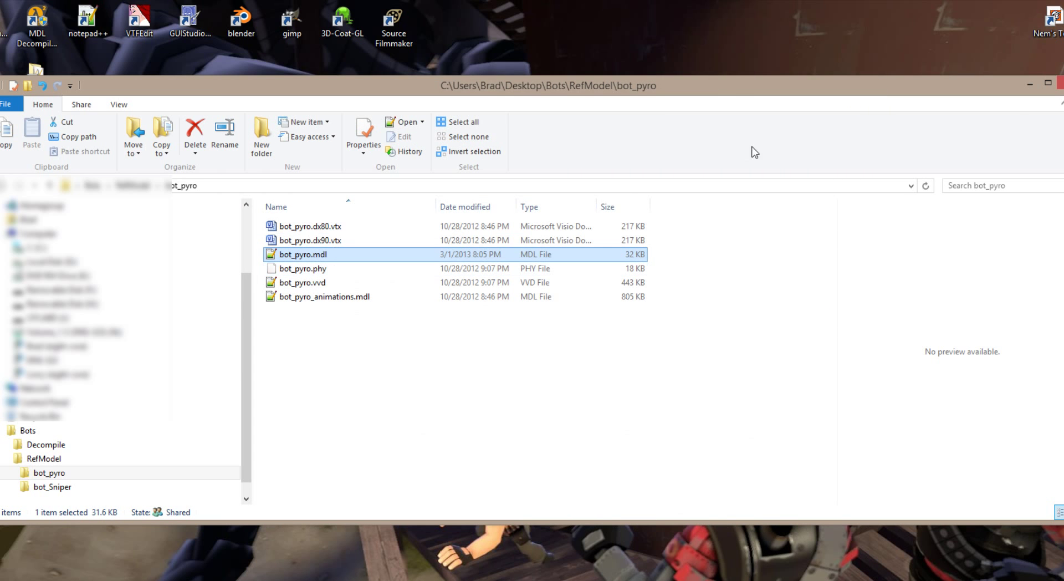
pyautogui.click(1060, 88)
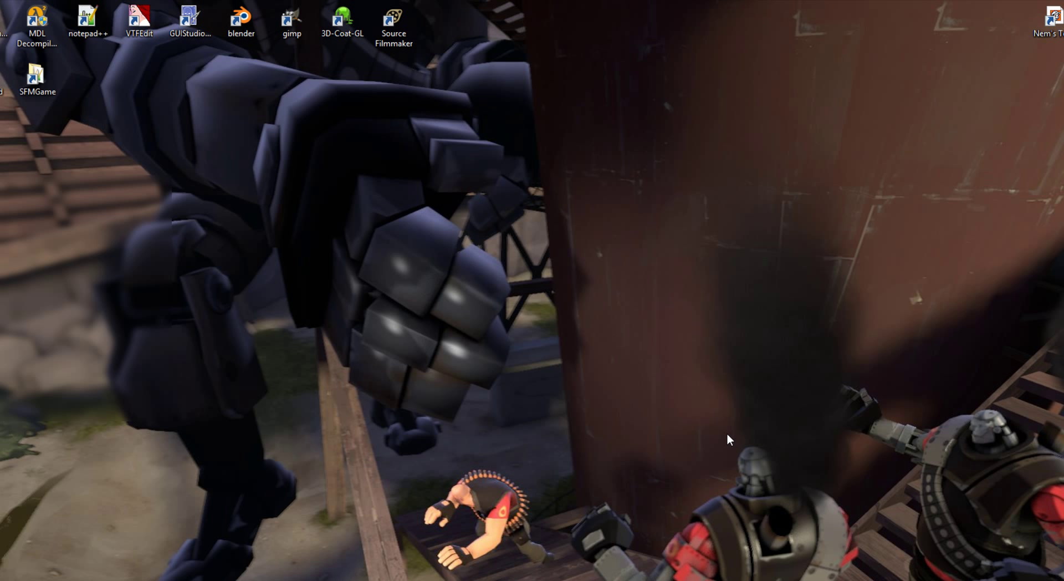
# Relaunch MDL Decompiler with RefModel\bot_pyro\bot_pyro.mdl as the model file and Decompile\bot_pyro as the output directory.
pyautogui.doubleClick(42, 16)
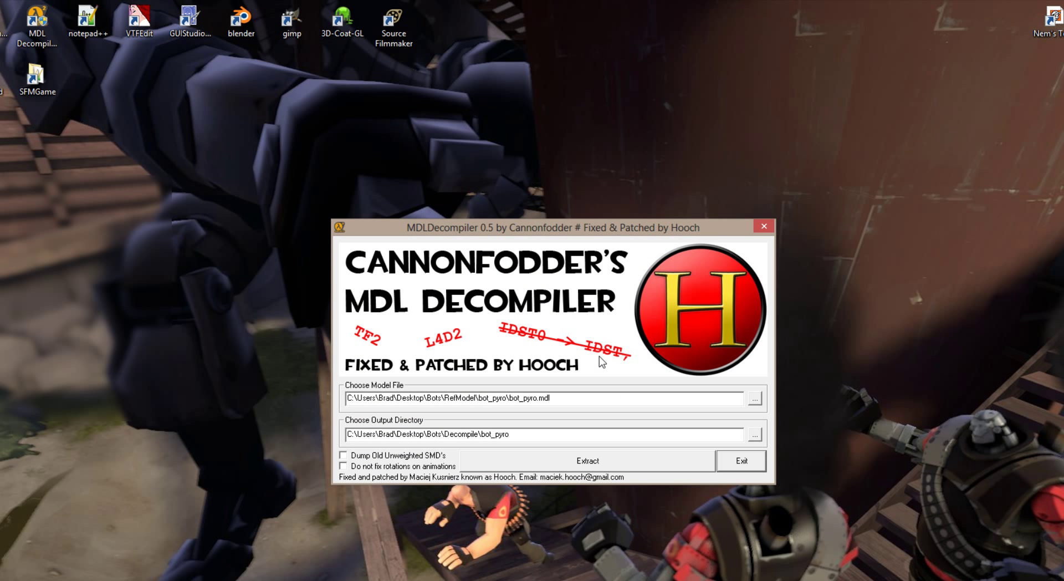
pyautogui.click(755, 398)
pyautogui.click(468, 320)
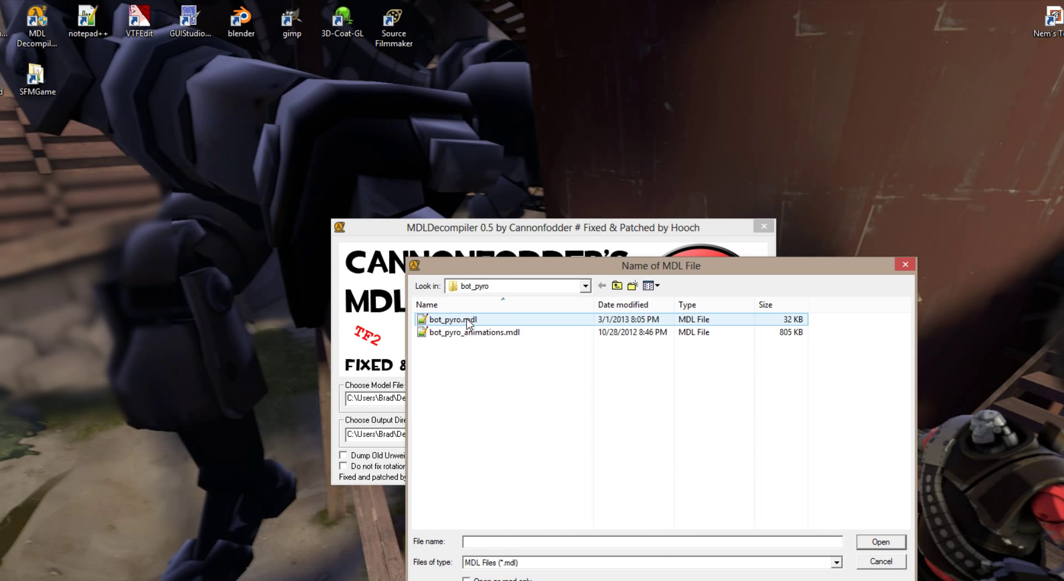
pyautogui.doubleClick(468, 321)
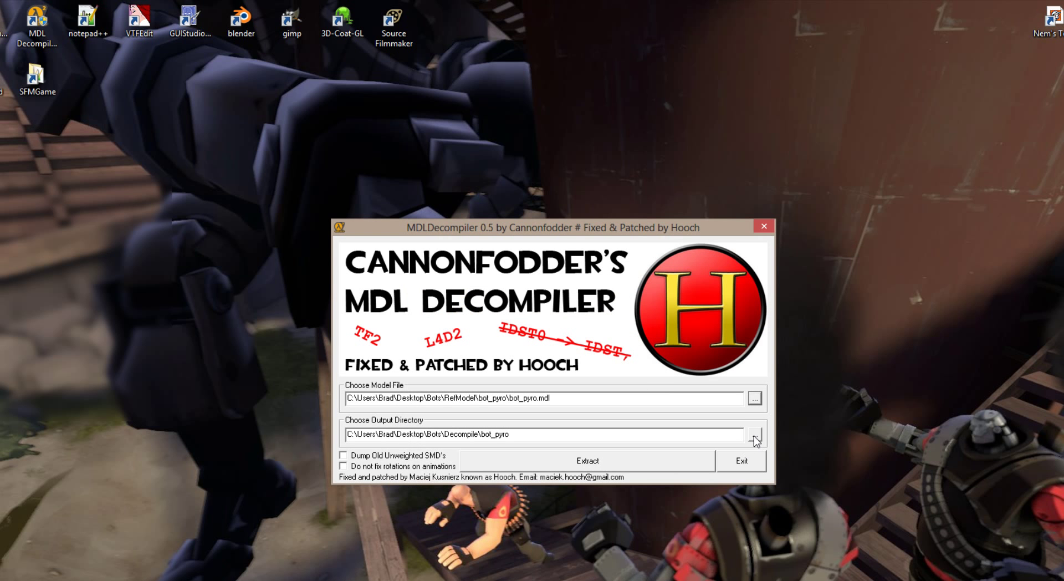
pyautogui.click(754, 435)
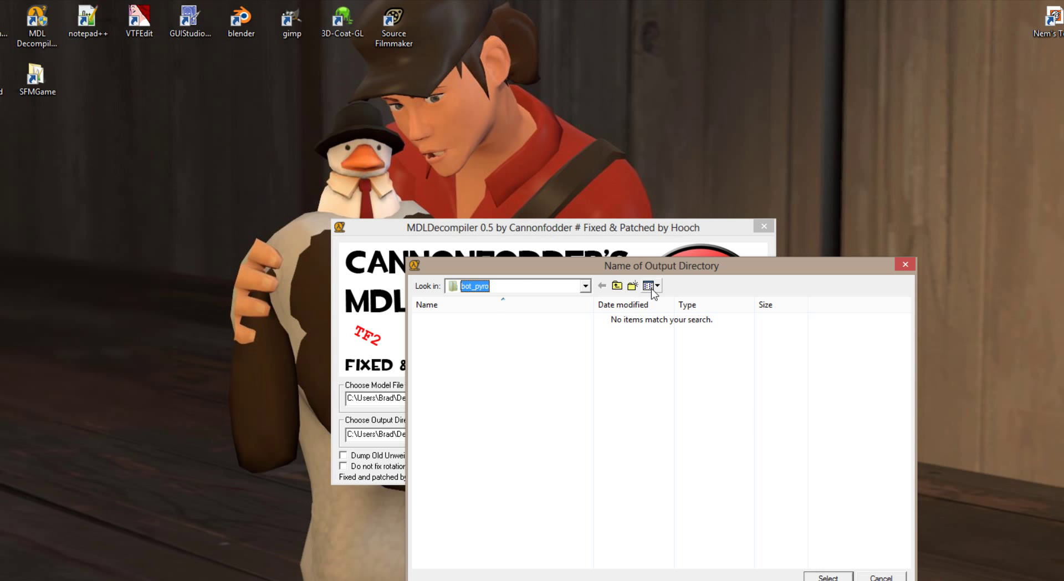
pyautogui.click(825, 576)
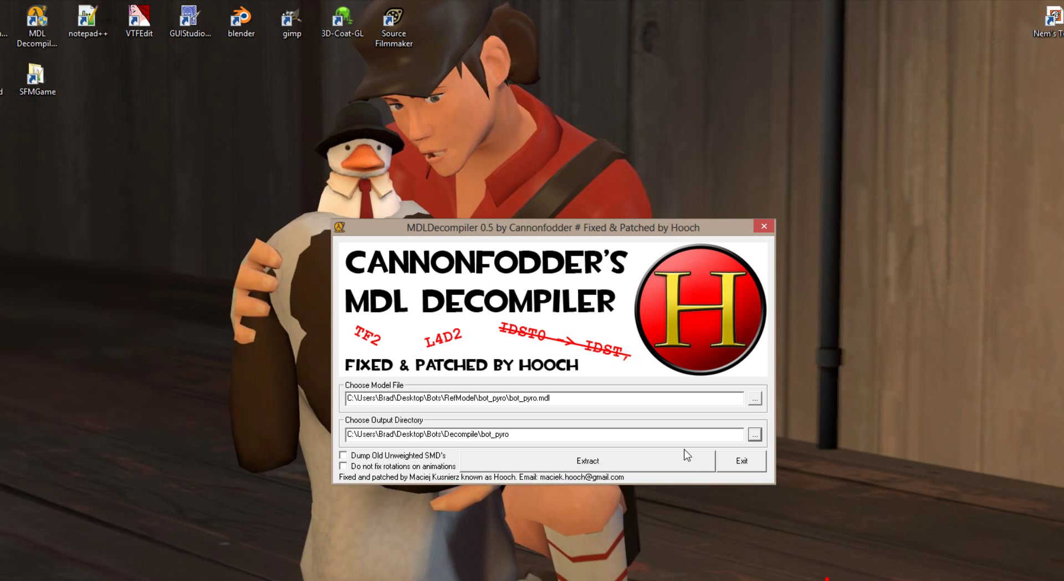
# Extract the Pyro bot model and acknowledge the decompiler's messages.
pyautogui.click(652, 463)
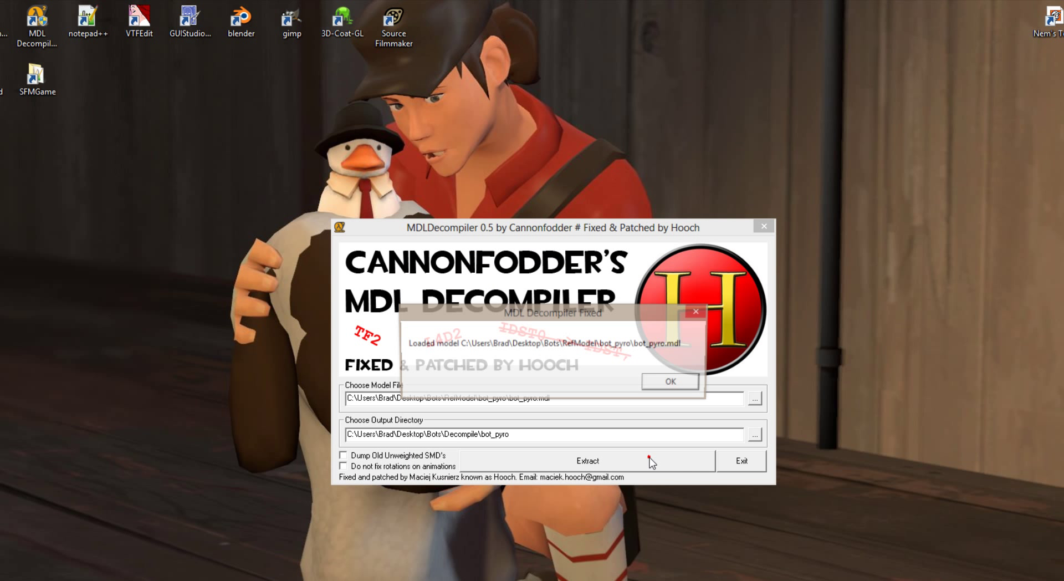
pyautogui.click(673, 384)
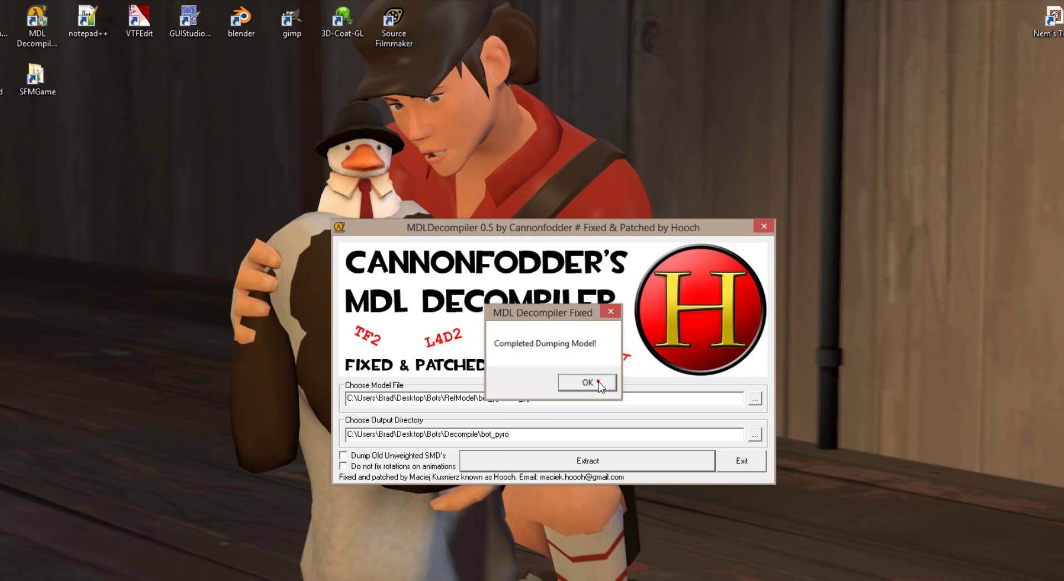
pyautogui.click(598, 382)
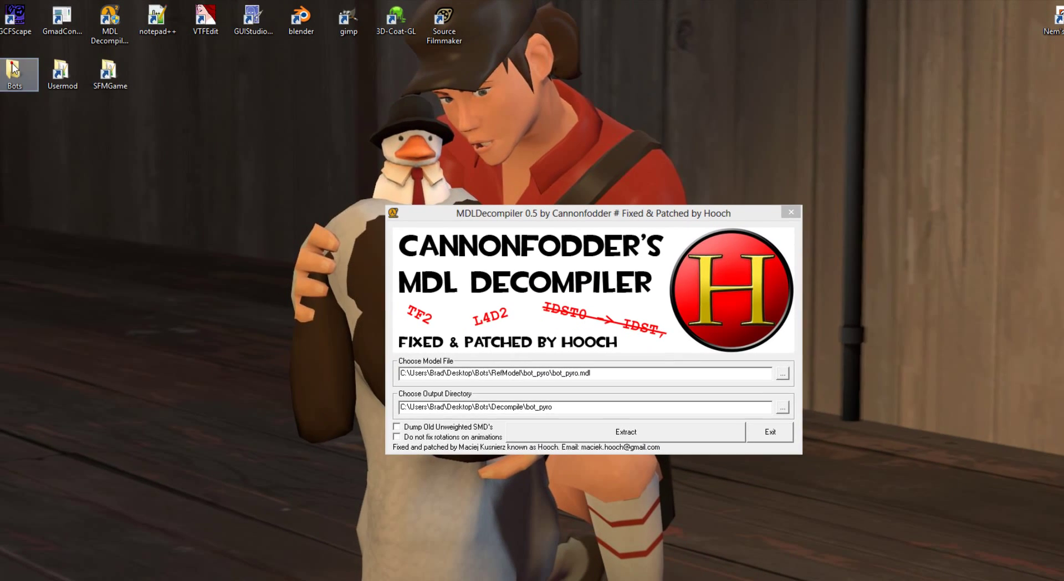
# Check the Bots\RefModel\bot_pyro folder and the decompiled files in Bots\Decompile\bot_pyro, then uncover the desktop shortcuts.
pyautogui.doubleClick(20, 71)
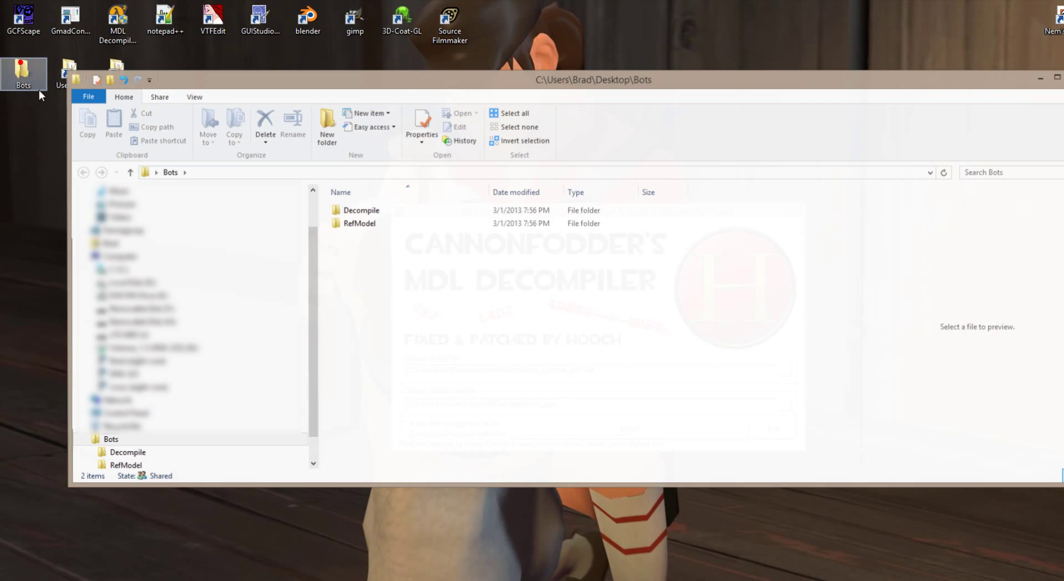
pyautogui.doubleClick(364, 223)
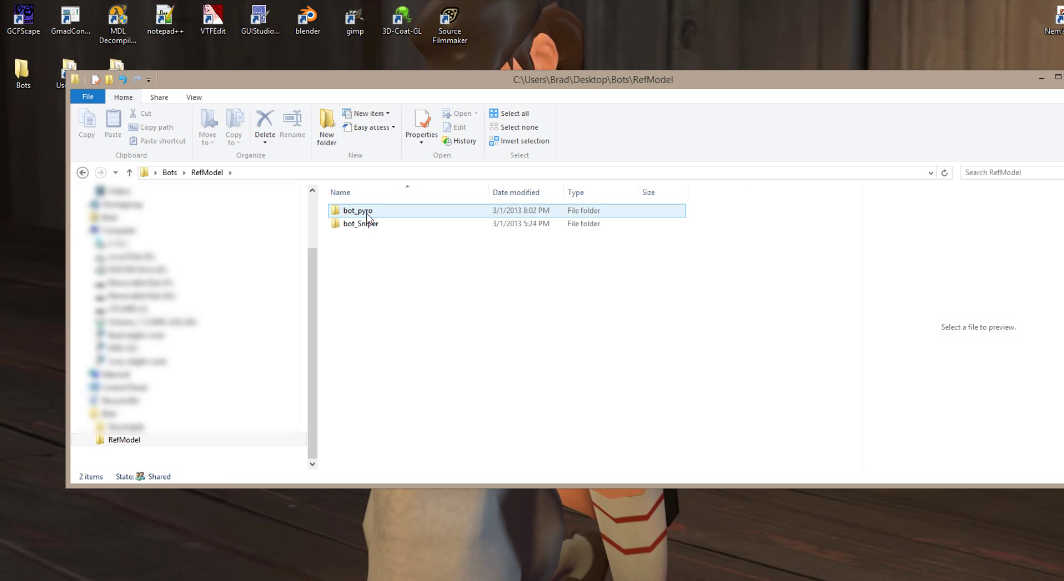
pyautogui.doubleClick(368, 216)
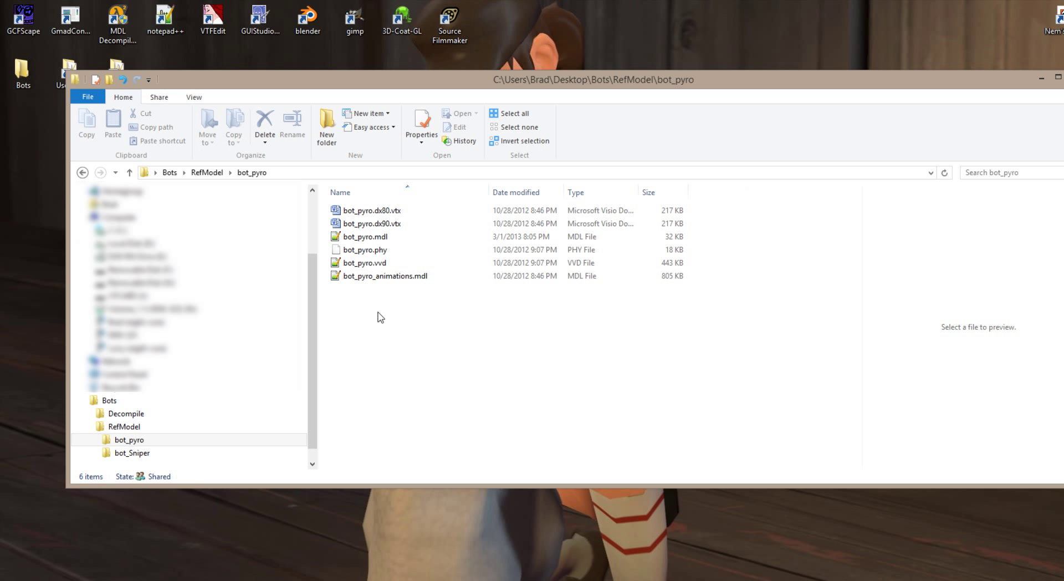
pyautogui.click(91, 414)
pyautogui.click(120, 427)
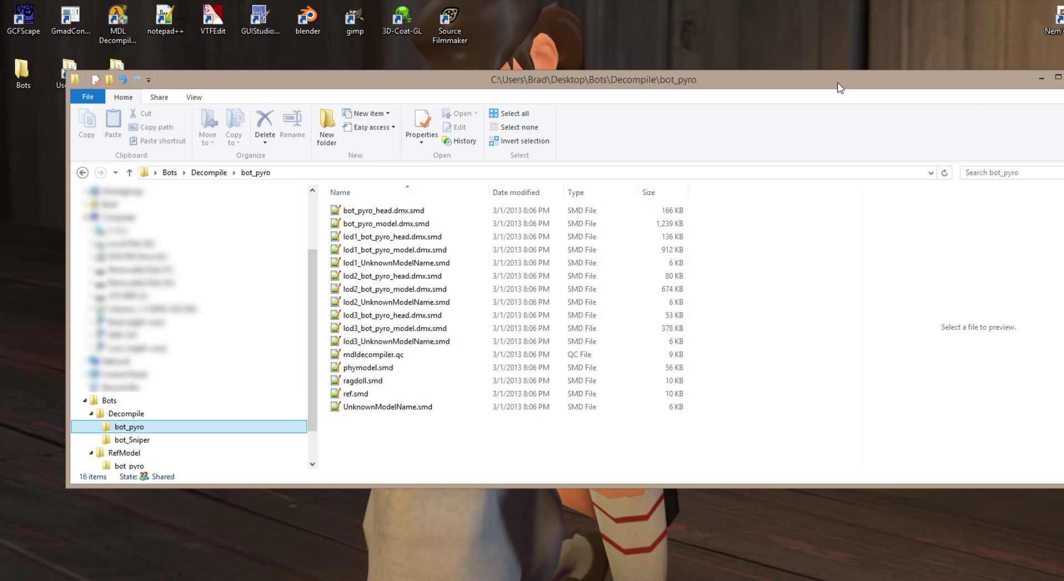
pyautogui.moveTo(840, 88); pyautogui.dragTo(820, 239)
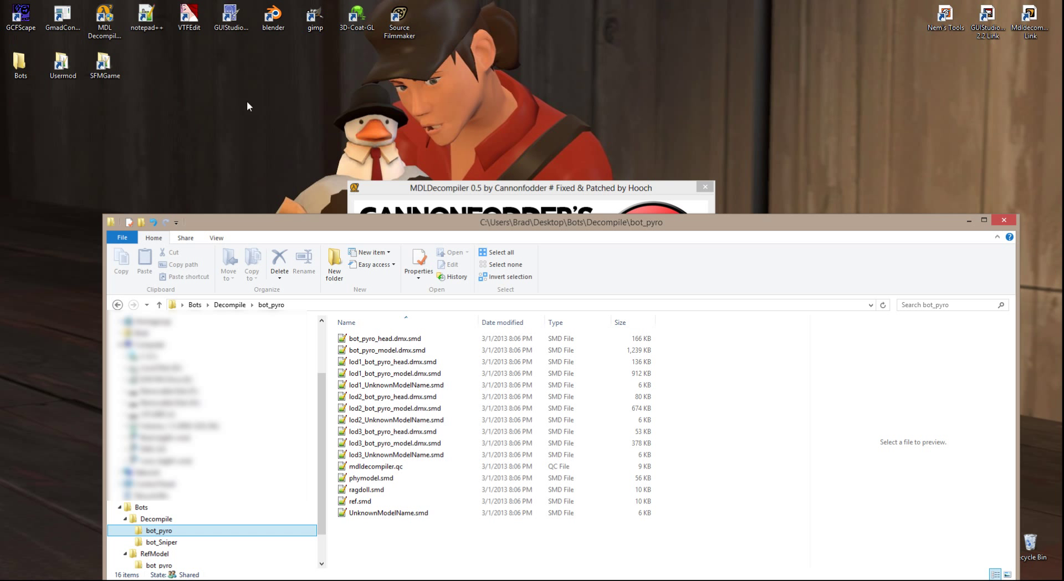
# Launch Blender from the desktop and delete the default cube from the scene.
pyautogui.doubleClick(272, 17)
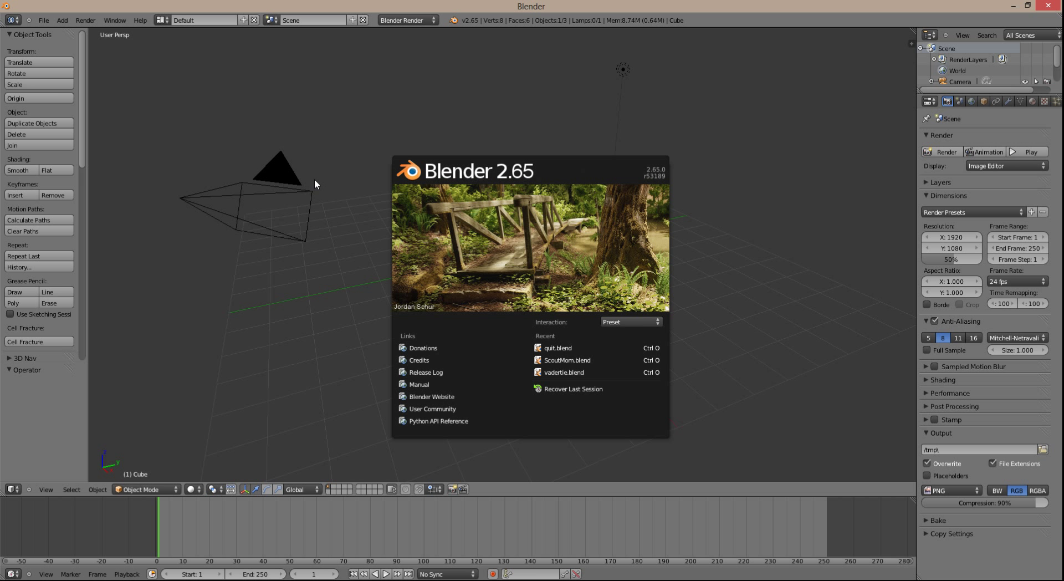
pyautogui.click(383, 118)
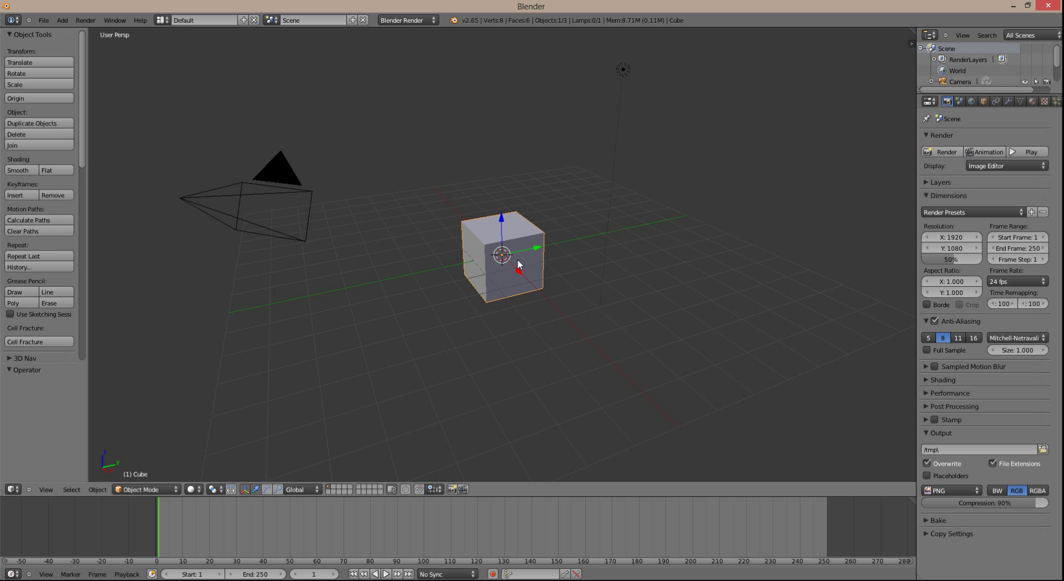
pyautogui.press('x')
pyautogui.click(517, 260)
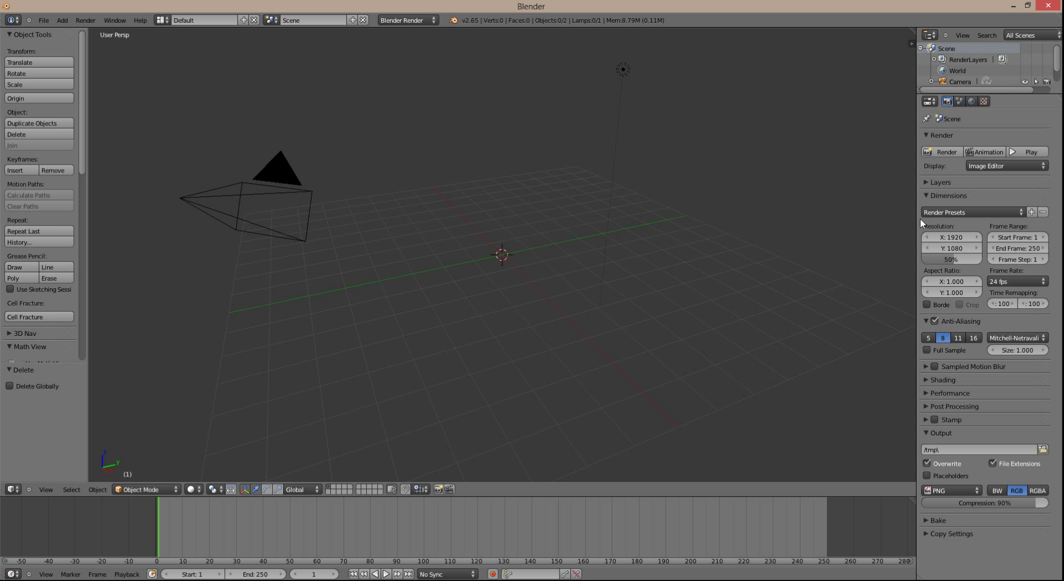
# Display the Source Engine Export settings in the scene properties.
pyautogui.click(958, 101)
pyautogui.scroll(-5, 950, 316)
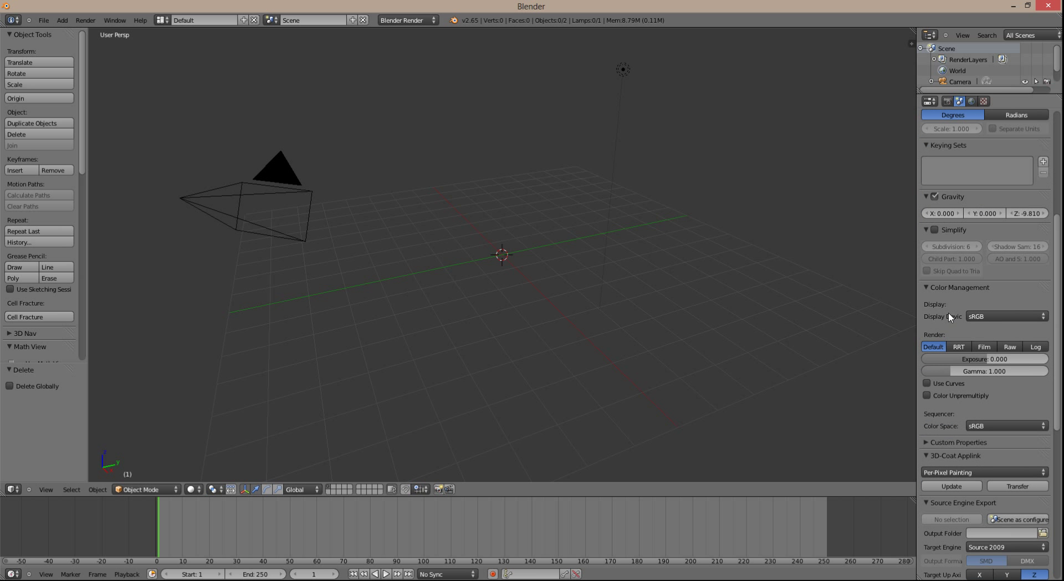
pyautogui.scroll(-8, 949, 317)
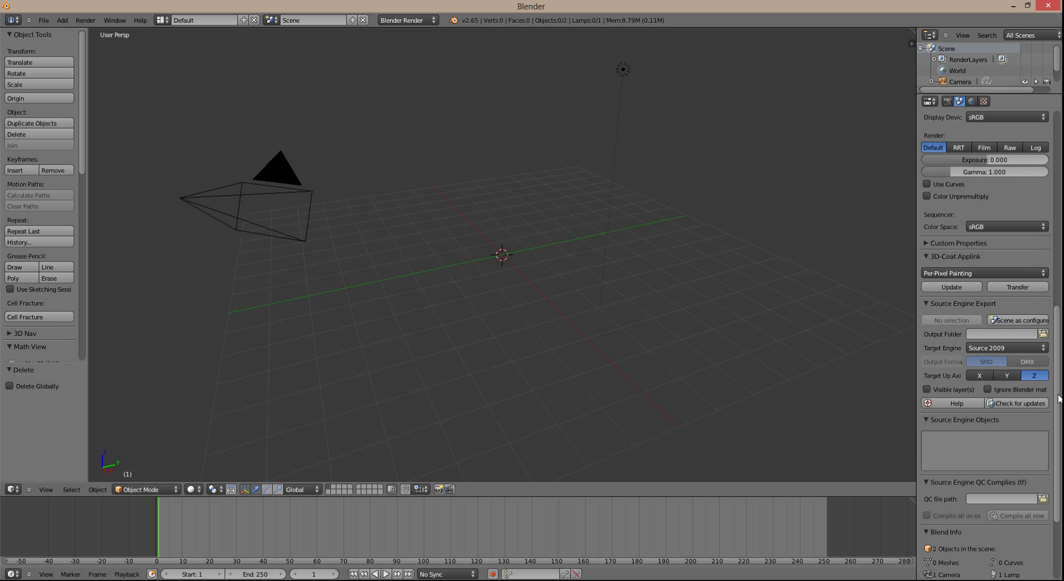
# Import bot_pyro_model.dmx.smd from the desktop's Bots\Decompile\bot_pyro folder with the Source Engine importer.
pyautogui.click(44, 21)
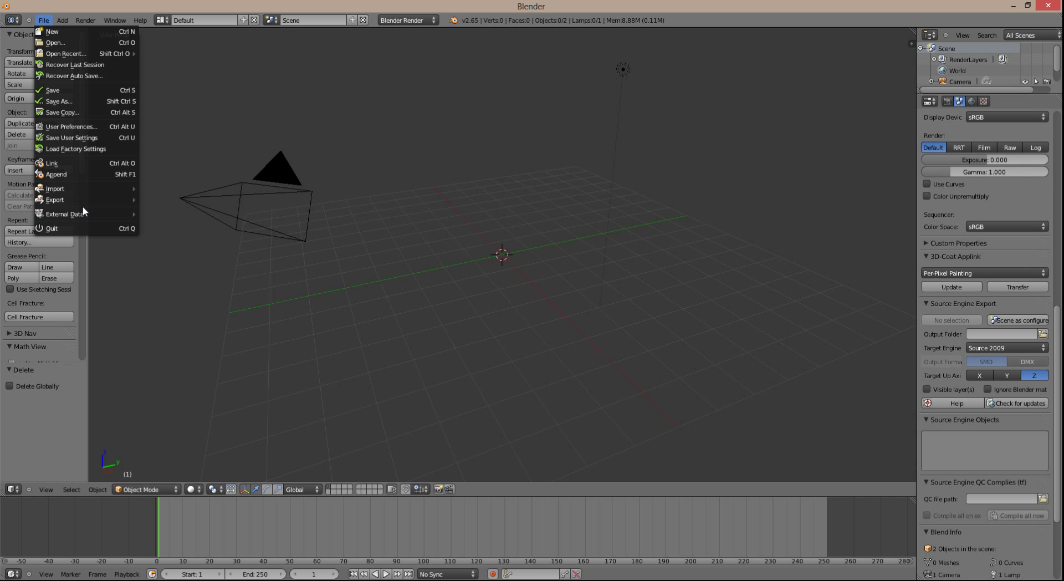
pyautogui.moveTo(80, 195)
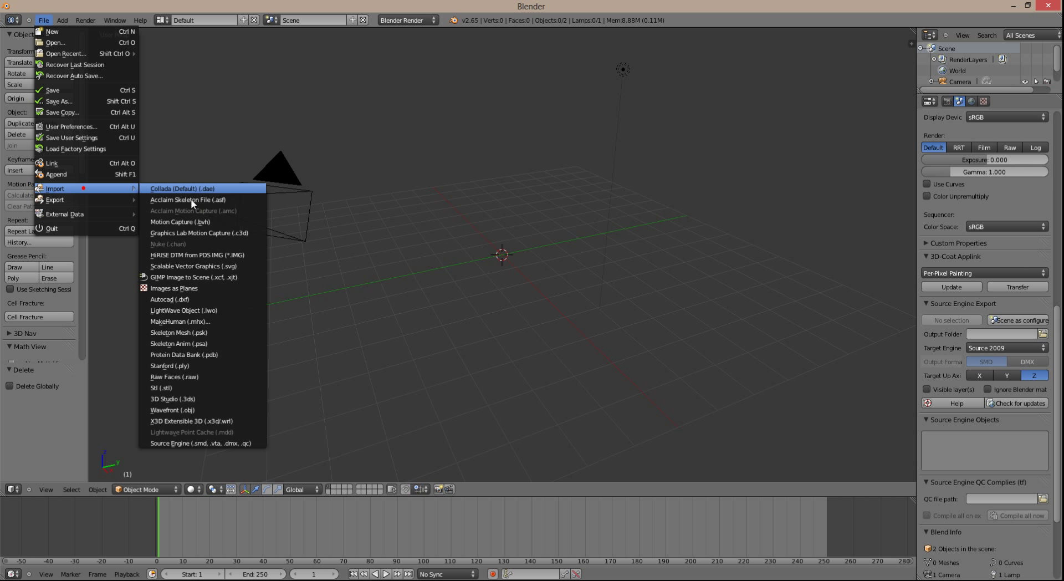
pyautogui.click(214, 442)
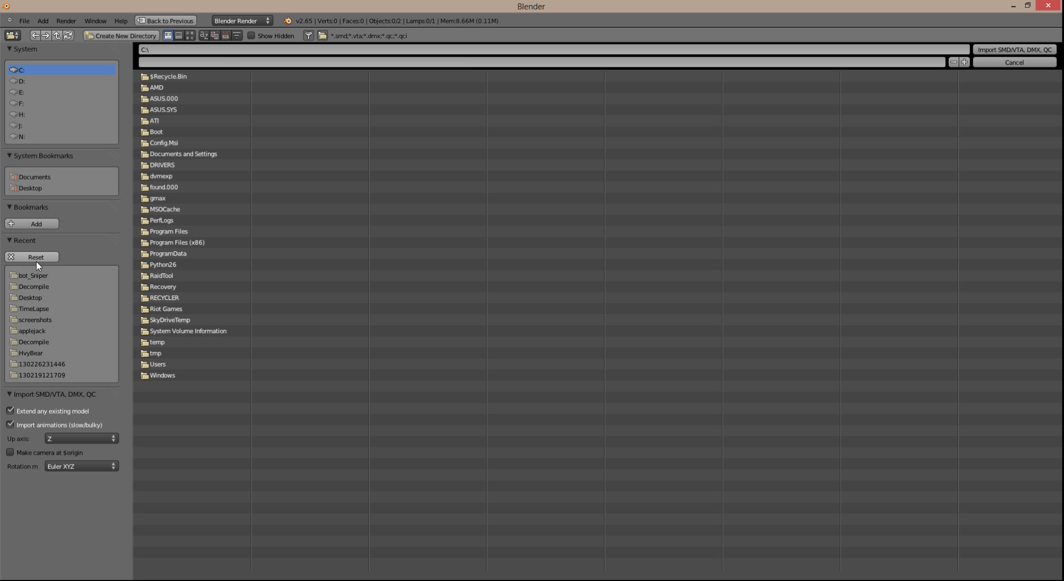
pyautogui.click(31, 188)
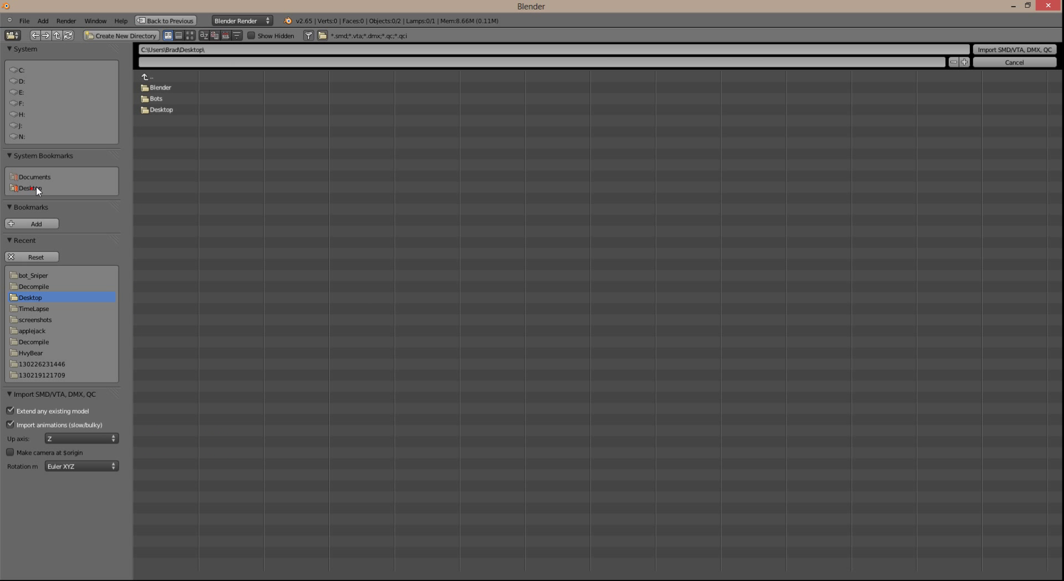
pyautogui.click(158, 93)
pyautogui.click(158, 88)
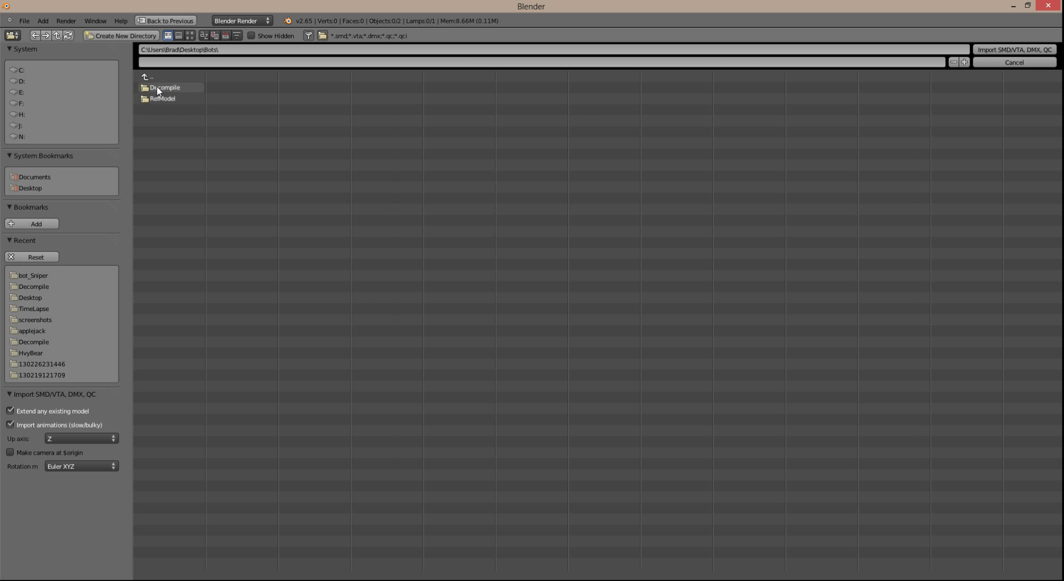
pyautogui.click(157, 89)
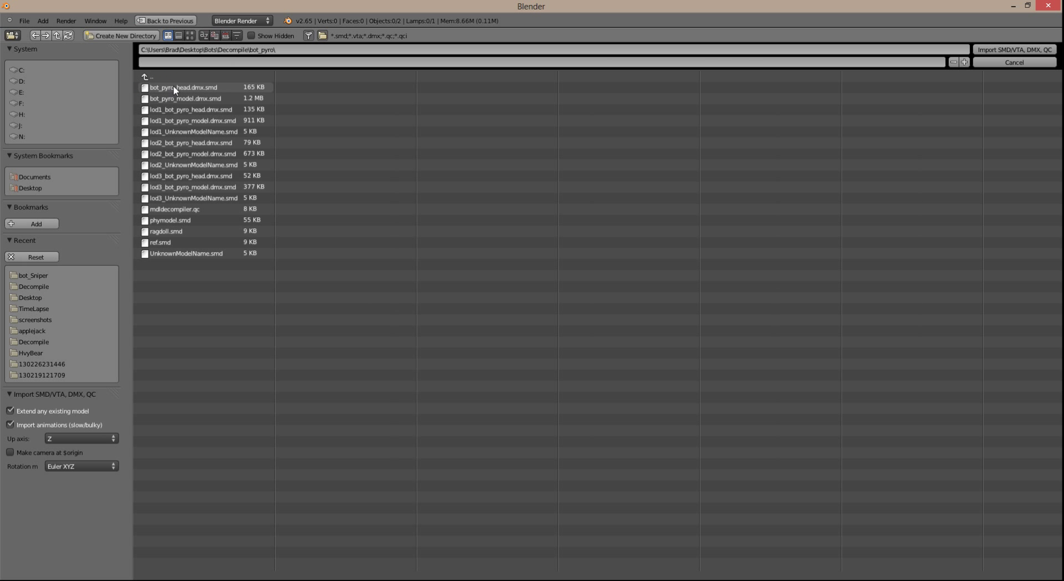
pyautogui.click(209, 102)
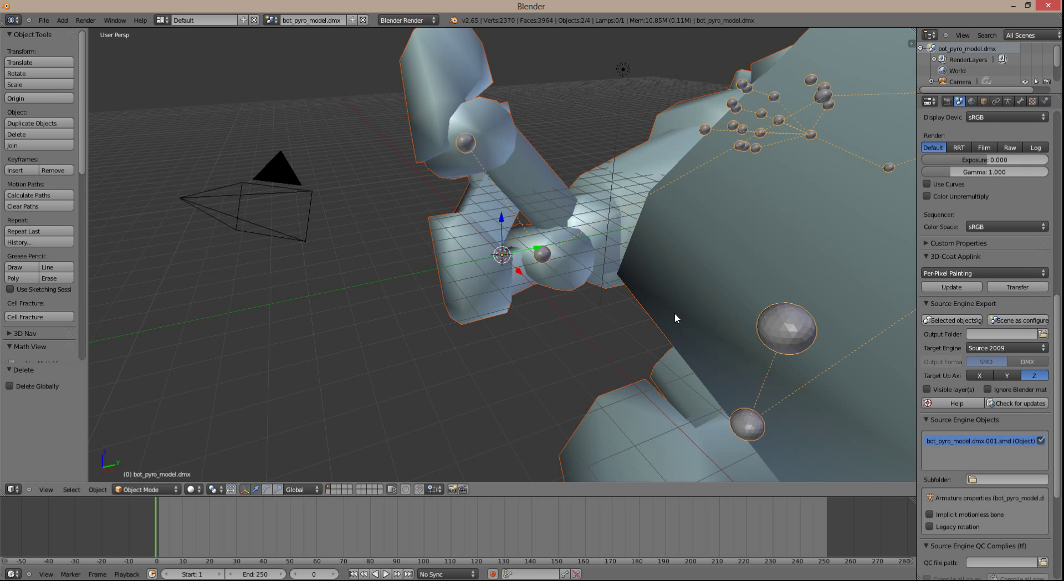
pyautogui.scroll(-6, 679, 274)
pyautogui.scroll(-2, 680, 277)
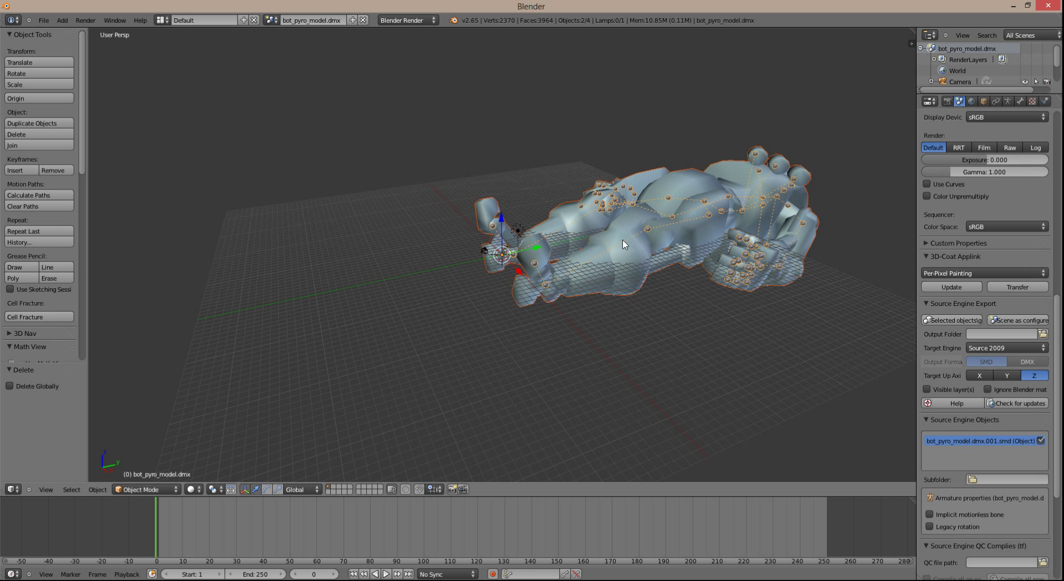
pyautogui.click(147, 488)
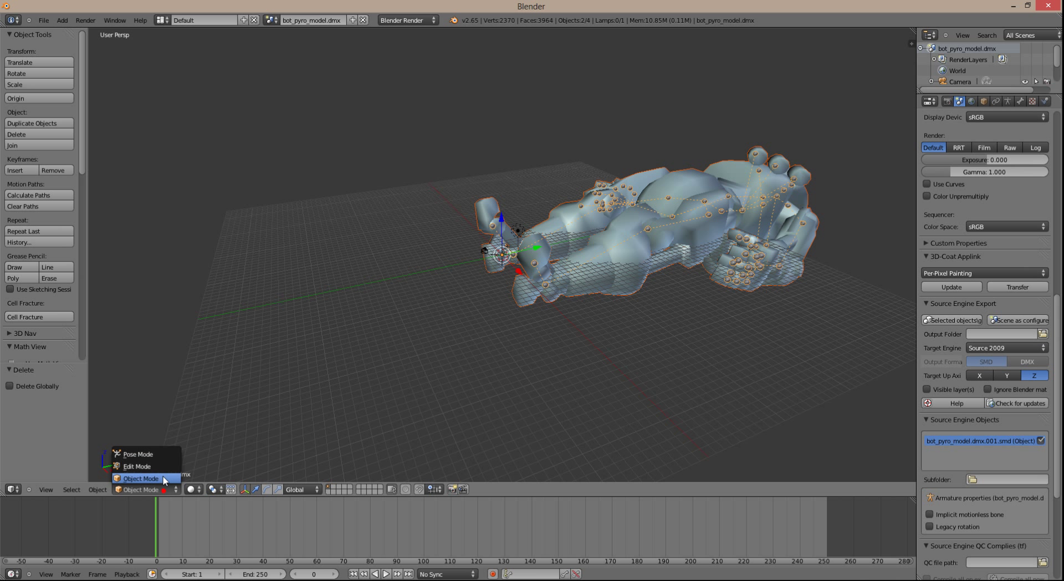
pyautogui.click(139, 465)
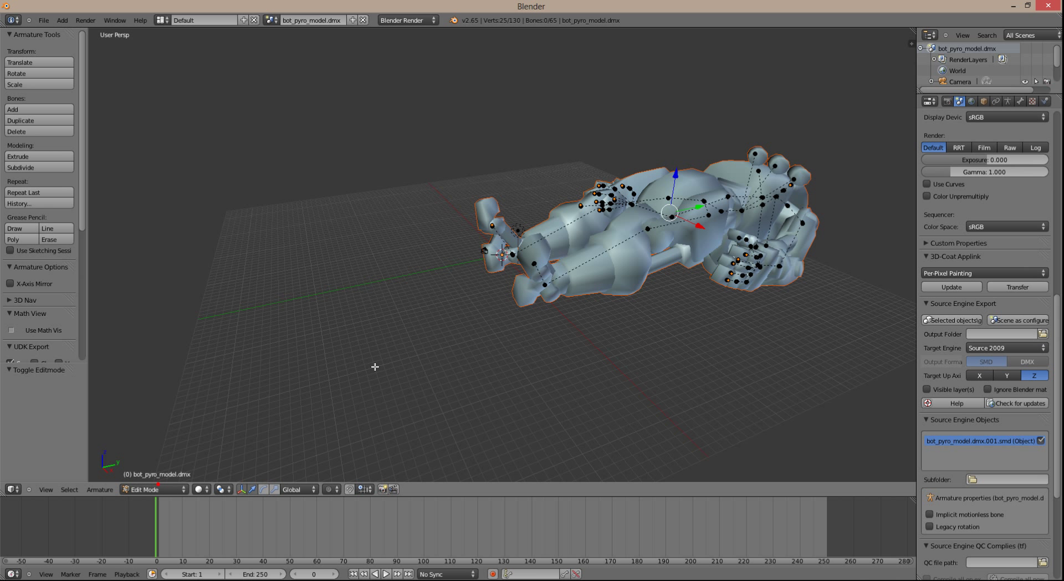
pyautogui.click(160, 488)
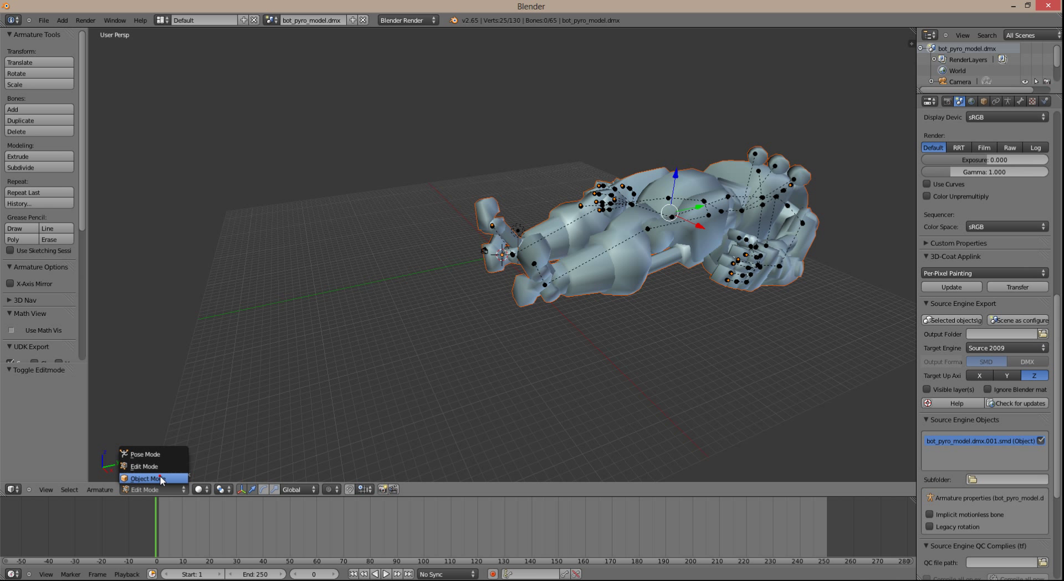
pyautogui.click(160, 476)
# Select the imported Pyro body mesh and put it into Edit Mode.
pyautogui.rightClick(666, 225)
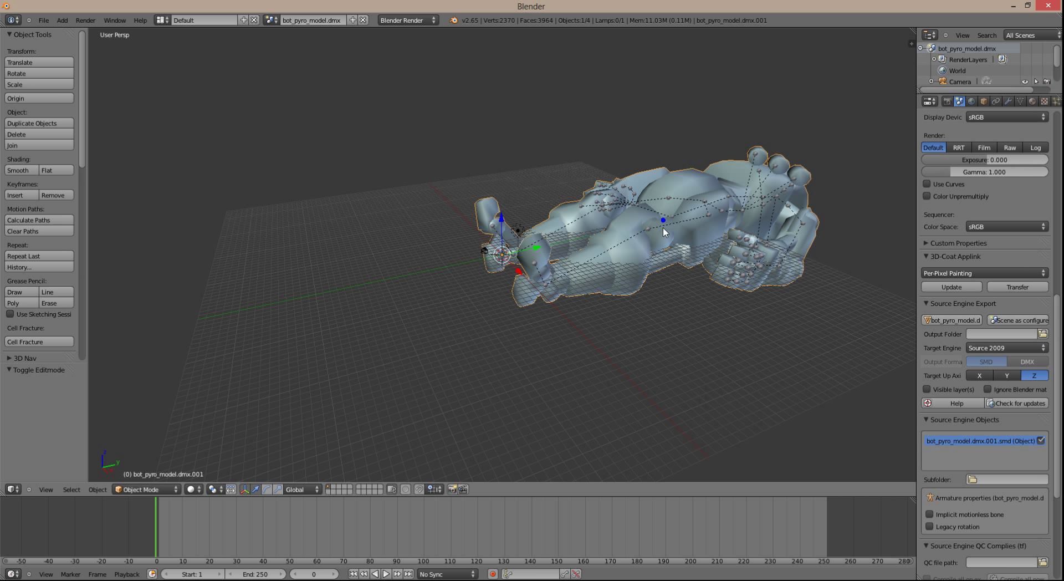
pyautogui.click(164, 488)
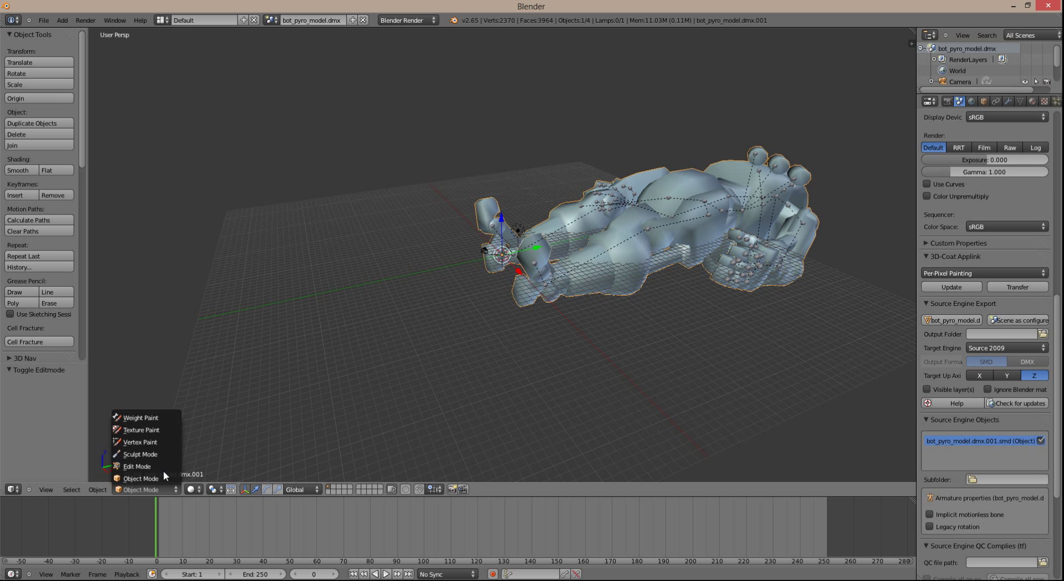
pyautogui.click(163, 469)
pyautogui.click(735, 365)
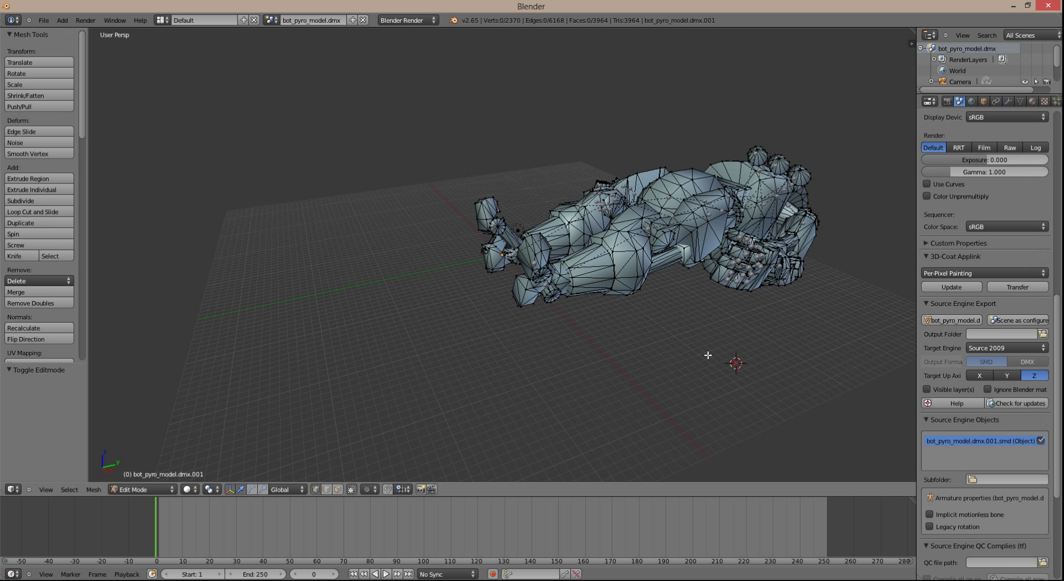
# Return the Pyro body mesh from Edit Mode to Object Mode.
pyautogui.click(770, 354)
pyautogui.moveTo(841, 290); pyautogui.dragTo(821, 253, button='middle')
pyautogui.moveTo(828, 269); pyautogui.dragTo(438, 242, button='middle')
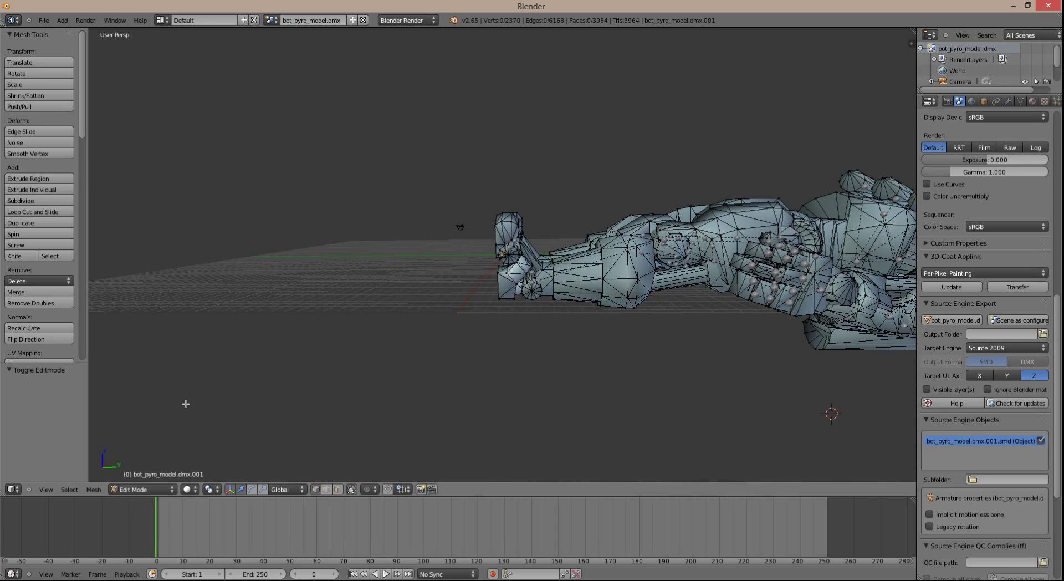
pyautogui.click(151, 490)
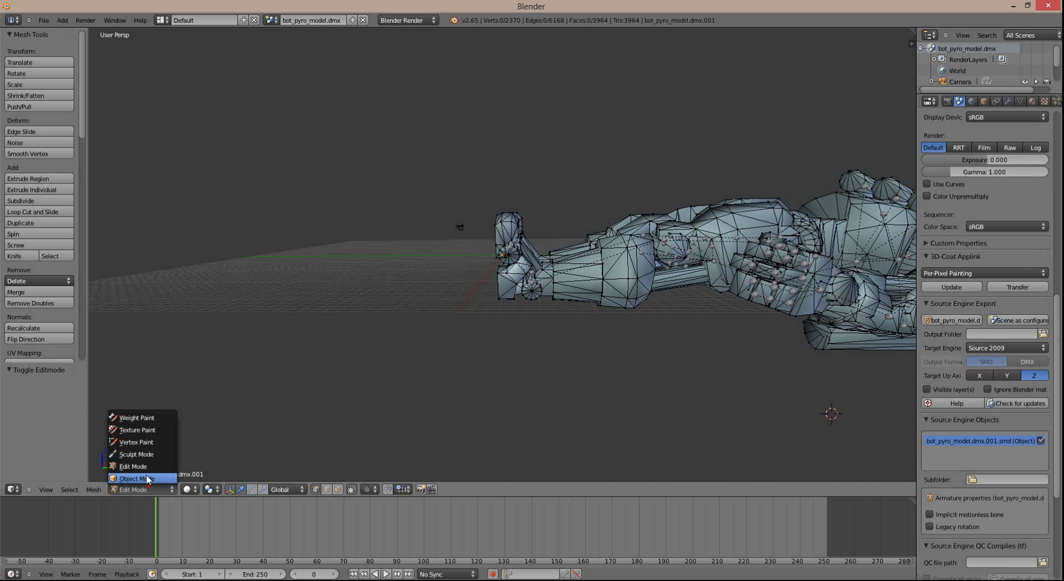
pyautogui.click(146, 475)
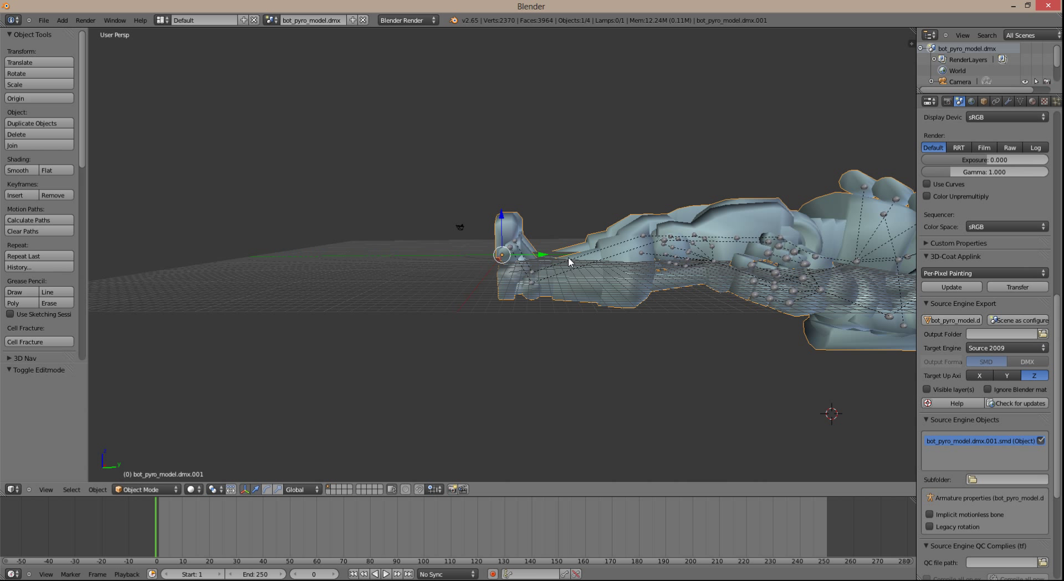
pyautogui.press('r')
pyautogui.press('x')
pyautogui.press('9')
pyautogui.press('0')
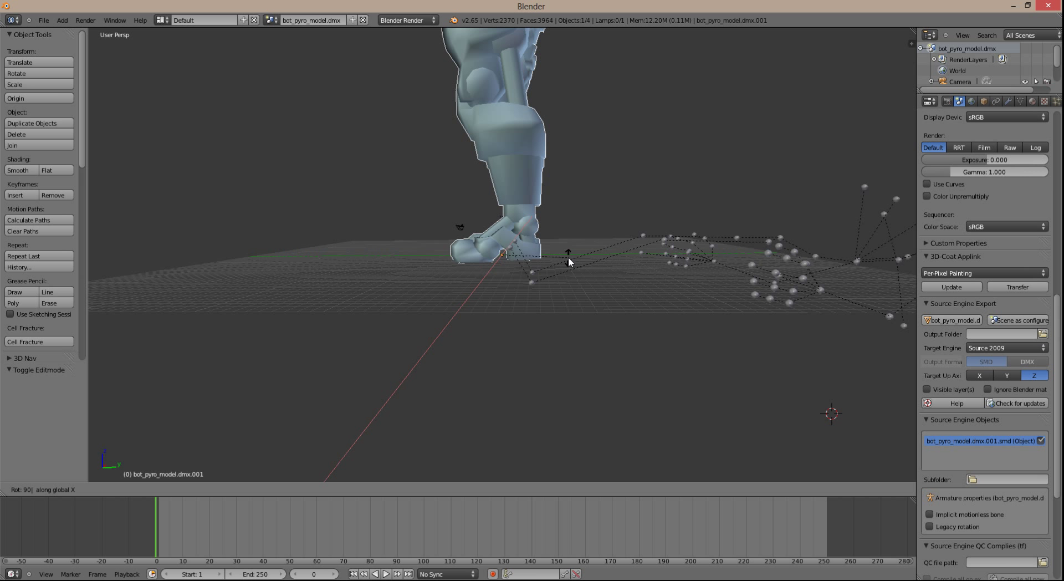
pyautogui.press('z')
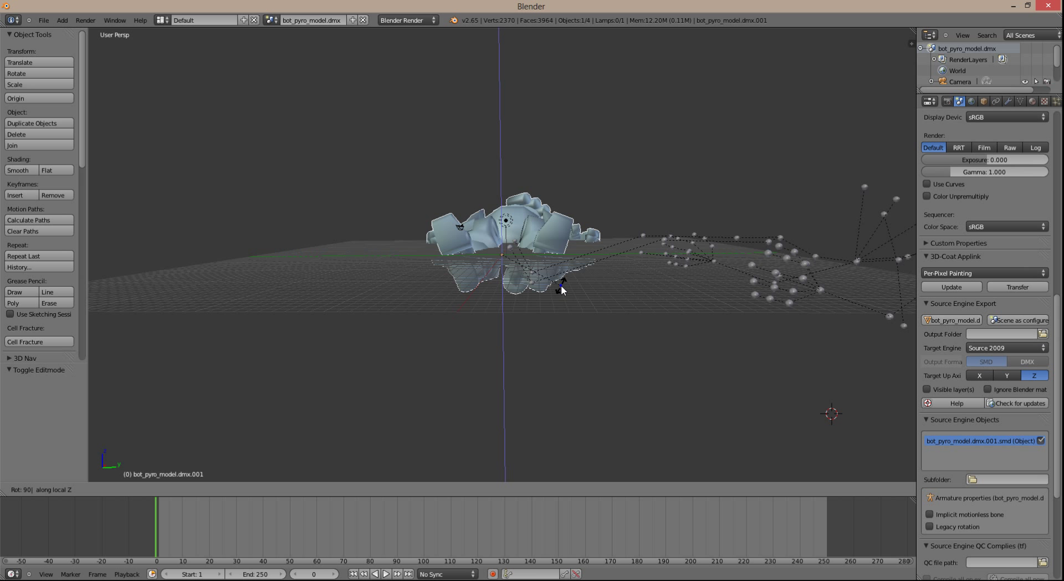
pyautogui.press('Return')
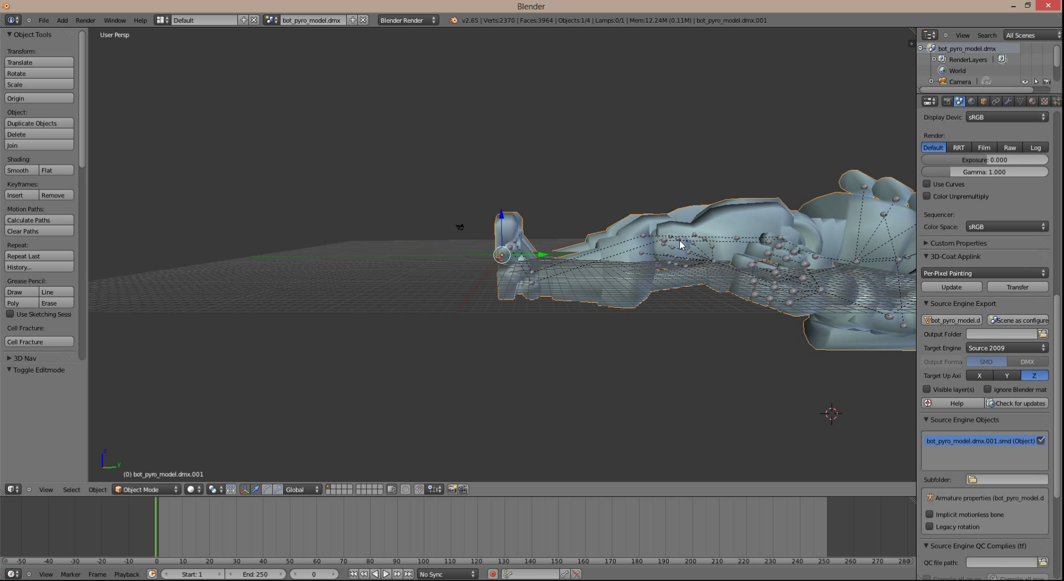
# Rotate the Pyro armature together with its body mesh 90° about the global X axis.
pyautogui.keyDown('shift'); pyautogui.rightClick(680, 241); pyautogui.keyUp('shift')
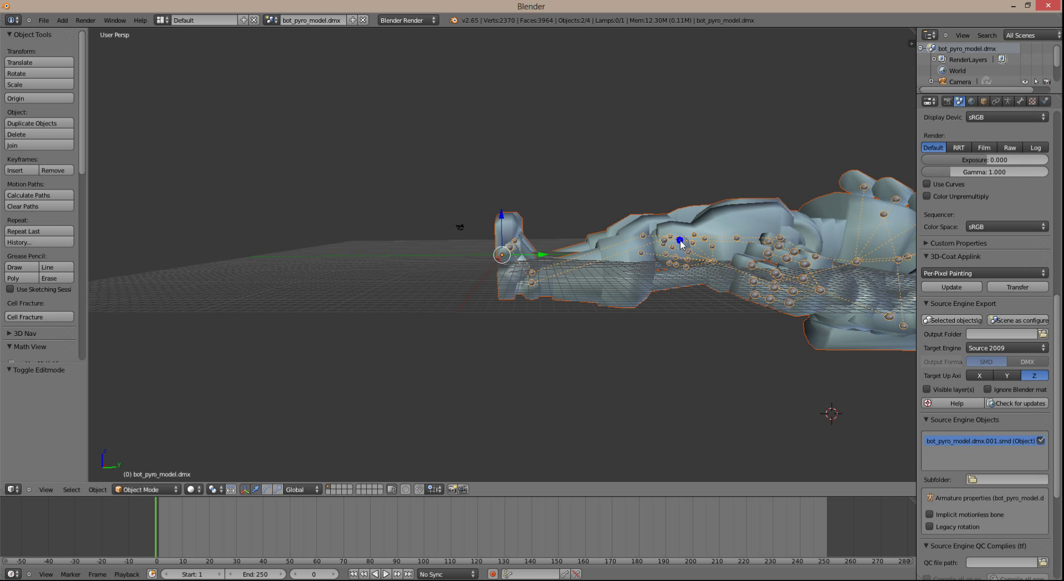
pyautogui.rightClick(742, 221)
pyautogui.press('r')
pyautogui.press('x')
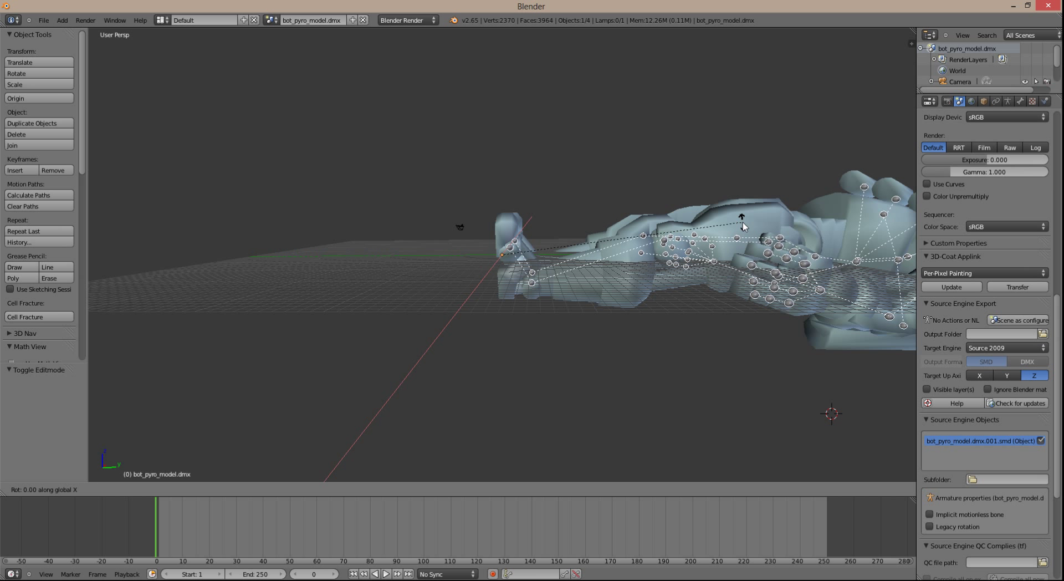
pyautogui.press('9')
pyautogui.press('0')
pyautogui.press('Return')
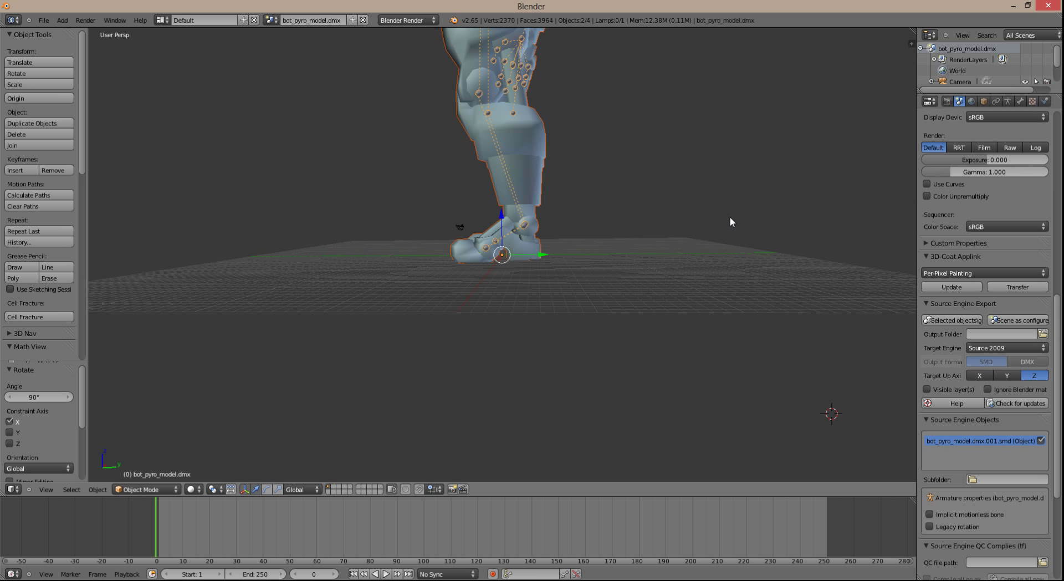
pyautogui.moveTo(383, 272); pyautogui.dragTo(496, 284, button='middle')
pyautogui.scroll(-5, 516, 287)
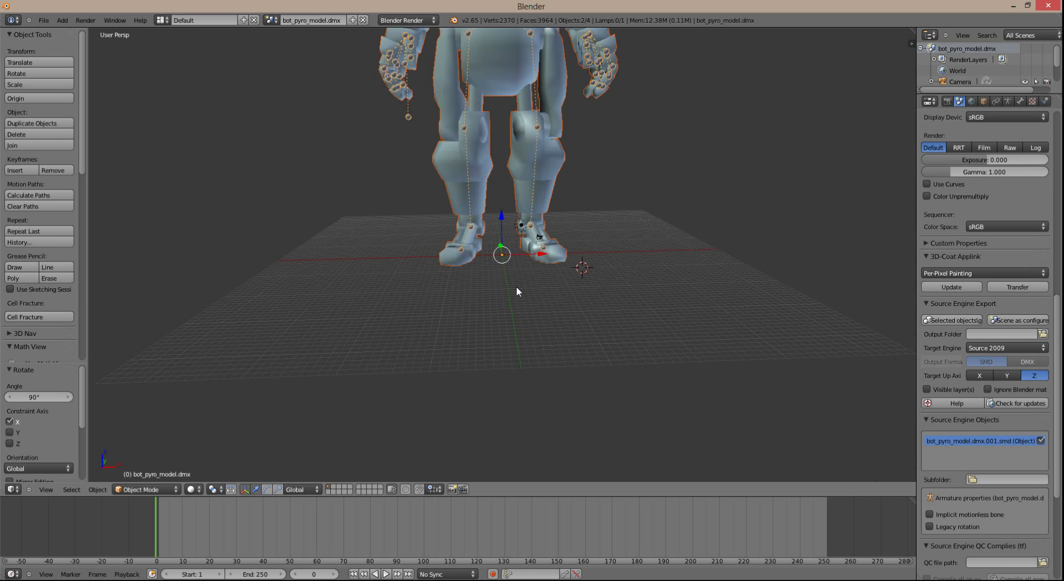
pyautogui.moveTo(550, 159); pyautogui.dragTo(451, 171, button='middle')
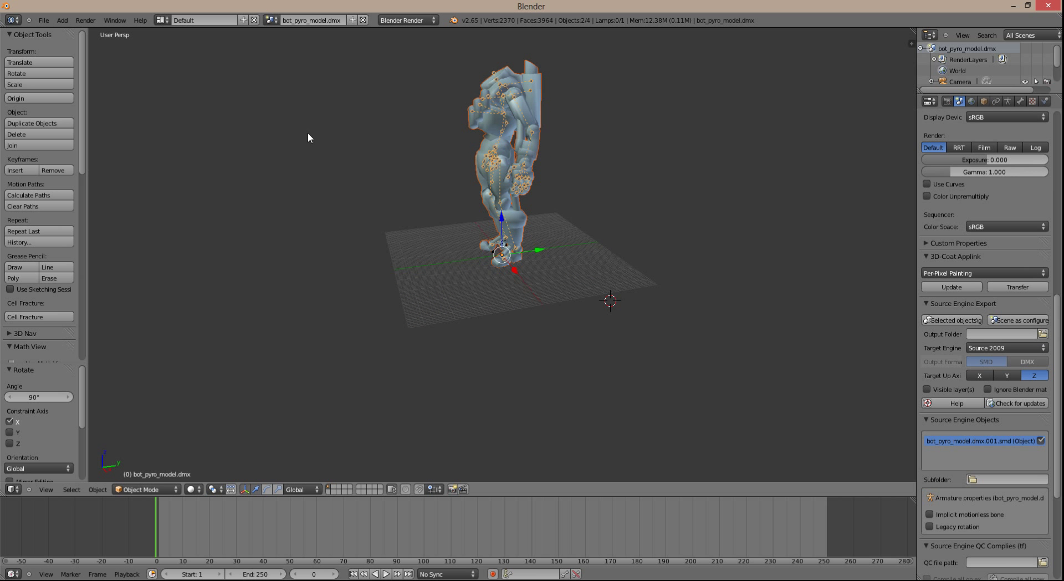
# Import bot_pyro_head.dmx.smd from the Decompile\bot_pyro folder with the Source Engine importer.
pyautogui.click(44, 21)
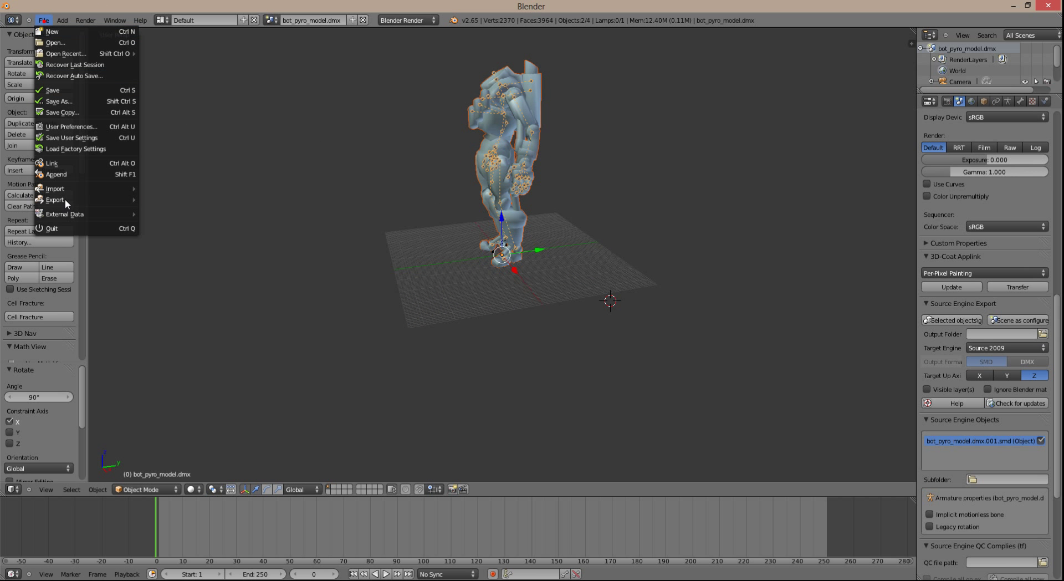
pyautogui.moveTo(64, 189)
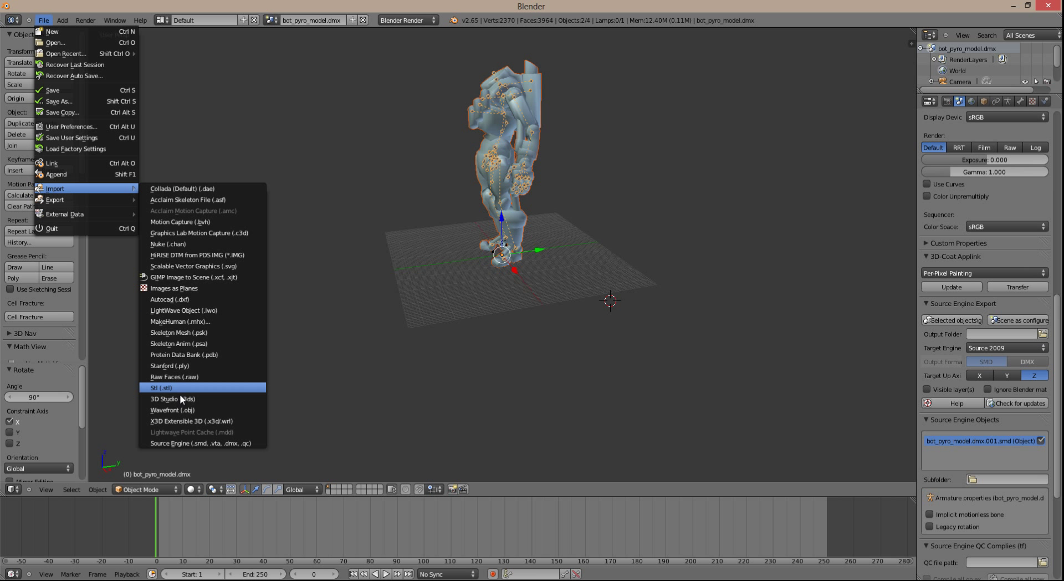
pyautogui.click(185, 442)
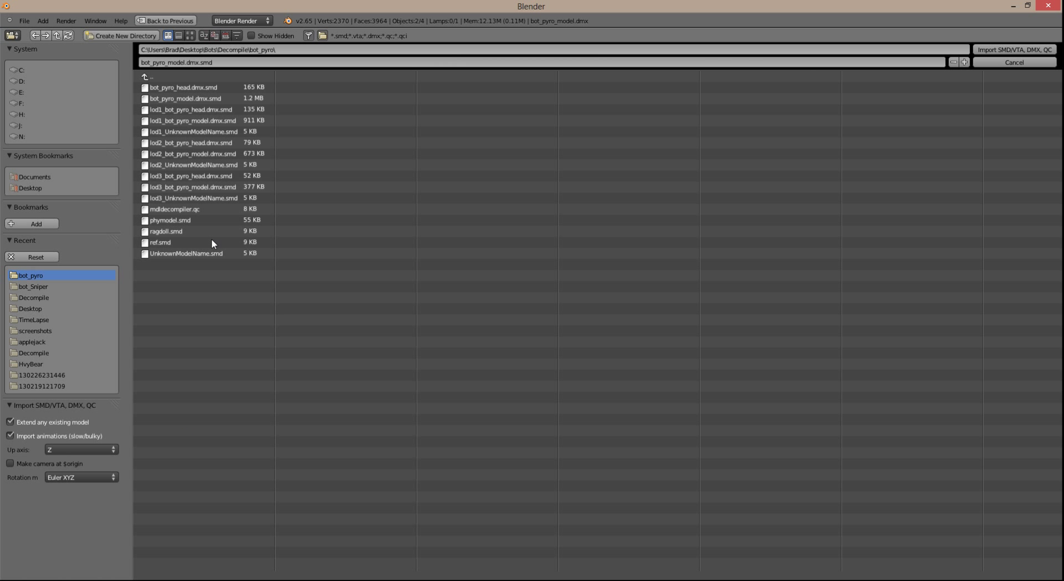
pyautogui.click(185, 88)
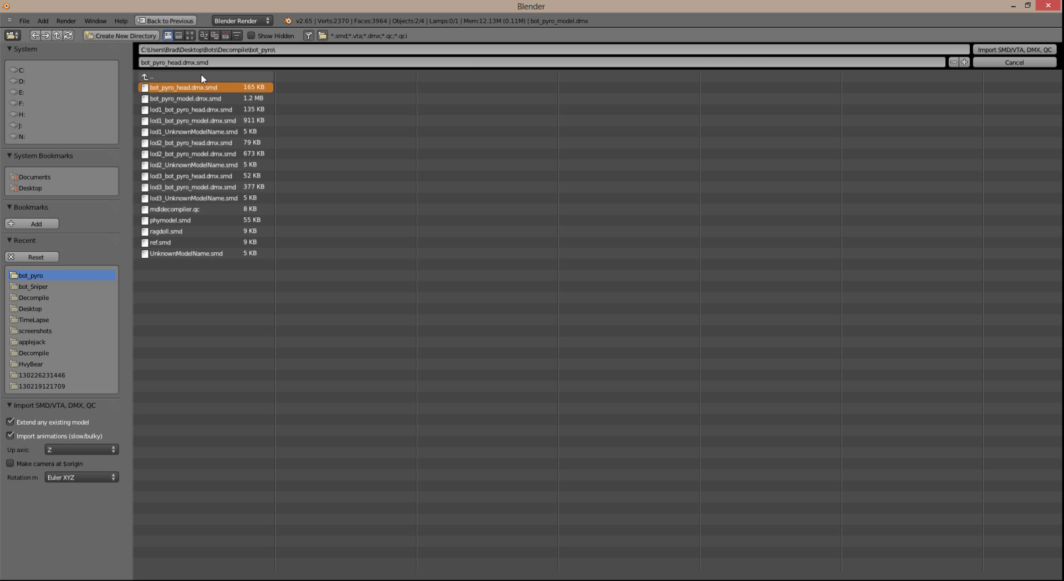
pyautogui.doubleClick(201, 89)
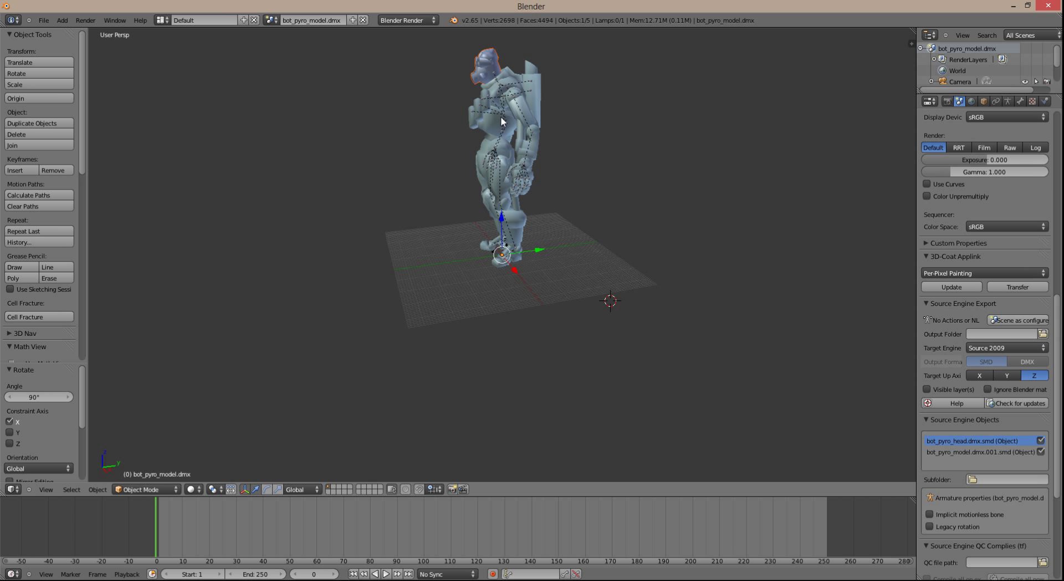
pyautogui.moveTo(645, 120); pyautogui.dragTo(598, 118, button='middle')
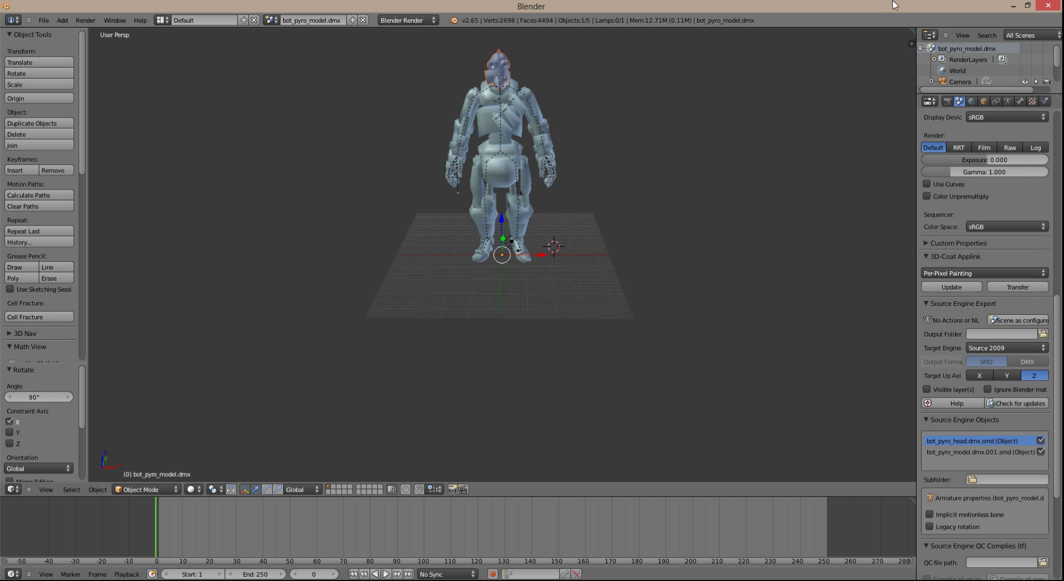
# Close Blender and the MDL Decompiler, keeping the bot_pyro folder window open.
pyautogui.moveTo(1047, 7)
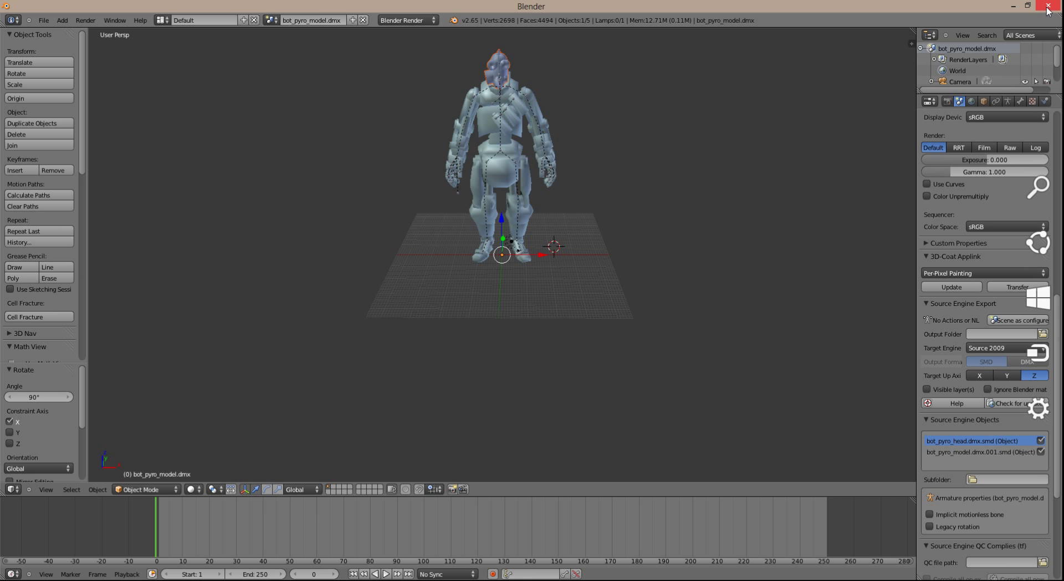
pyautogui.click(1048, 6)
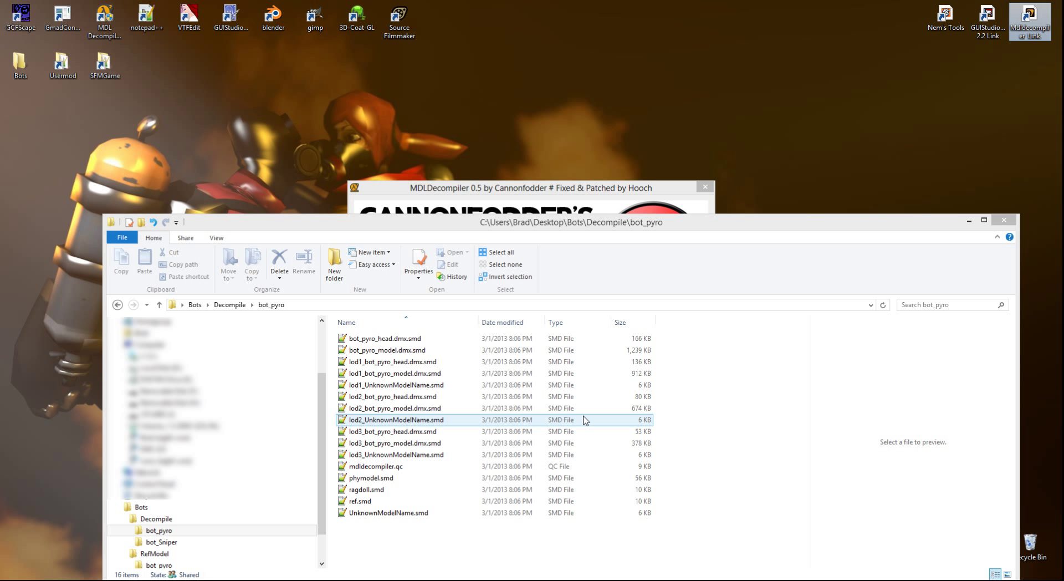
pyautogui.moveTo(504, 222); pyautogui.dragTo(497, 265)
pyautogui.click(544, 191)
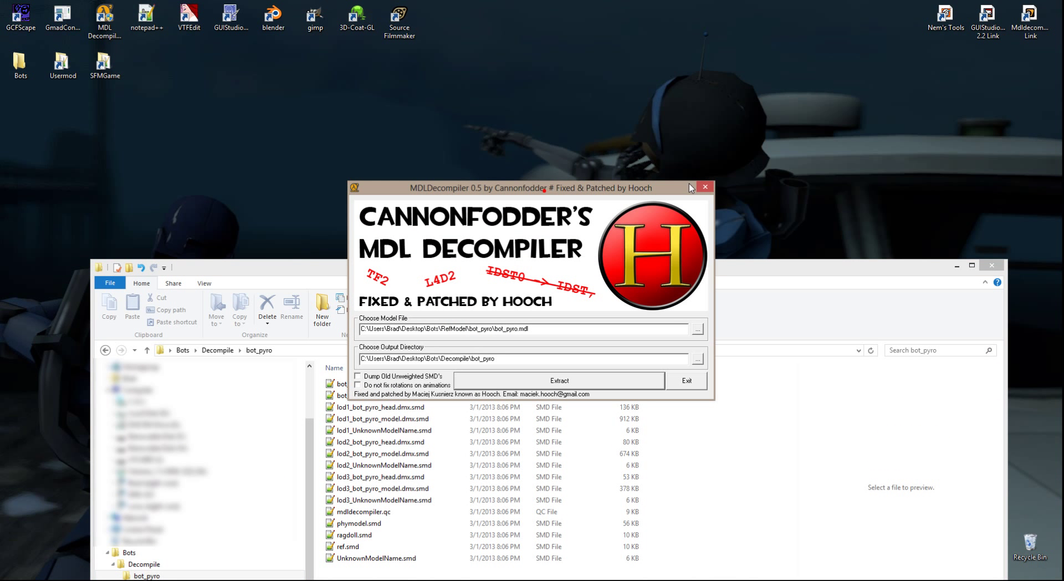
pyautogui.click(704, 186)
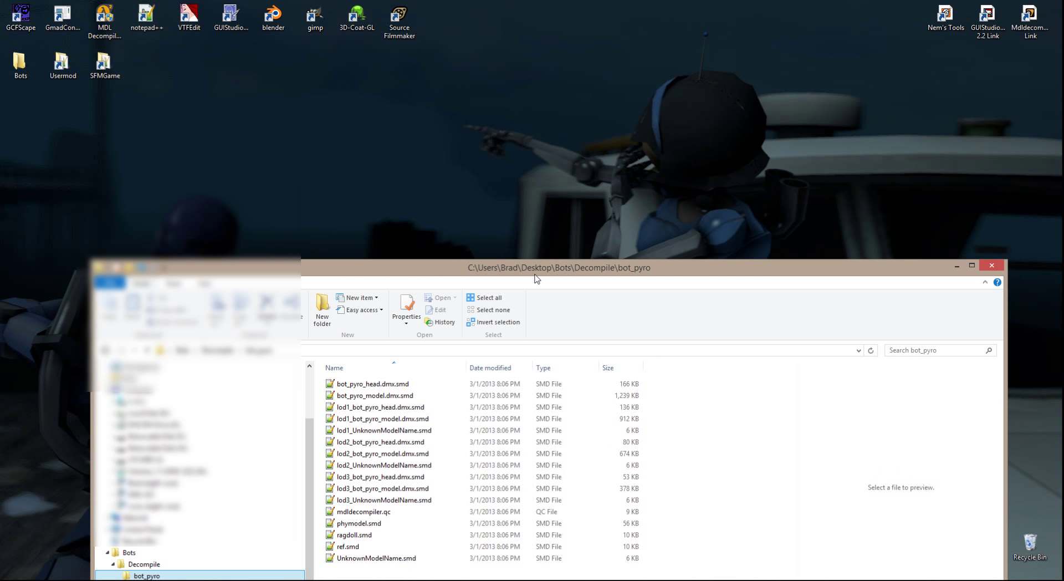
# Open mdldecompiler.qc from the bot_pyro folder in Notepad++ and arrange it beside the folder window.
pyautogui.moveTo(536, 270); pyautogui.dragTo(519, 47)
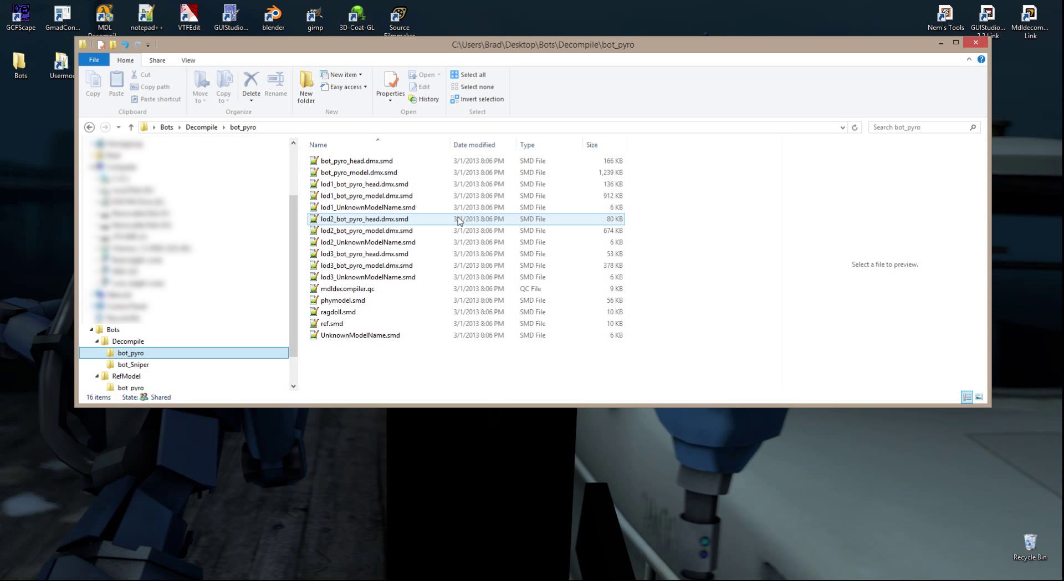
pyautogui.doubleClick(354, 288)
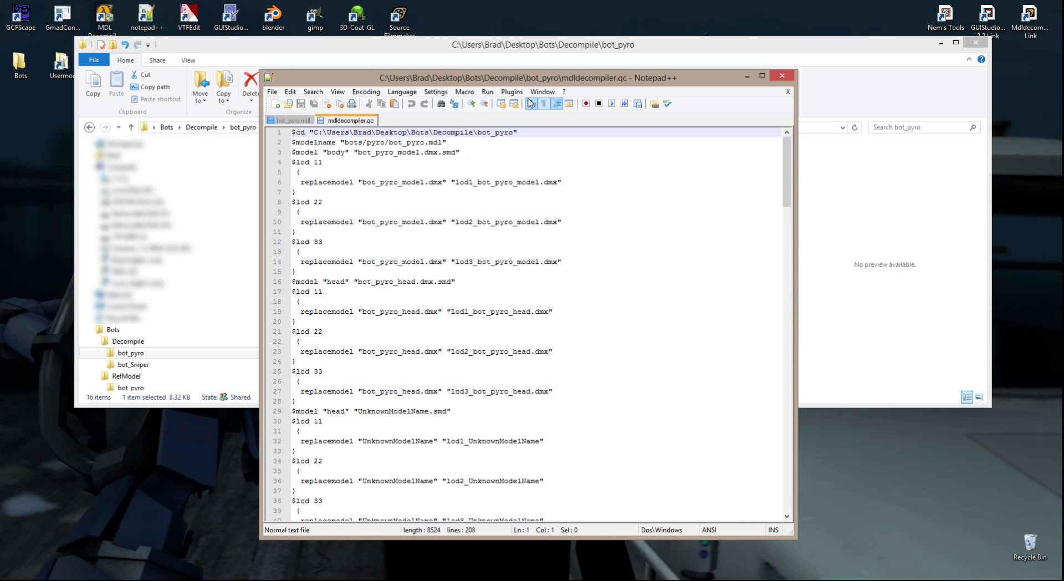
pyautogui.moveTo(435, 82); pyautogui.dragTo(103, 85)
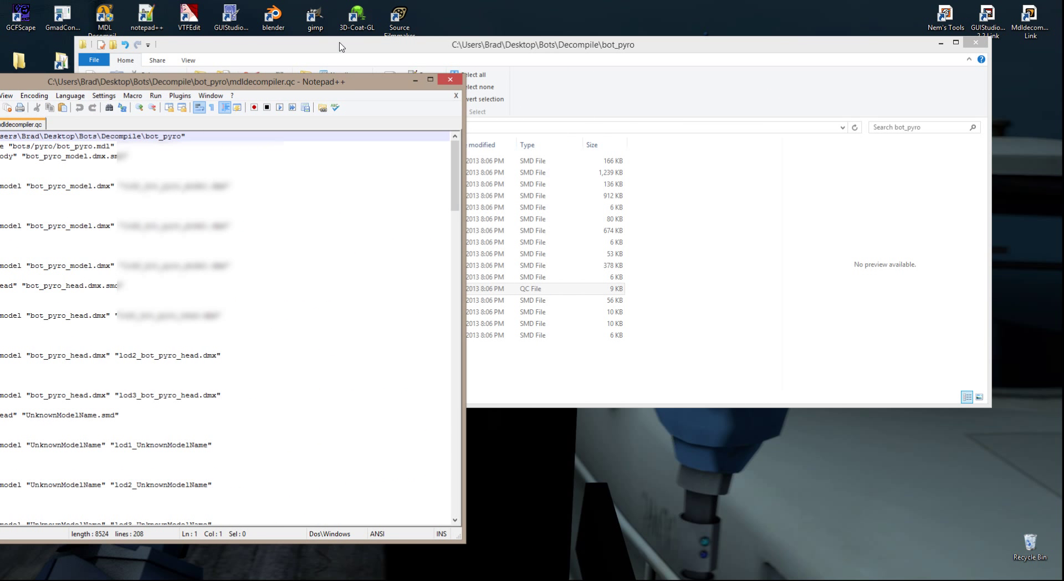
pyautogui.moveTo(510, 50); pyautogui.dragTo(682, 95)
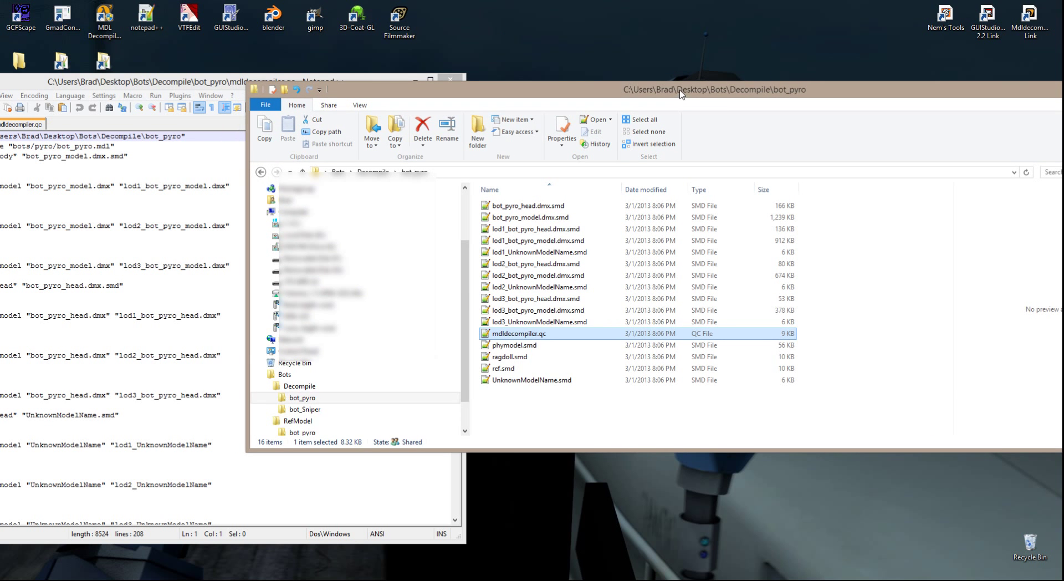
pyautogui.click(242, 83)
pyautogui.moveTo(242, 83); pyautogui.dragTo(231, 72)
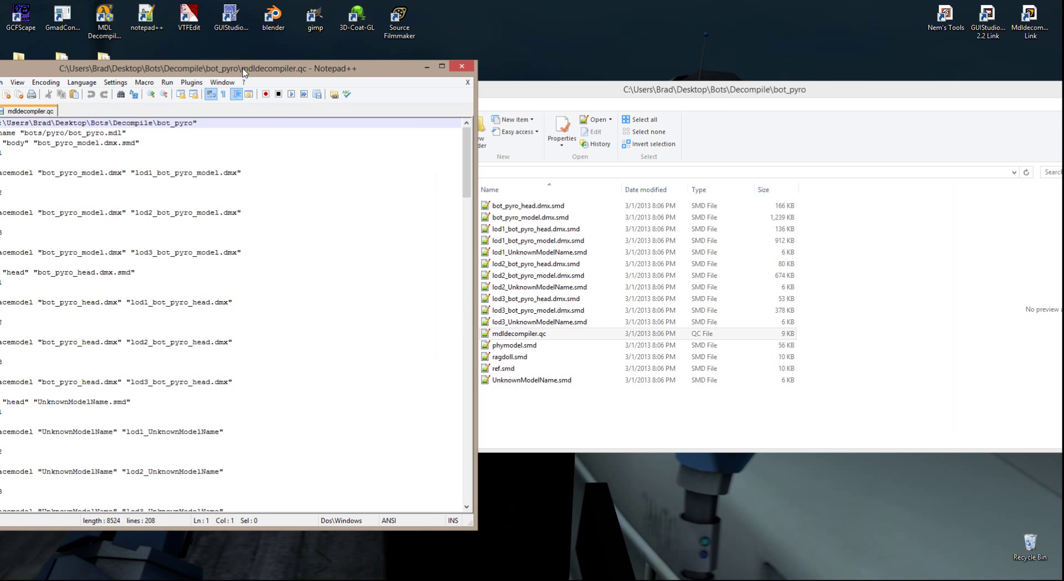
pyautogui.moveTo(627, 87); pyautogui.dragTo(792, 71)
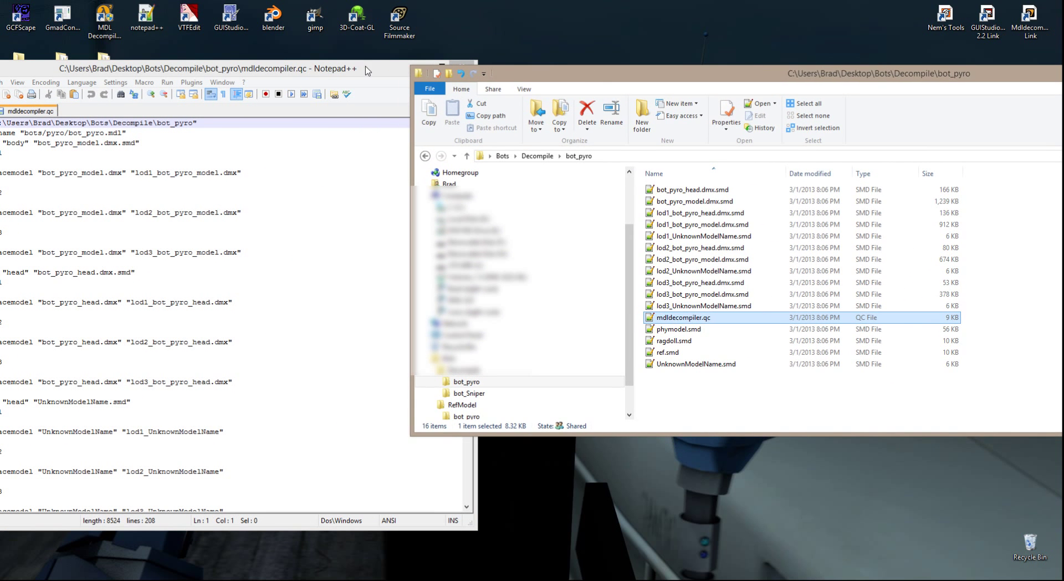
pyautogui.moveTo(353, 75); pyautogui.dragTo(504, 74)
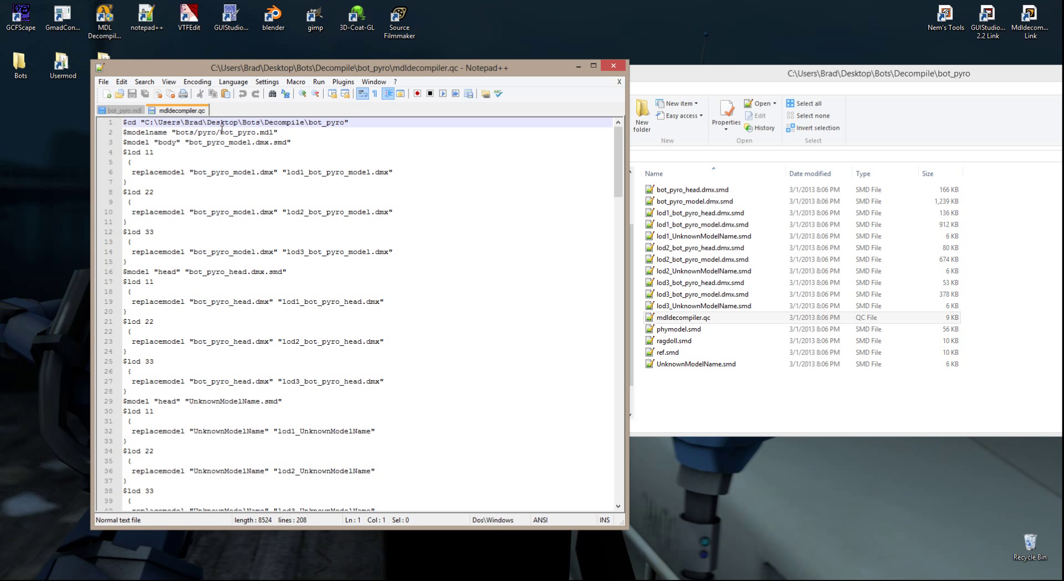
# Change the $modelname path on line 2 of the QC file to "bots/pyro/gbot_pyro.mdl".
pyautogui.click(219, 132)
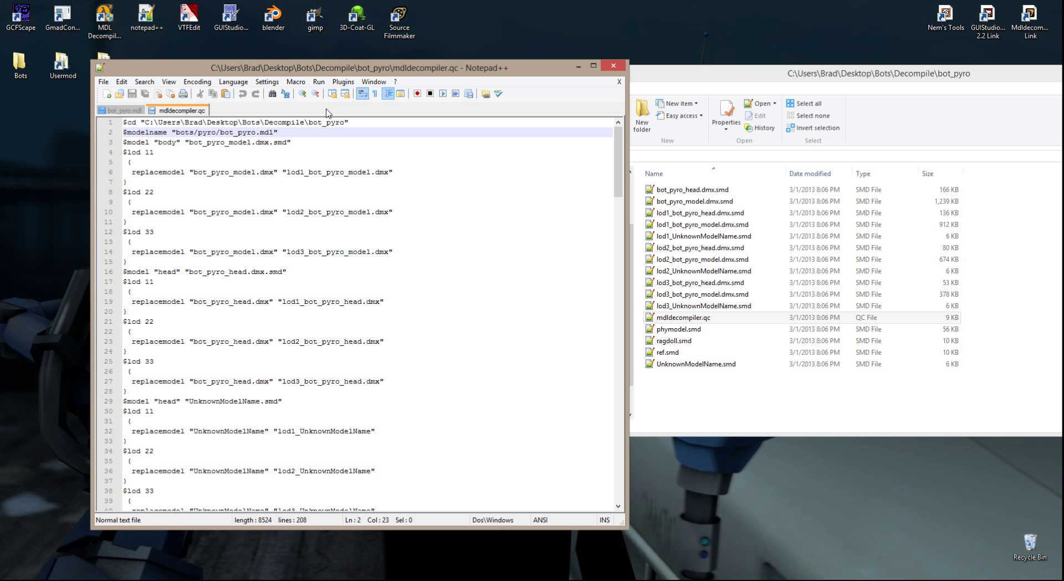
pyautogui.write('g')
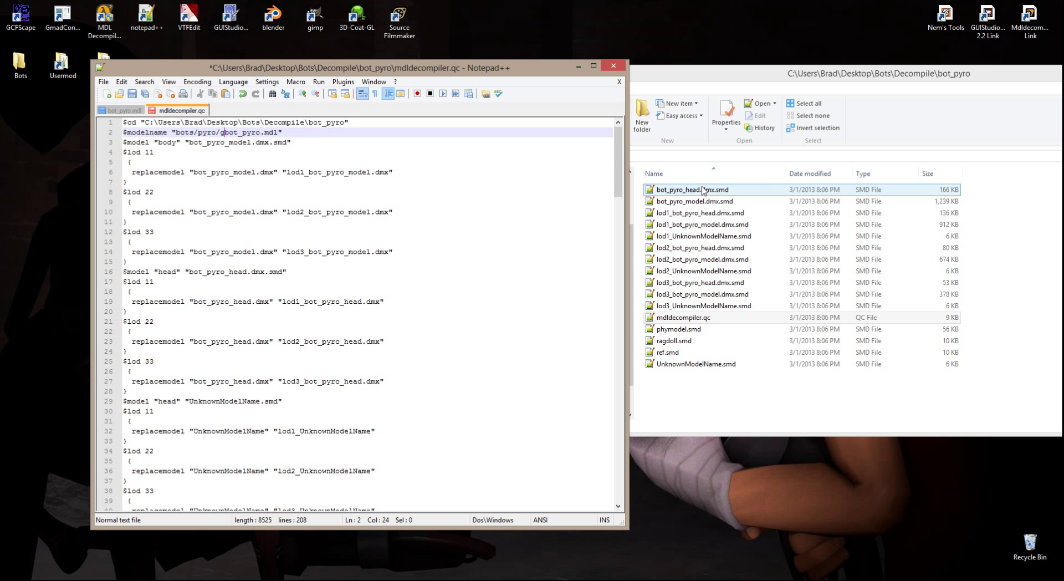
# Compare the decompiled SMD files with the QC file's $model "body" line and its $lod replacemodel blocks.
pyautogui.click(723, 195)
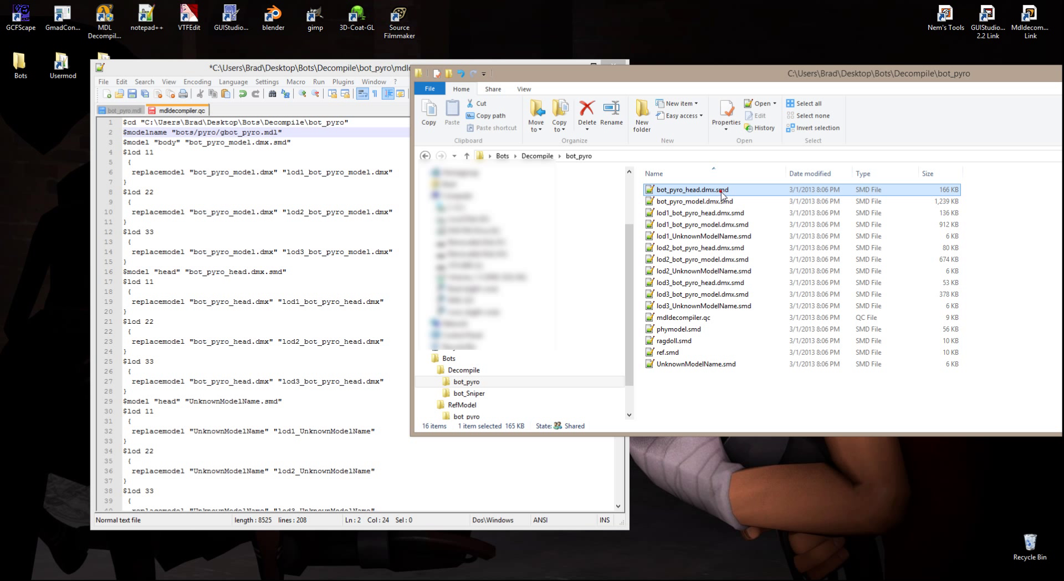
pyautogui.click(361, 72)
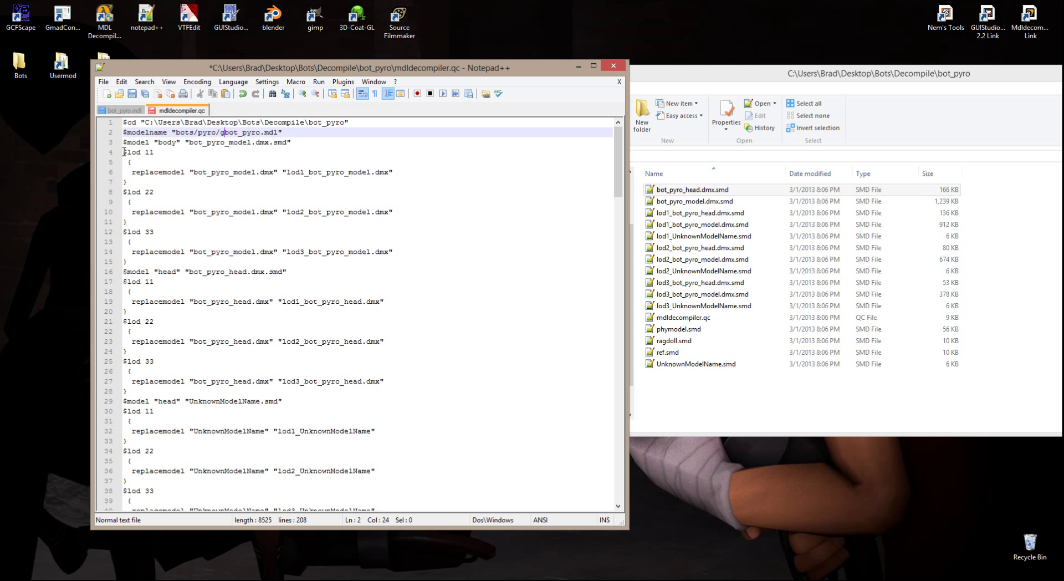
pyautogui.moveTo(123, 153); pyautogui.dragTo(396, 381)
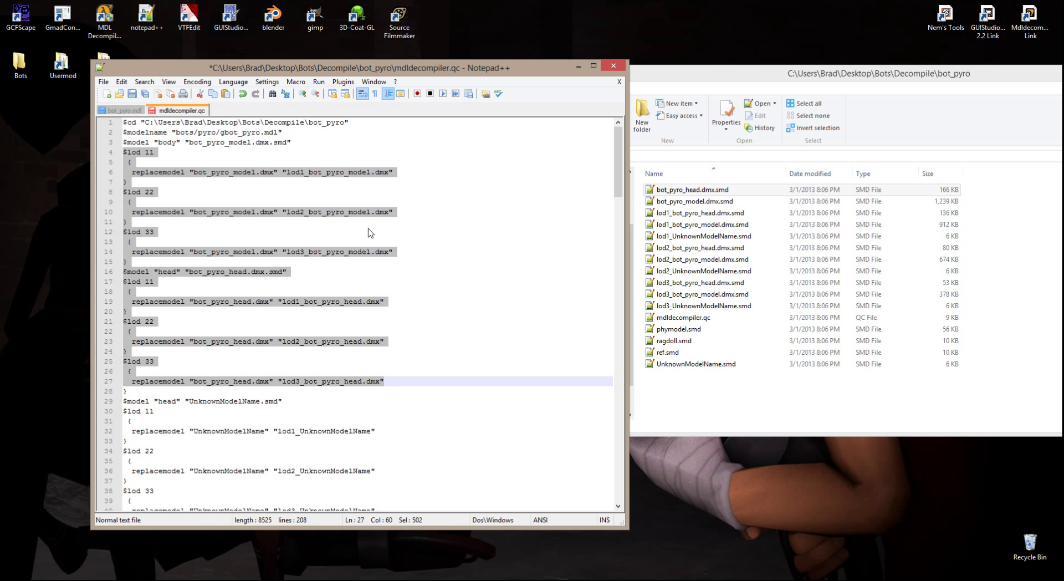
pyautogui.click(386, 172)
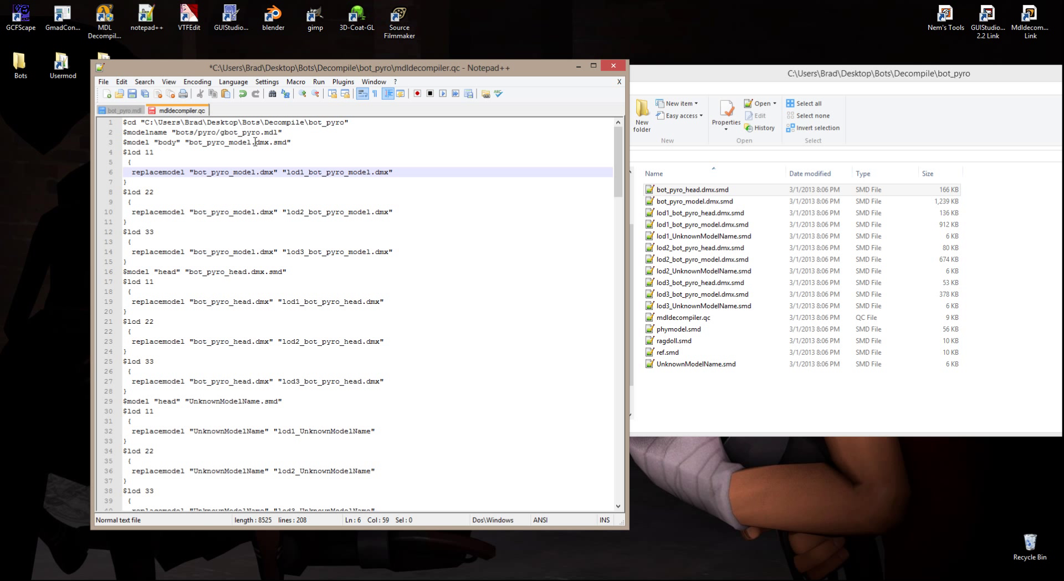
pyautogui.moveTo(255, 142)
pyautogui.mouseDown()
pyautogui.moveTo(292, 143)
pyautogui.moveTo(256, 142)
pyautogui.mouseUp()
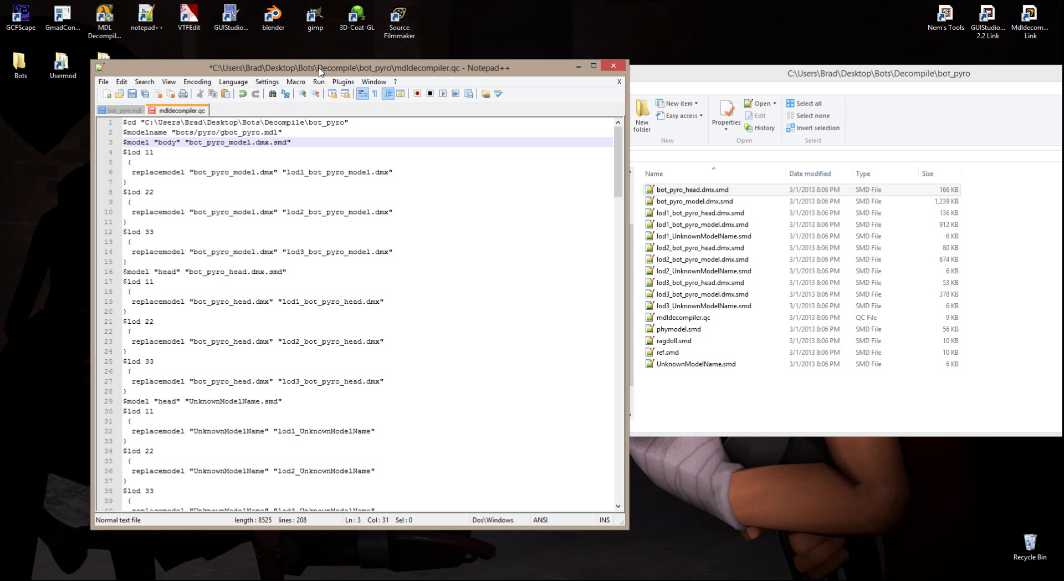
# Replace "dmx" with "dmx.smd" for both model names in the body's $lod 11 replacemodel line.
pyautogui.click(145, 82)
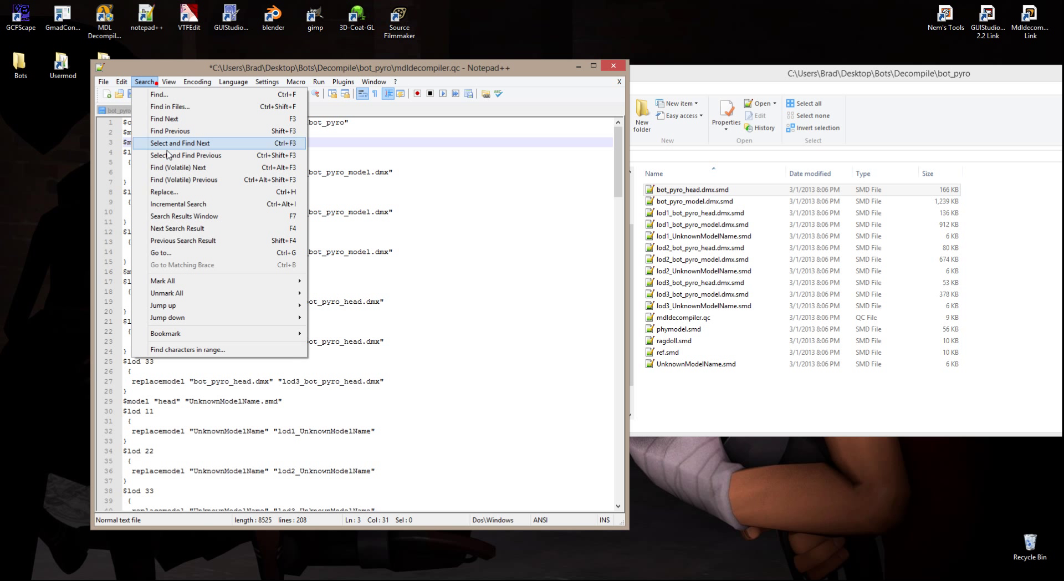
pyautogui.click(165, 191)
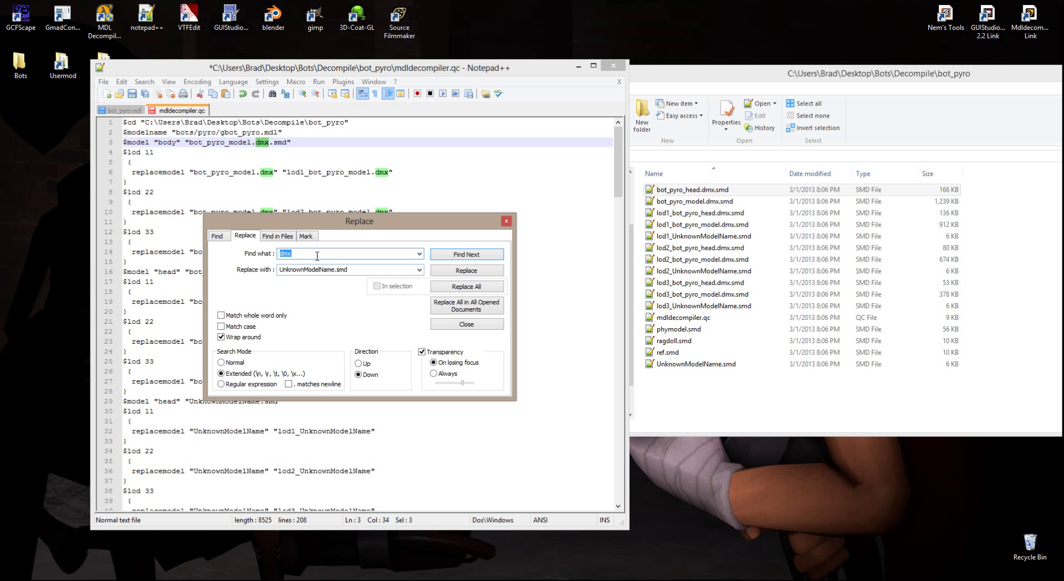
pyautogui.doubleClick(347, 269)
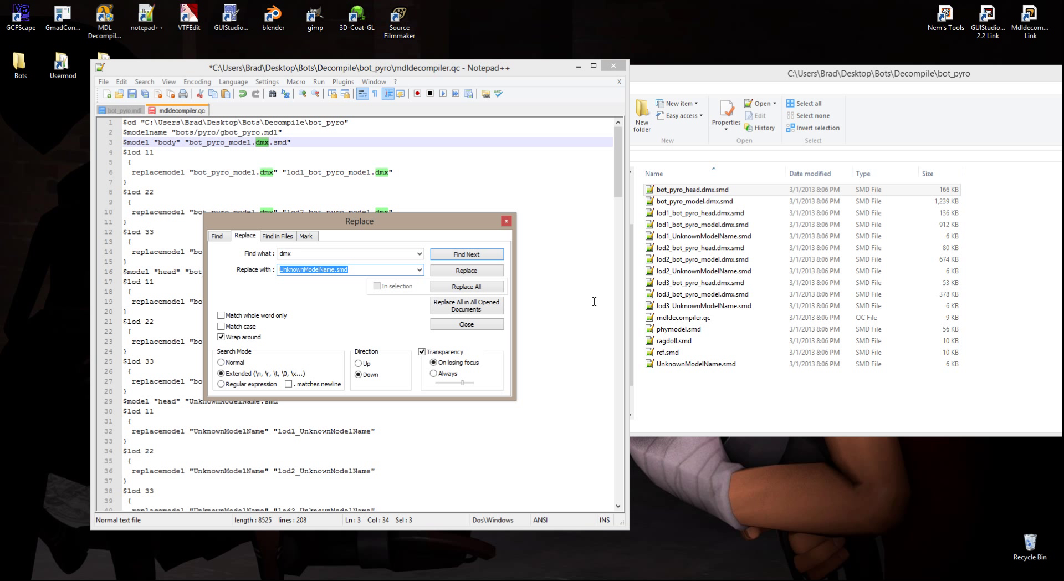
pyautogui.write('dmx')
pyautogui.click(478, 254)
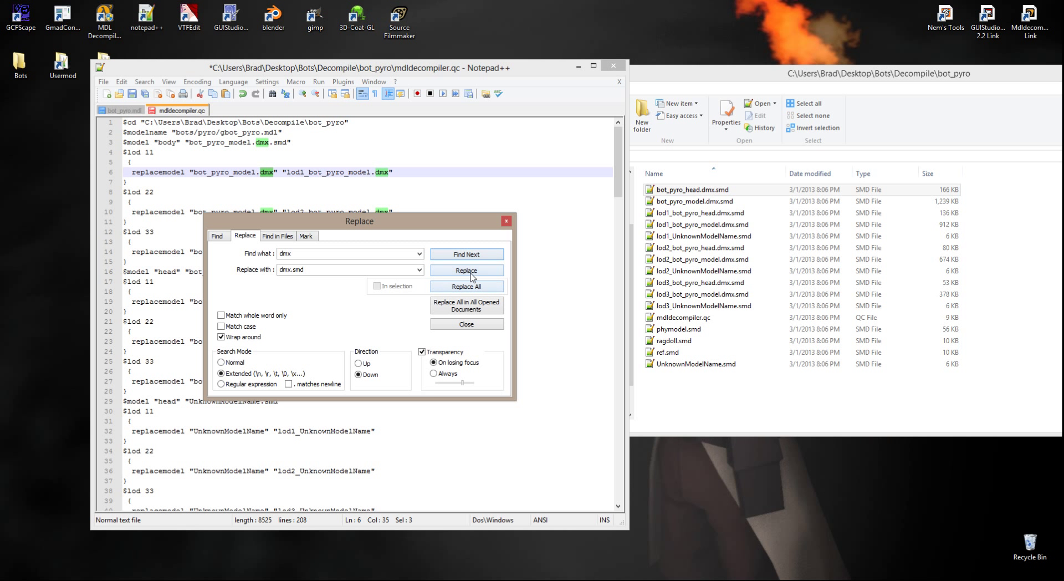
pyautogui.click(470, 271)
pyautogui.click(472, 276)
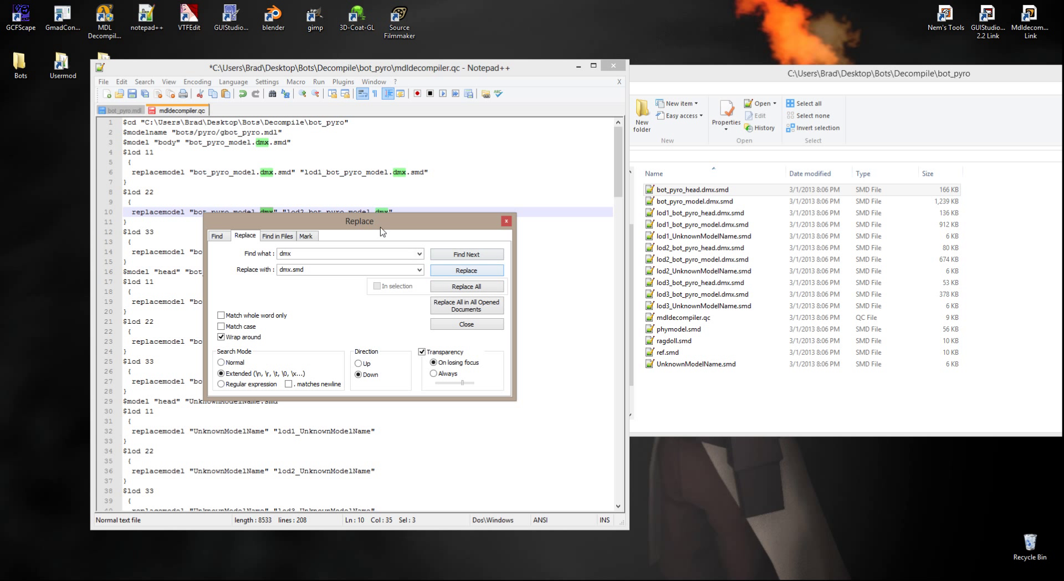
# Apply the same "dmx.smd" replacement to the body's $lod 22 and $lod 33 replacemodel lines.
pyautogui.moveTo(383, 230); pyautogui.dragTo(642, 65)
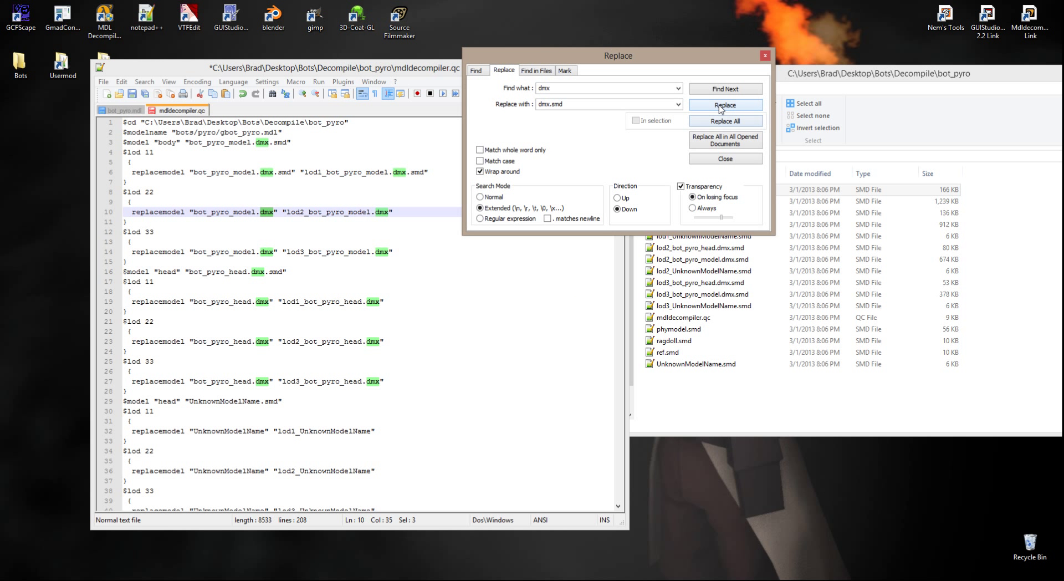
pyautogui.click(721, 107)
pyautogui.click(721, 108)
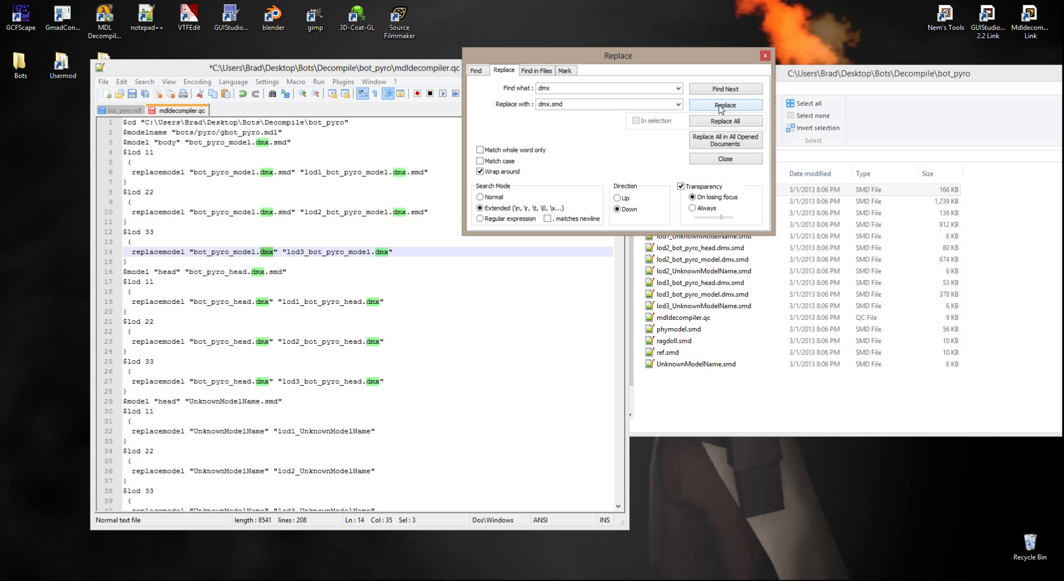
pyautogui.click(721, 106)
pyautogui.click(720, 107)
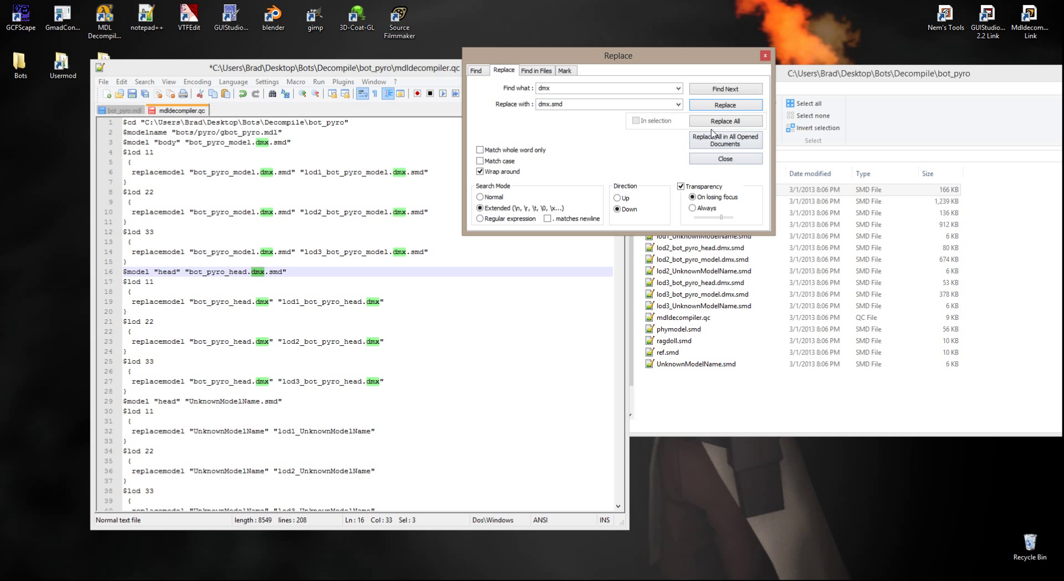
# Skip the bot_pyro_head $model line and replace "dmx" with "dmx.smd" in the head's $lod 11, 22 and 33 replacemodel lines.
pyautogui.click(723, 90)
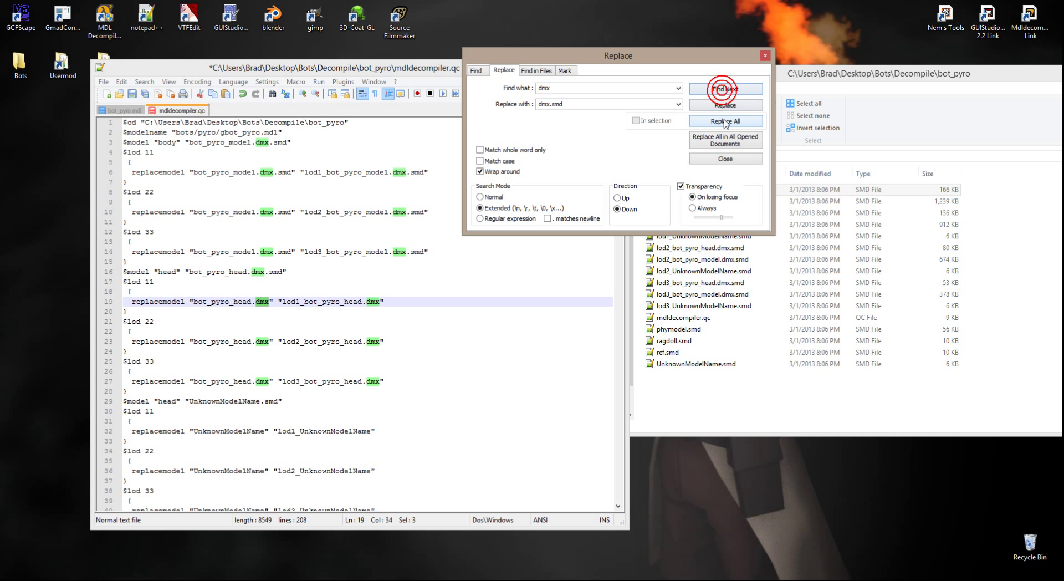
pyautogui.click(724, 105)
pyautogui.click(727, 107)
pyautogui.click(726, 107)
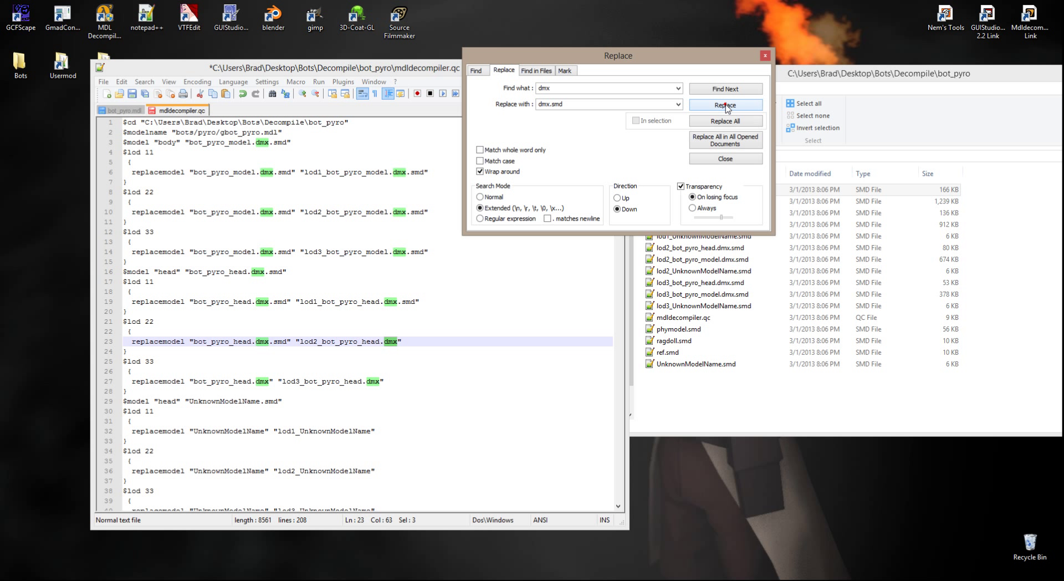
pyautogui.click(727, 107)
pyautogui.click(727, 107)
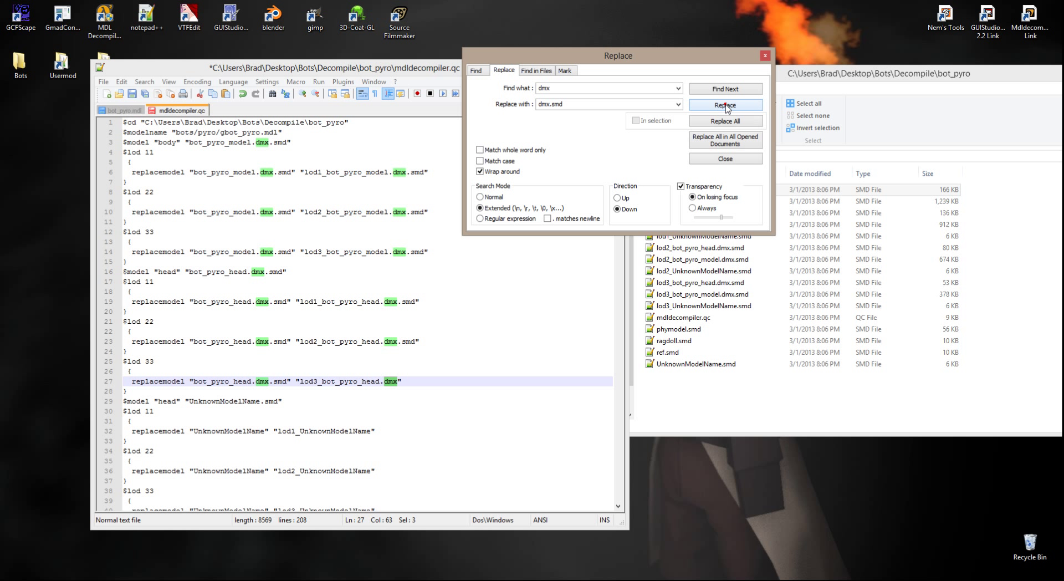
pyautogui.click(727, 107)
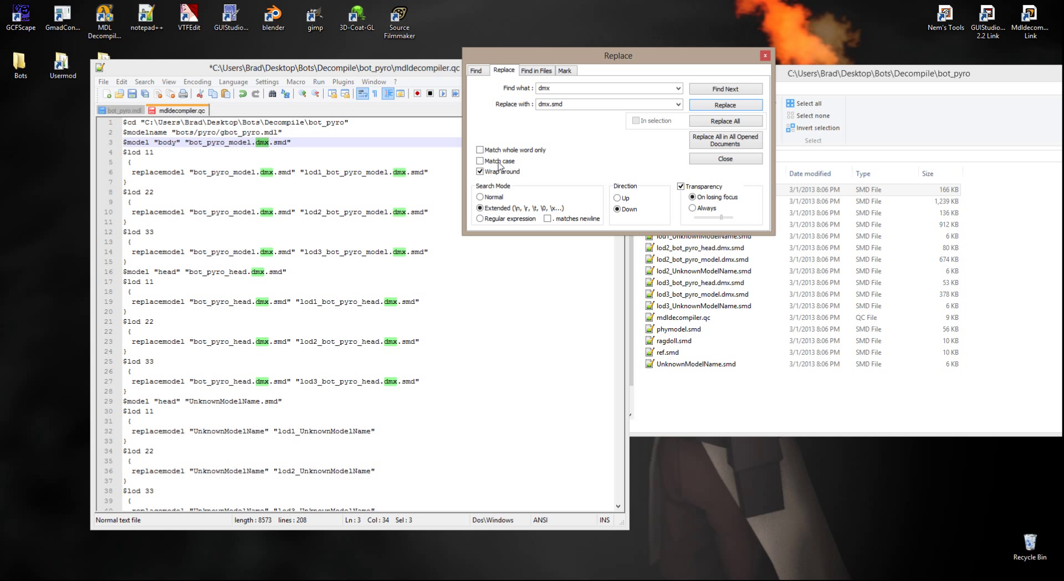
# Set up a replacement of "UnknownModelName" with "UnknownModelName.smd", copying the name from the replacemodel line under the second "head" model.
pyautogui.click(709, 306)
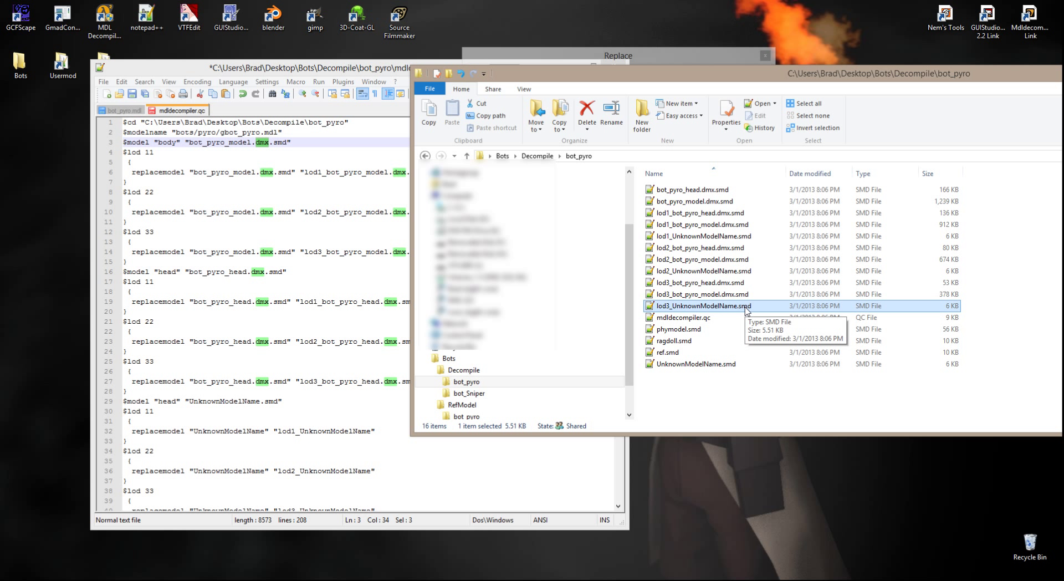
pyautogui.click(264, 430)
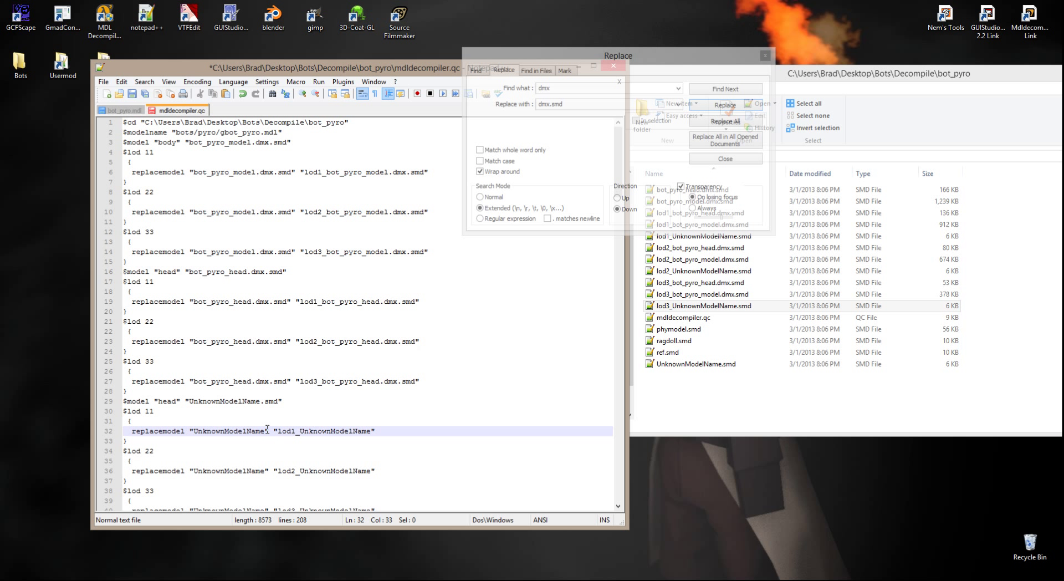
pyautogui.moveTo(265, 433); pyautogui.dragTo(194, 433)
pyautogui.hotkey('ctrl', 'c')
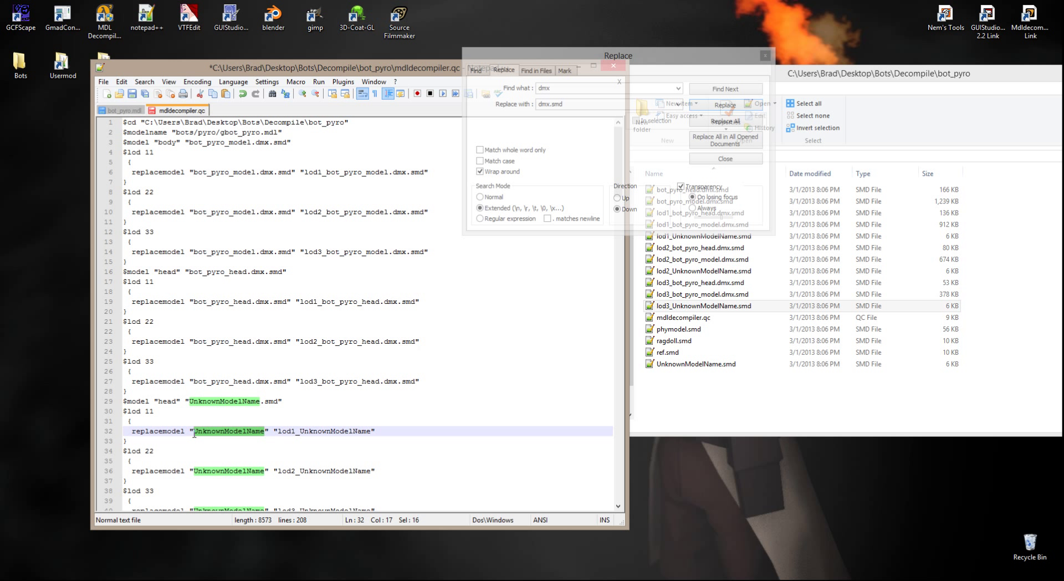
pyautogui.rightClick(252, 435)
pyautogui.click(629, 88)
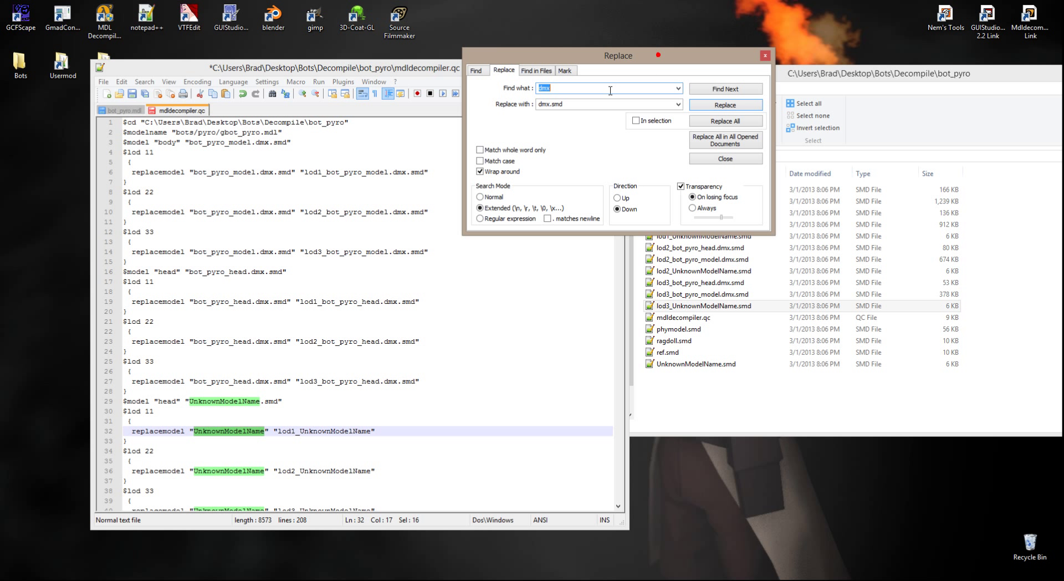
pyautogui.hotkey('ctrl', 'v')
pyautogui.press('Tab')
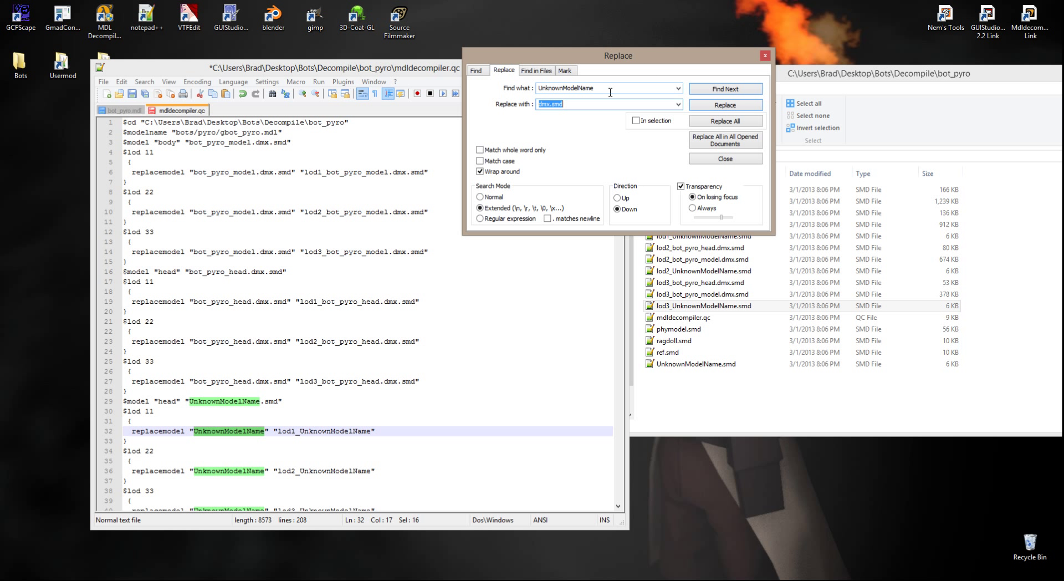
pyautogui.hotkey('ctrl', 'v')
pyautogui.write('.smd')
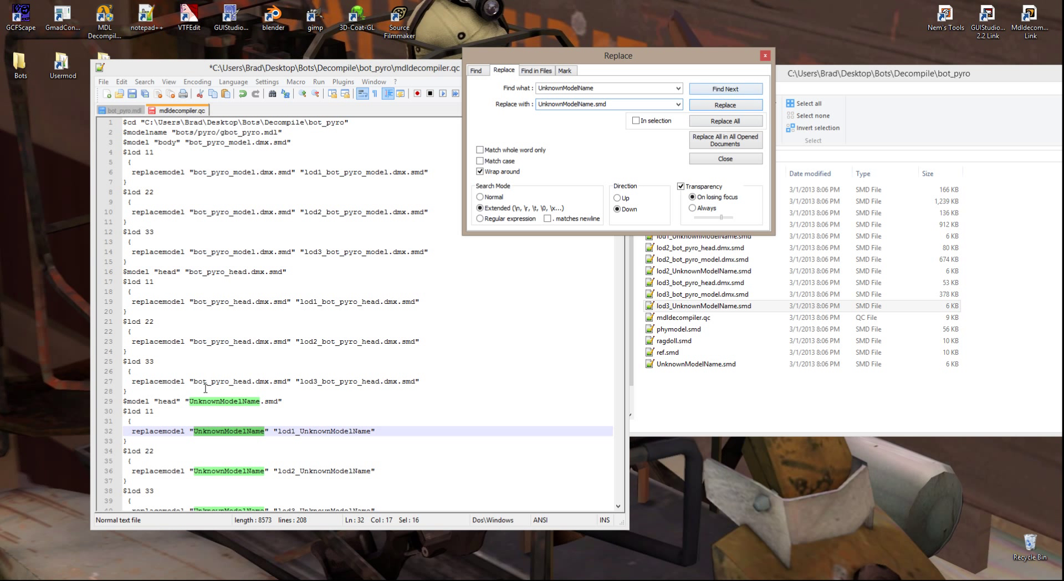
# Replace both names in each of the three UnknownModelName LOD lines with their .smd versions and close the Replace dialog.
pyautogui.click(726, 105)
pyautogui.click(726, 106)
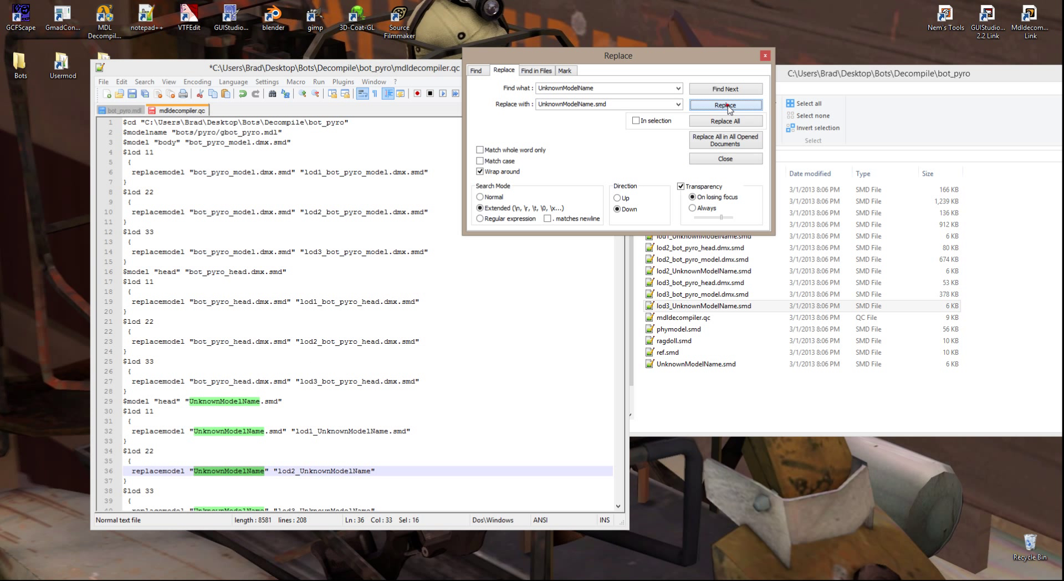
pyautogui.click(728, 107)
pyautogui.click(728, 107)
pyautogui.click(728, 106)
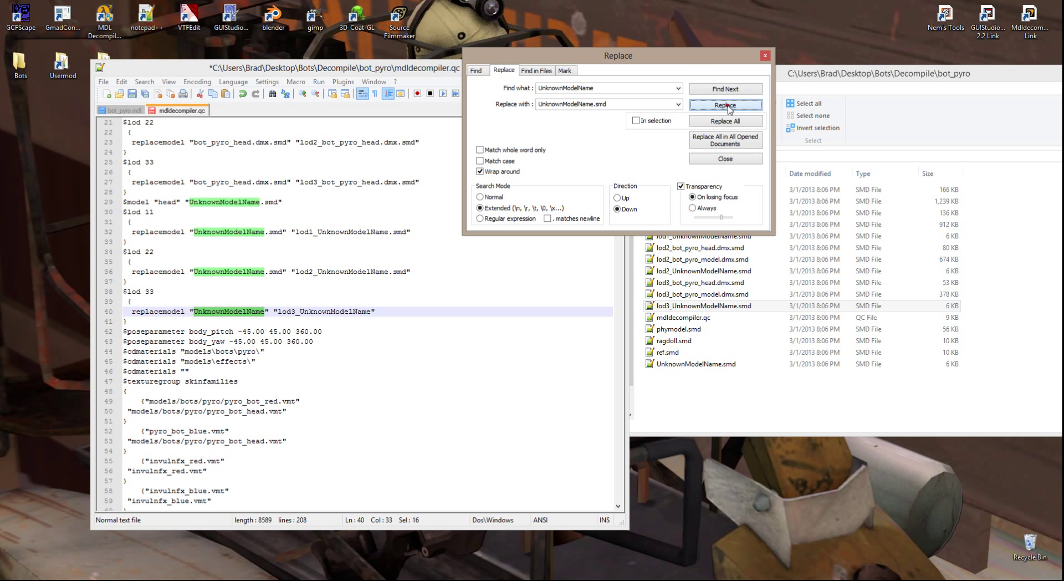
pyautogui.click(728, 107)
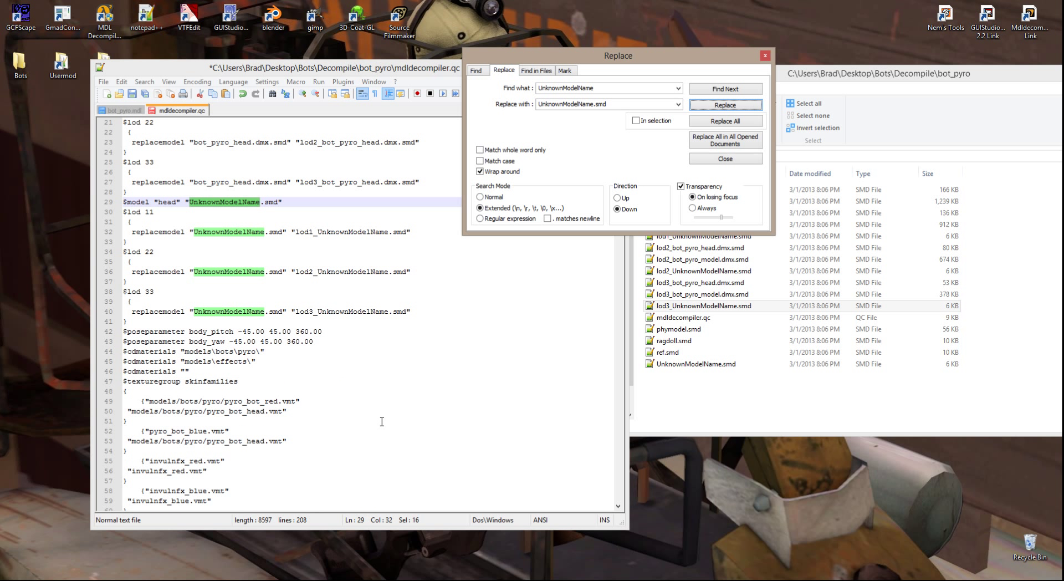
pyautogui.click(734, 160)
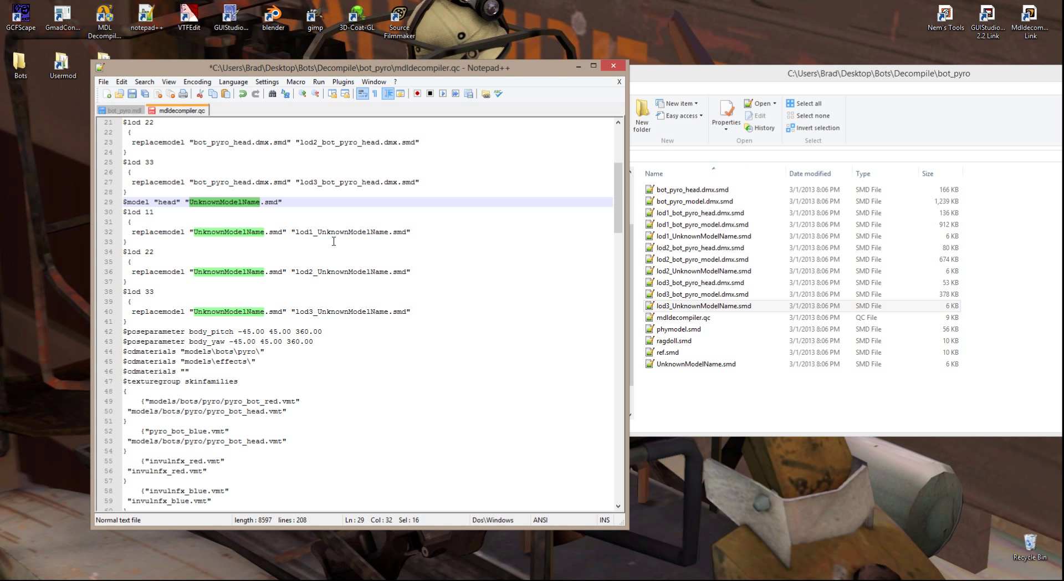
# Save the edited mdldecompiler.qc, close Notepad++ and bring the bot_pyro folder window fully into view.
pyautogui.scroll(-4, 247, 287)
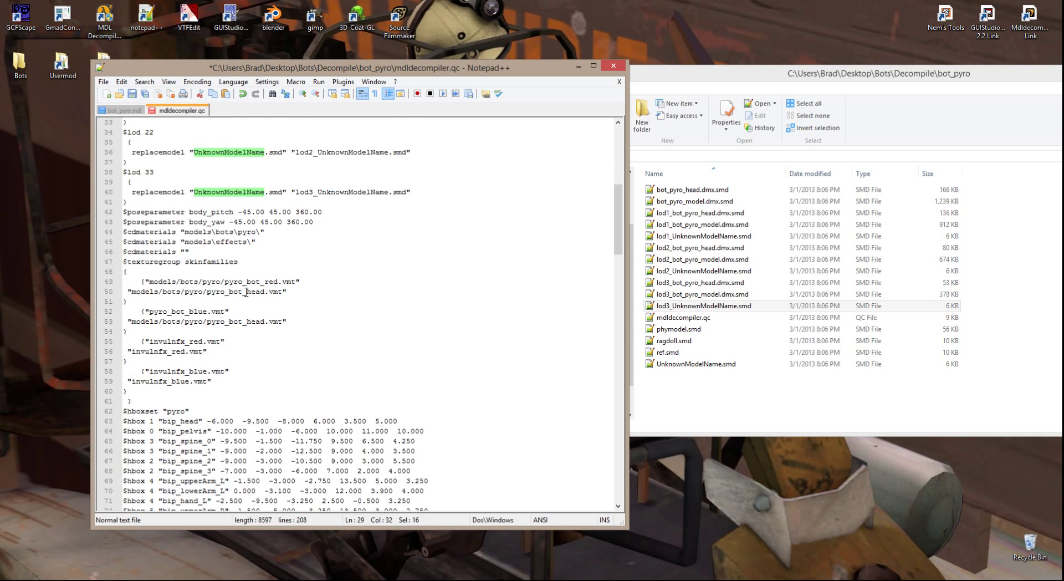
pyautogui.scroll(-9, 246, 292)
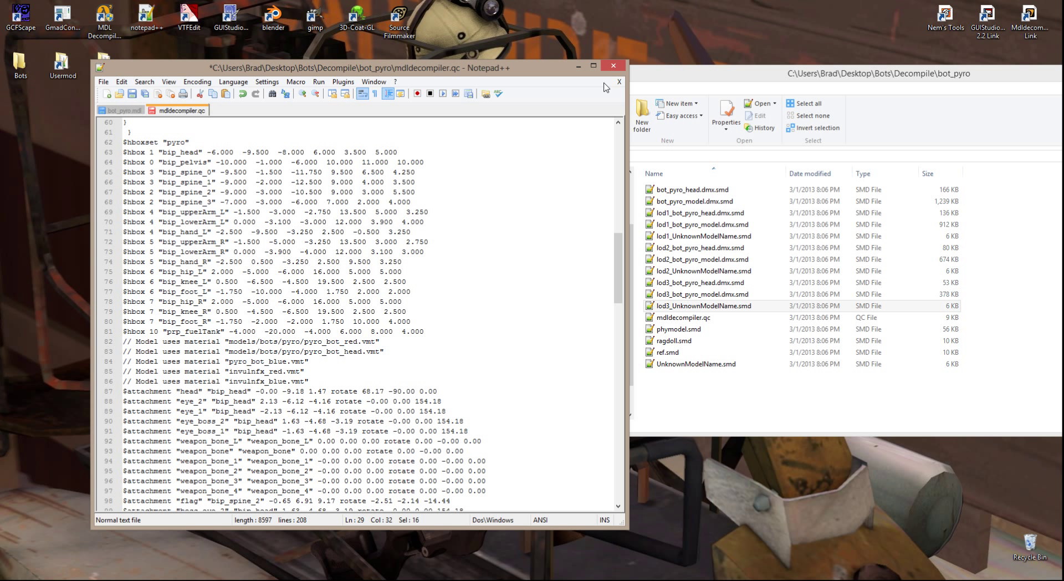
pyautogui.click(107, 82)
pyautogui.click(129, 133)
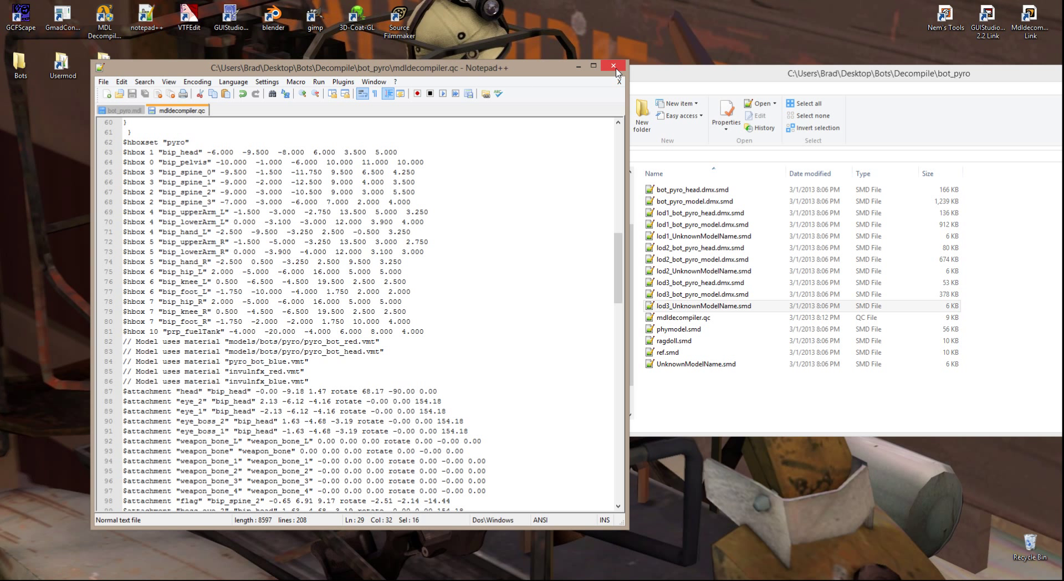
pyautogui.scroll(20, 616, 273)
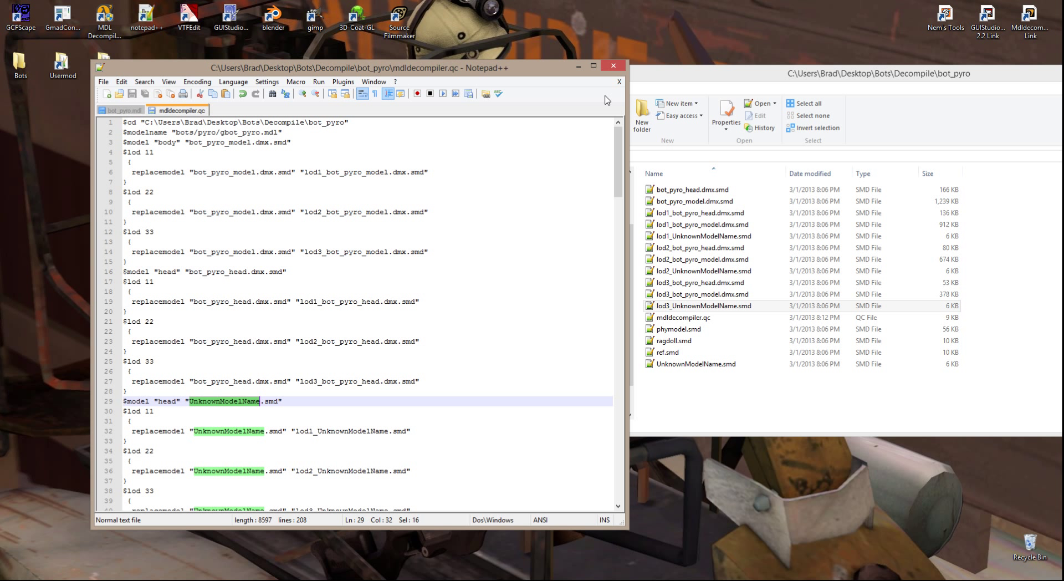
pyautogui.click(617, 70)
pyautogui.moveTo(631, 58); pyautogui.dragTo(279, 149)
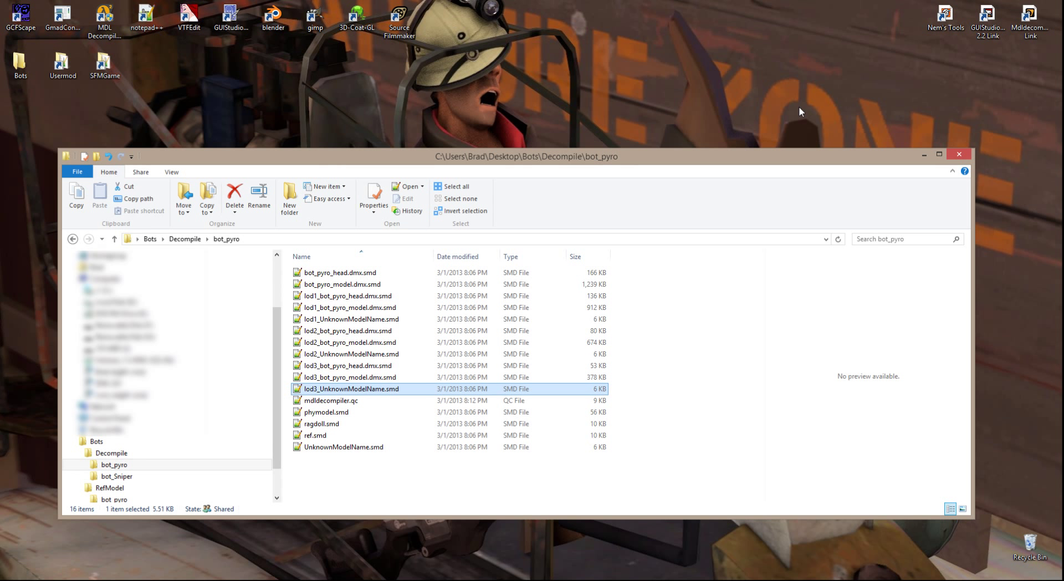
# Open the GUIStudioMDL 2.2 web page, look over its description and download section, and close it.
pyautogui.click(982, 26)
pyautogui.doubleClick(982, 27)
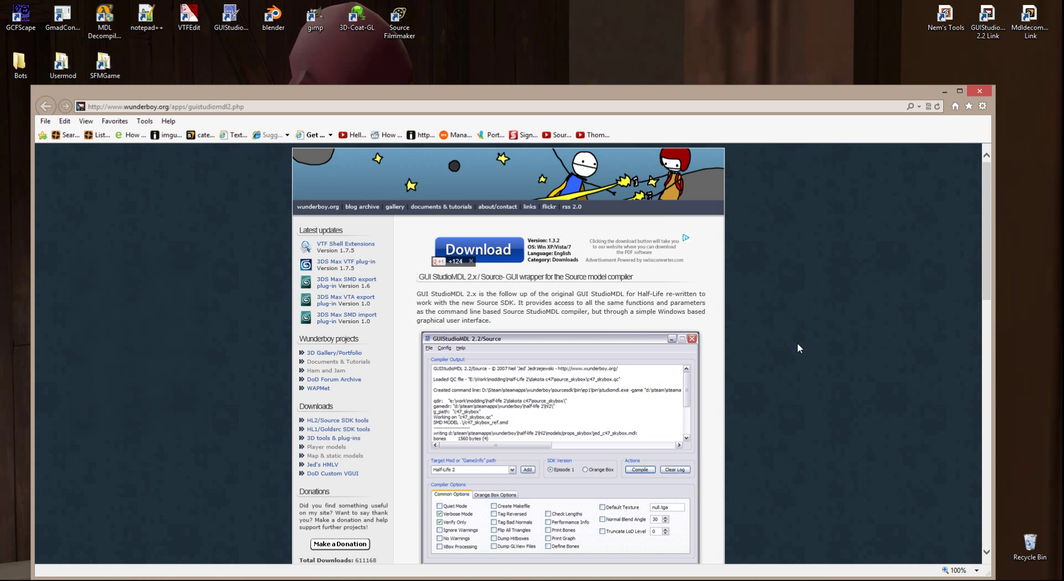
pyautogui.scroll(-8, 800, 341)
pyautogui.scroll(4, 804, 337)
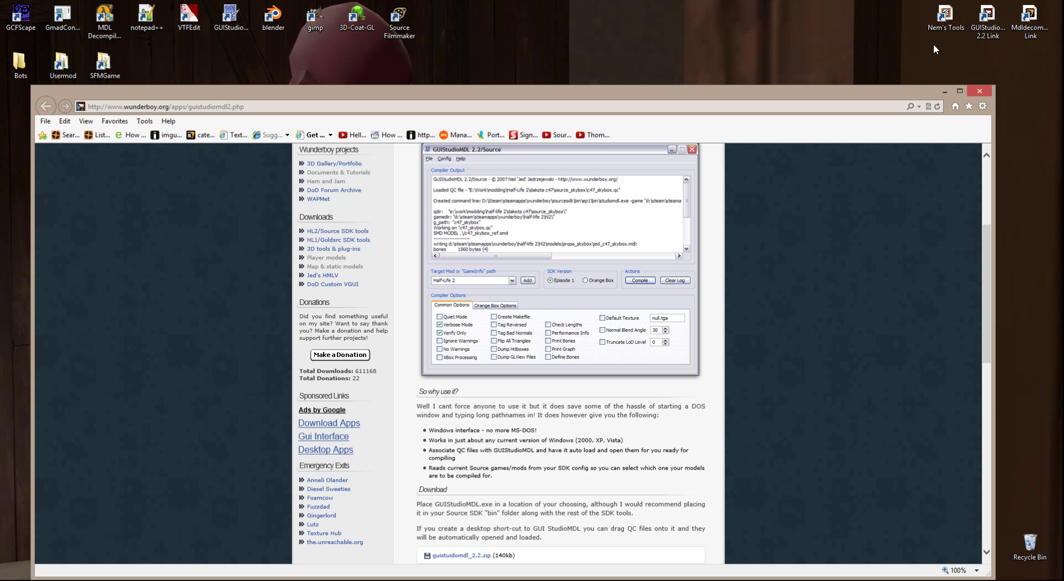
pyautogui.click(977, 92)
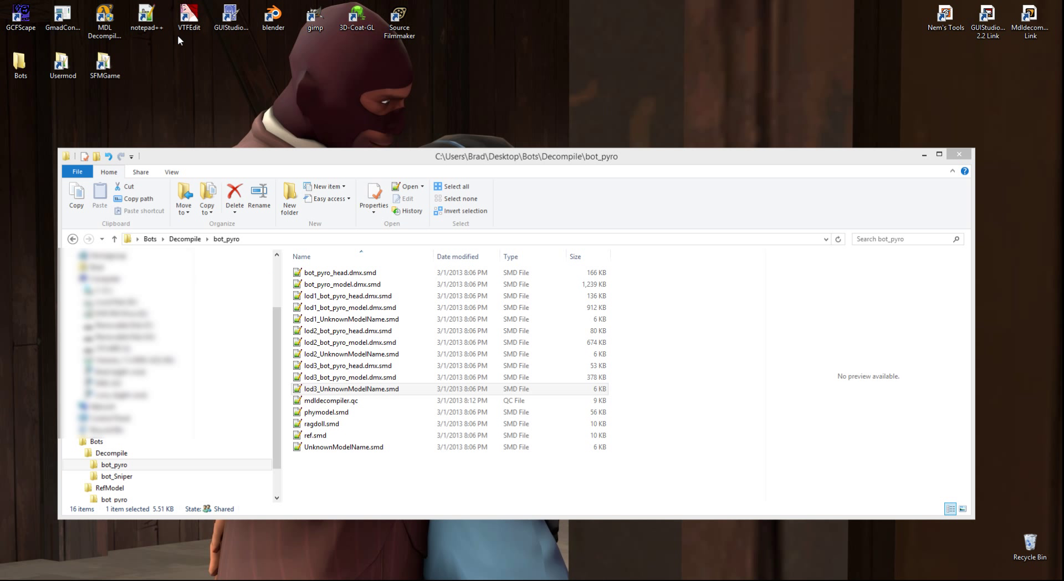
# Launch GUIStudioMDL 2.2, close the bot_pyro folder window and reposition the compiler on the desktop.
pyautogui.doubleClick(230, 19)
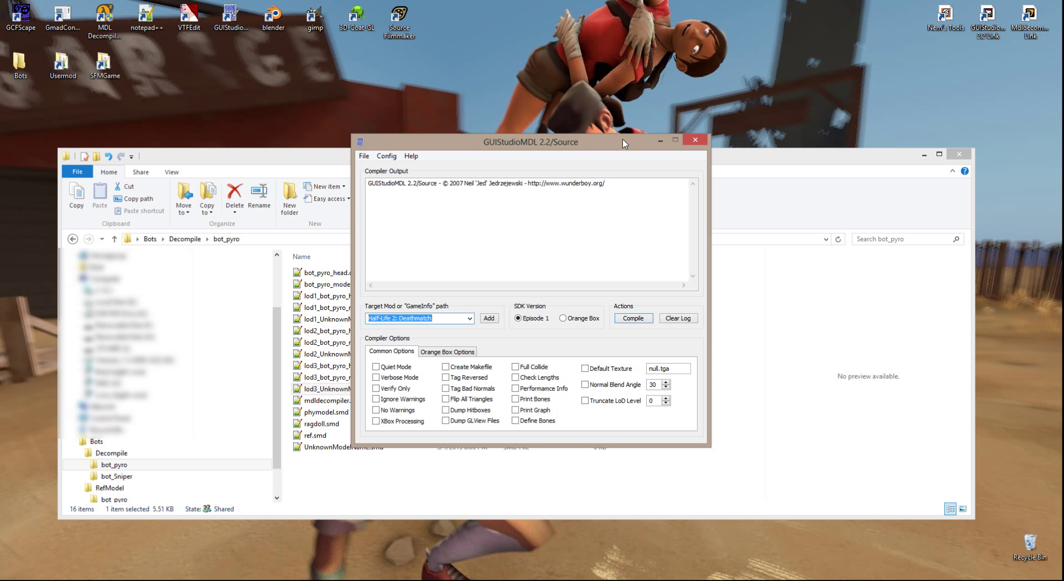
pyautogui.moveTo(568, 139); pyautogui.dragTo(201, 183)
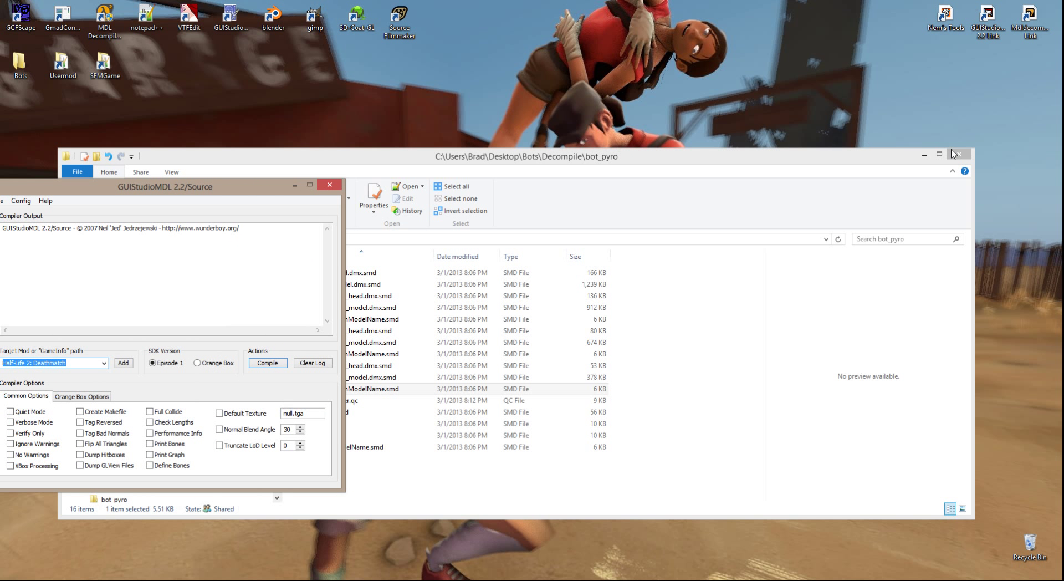
pyautogui.click(925, 158)
pyautogui.click(959, 154)
pyautogui.moveTo(197, 194); pyautogui.dragTo(606, 96)
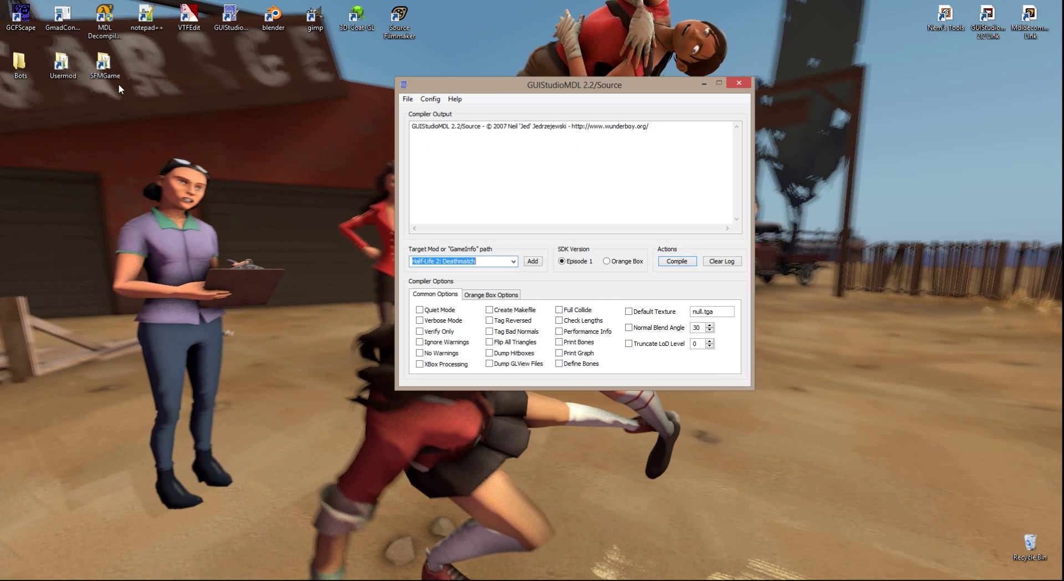
# Open the Source Filmmaker usermod folder, preview gameinfo.txt and gameinfo1.txt, and open gameinfo.txt in Notepad++.
pyautogui.doubleClick(63, 65)
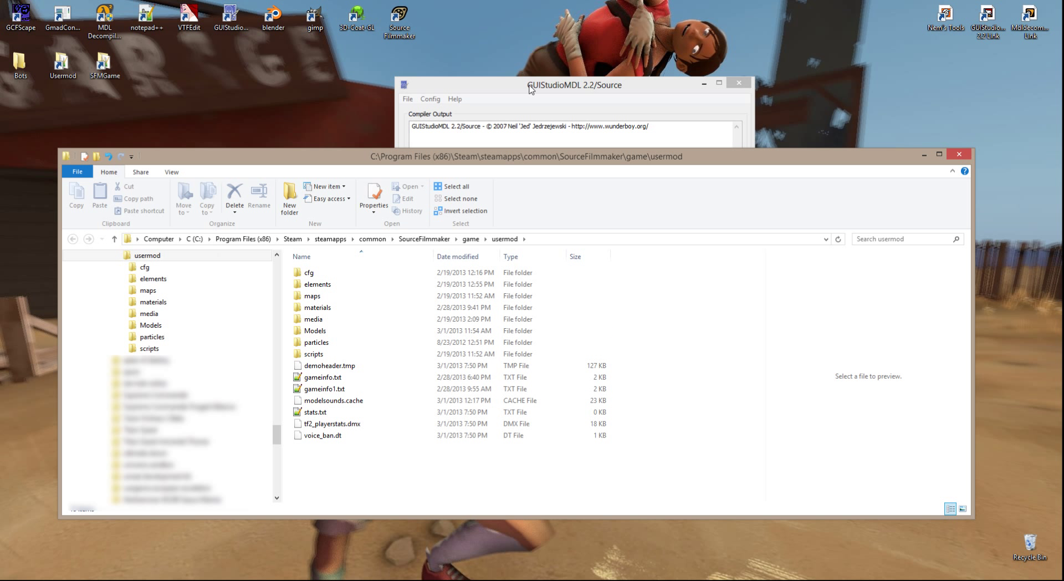
pyautogui.click(326, 379)
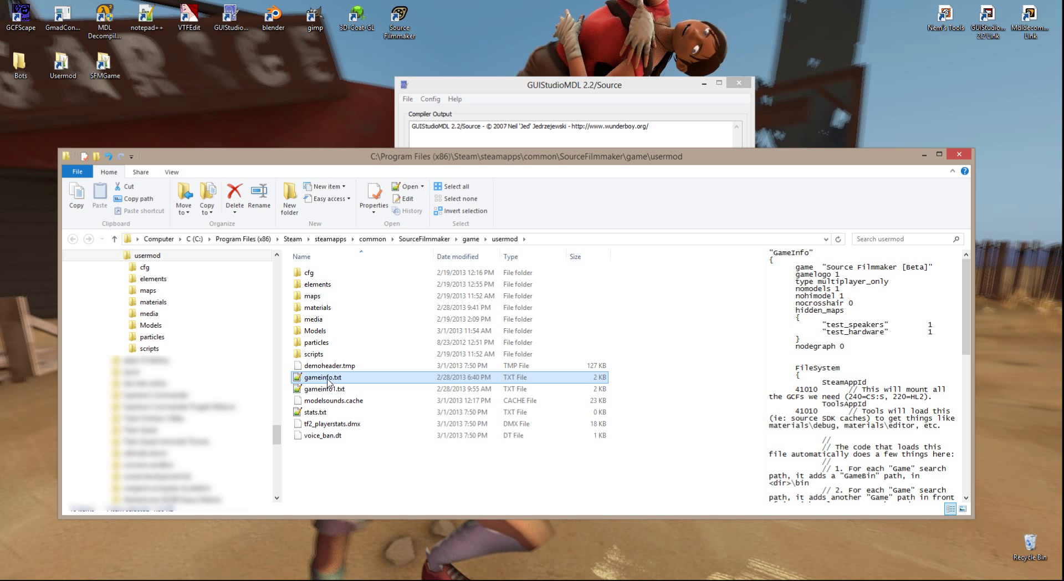
pyautogui.click(328, 389)
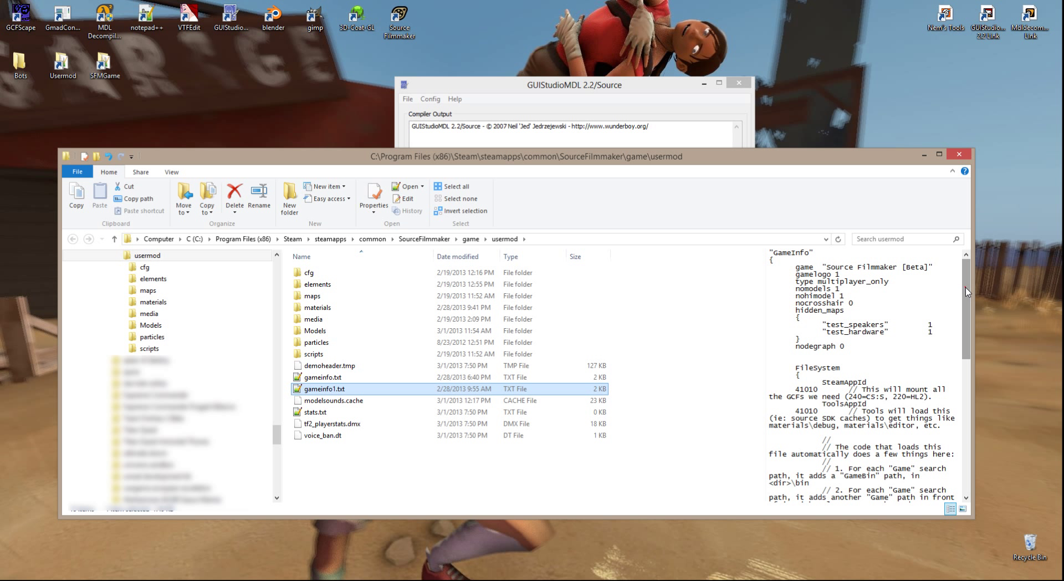
pyautogui.moveTo(966, 292); pyautogui.dragTo(962, 352)
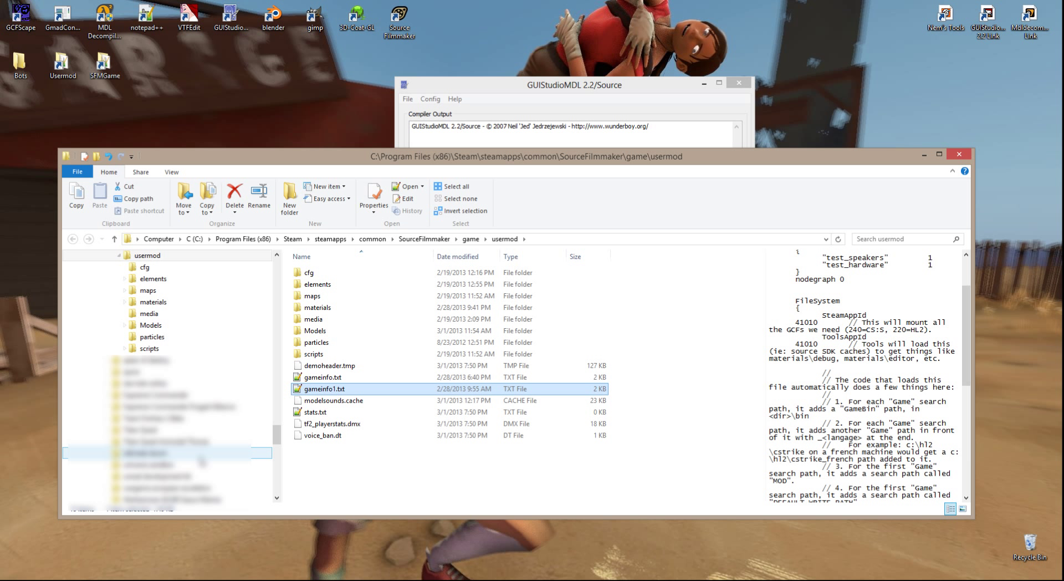
pyautogui.click(333, 381)
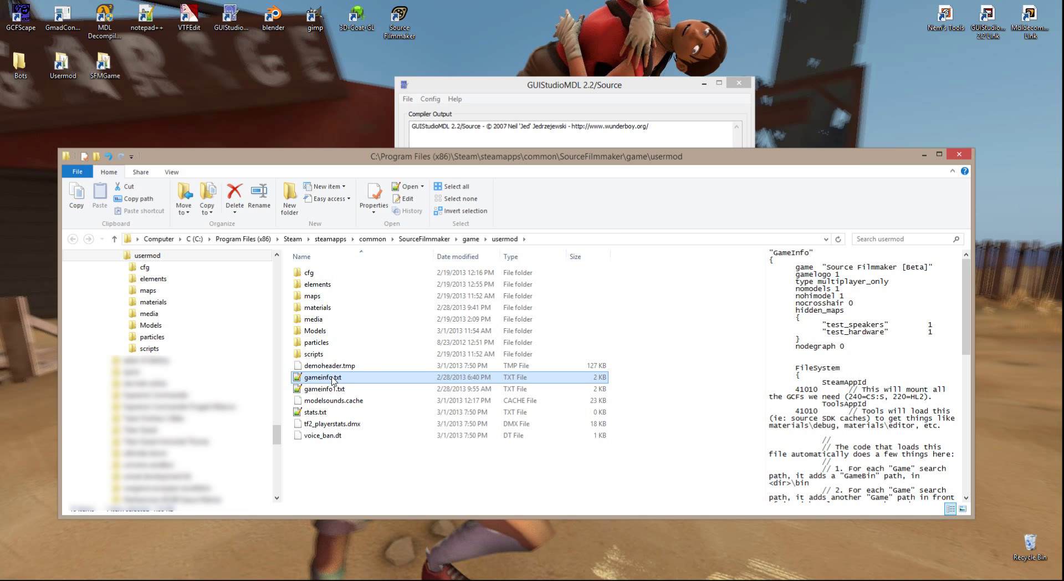
pyautogui.doubleClick(333, 381)
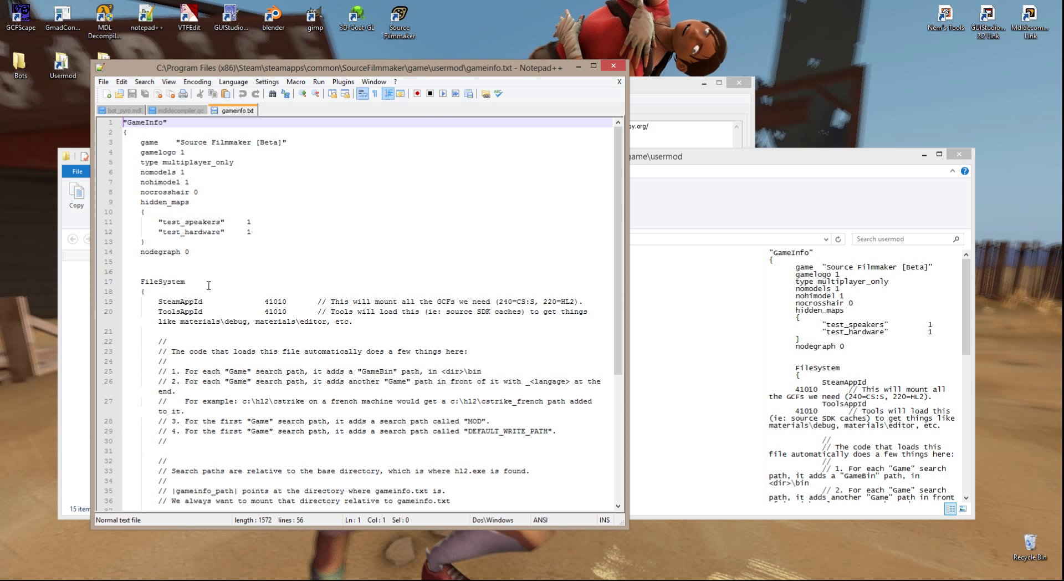
# Set the SteamAppId value in gameinfo.txt to 1840, keeping its trailing comment aligned.
pyautogui.moveTo(159, 301); pyautogui.dragTo(203, 312)
pyautogui.click(160, 312)
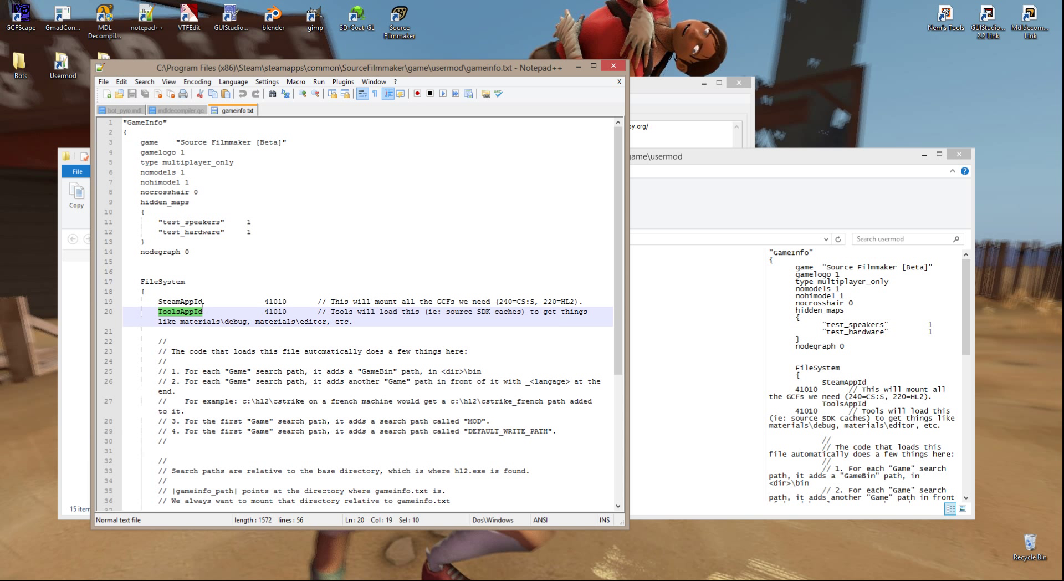
pyautogui.click(264, 301)
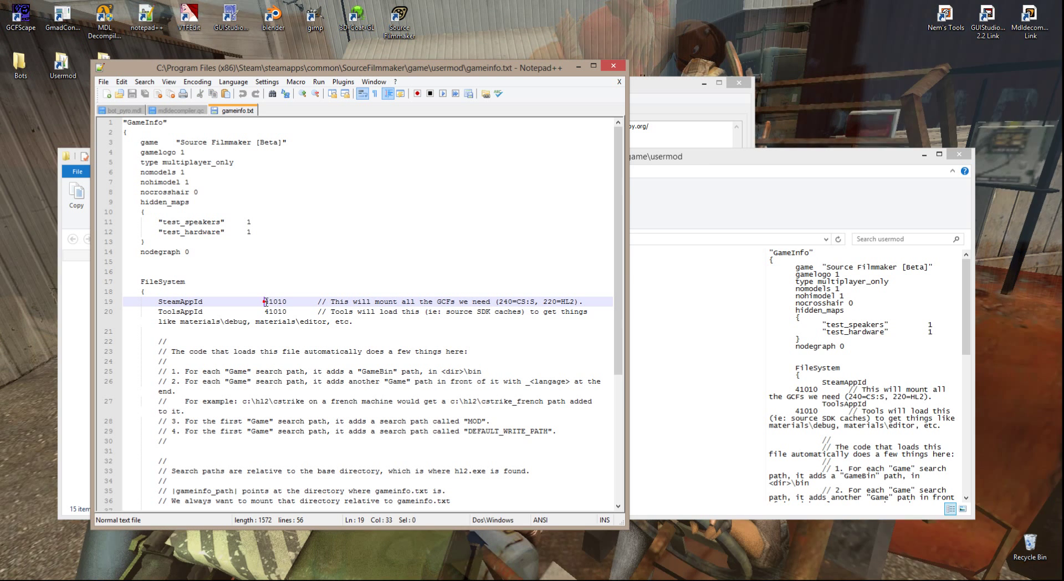
pyautogui.moveTo(264, 302); pyautogui.dragTo(287, 299)
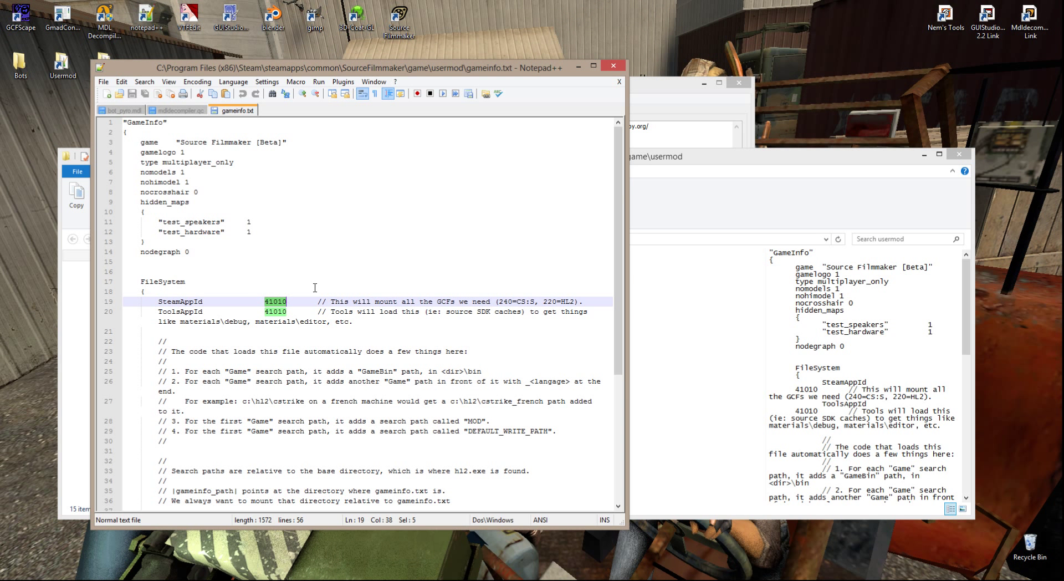
pyautogui.write('1840')
pyautogui.press('Tab')
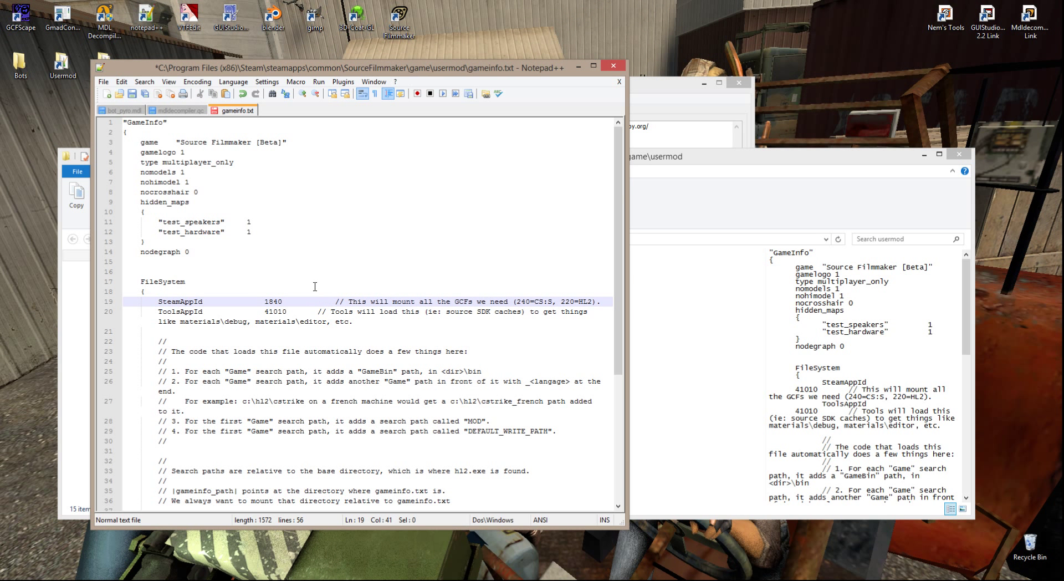
pyautogui.press('BackSpace')
# Set the ToolsAppId value in gameinfo.txt to 1840.
pyautogui.press('Down')
pyautogui.press('Right')
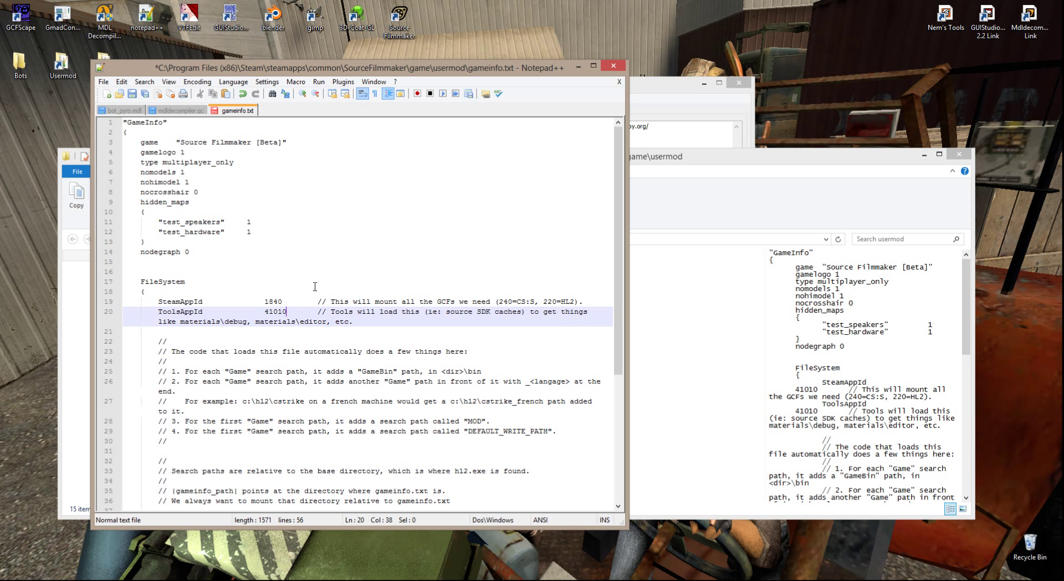
pyautogui.hotkey('shift', 'Left')
pyautogui.hotkey('shift', 'Left')
pyautogui.hotkey('shift', 'Left')
pyautogui.hotkey('shift', 'Left')
pyautogui.hotkey('shift', 'Left')
pyautogui.write('18')
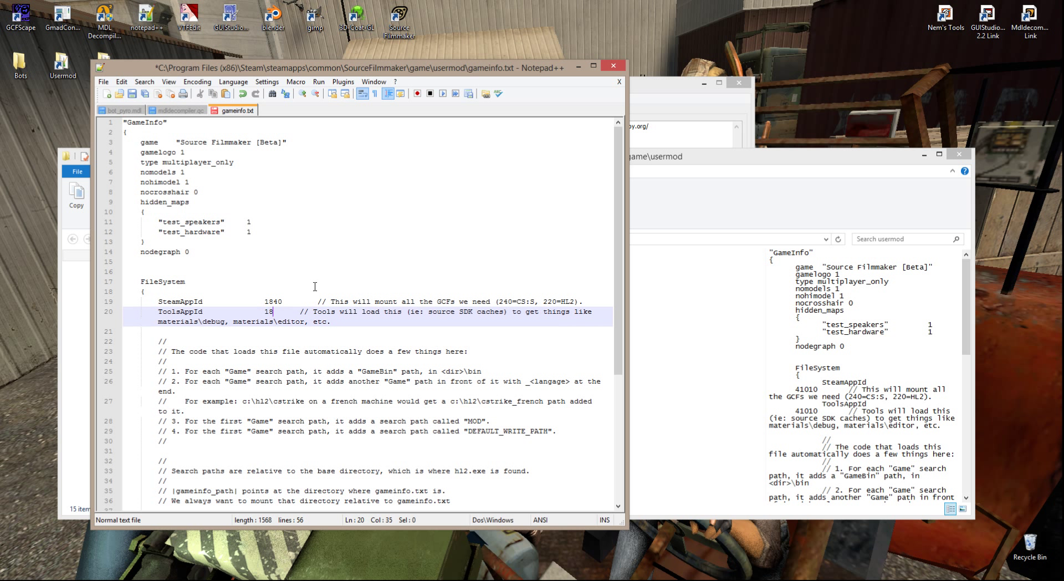
pyautogui.write('40')
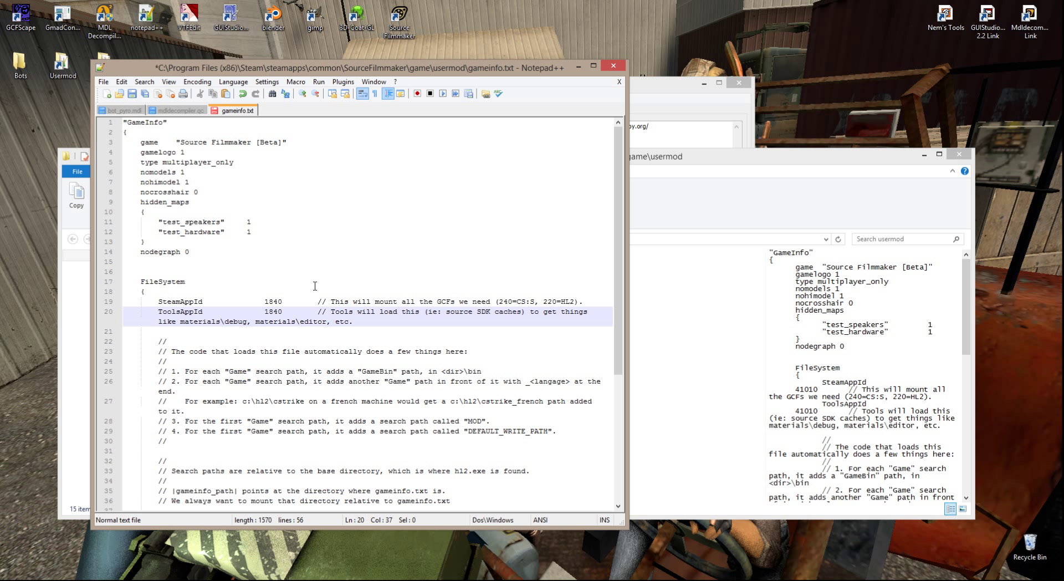
# Set both the SteamAppId and ToolsAppId values back to 41010.
pyautogui.press('Up')
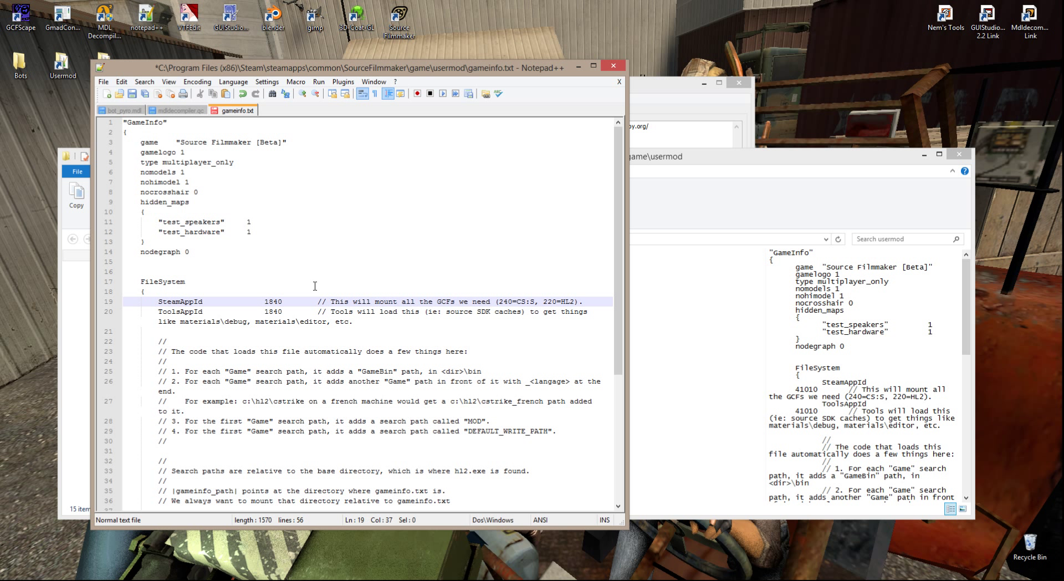
pyautogui.hotkey('ctrl', 'shift', 'Left')
pyautogui.write('4')
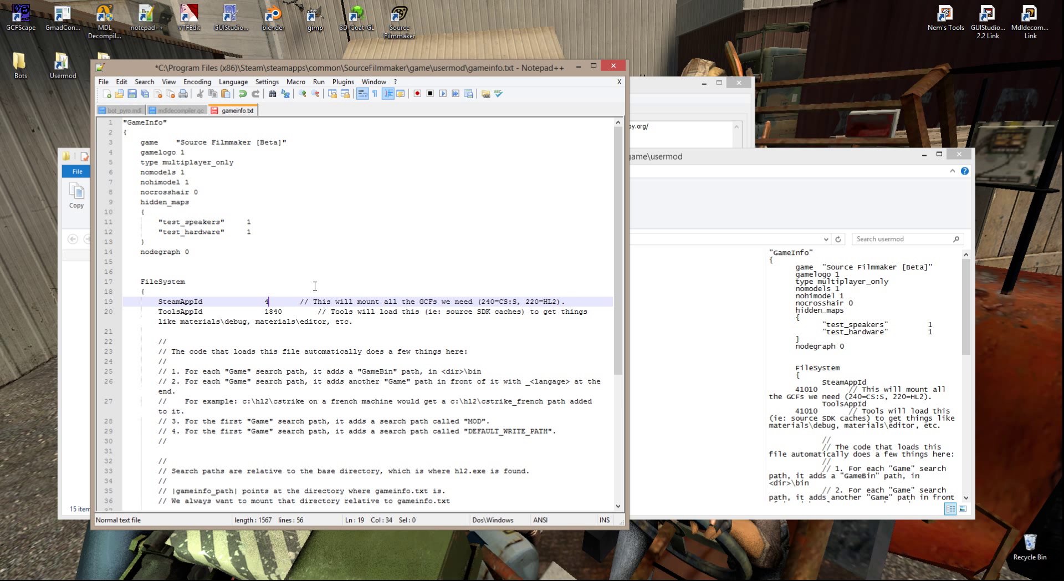
pyautogui.write('1010')
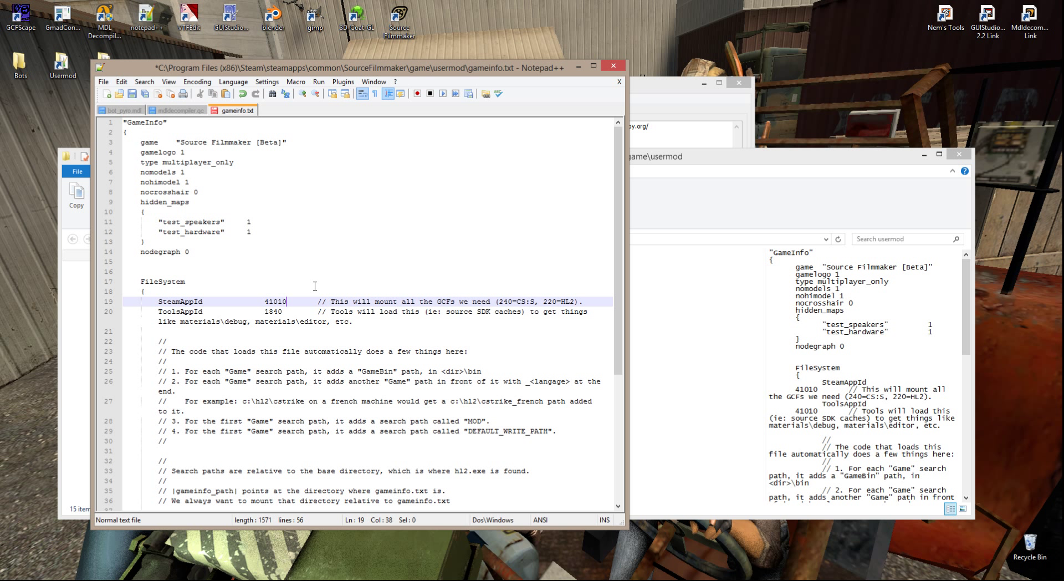
pyautogui.press('Down')
pyautogui.hotkey('ctrl', 'shift', 'Left')
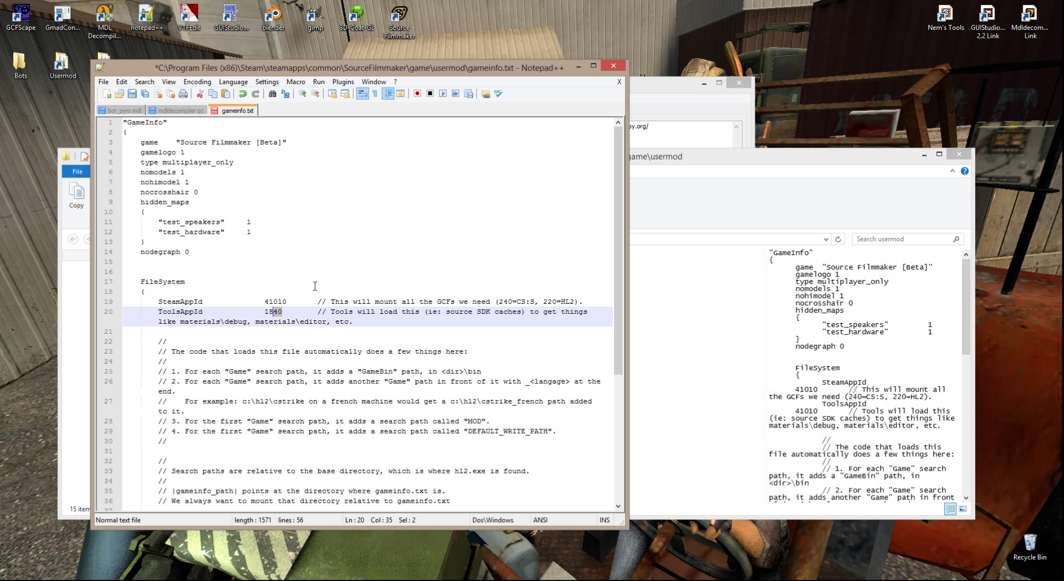
pyautogui.write('410')
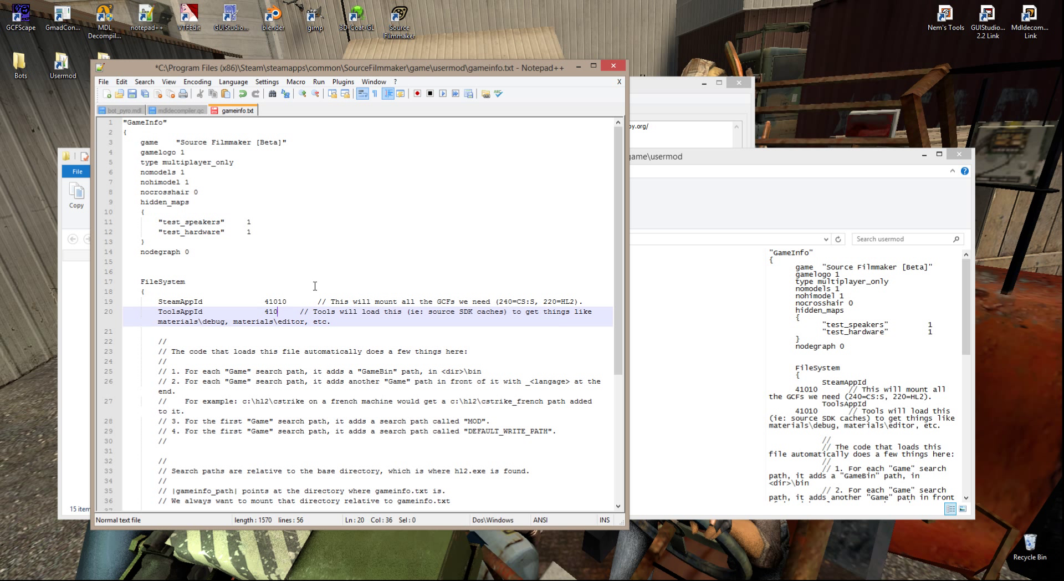
pyautogui.write('10')
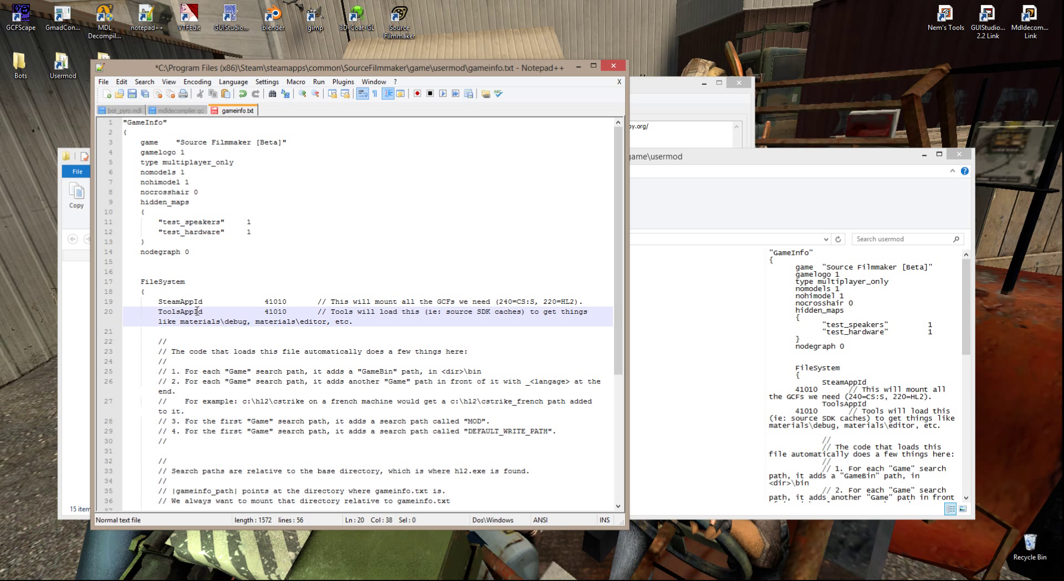
# Close the text editor without saving gameinfo.txt, and close the usermod folder window.
pyautogui.click(103, 82)
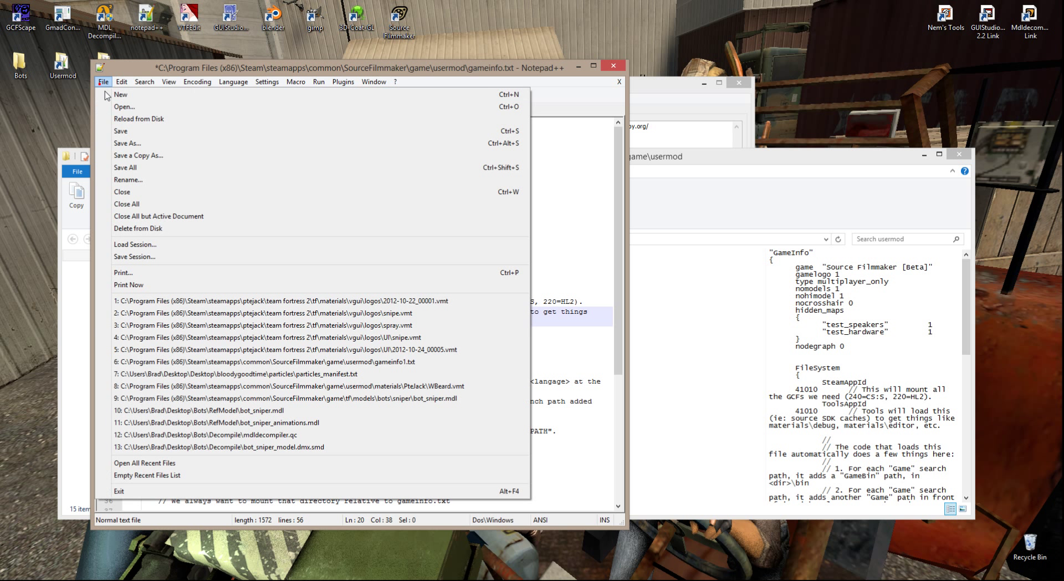
pyautogui.click(613, 65)
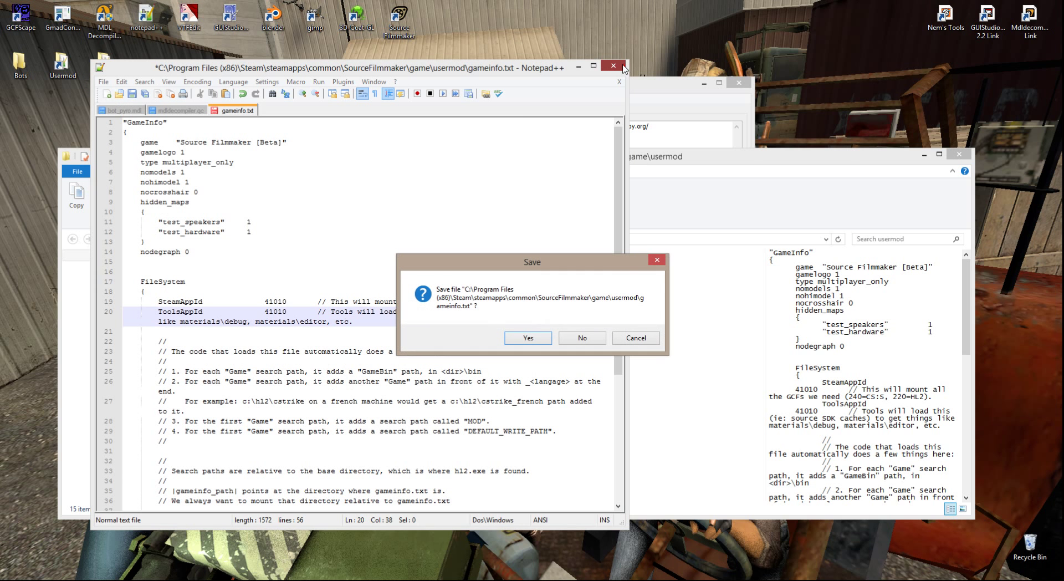
pyautogui.click(583, 338)
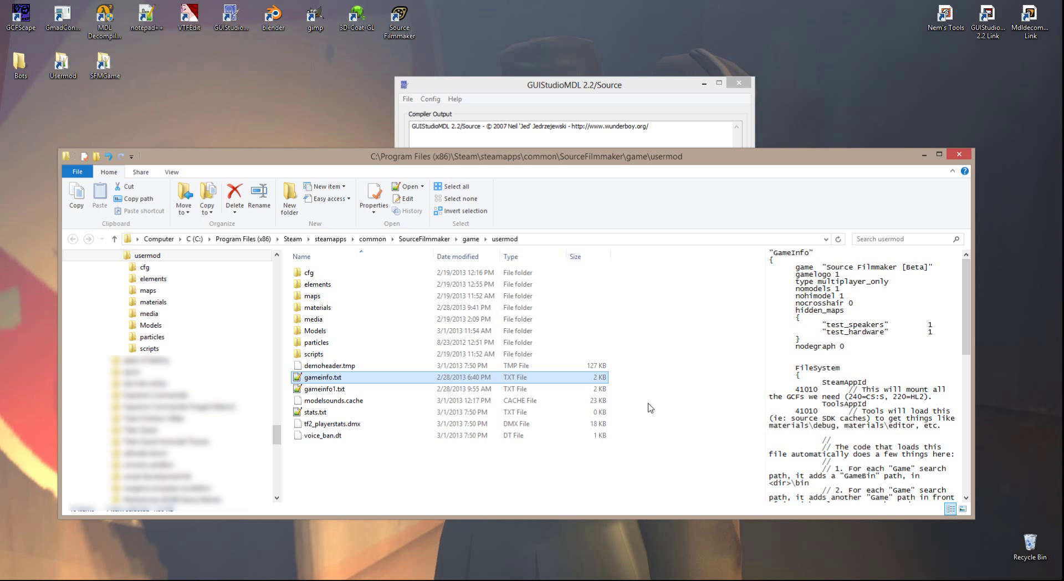
pyautogui.click(962, 157)
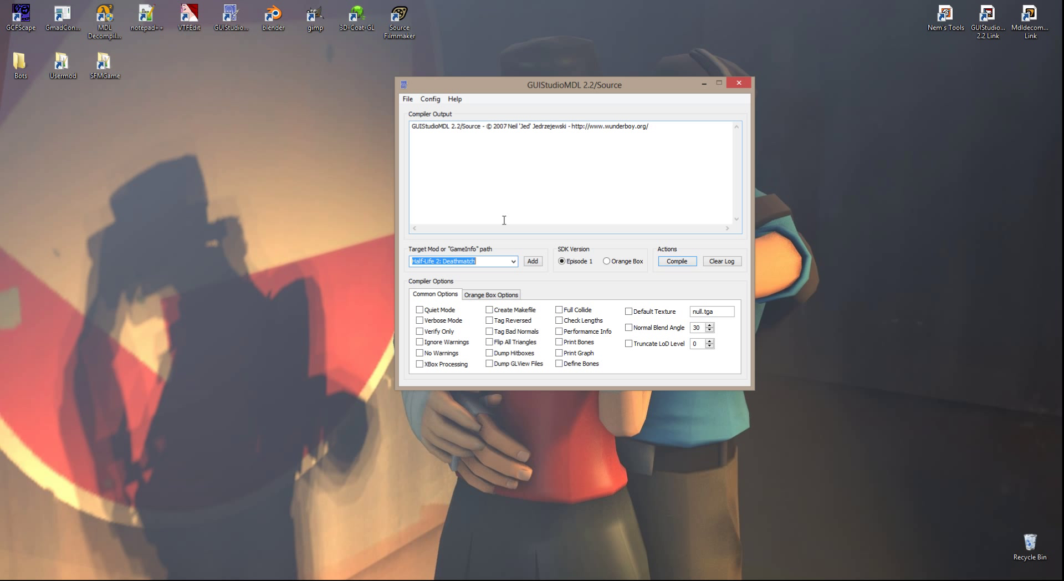
# Set the compiler's SDK version to Orange Box and check the available target mods.
pyautogui.click(607, 261)
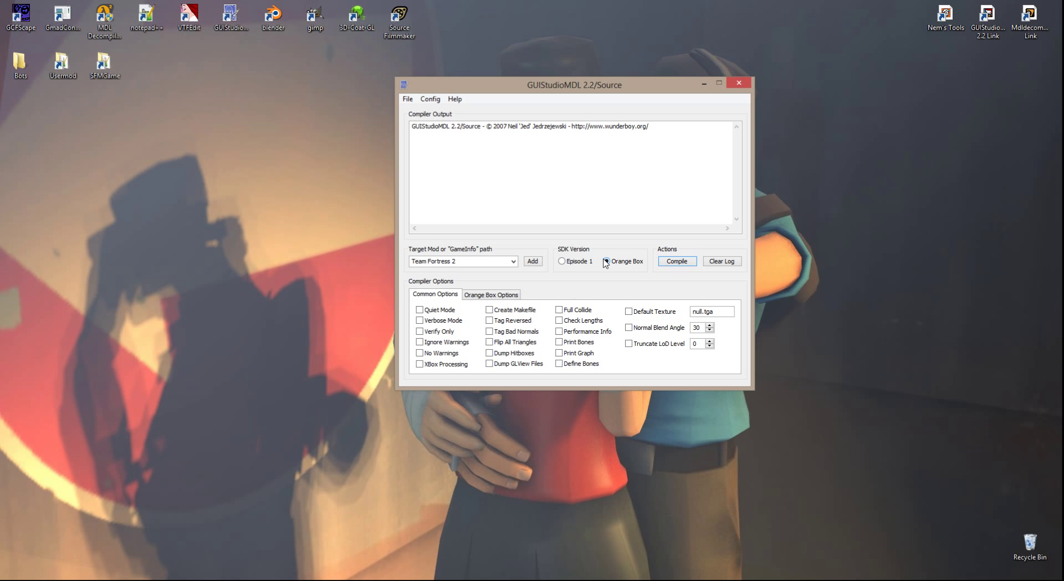
pyautogui.click(513, 261)
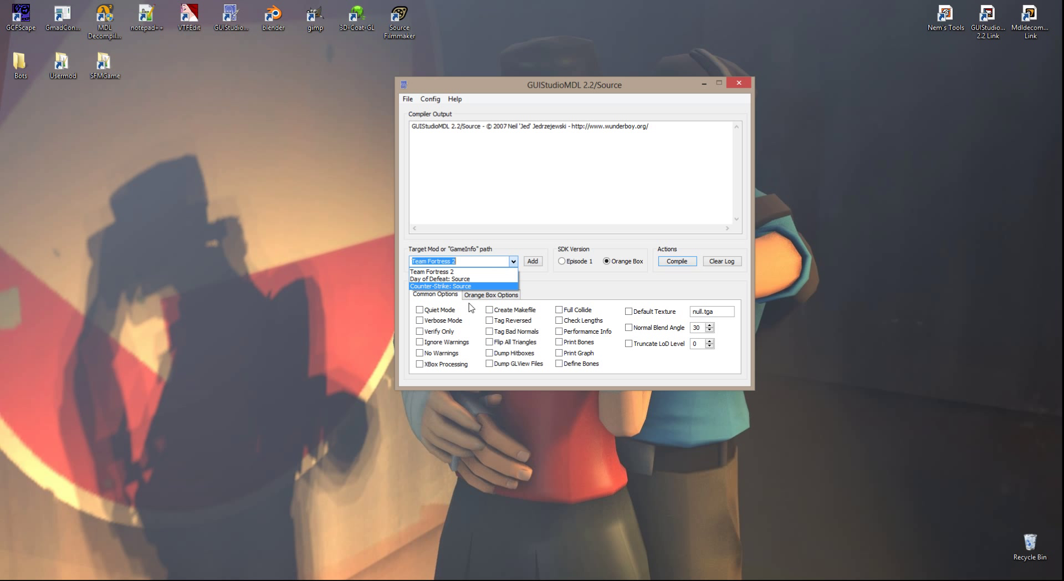
pyautogui.click(533, 261)
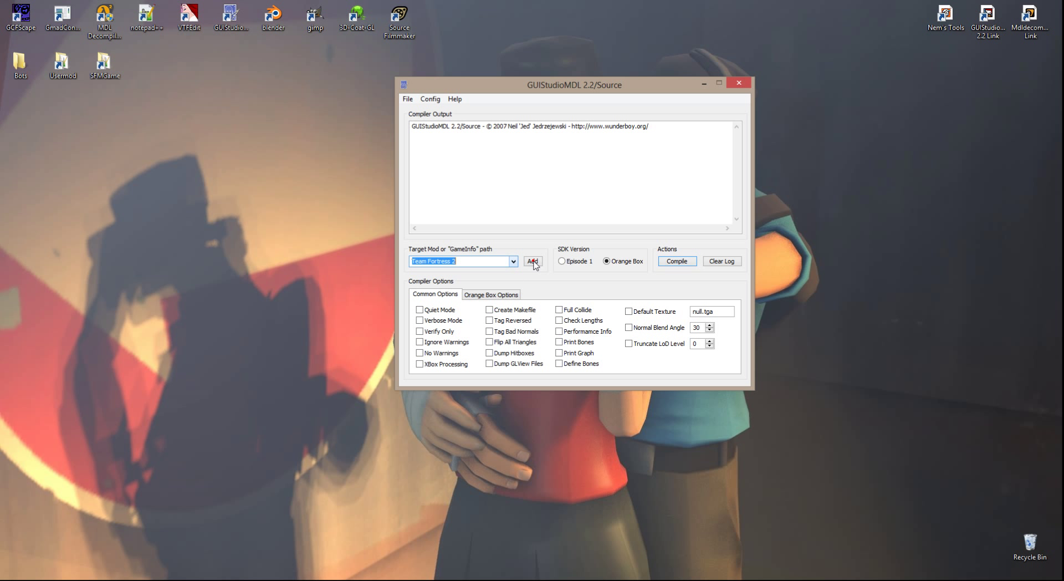
# Add gameinfo.txt from the recently used usermod folder as a target game configuration.
pyautogui.click(533, 261)
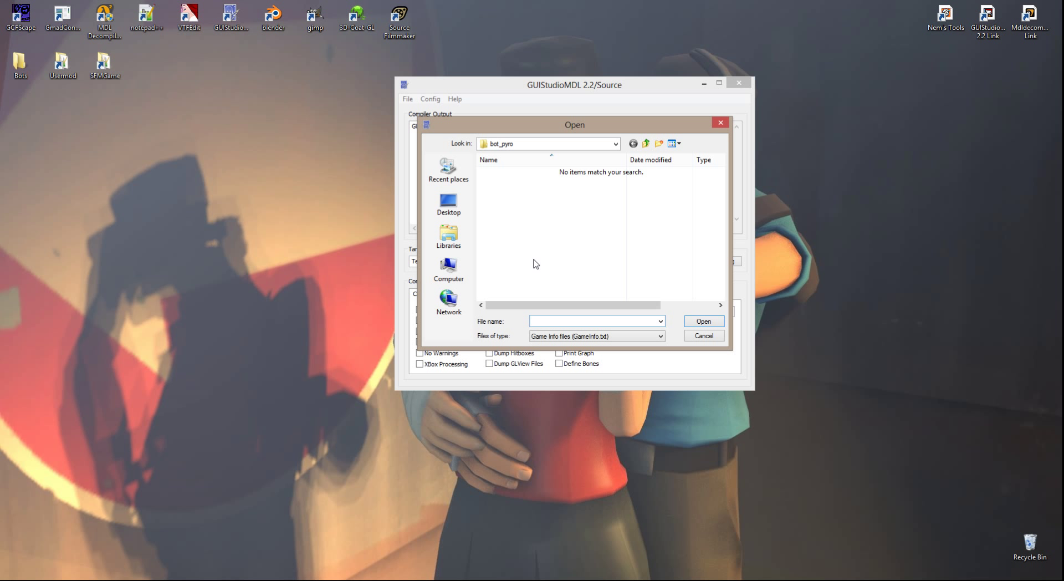
pyautogui.click(449, 169)
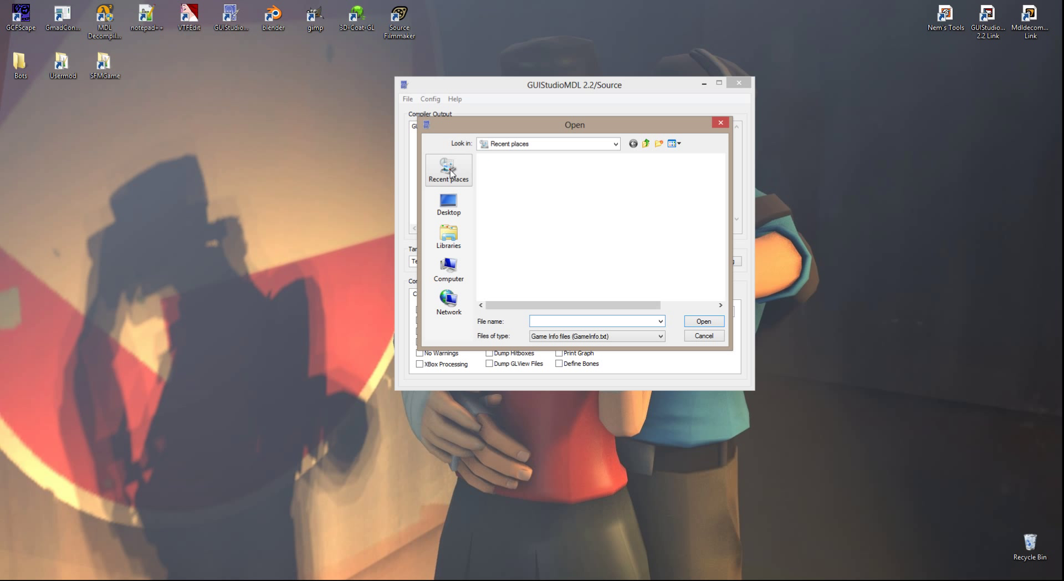
pyautogui.click(512, 173)
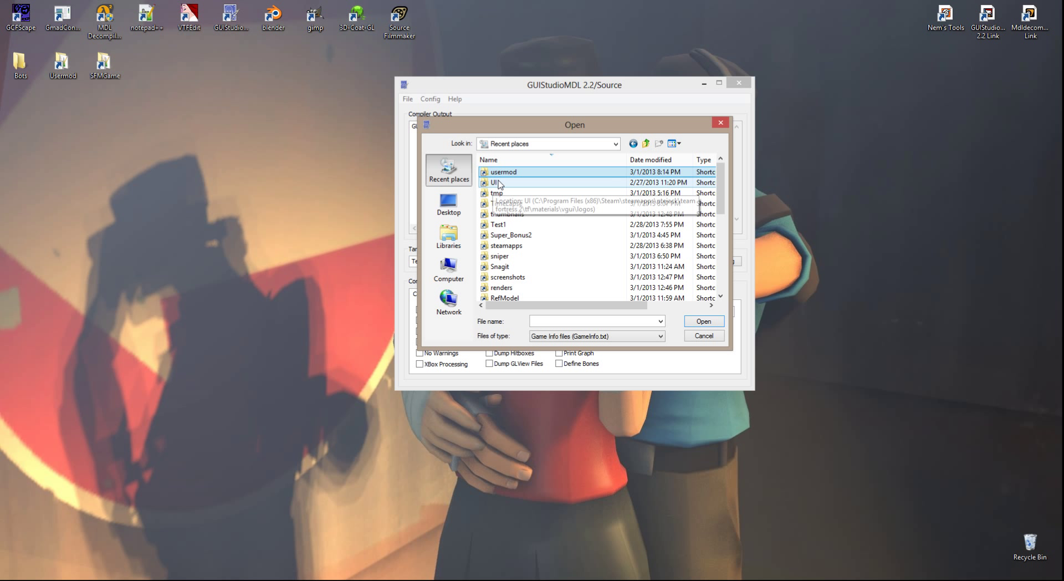
pyautogui.doubleClick(507, 172)
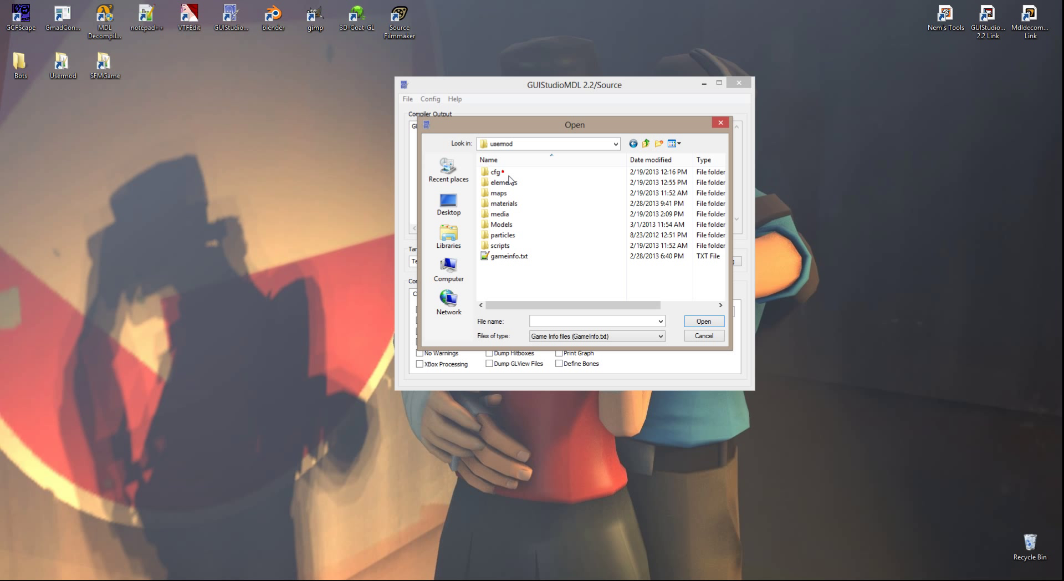
pyautogui.click(514, 258)
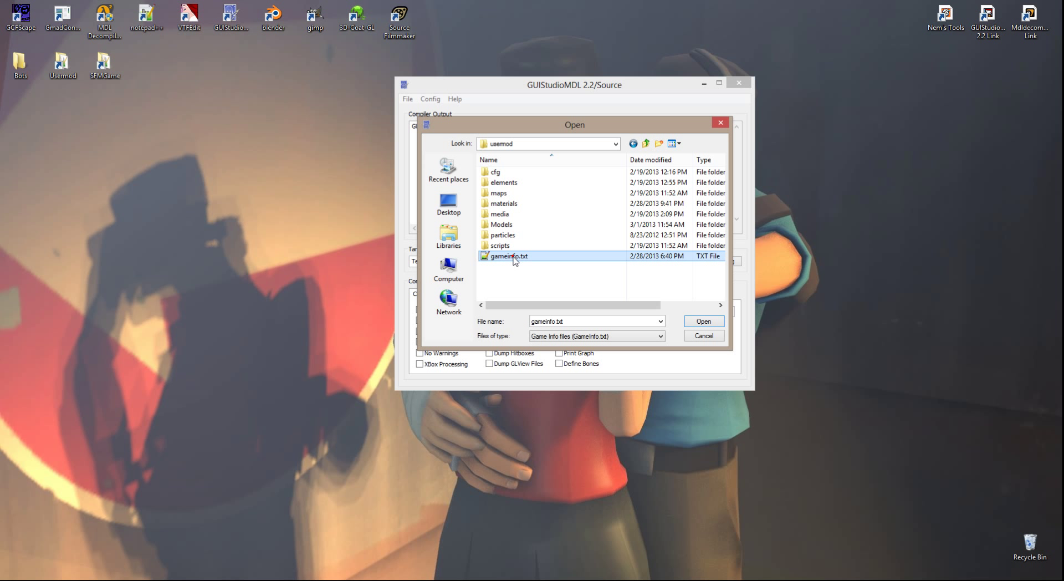
pyautogui.click(703, 322)
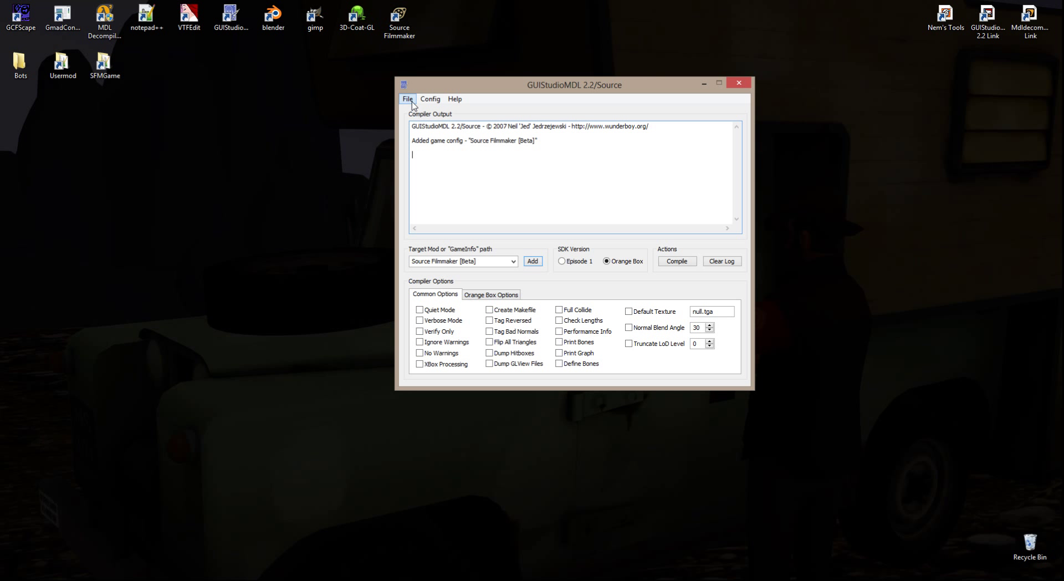
# Load mdldecompiler.qc from the desktop folder Bots\Decompile\bot_pyro and compile it.
pyautogui.click(408, 100)
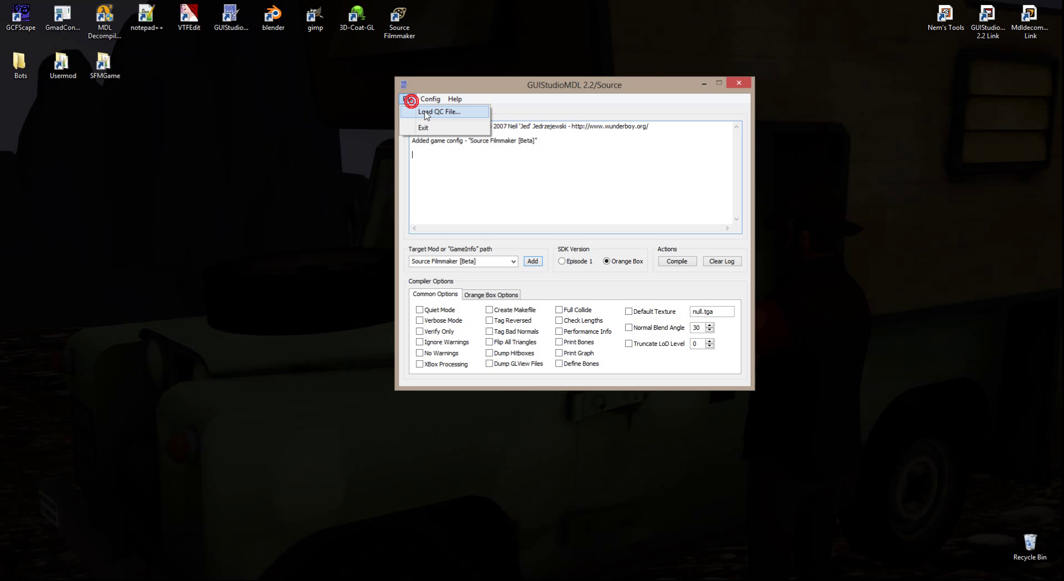
pyautogui.click(425, 113)
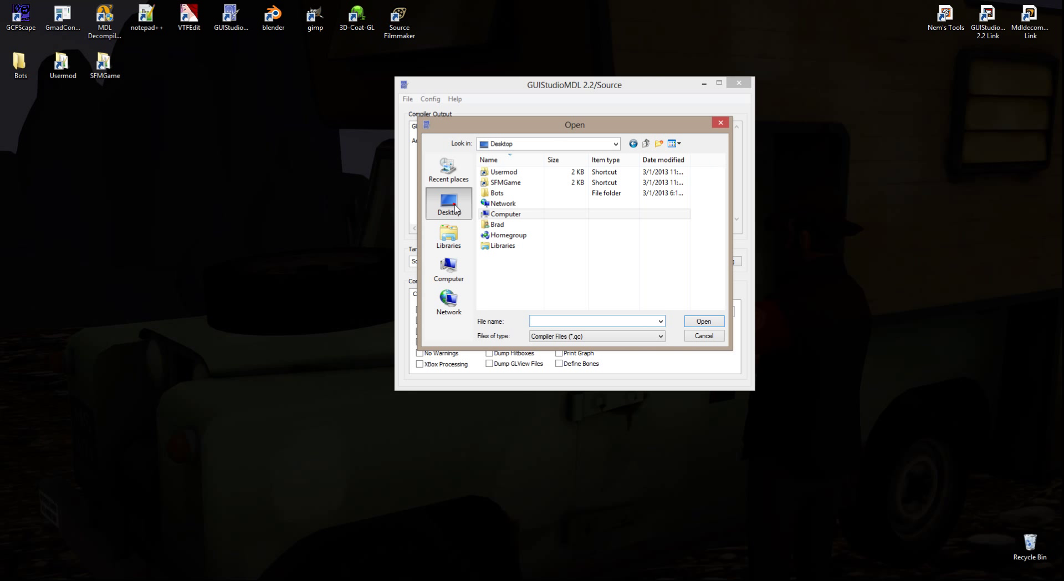
pyautogui.doubleClick(499, 193)
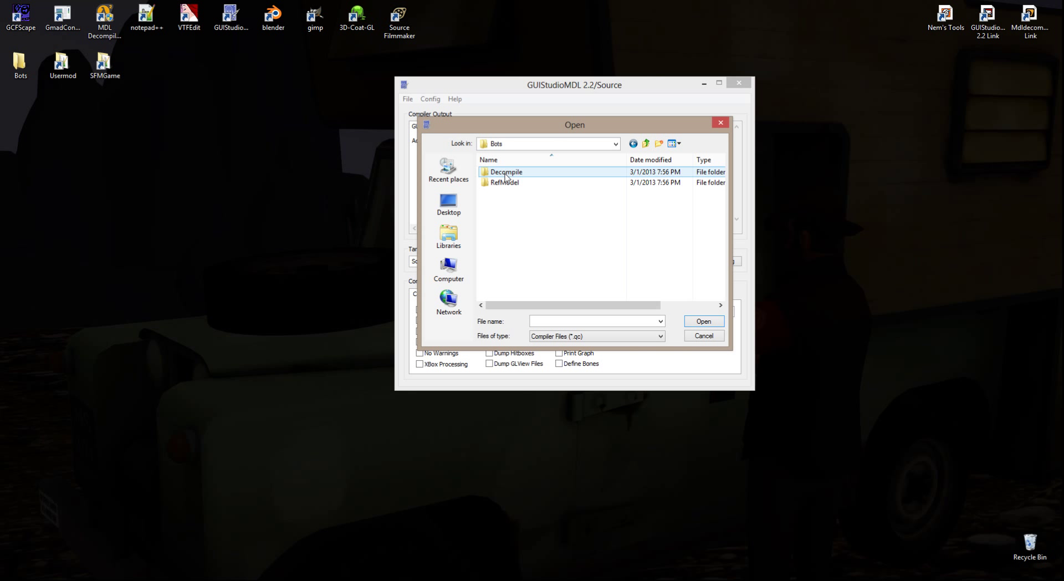
pyautogui.doubleClick(505, 172)
pyautogui.doubleClick(505, 172)
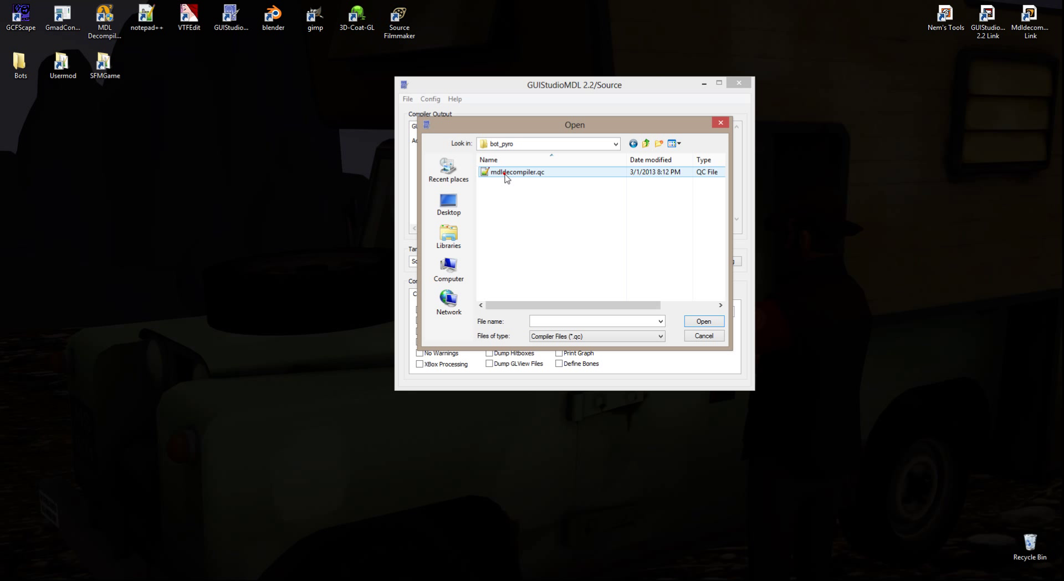
pyautogui.click(504, 173)
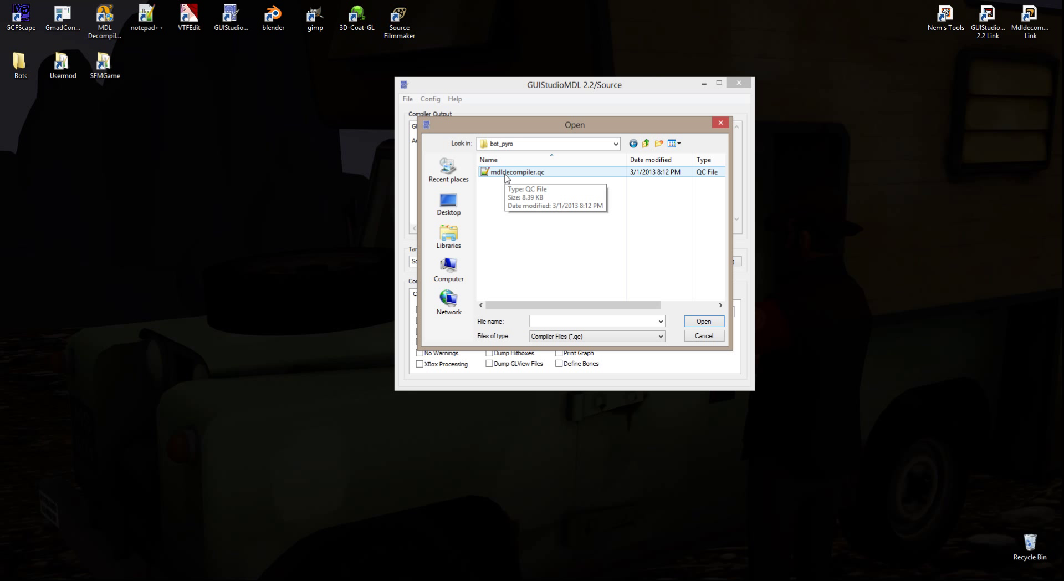
pyautogui.doubleClick(504, 172)
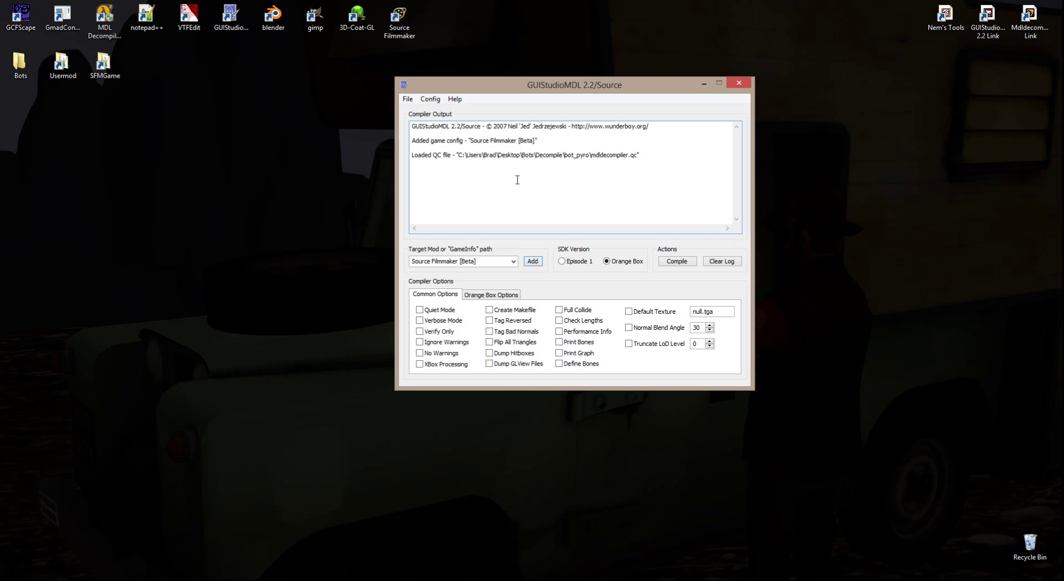
pyautogui.click(677, 261)
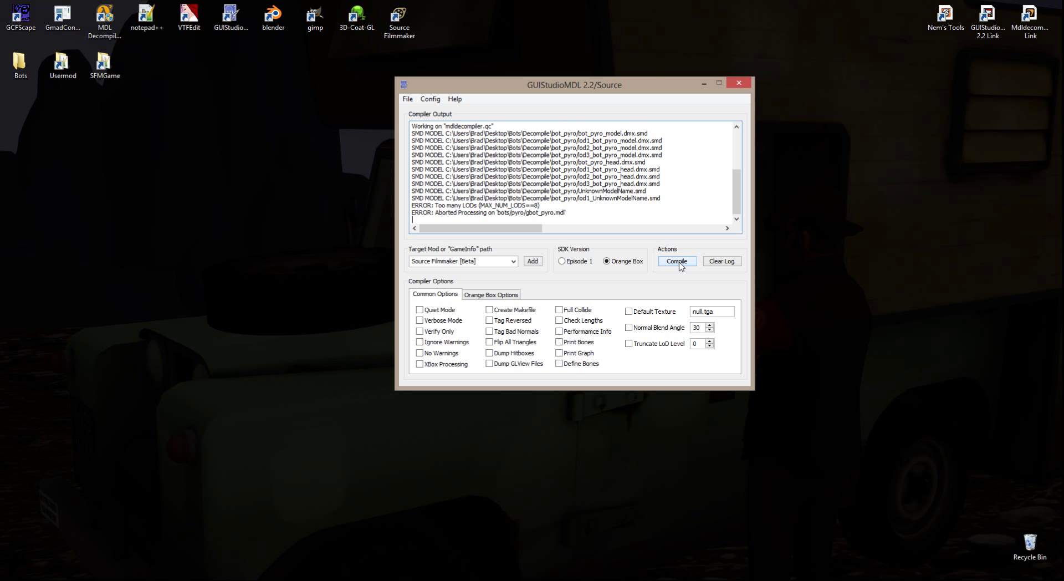
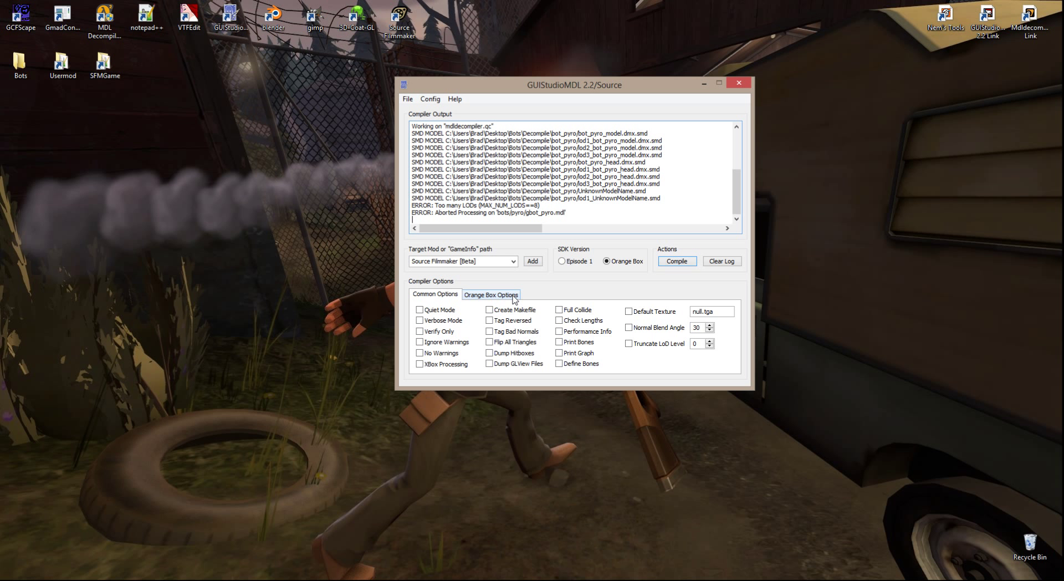
# Enable the Strip LODs option for the Orange Box compiler and compile mdldecompiler.qc again.
pyautogui.click(514, 295)
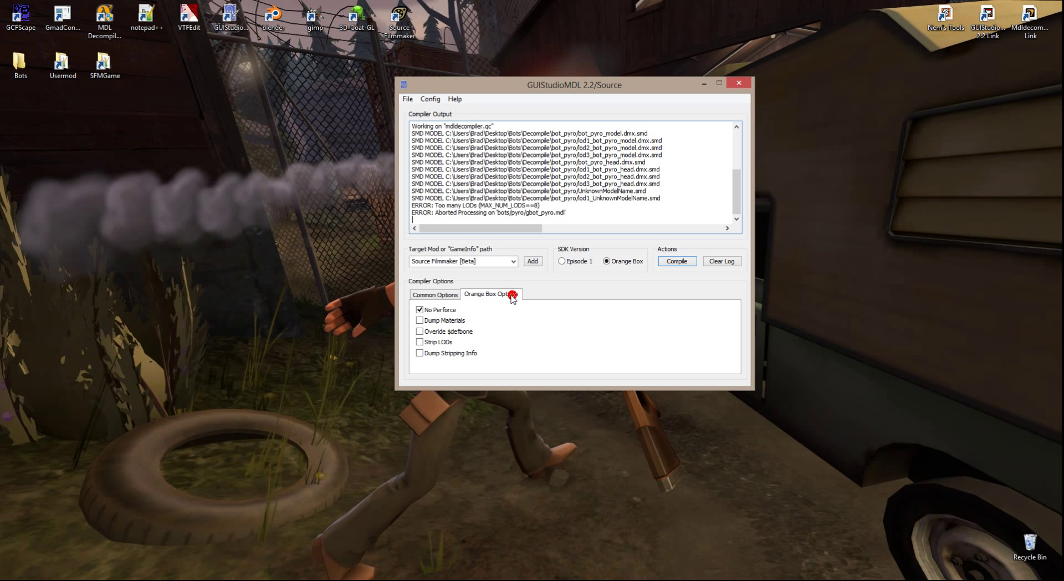
pyautogui.click(420, 341)
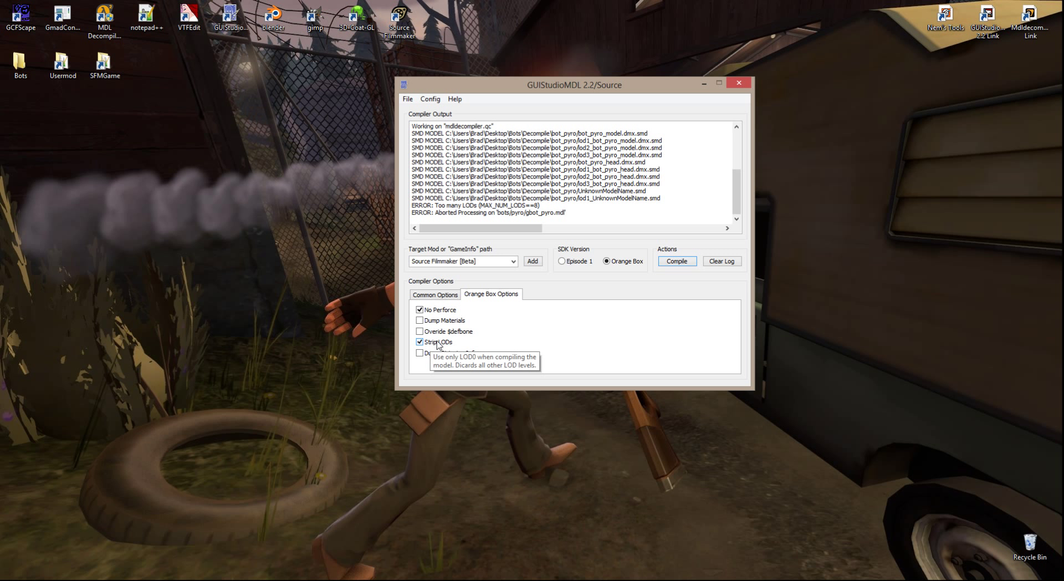
pyautogui.click(679, 265)
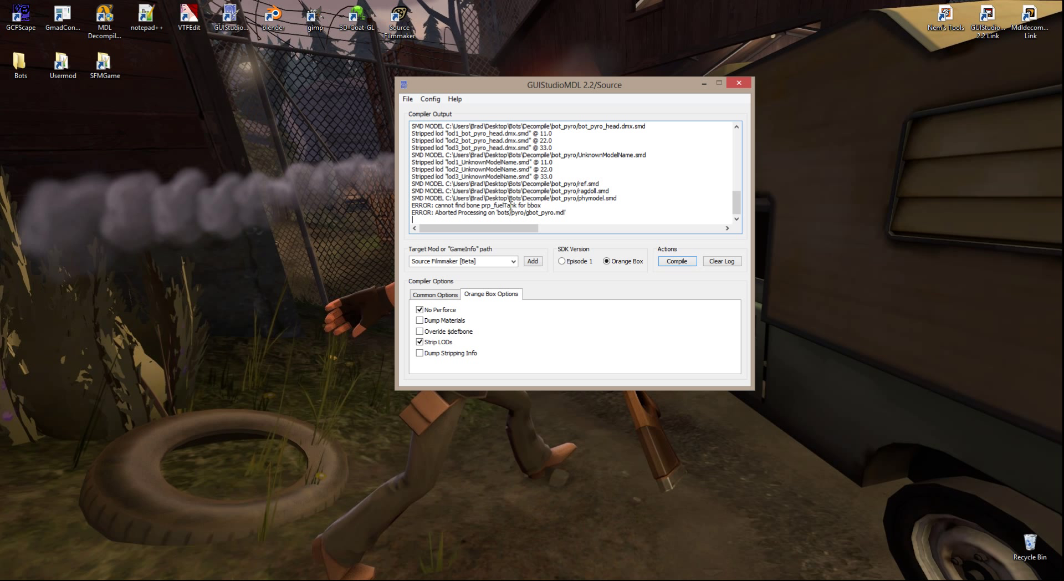
pyautogui.moveTo(547, 205); pyautogui.dragTo(416, 205)
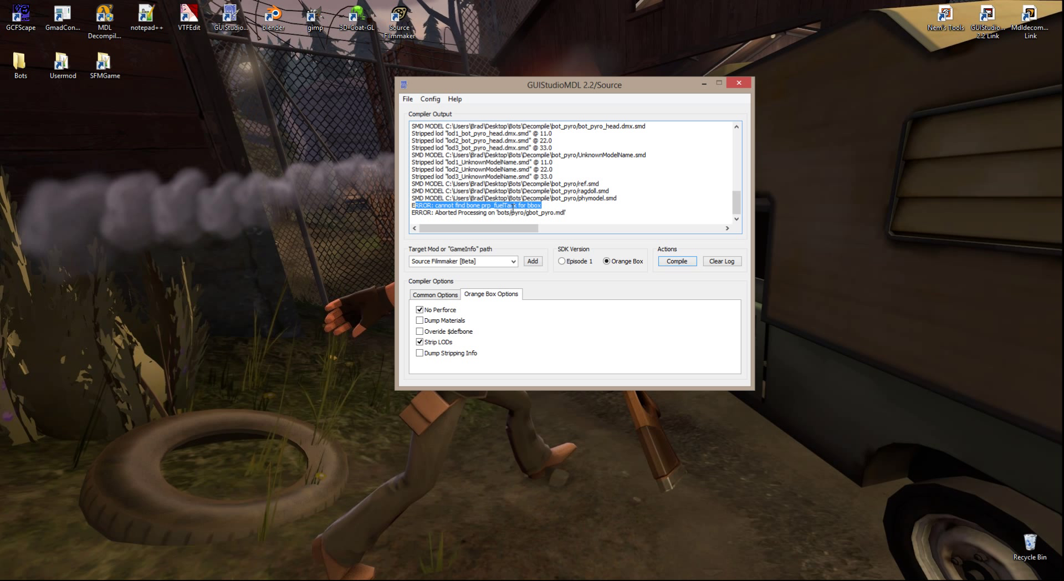
# Open mdldecompiler.qc from the desktop folder Bots\Decompile\bot_pyro in Notepad++ and find the prp_fuelTank hitbox line.
pyautogui.doubleClick(20, 65)
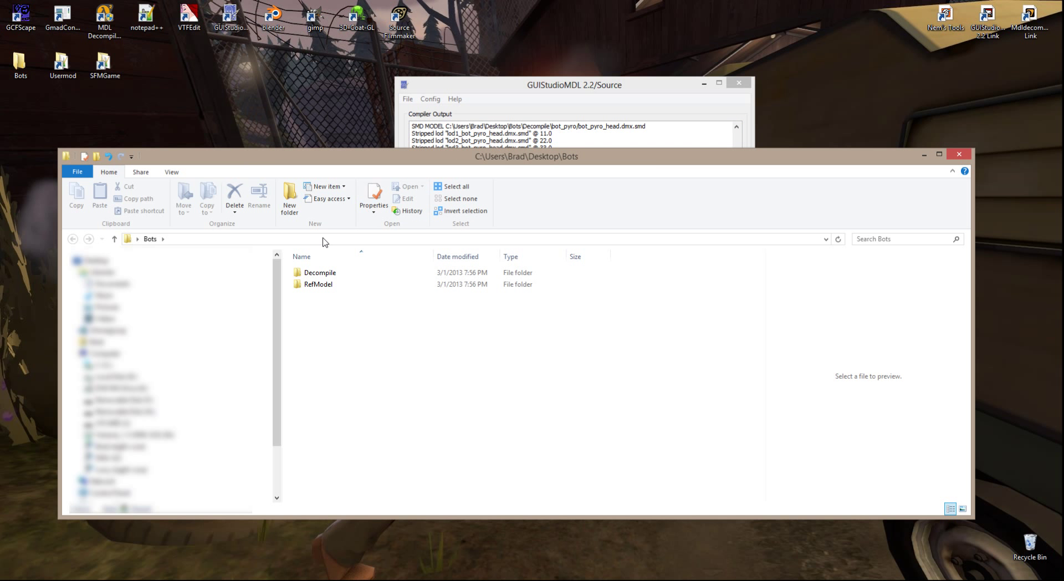
pyautogui.doubleClick(327, 273)
pyautogui.doubleClick(331, 274)
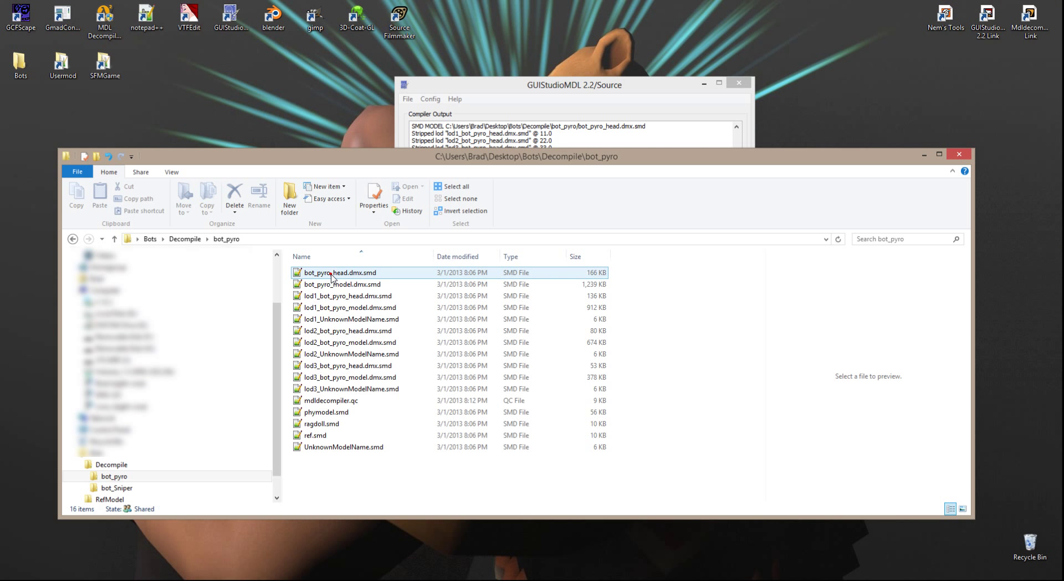
pyautogui.doubleClick(352, 401)
pyautogui.scroll(-7, 340, 349)
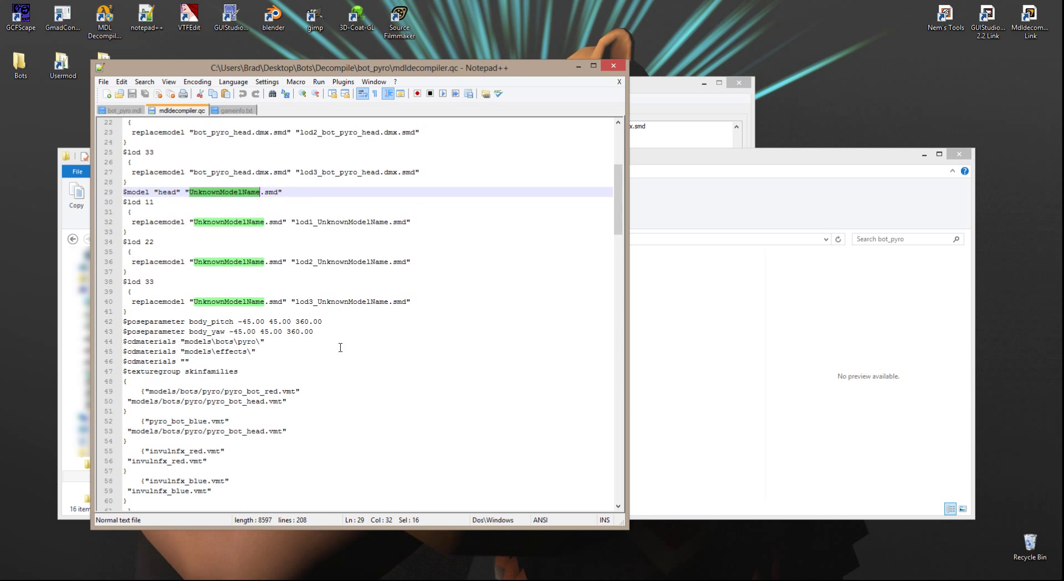
pyautogui.scroll(-13, 340, 348)
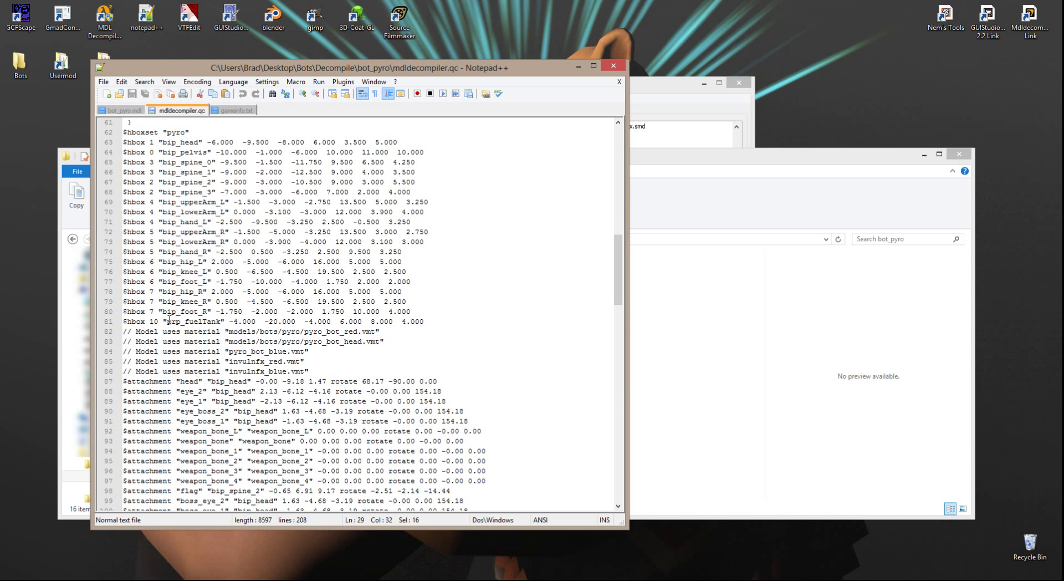
# Comment out the $hbox 10 "prp_fuelTank" line with //, save the QC file, and close the editor and folder windows.
pyautogui.click(124, 323)
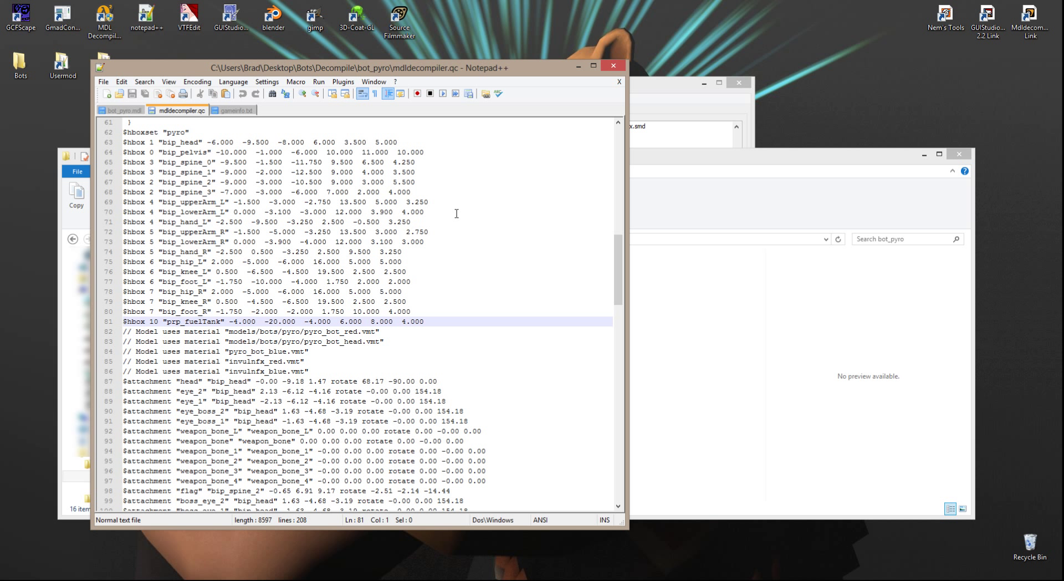
pyautogui.write('//')
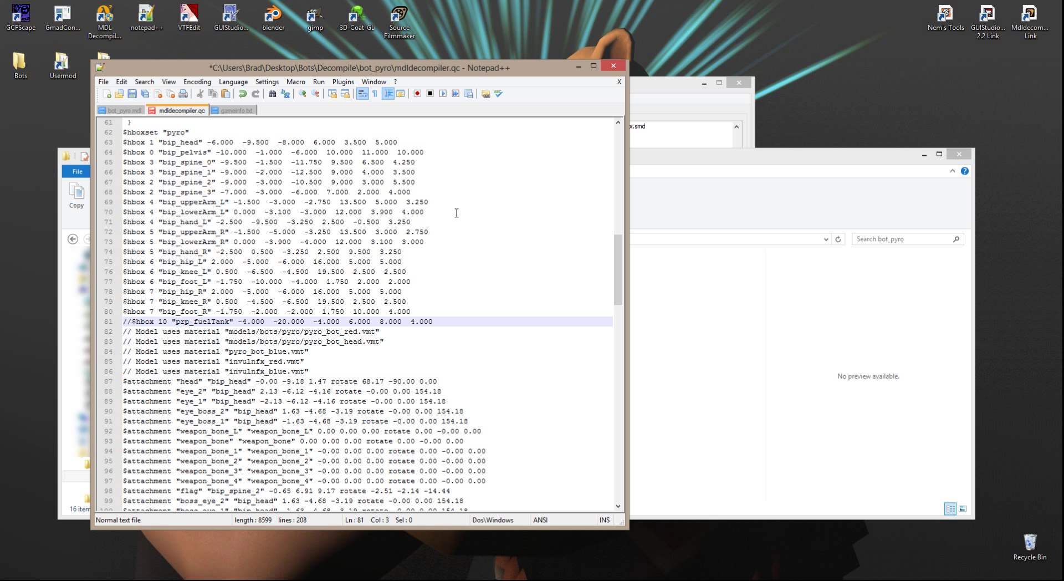
pyautogui.click(103, 81)
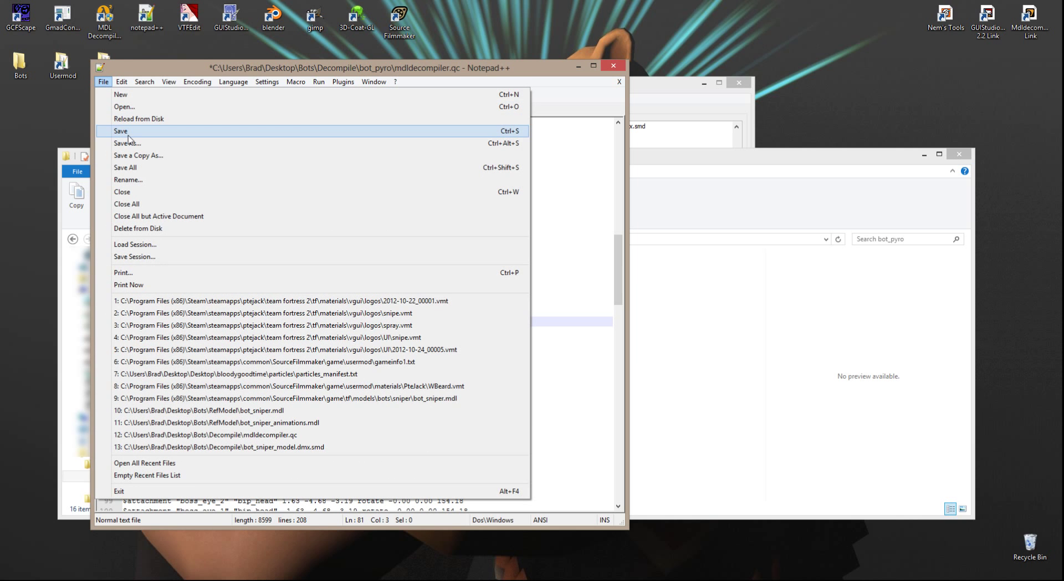
pyautogui.click(126, 132)
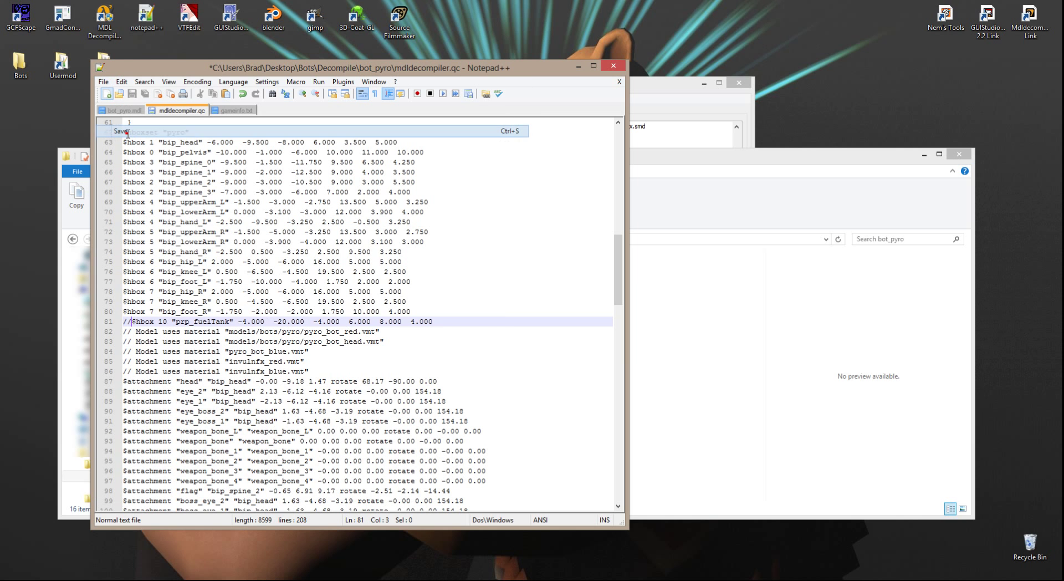
pyautogui.click(613, 65)
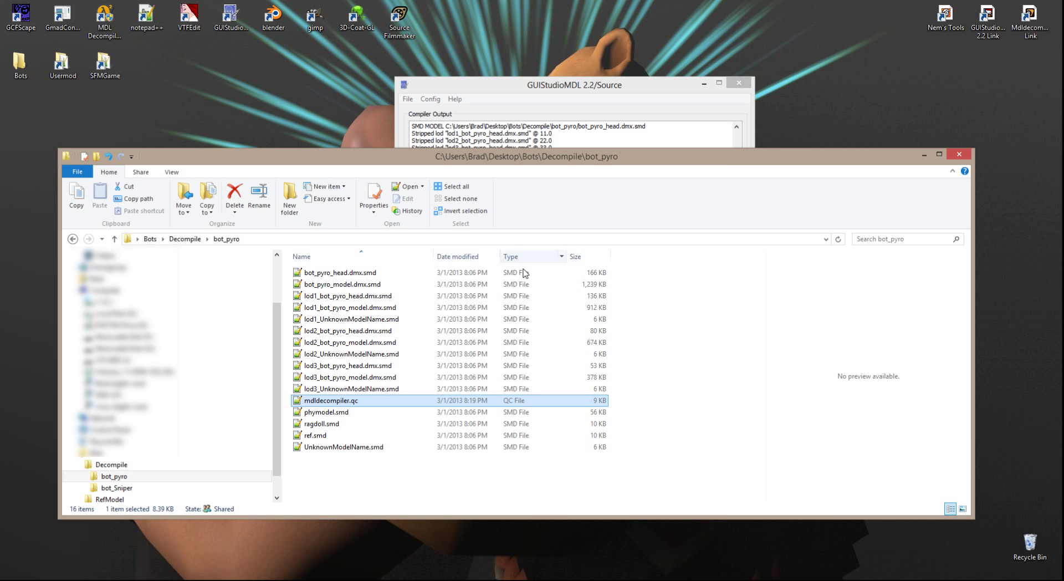
pyautogui.click(959, 155)
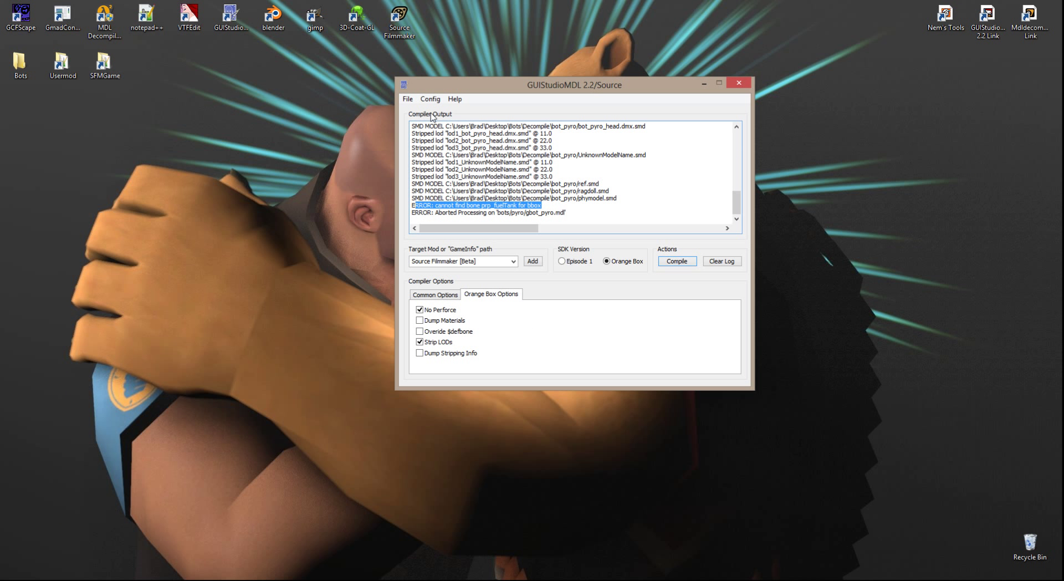
# Clear the compiler log, reload mdldecompiler.qc from the bot_pyro folder and compile it.
pyautogui.click(722, 262)
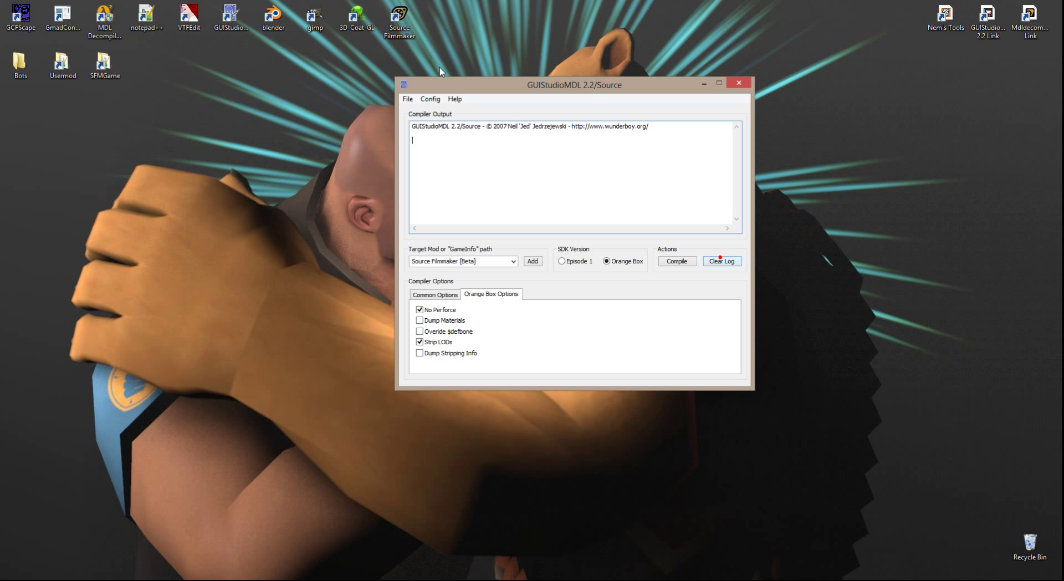
pyautogui.click(407, 99)
pyautogui.click(430, 114)
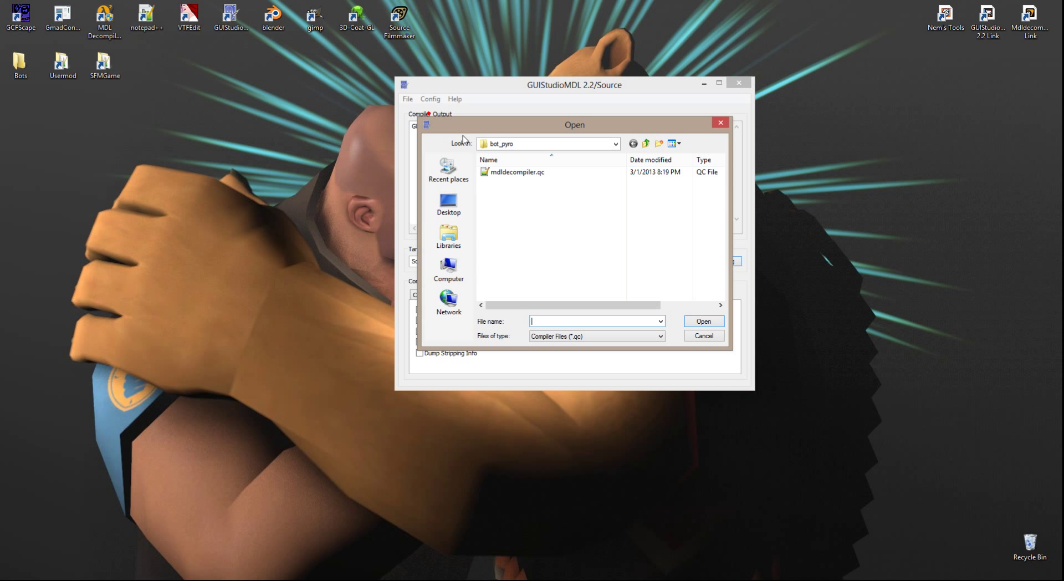
pyautogui.doubleClick(513, 172)
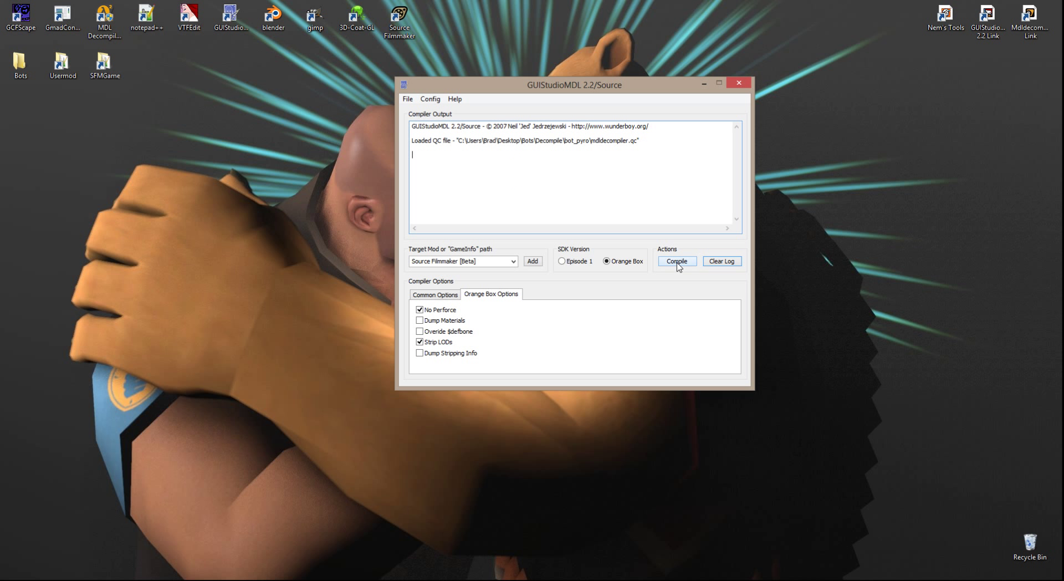
pyautogui.click(677, 261)
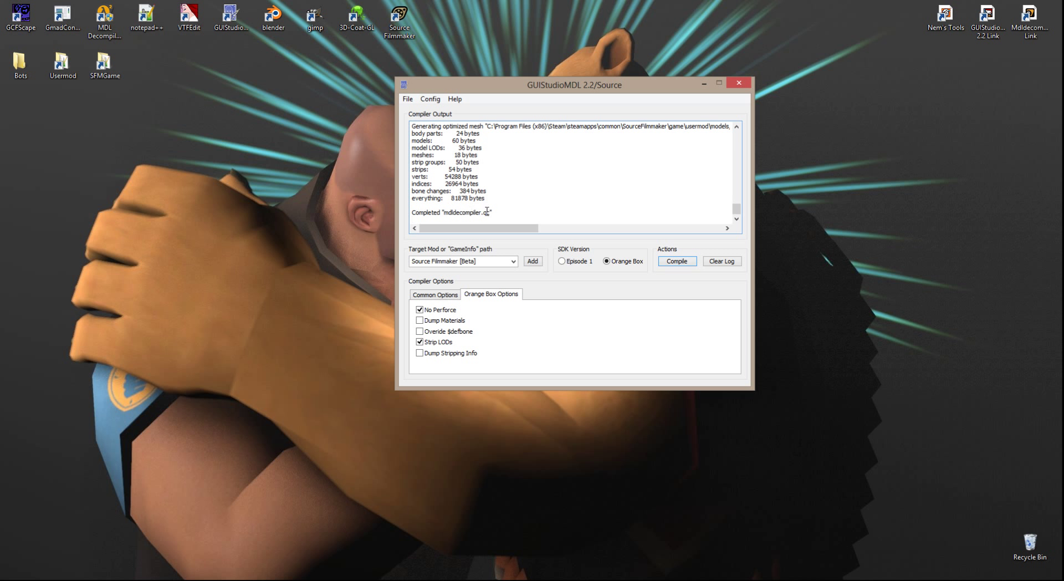
# Review the compiler output from the loaded QC path and game directory through to the final mesh statistics.
pyautogui.scroll(15, 529, 209)
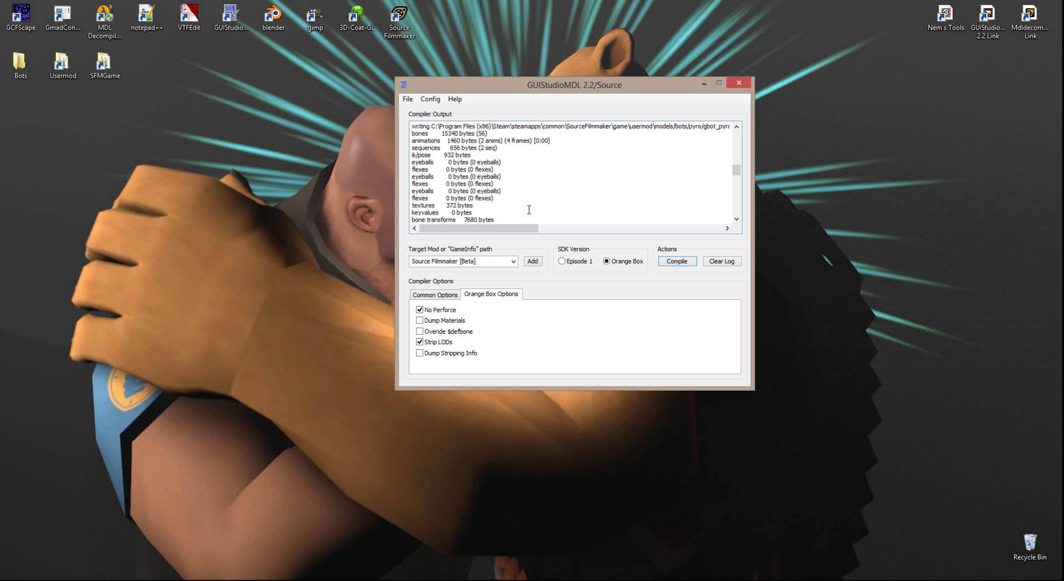
pyautogui.scroll(3, 529, 210)
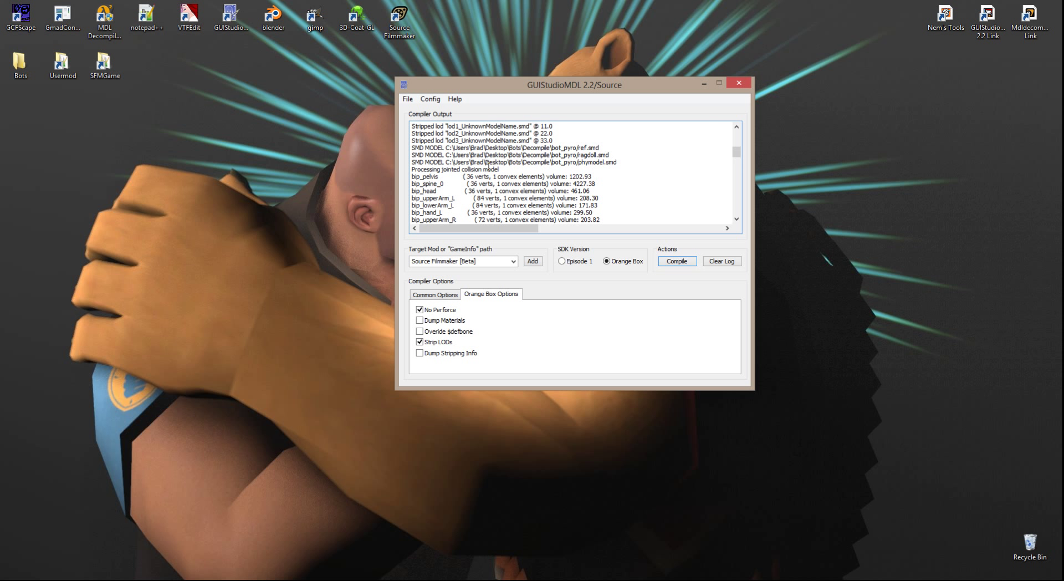
pyautogui.scroll(5, 544, 182)
pyautogui.scroll(2, 545, 182)
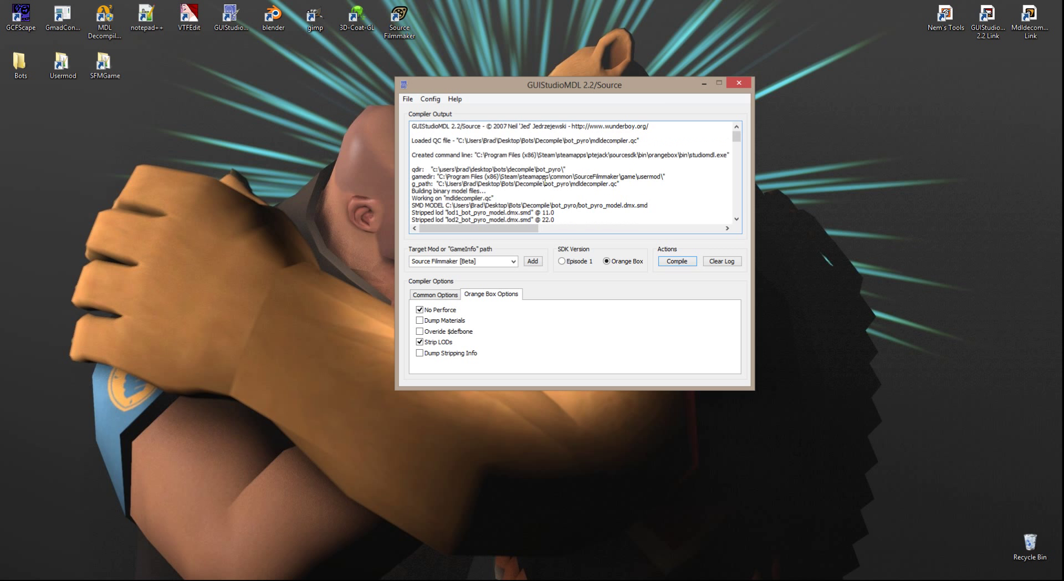
pyautogui.scroll(-8, 544, 180)
pyautogui.scroll(3, 545, 181)
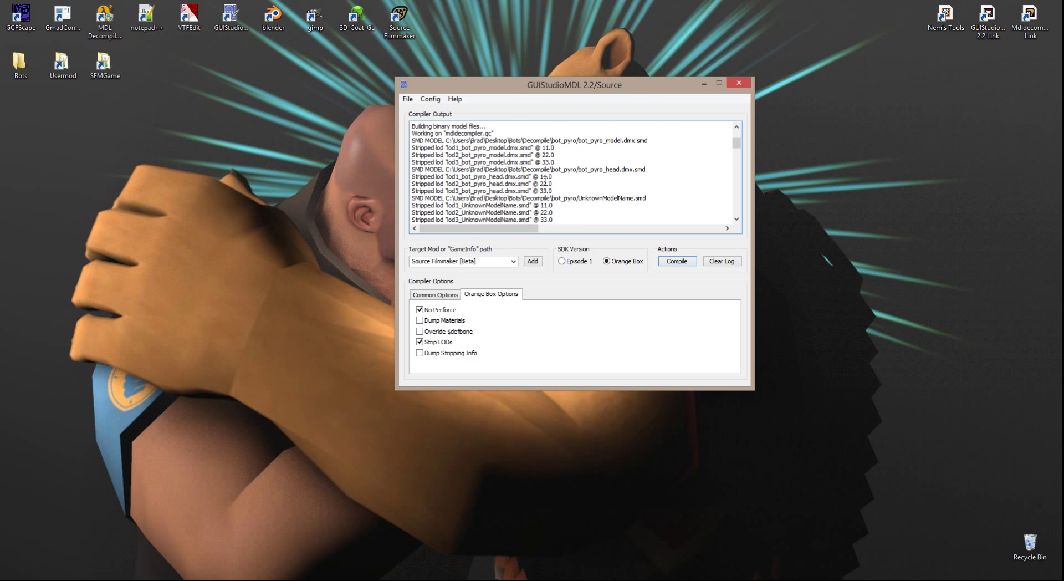
pyautogui.scroll(-9, 544, 182)
pyautogui.scroll(-3, 545, 181)
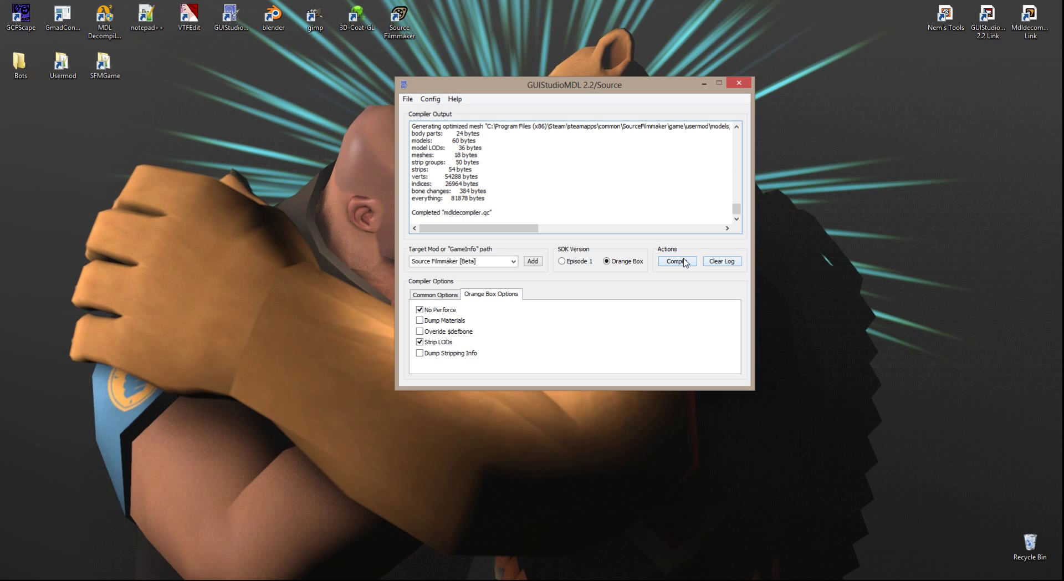
# Minimize the compiler and launch Source Filmmaker through Steam.
pyautogui.click(704, 83)
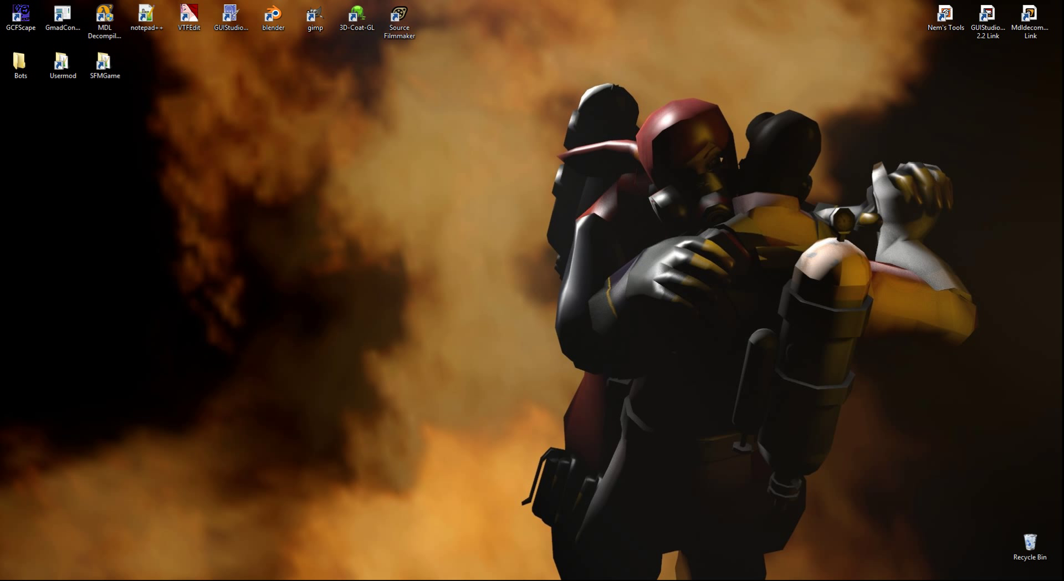
pyautogui.click(959, 576)
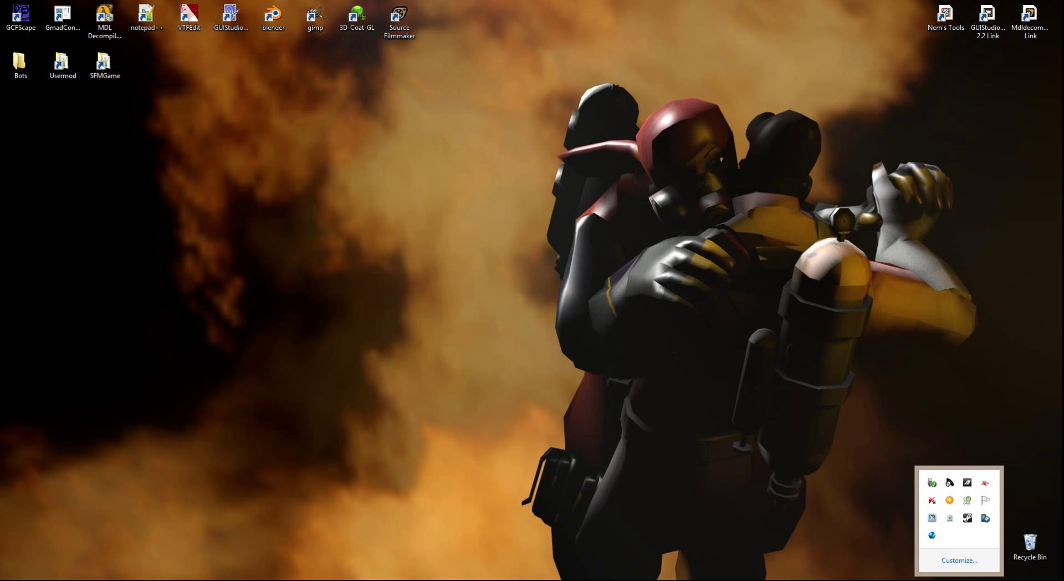
pyautogui.rightClick(967, 519)
pyautogui.click(975, 340)
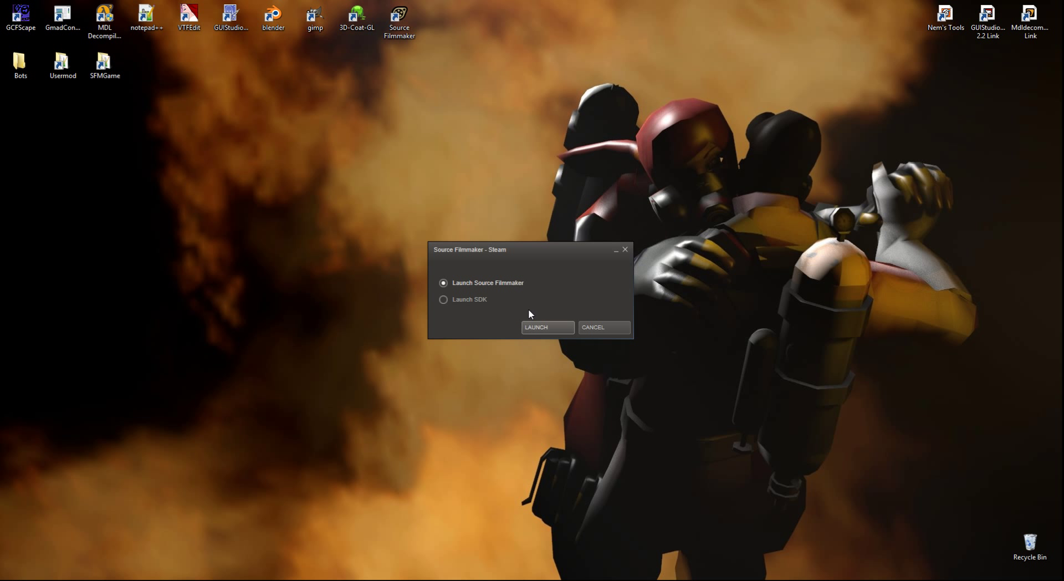
pyautogui.click(541, 327)
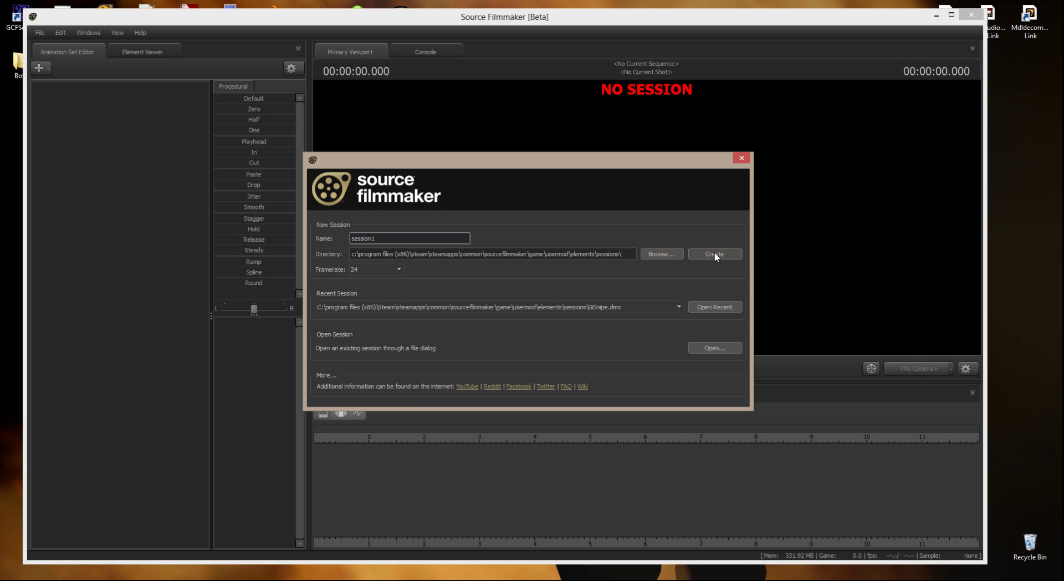
# Create a new session named session1 at 24 fps and load the map stage_big.bsp.
pyautogui.click(712, 254)
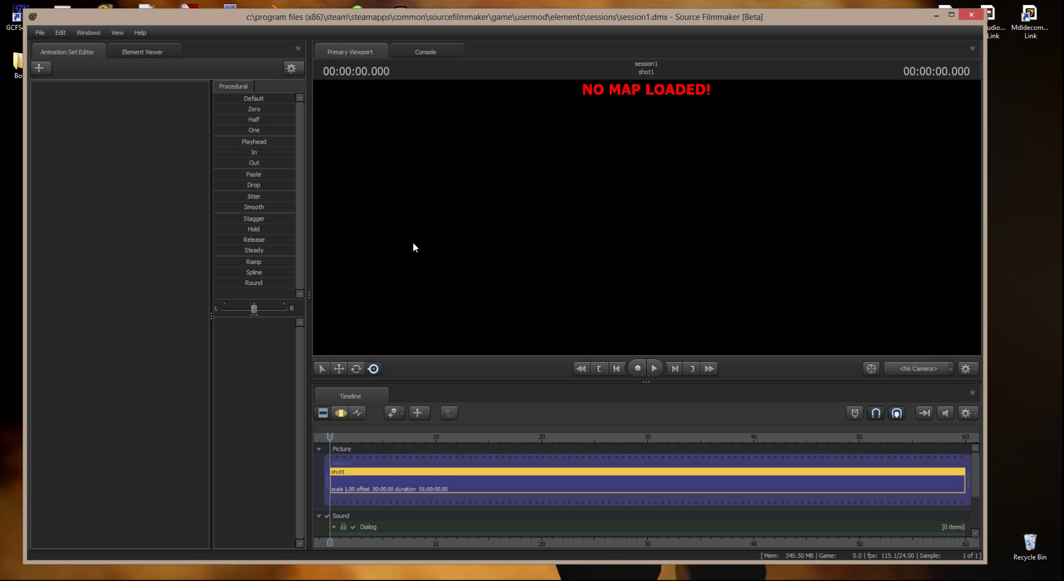
pyautogui.rightClick(414, 247)
pyautogui.click(458, 339)
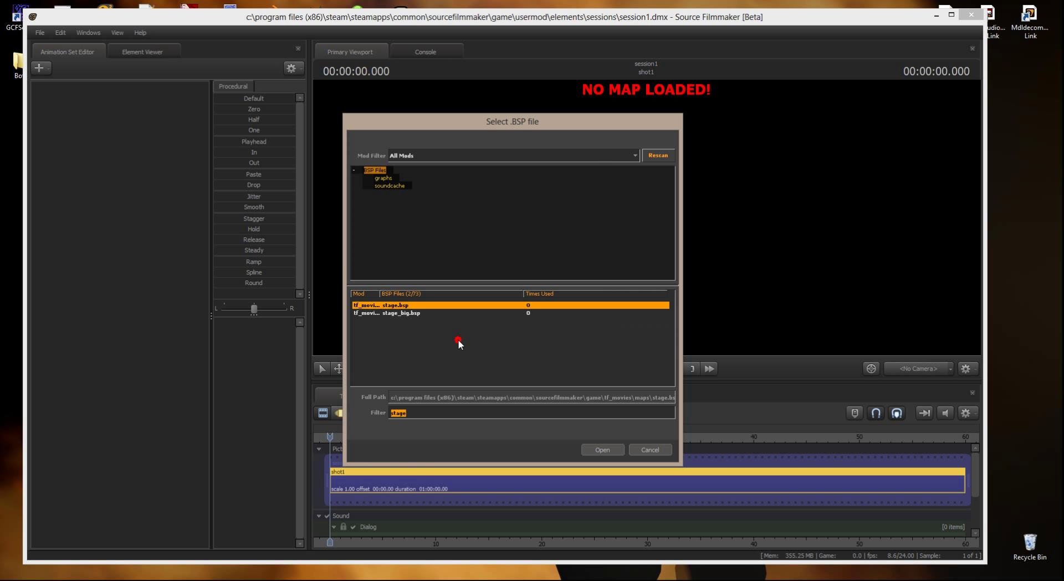
pyautogui.click(407, 313)
pyautogui.doubleClick(407, 313)
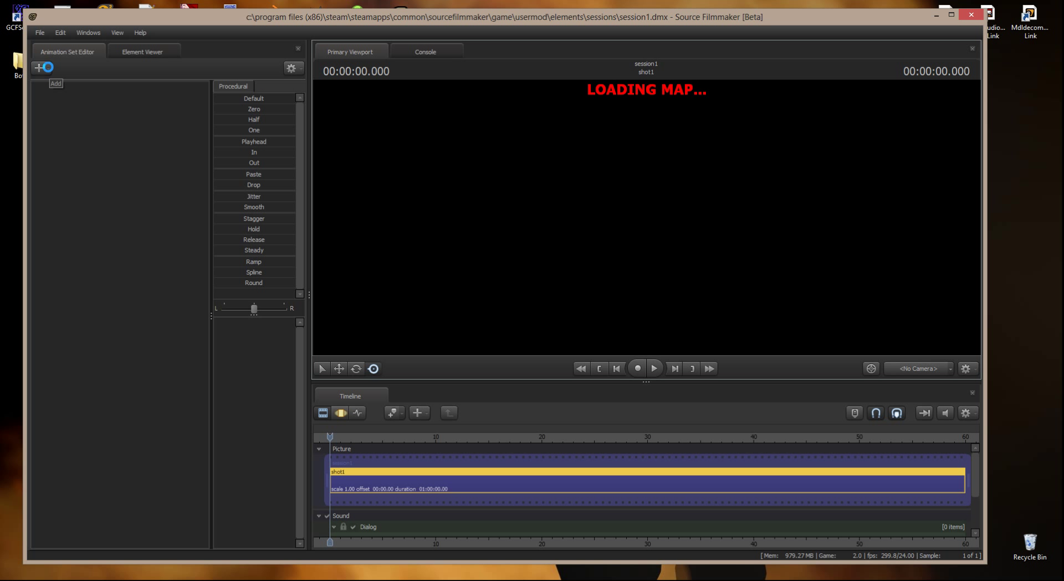
# Switch the timeline to the Motion Editor and move the work camera back within the stage.
pyautogui.click(49, 67)
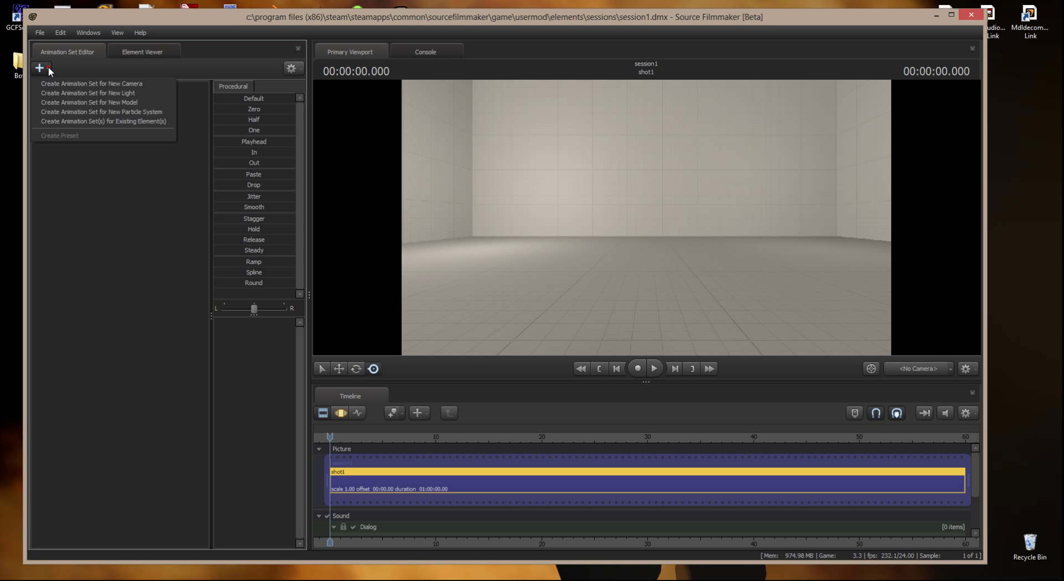
pyautogui.click(127, 66)
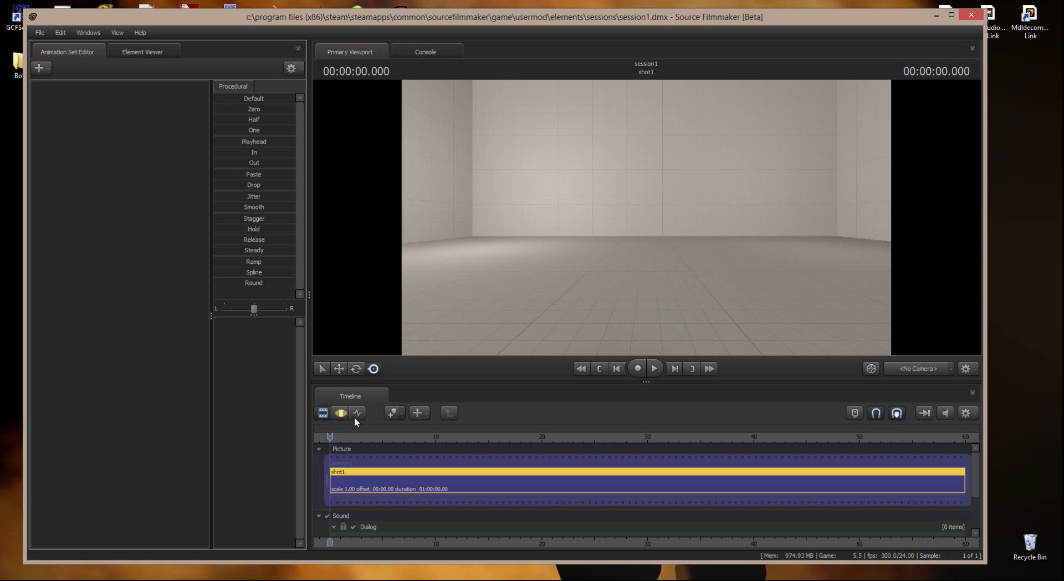
pyautogui.click(339, 413)
pyautogui.moveTo(524, 203); pyautogui.dragTo(649, 221)
pyautogui.press('s')
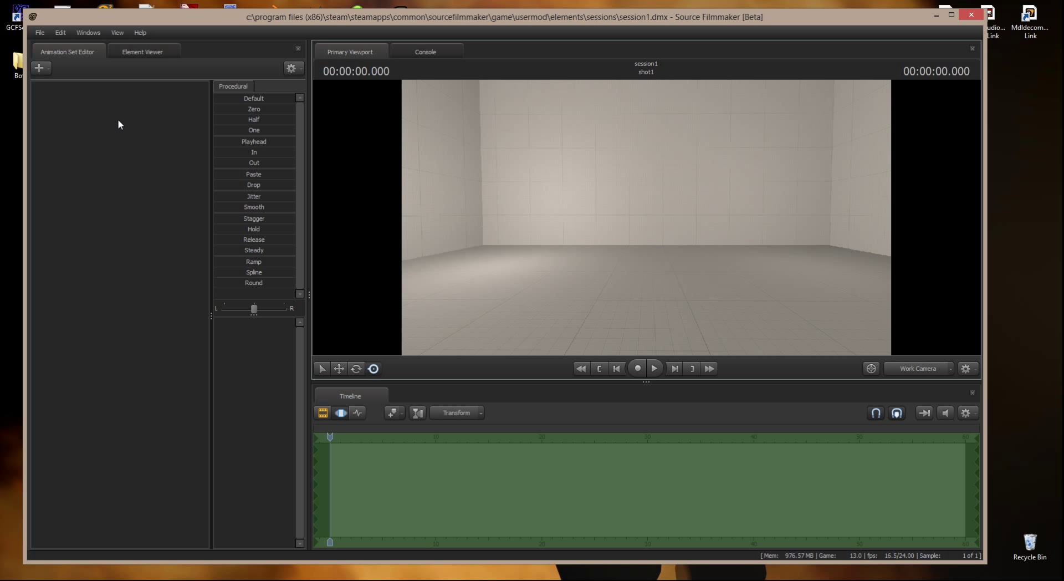
# Start adding an animation set for a new model, list models from all mods and clear the name filter.
pyautogui.click(47, 66)
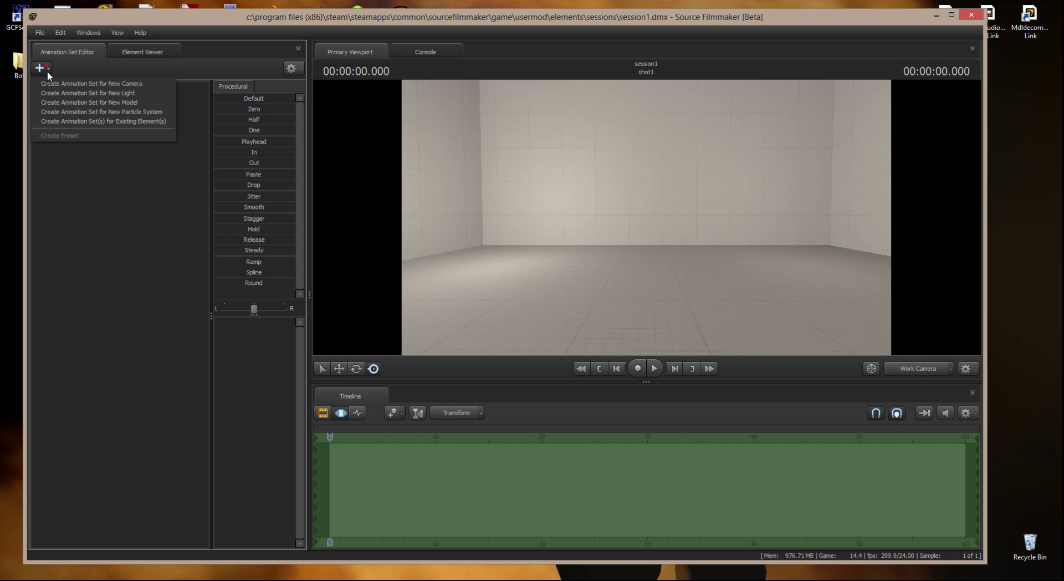
pyautogui.click(60, 102)
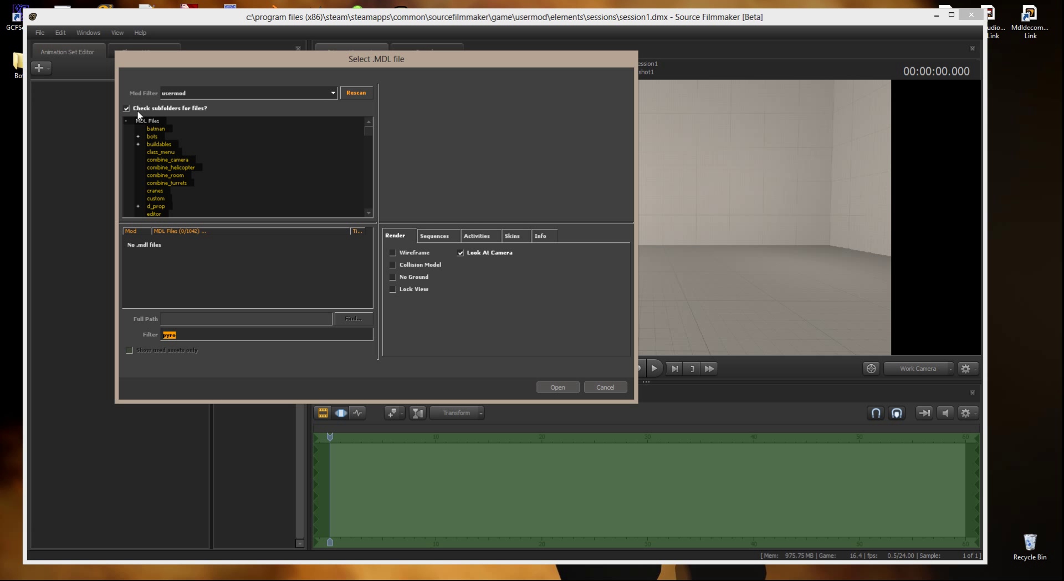
pyautogui.click(334, 93)
pyautogui.click(273, 103)
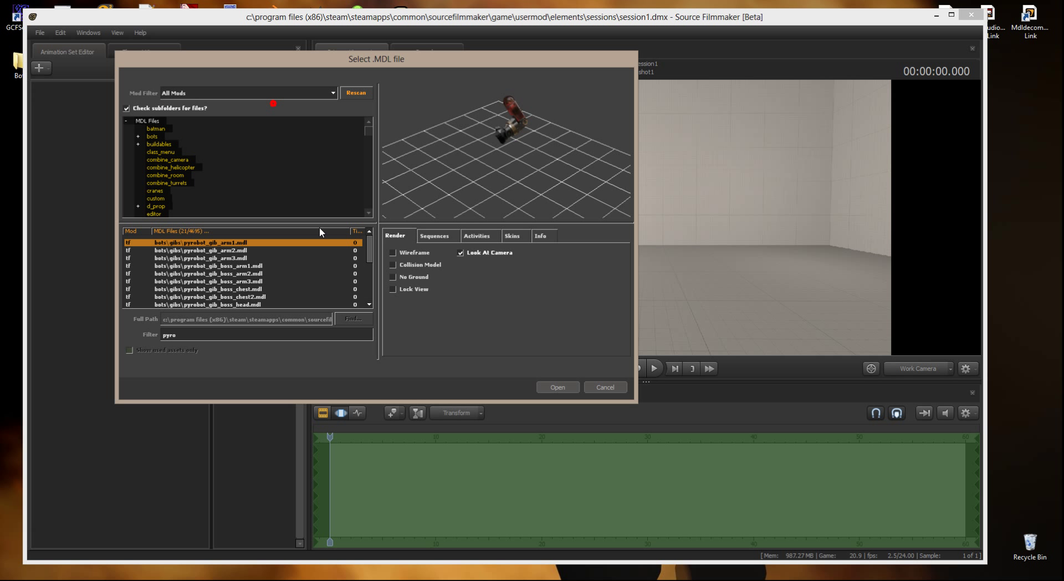
pyautogui.doubleClick(192, 338)
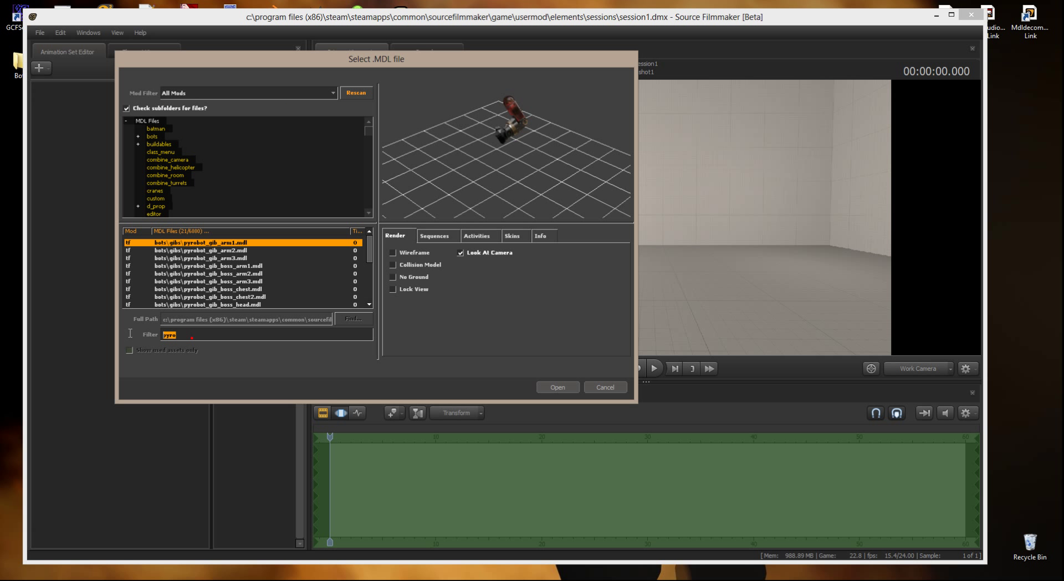
pyautogui.press('BackSpace')
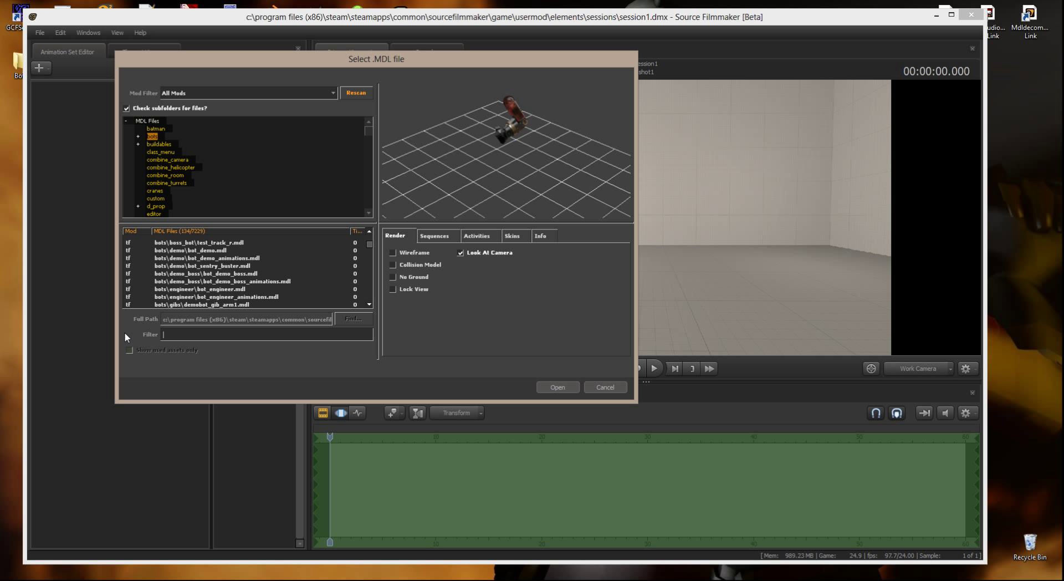
# Browse the unfiltered model list and preview models from the bots folder and the root, including bomb_mechanism.mdl and advisor.mdl.
pyautogui.click(220, 244)
pyautogui.scroll(2, 277, 255)
pyautogui.scroll(2, 282, 257)
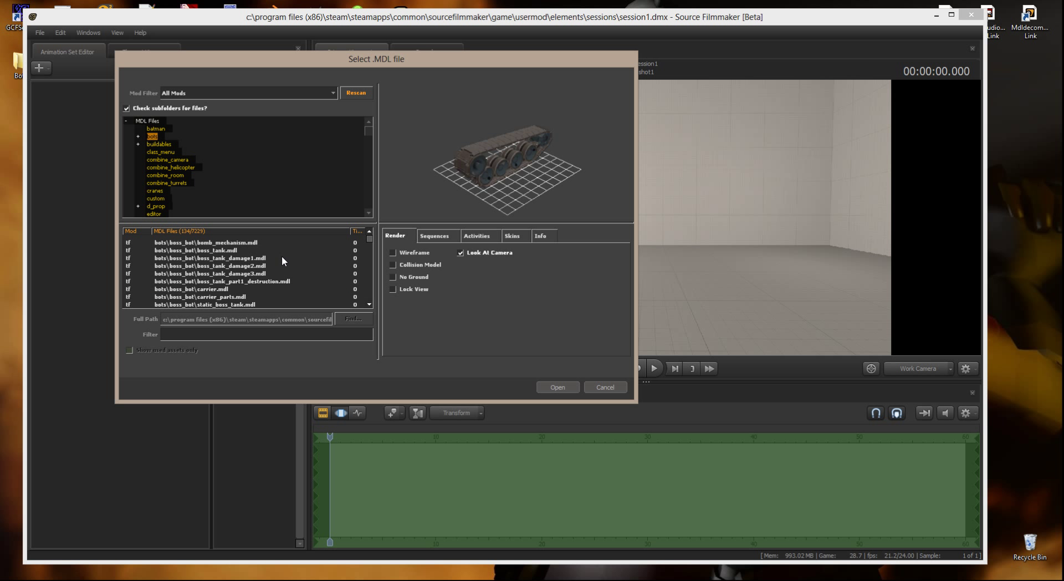
pyautogui.click(248, 242)
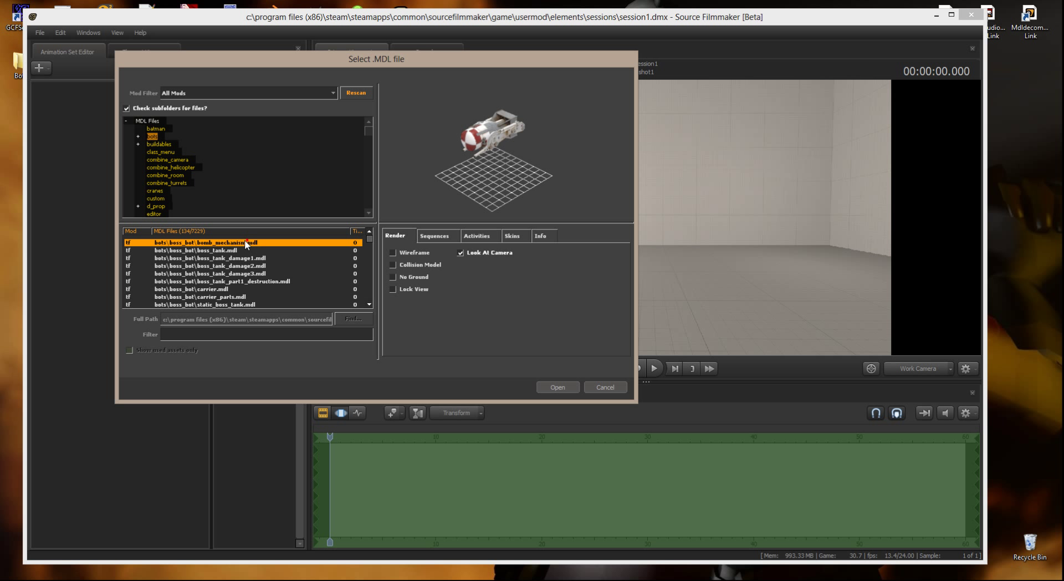
pyautogui.click(147, 120)
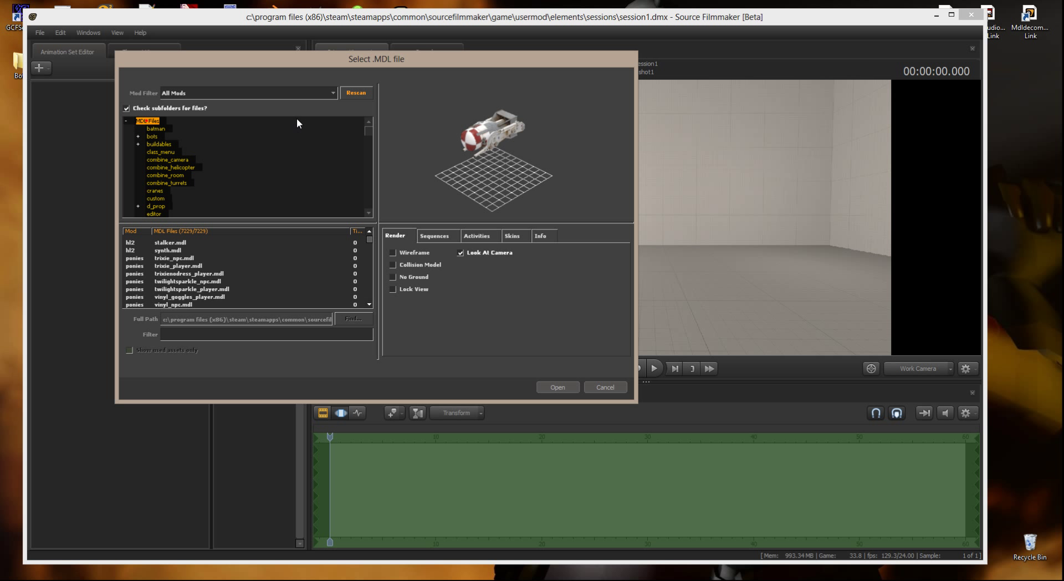
pyautogui.click(179, 230)
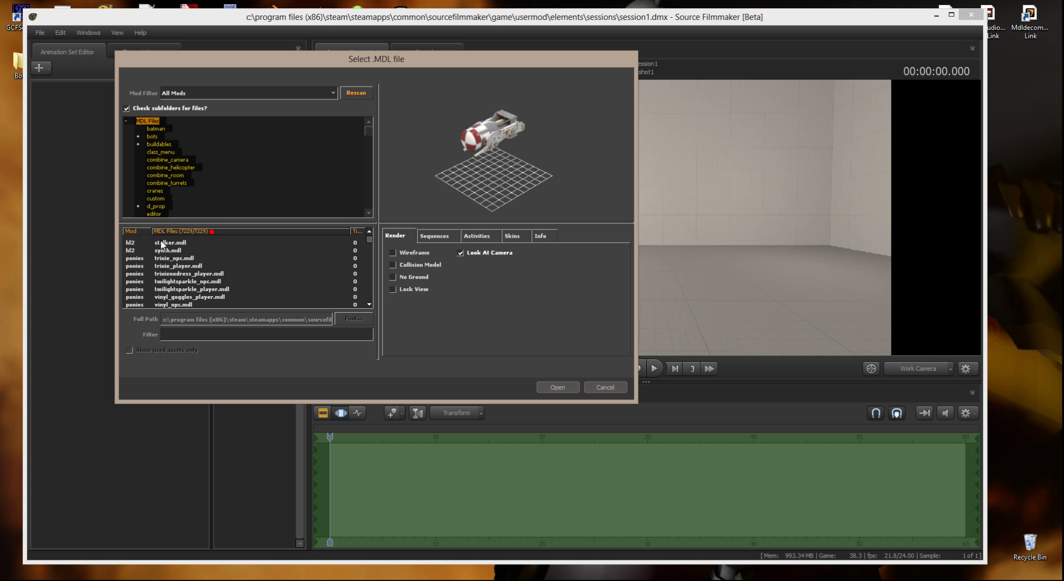
pyautogui.click(297, 246)
pyautogui.scroll(10, 298, 247)
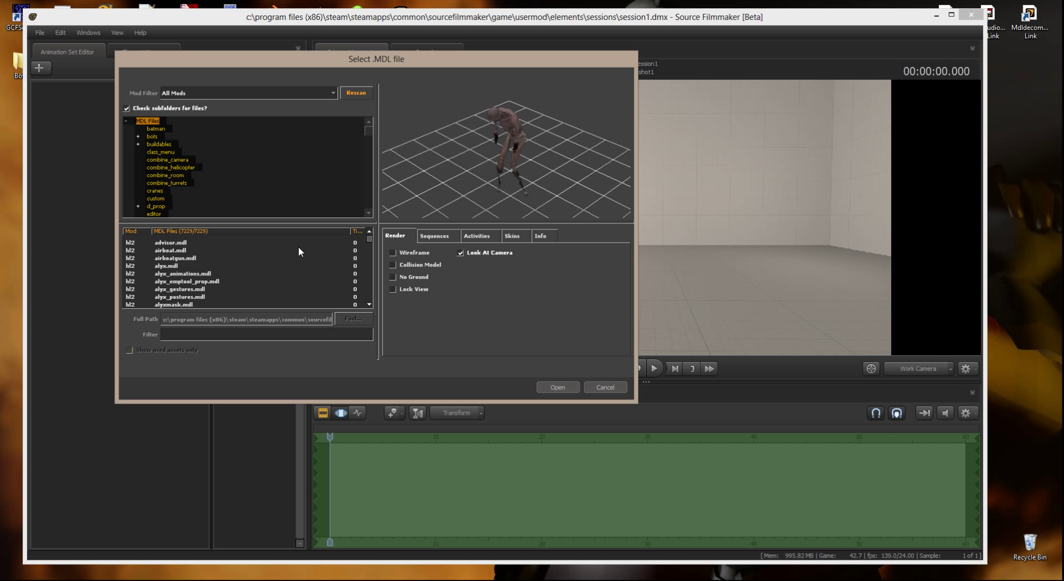
pyautogui.click(178, 244)
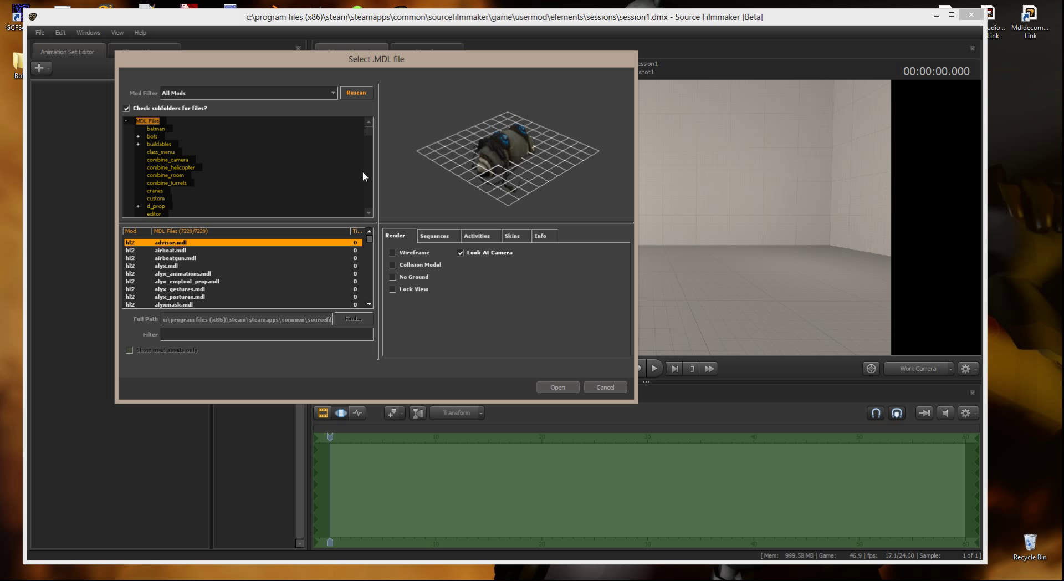
# Restrict the models to usermod, filter them by "pyr" and add bots\pyro\gbot_pyro.mdl to the session.
pyautogui.click(332, 93)
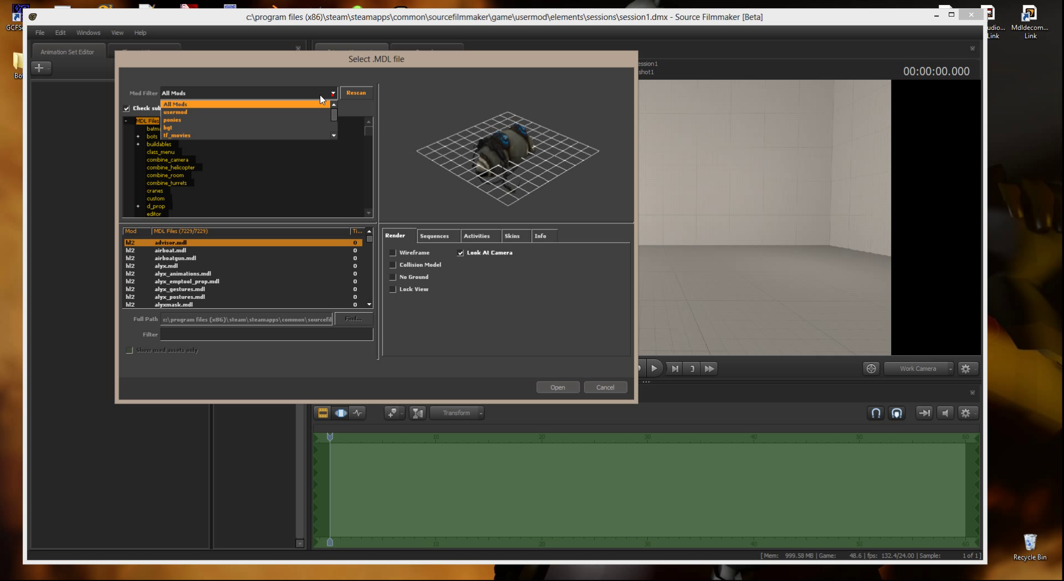
pyautogui.click(208, 112)
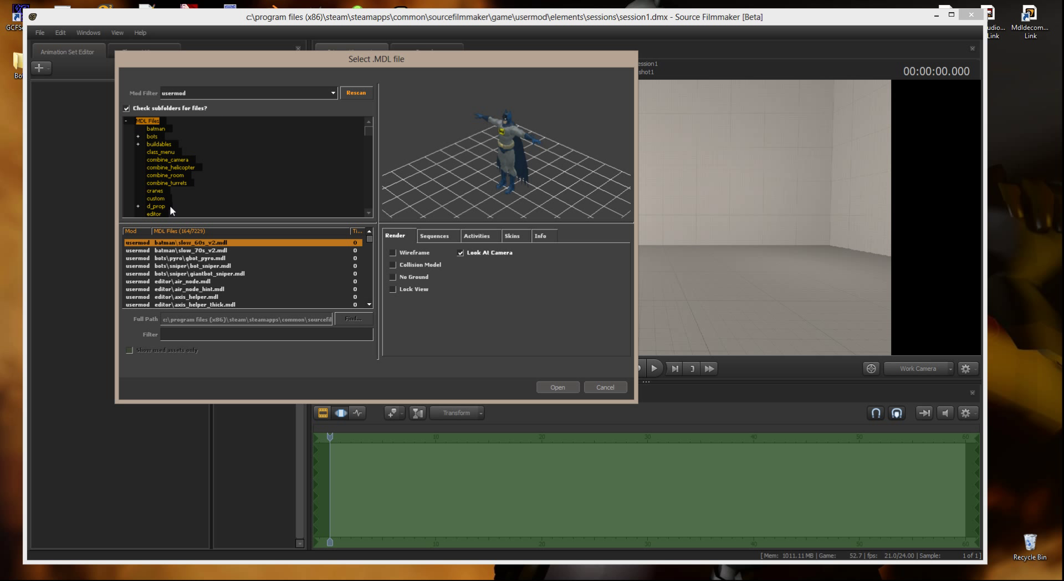
pyautogui.click(176, 333)
pyautogui.write('pyr')
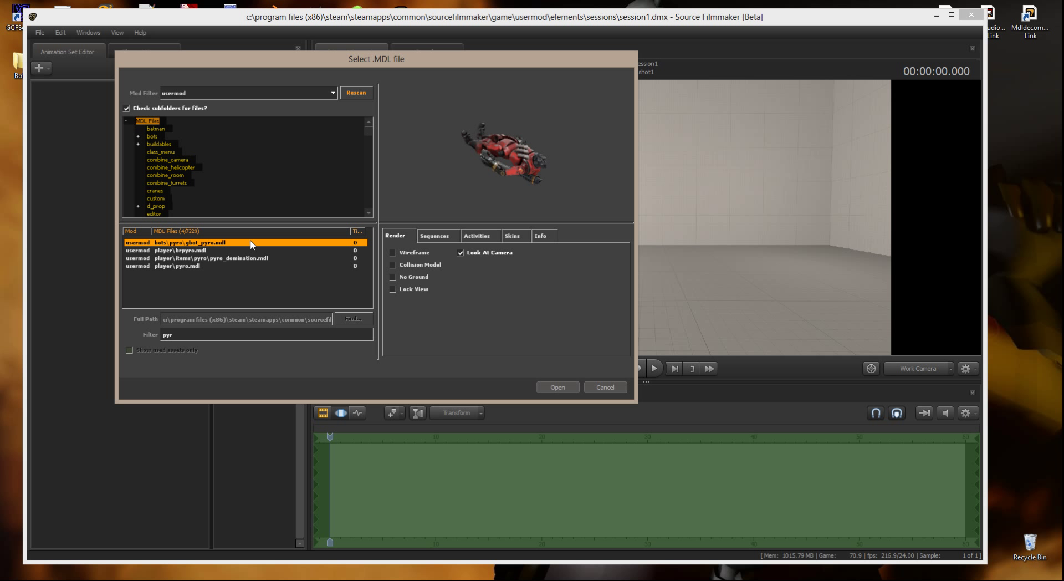
pyautogui.click(565, 385)
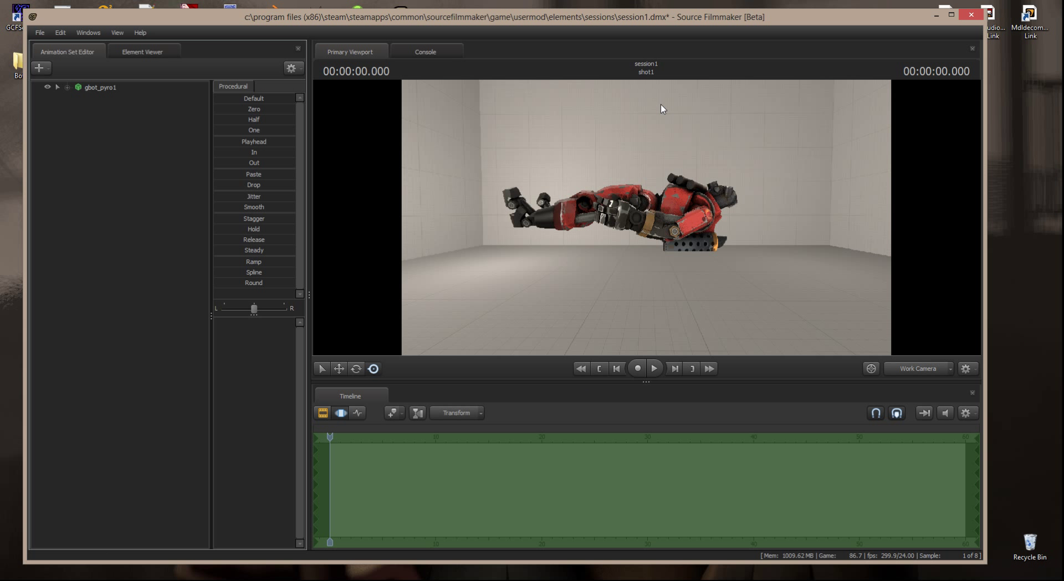
# Select the gbot_pyro1 animation set, apply the Default preset and inspect the model and its bones from the side and above.
pyautogui.moveTo(660, 104)
pyautogui.mouseDown()
pyautogui.moveTo(660, 119)
pyautogui.moveTo(660, 89)
pyautogui.moveTo(660, 103)
pyautogui.mouseUp()
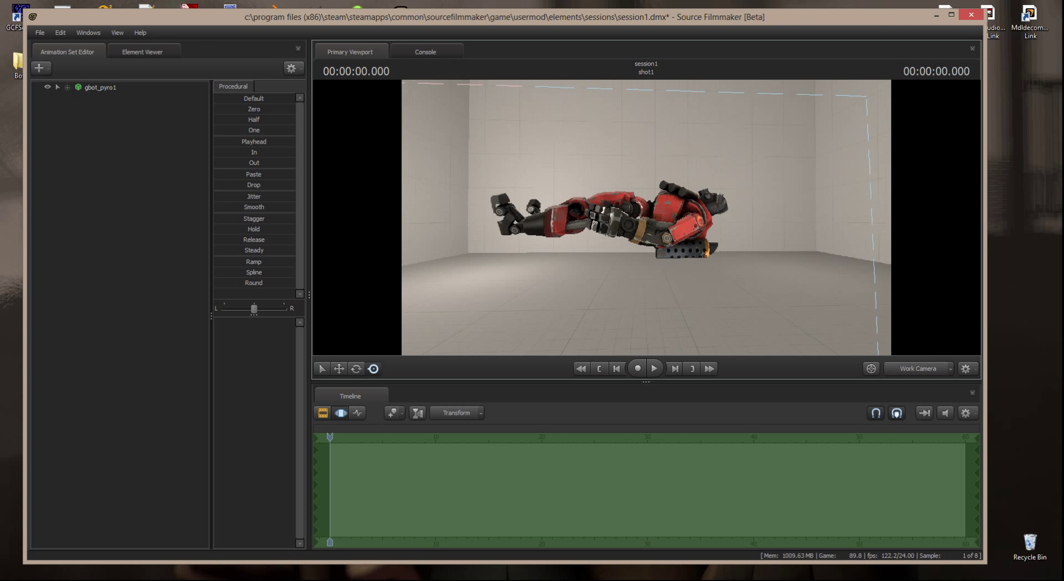
pyautogui.click(93, 87)
pyautogui.moveTo(658, 149); pyautogui.dragTo(612, 170)
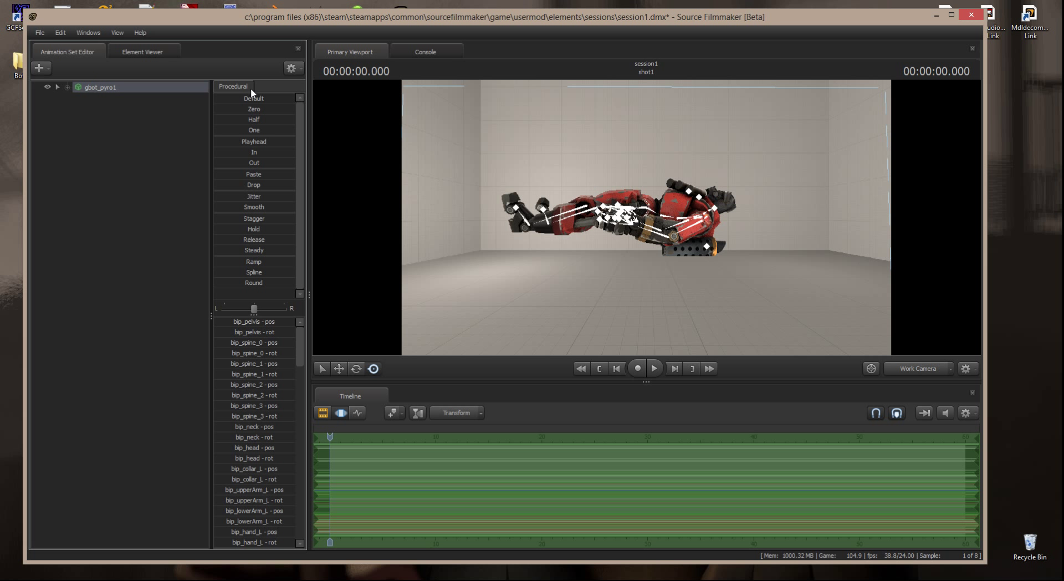
pyautogui.moveTo(215, 100); pyautogui.dragTo(295, 100)
pyautogui.moveTo(676, 230); pyautogui.dragTo(675, 248)
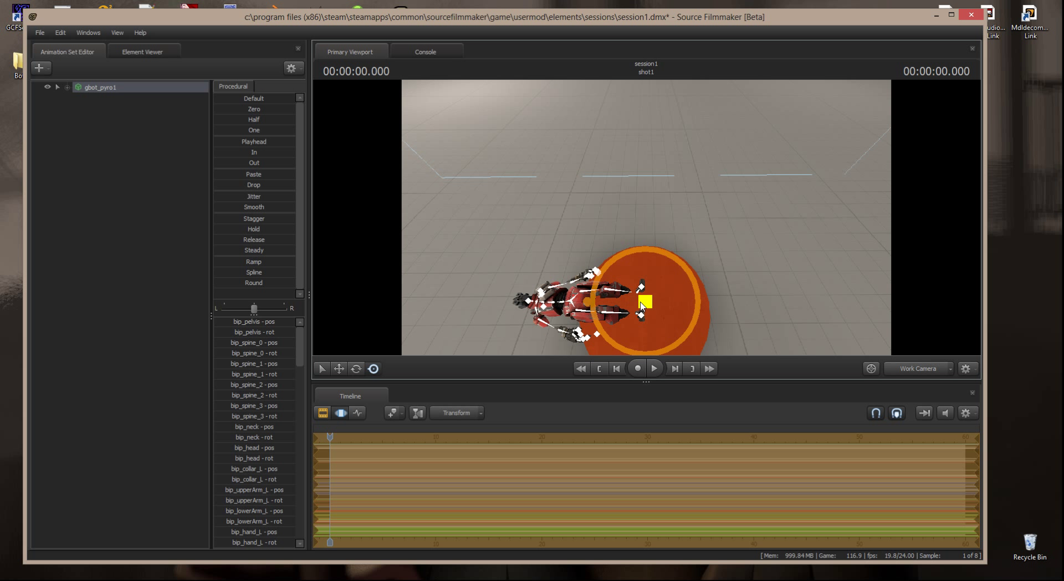
pyautogui.click(640, 302)
# Quit Source Filmmaker without saving and open mdldecompiler.qc from the Bots\Decompile\bot_pyro folder in Notepad++.
pyautogui.click(971, 15)
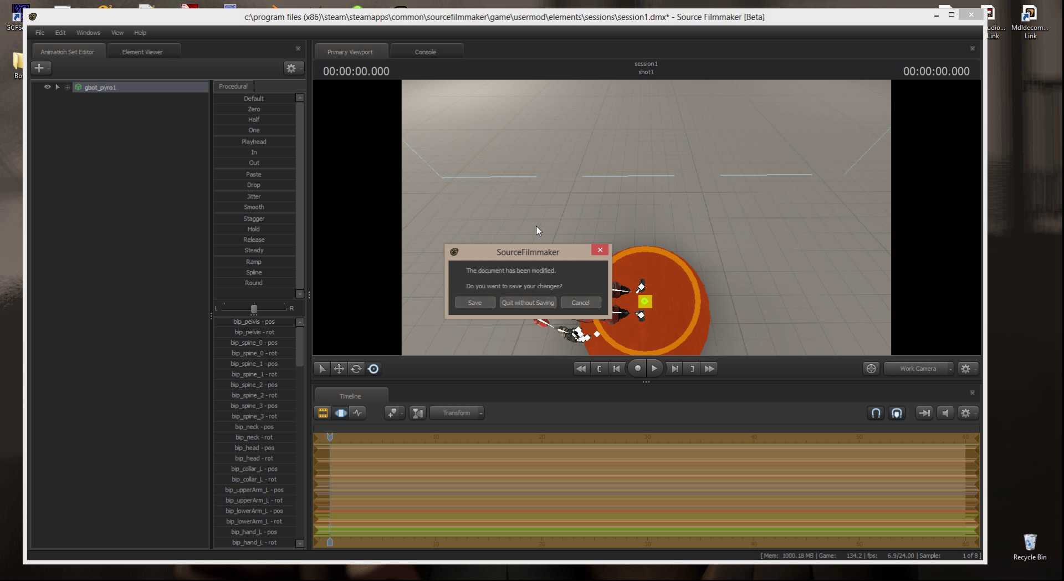
pyautogui.click(523, 300)
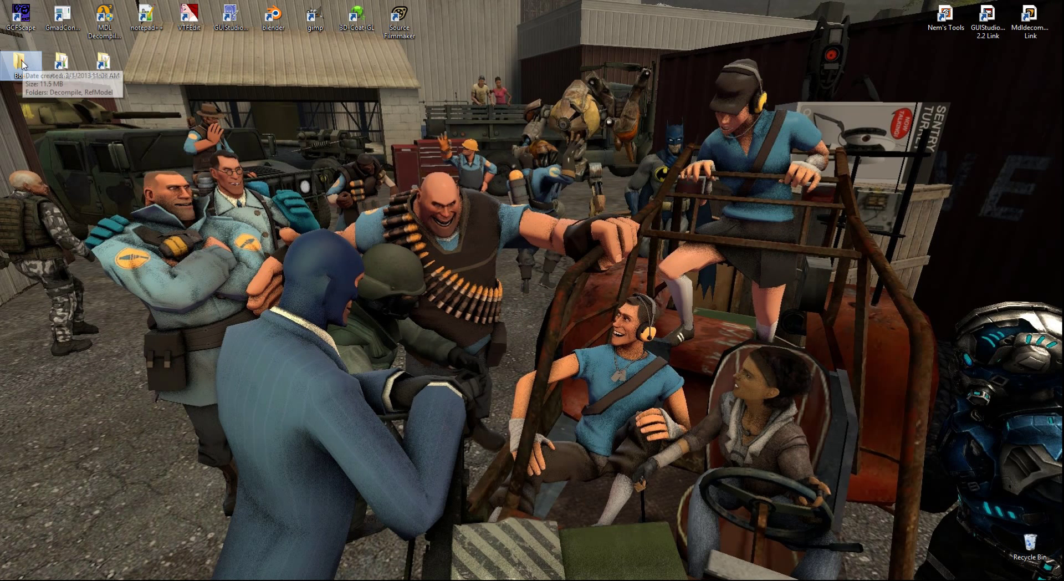
pyautogui.doubleClick(21, 65)
pyautogui.click(316, 272)
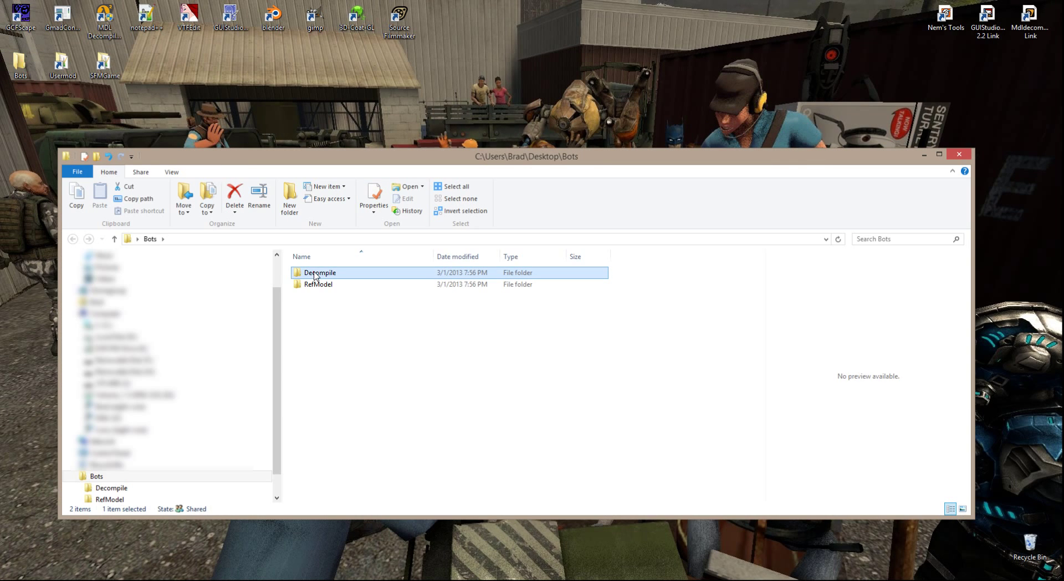
pyautogui.doubleClick(318, 274)
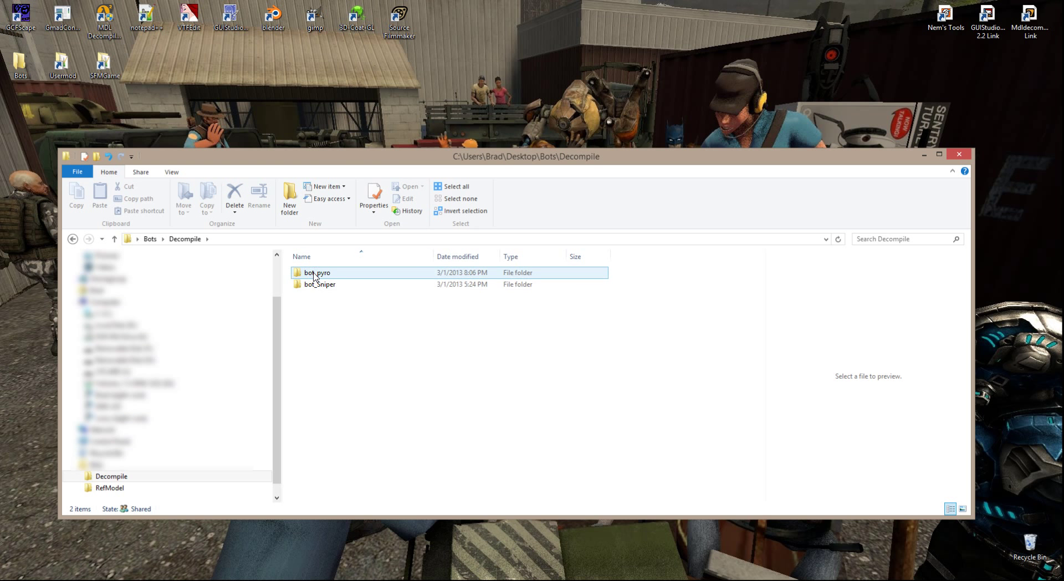
pyautogui.doubleClick(315, 275)
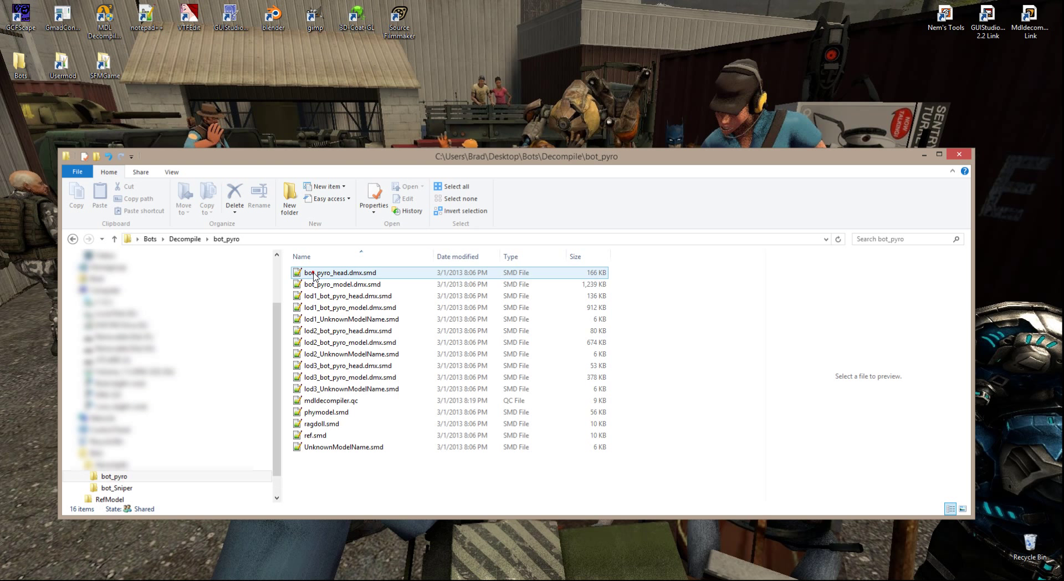
pyautogui.click(331, 400)
pyautogui.doubleClick(332, 400)
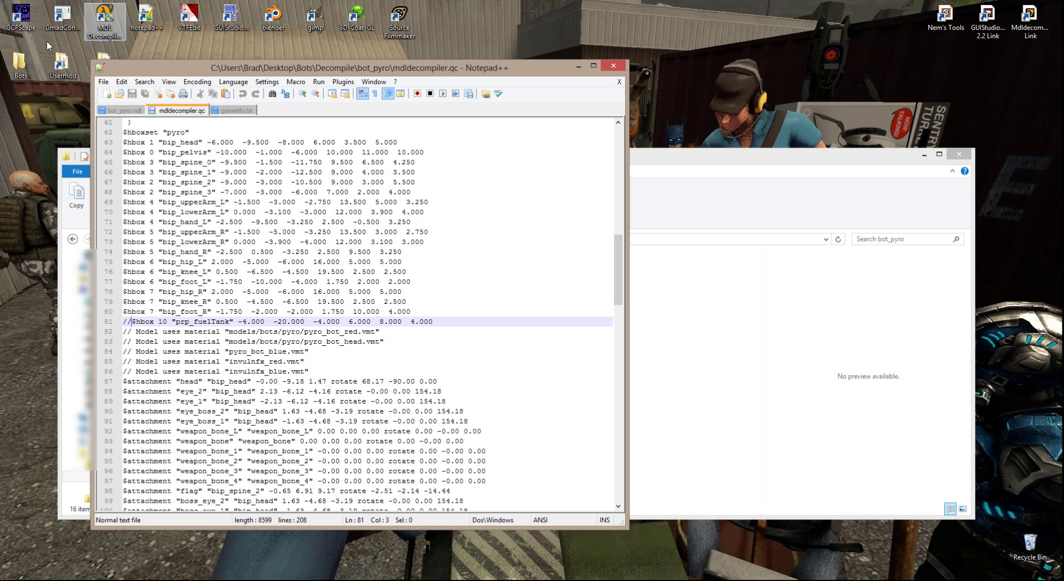
# Insert a new line with the $scale command directly below the $modelname line of the QC file.
pyautogui.scroll(20, 331, 236)
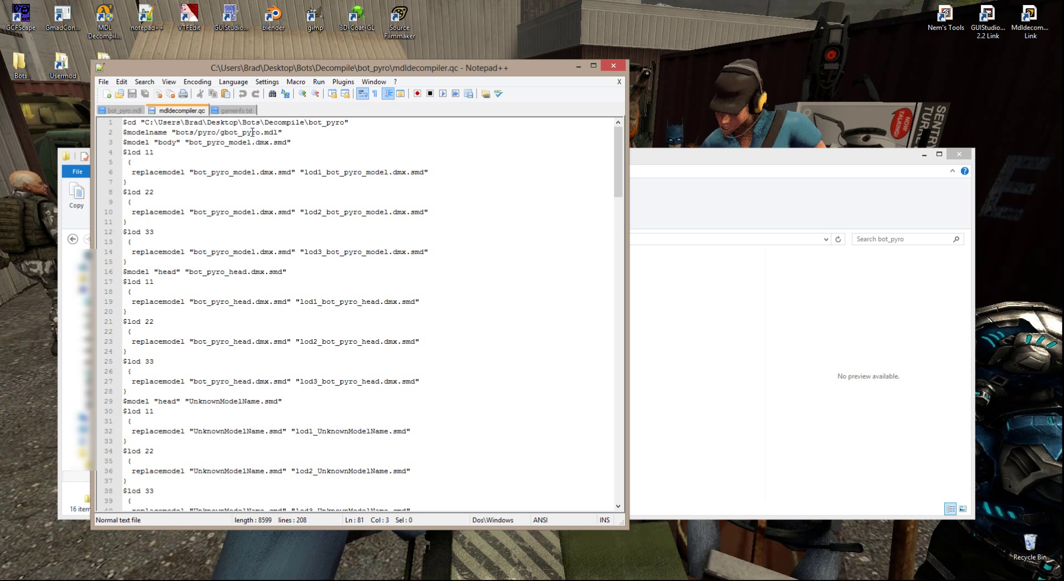
pyautogui.click(288, 134)
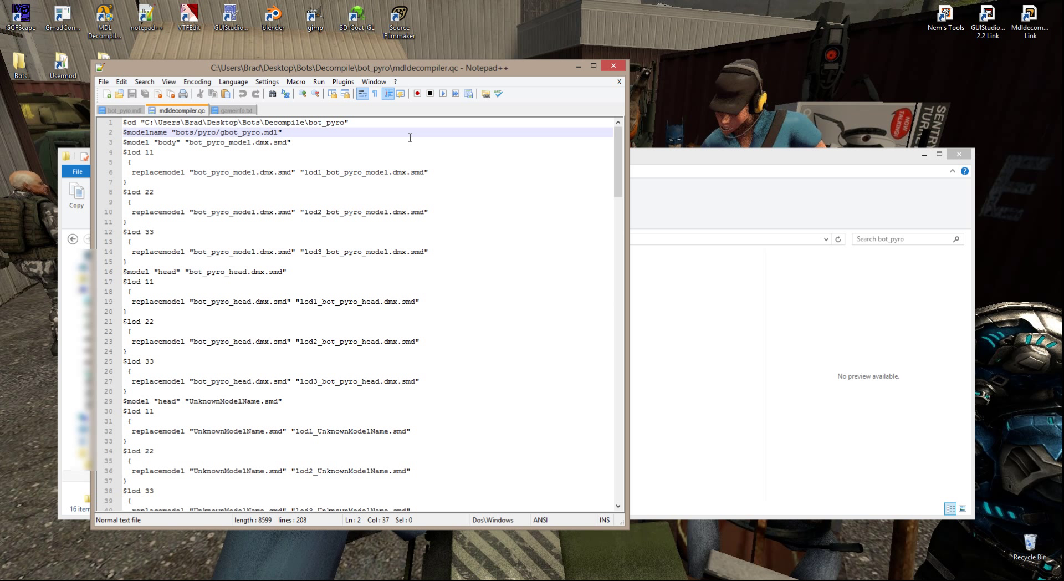
pyautogui.press('Return')
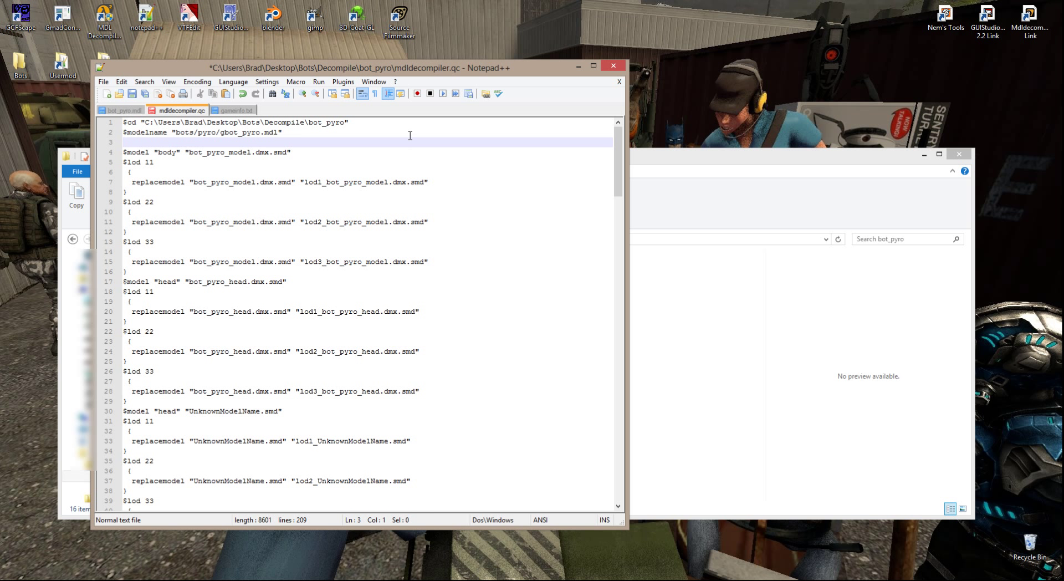
pyautogui.write('$scale')
# Open the Mdldecompiler page on the Valve Developer Community wiki, search for qc and go to the QC Commands category.
pyautogui.doubleClick(1026, 20)
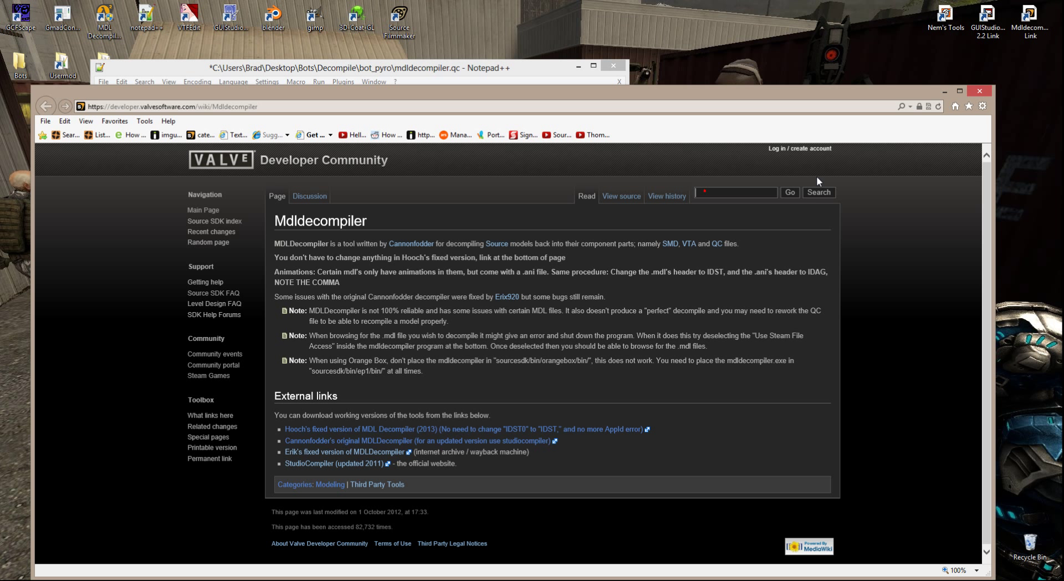
pyautogui.write('c')
pyautogui.press('Return')
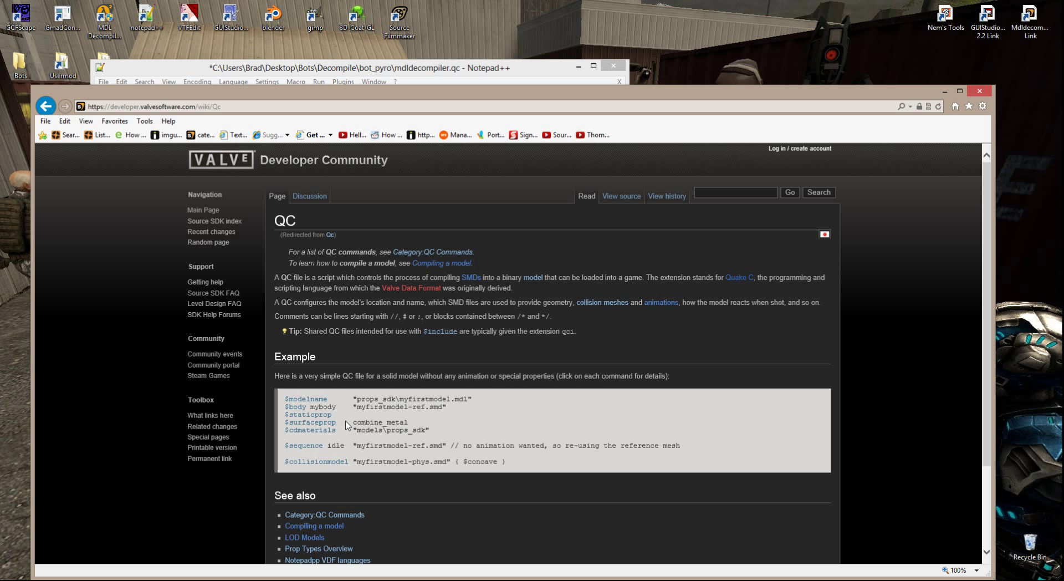
pyautogui.scroll(-2, 347, 475)
pyautogui.scroll(2, 380, 288)
pyautogui.click(332, 514)
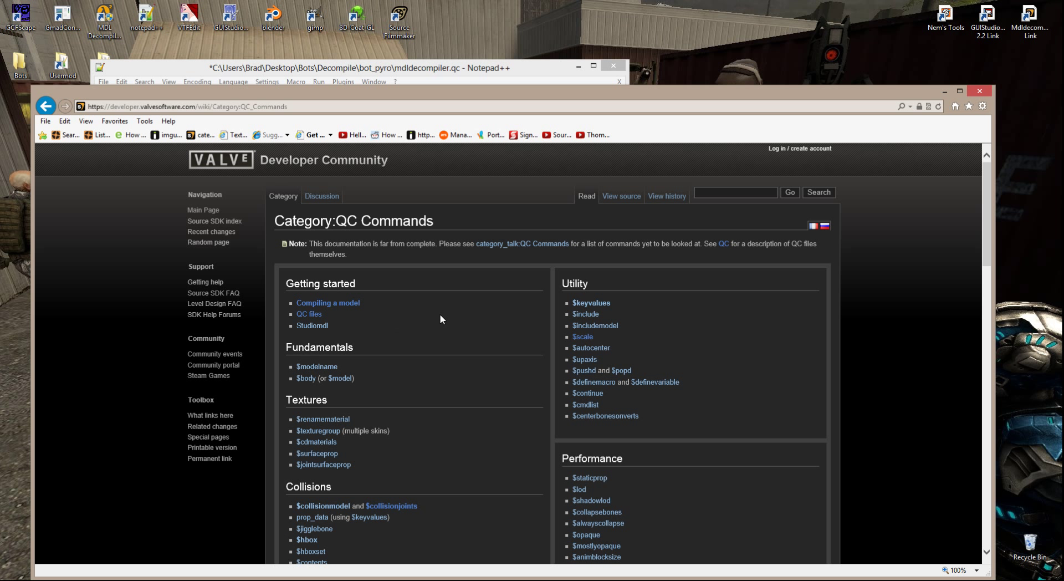
# Open the $scale command's reference page and highlight its warning about flex animation.
pyautogui.scroll(-2, 440, 314)
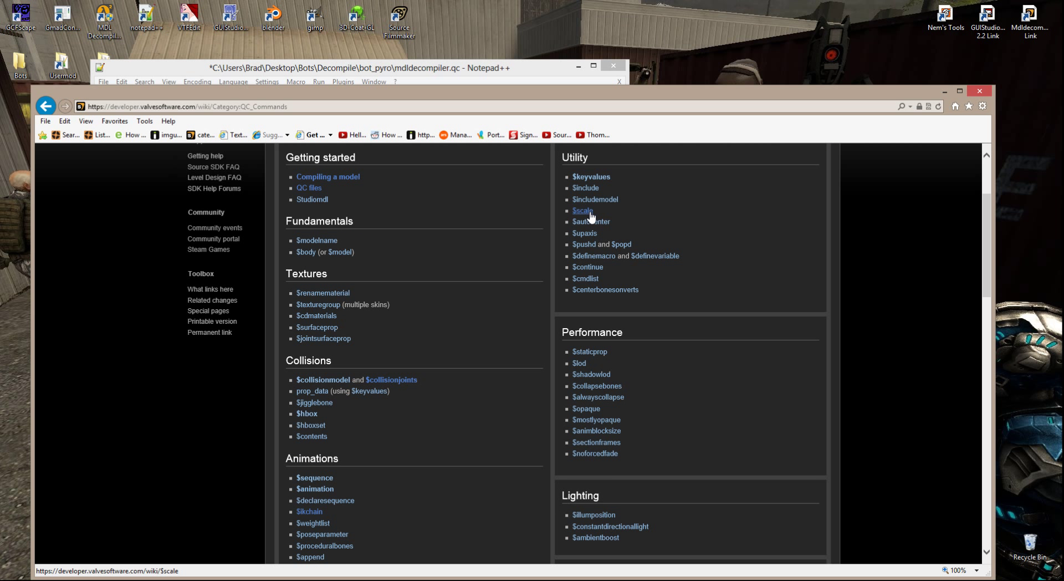
pyautogui.click(591, 216)
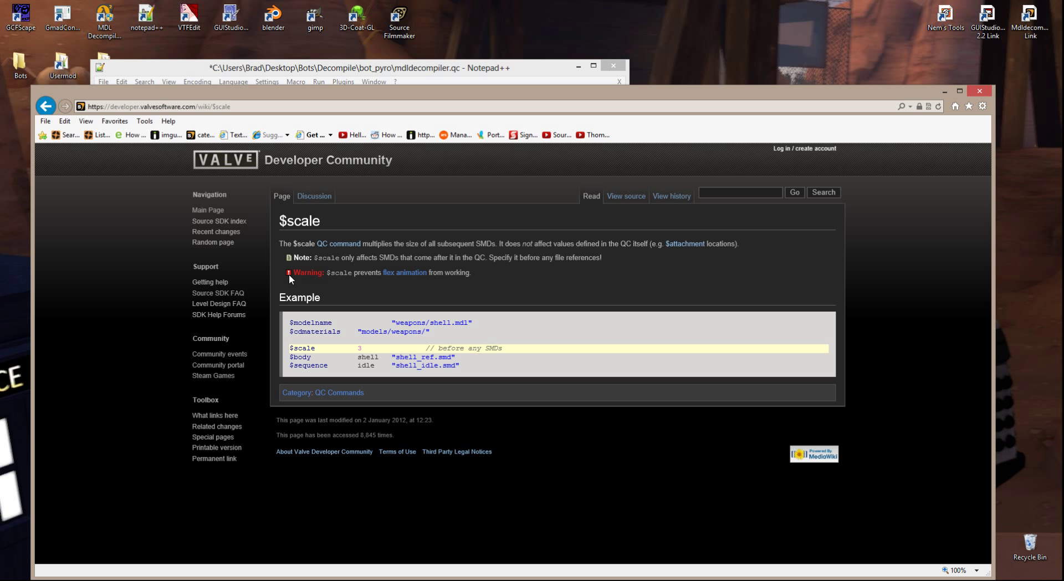
pyautogui.moveTo(325, 271); pyautogui.dragTo(475, 277)
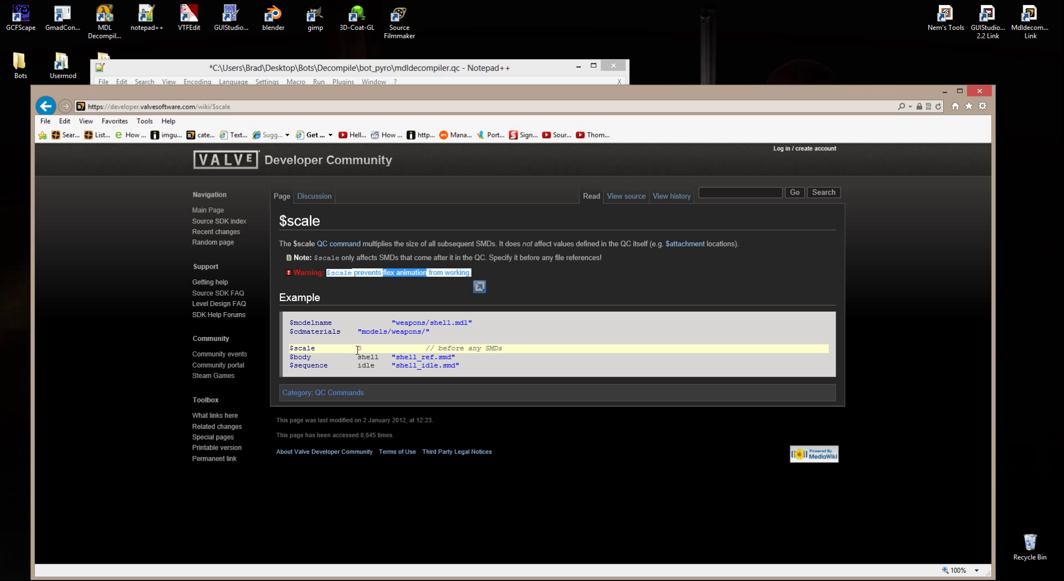
# Return to the QC Commands category and look through the alphabetical command list to its end.
pyautogui.click(338, 244)
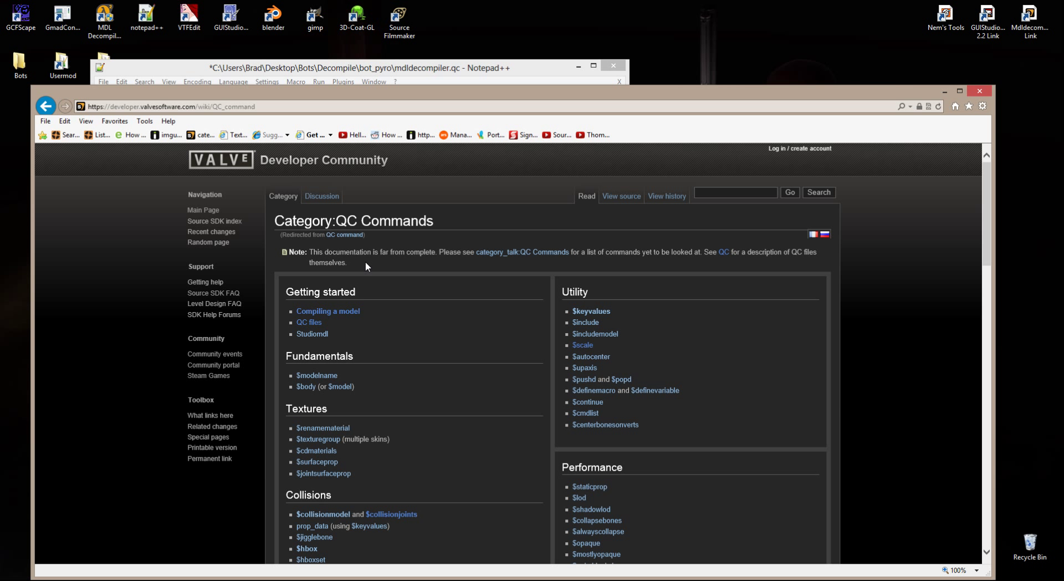
pyautogui.scroll(-5, 365, 261)
pyautogui.scroll(-10, 365, 261)
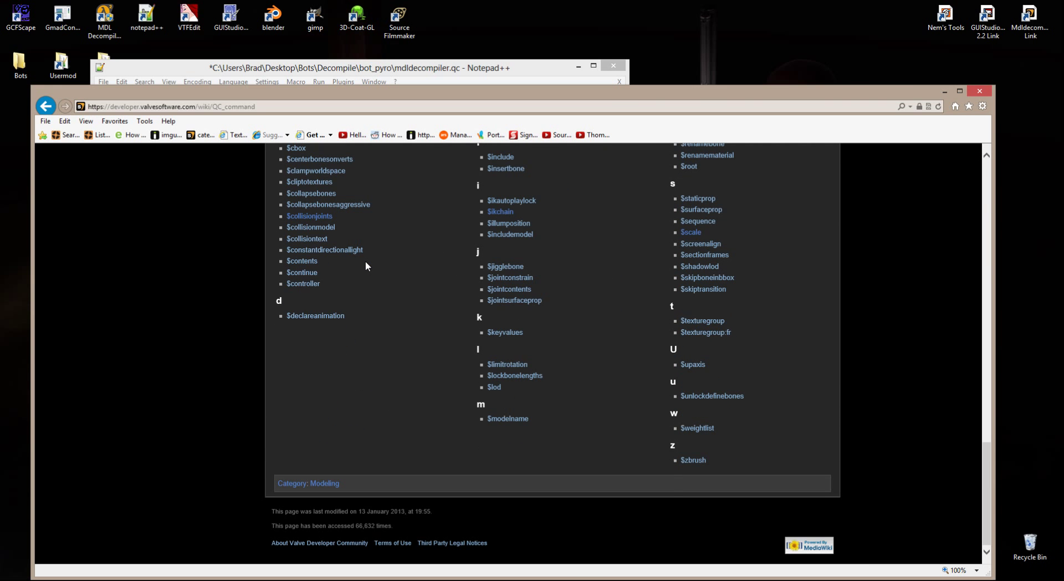
# Return to the start of the QC Commands category, follow its redirect link and search the wiki for $scale.
pyautogui.scroll(6, 365, 260)
pyautogui.scroll(10, 364, 260)
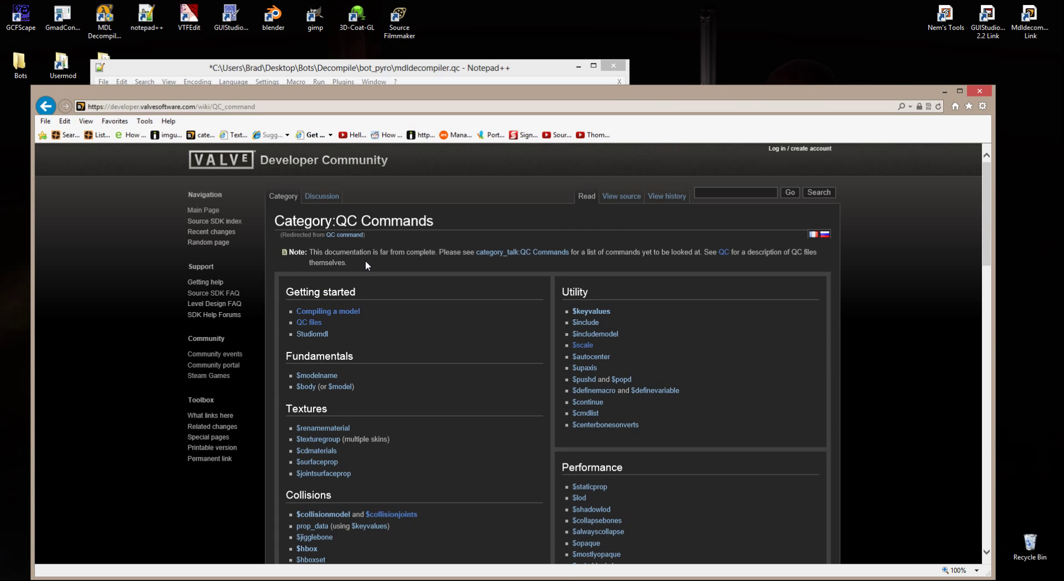
pyautogui.click(344, 236)
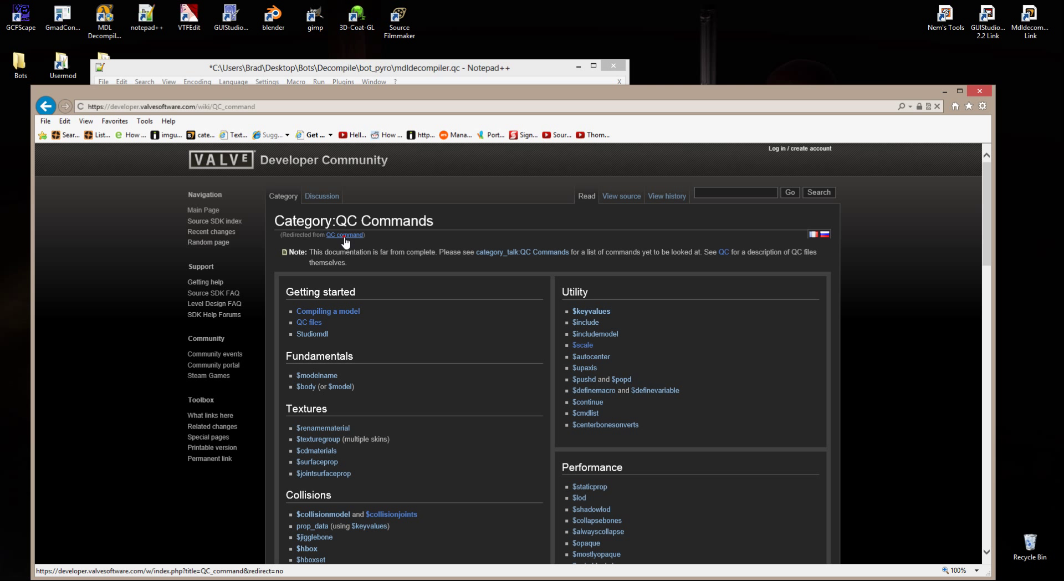
pyautogui.click(358, 254)
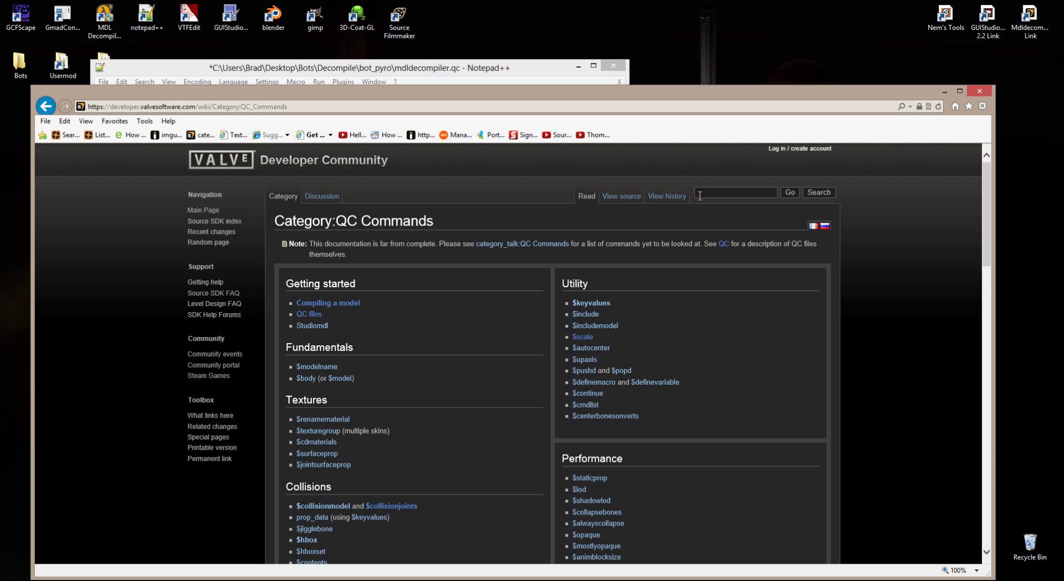
pyautogui.write('$scale')
pyautogui.press('Return')
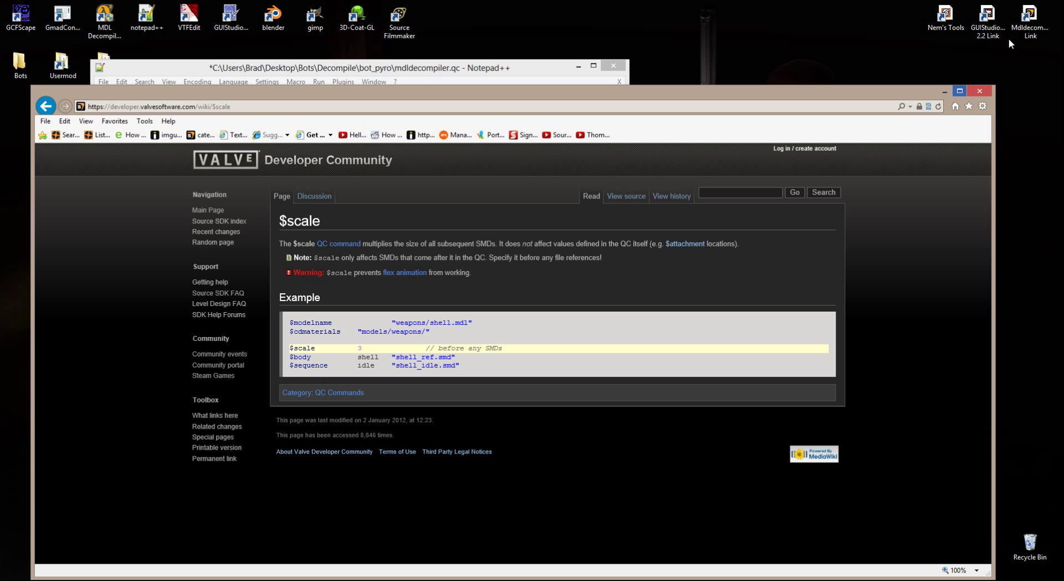
# Reopen the Mdldecompiler wiki page, search for qc Commands and open the QC Commands article.
pyautogui.click(1031, 14)
pyautogui.doubleClick(1033, 9)
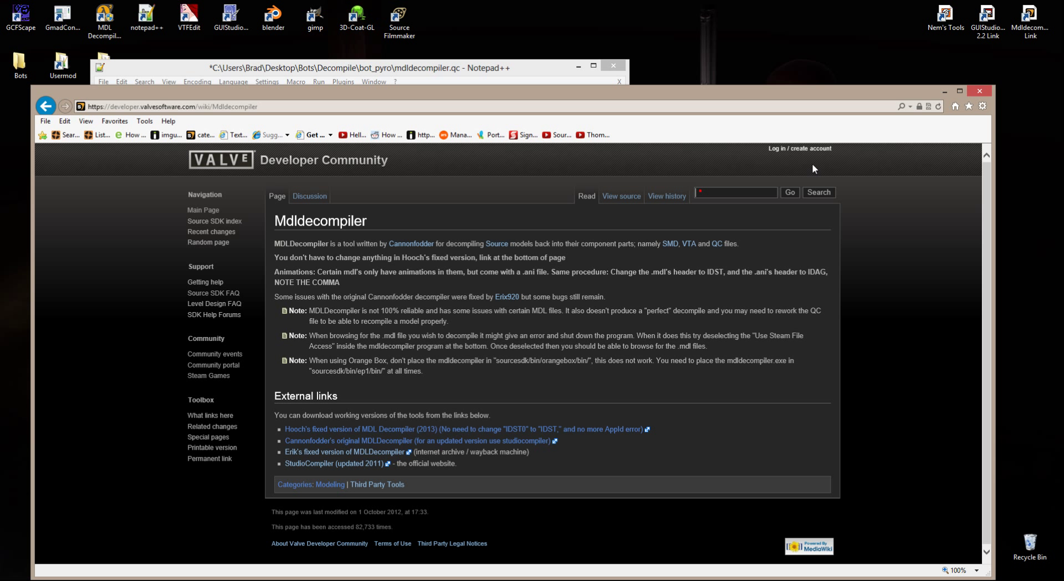
pyautogui.write('qc Commands')
pyautogui.press('Return')
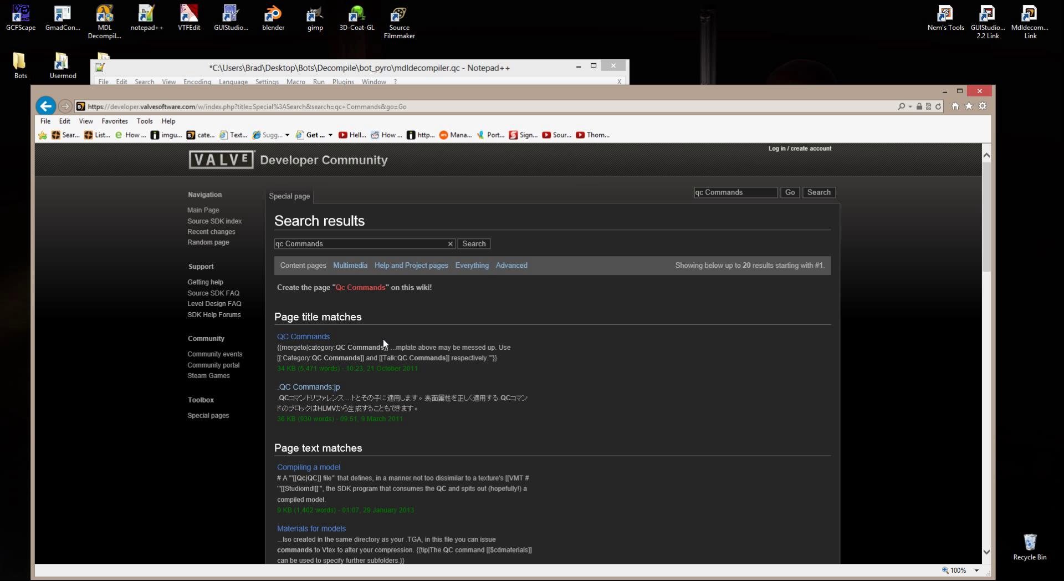
pyautogui.click(302, 336)
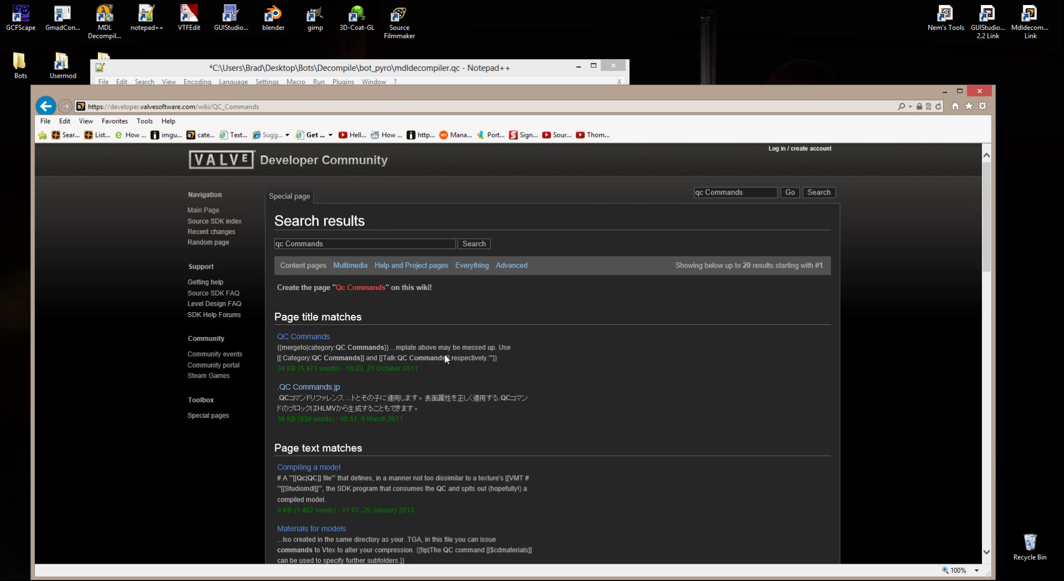
# Find the $scale entry in the QC Commands article, highlight its description and its placement note, and close the browser.
pyautogui.scroll(-7, 447, 354)
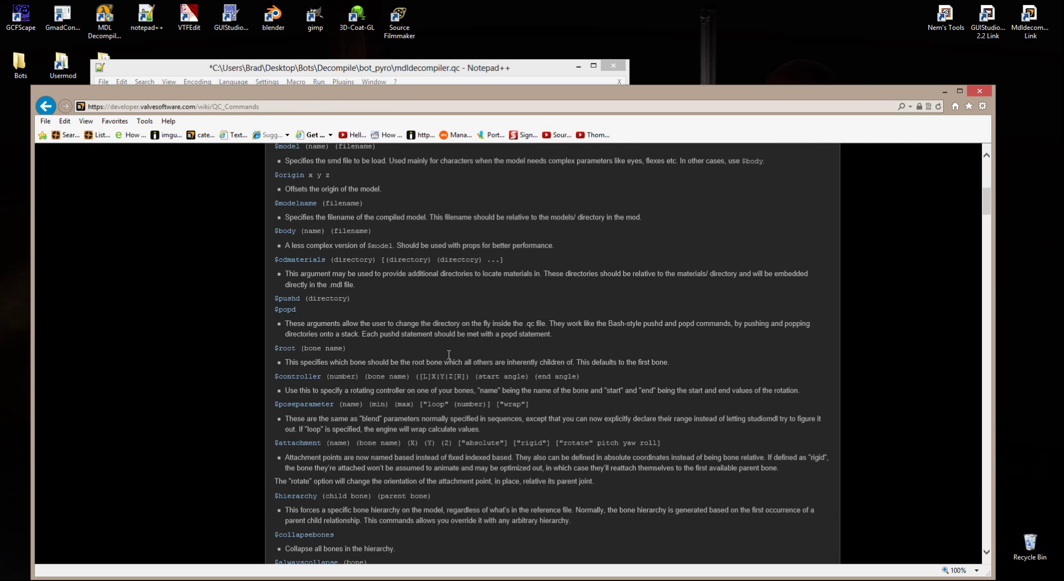
pyautogui.scroll(6, 449, 355)
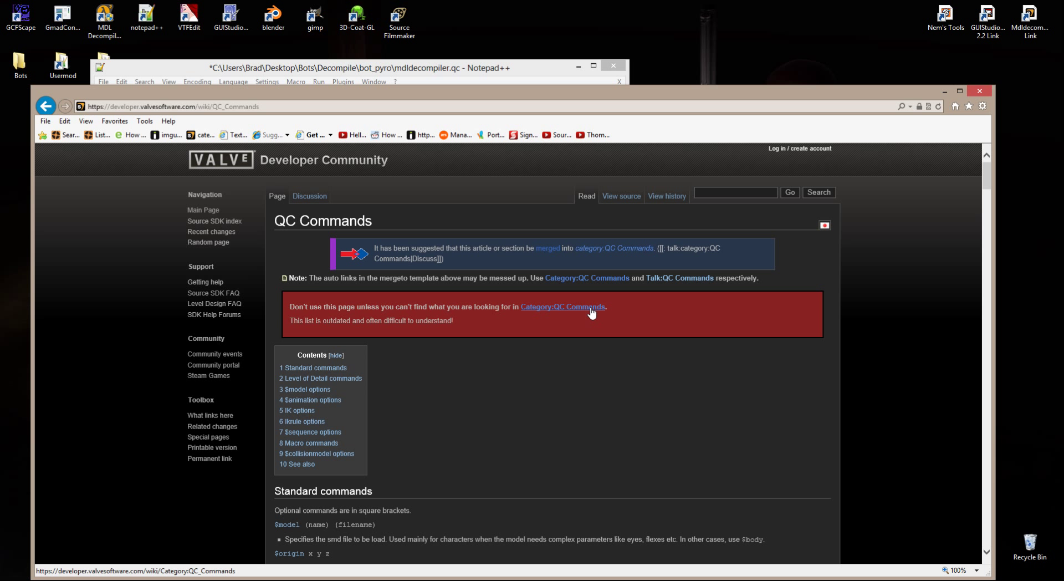
pyautogui.scroll(-15, 508, 383)
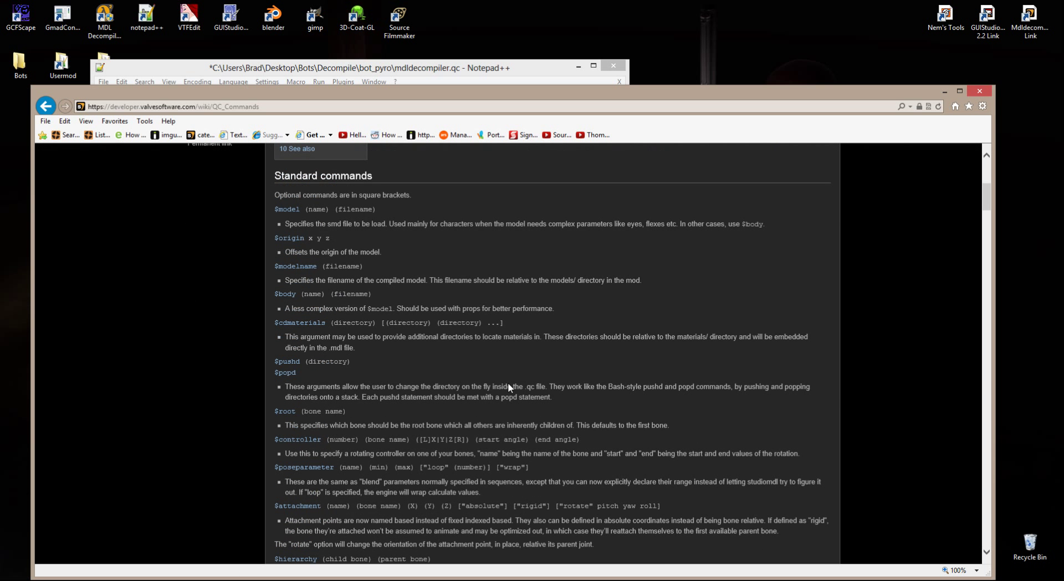
pyautogui.scroll(-6, 508, 383)
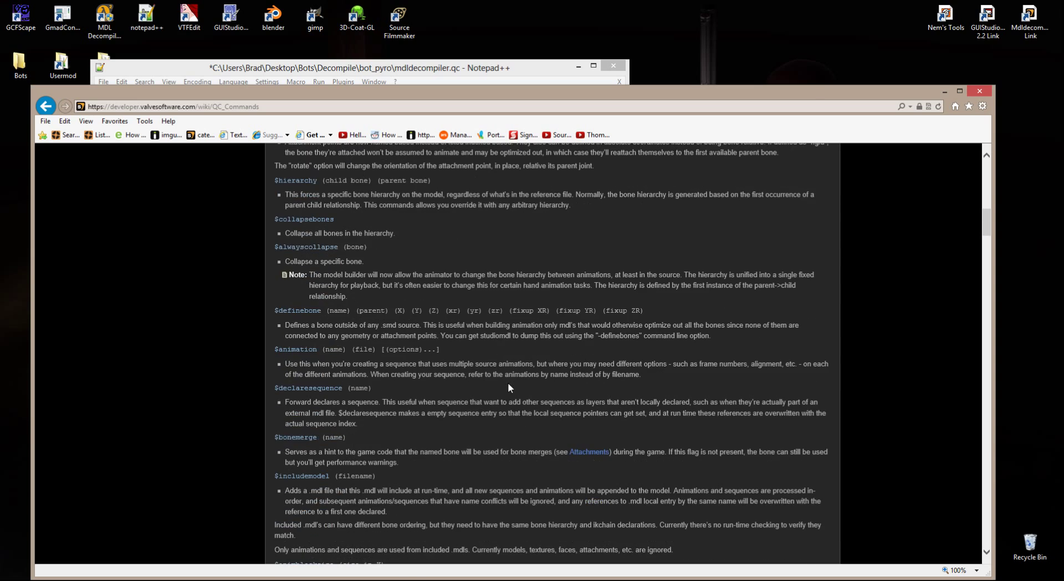
pyautogui.scroll(-3, 507, 382)
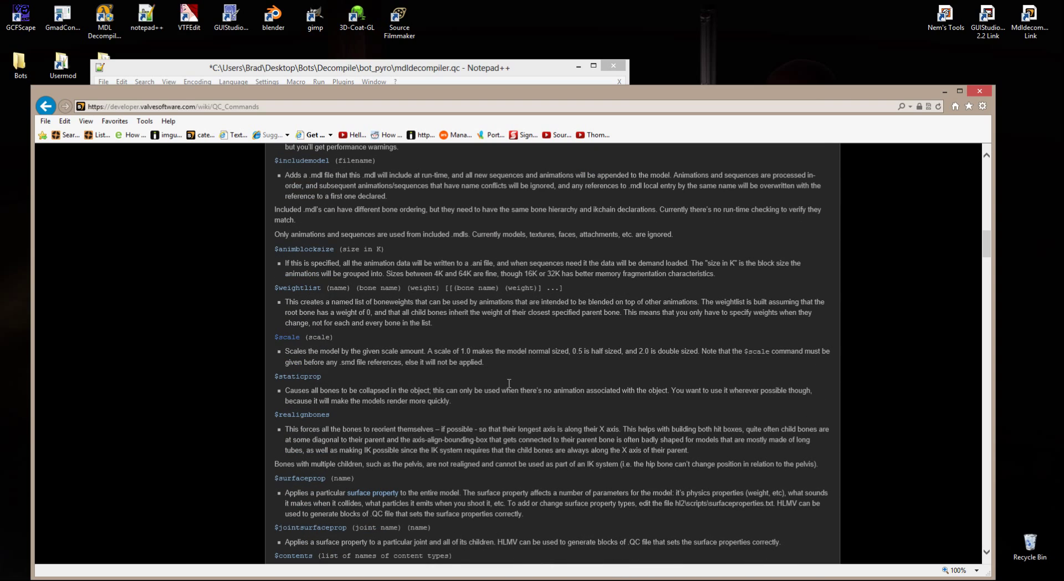
pyautogui.scroll(-3, 331, 339)
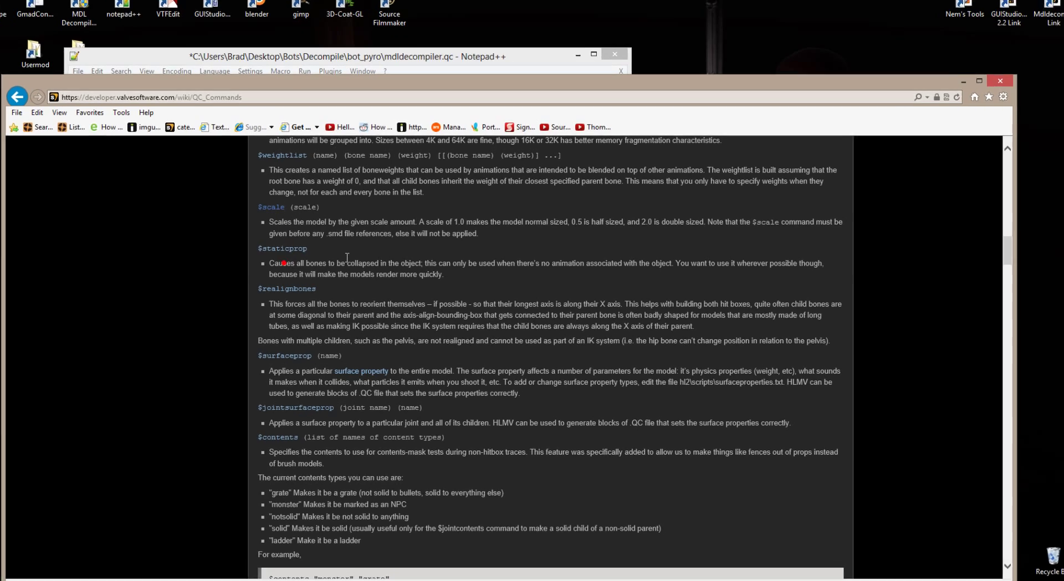
pyautogui.doubleClick(298, 250)
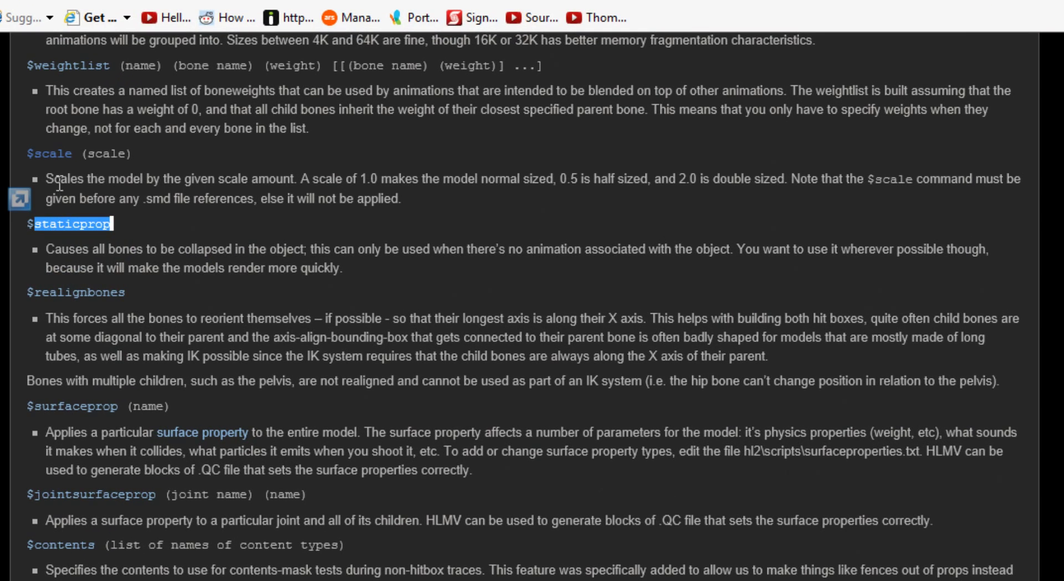
pyautogui.moveTo(46, 179); pyautogui.dragTo(780, 189)
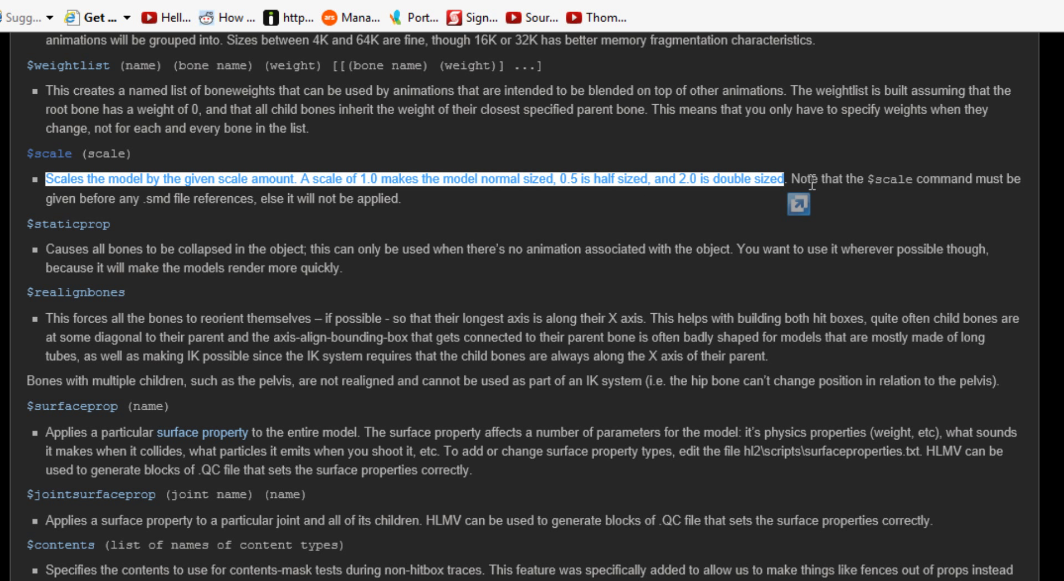
pyautogui.moveTo(789, 178); pyautogui.dragTo(402, 200)
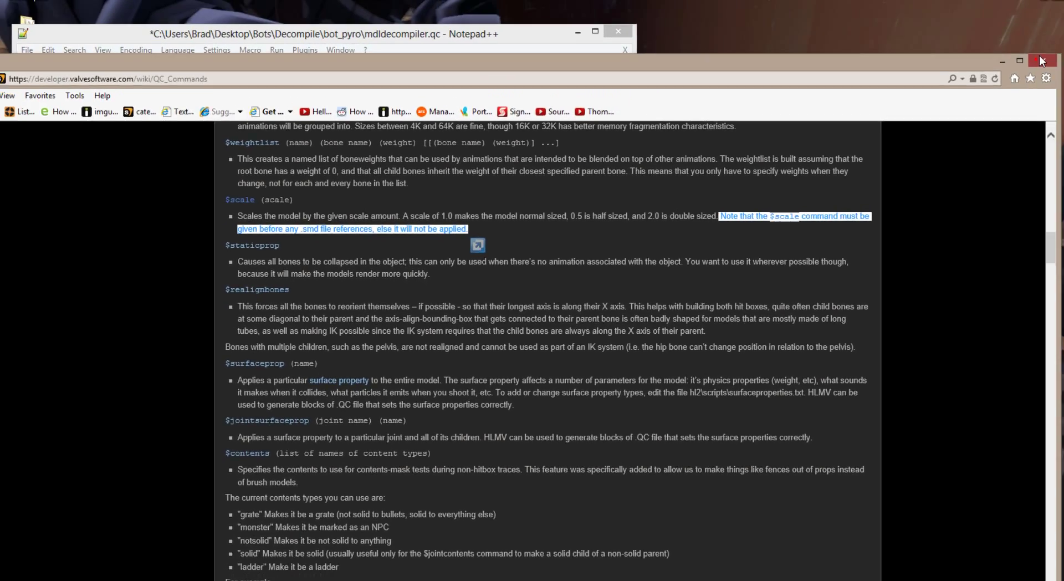
pyautogui.click(1040, 61)
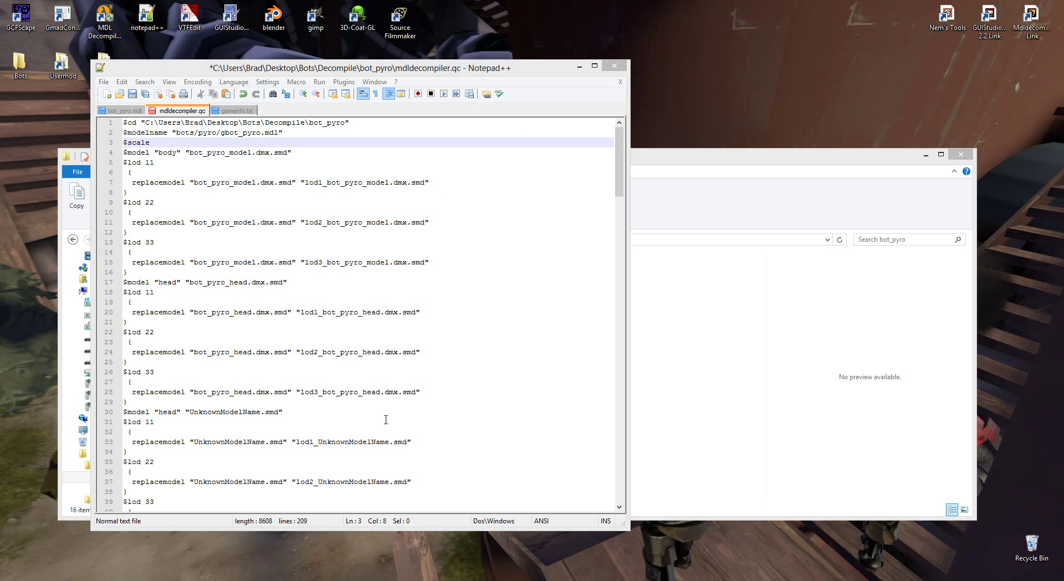
# Set the $scale value to 10 in mdldecompiler.qc, save the file and close the text editor.
pyautogui.click(156, 141)
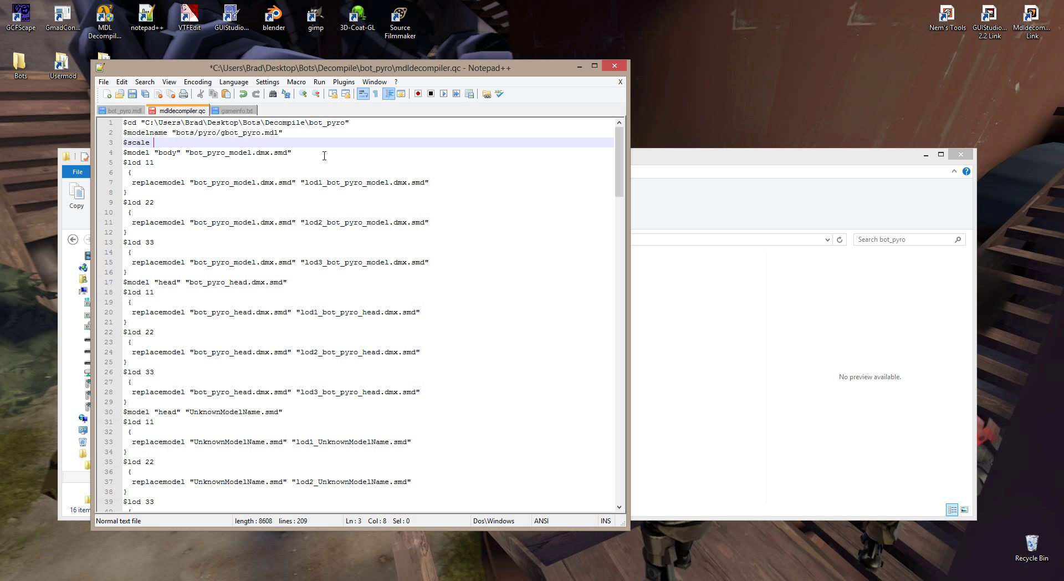
pyautogui.write('10')
pyautogui.click(103, 83)
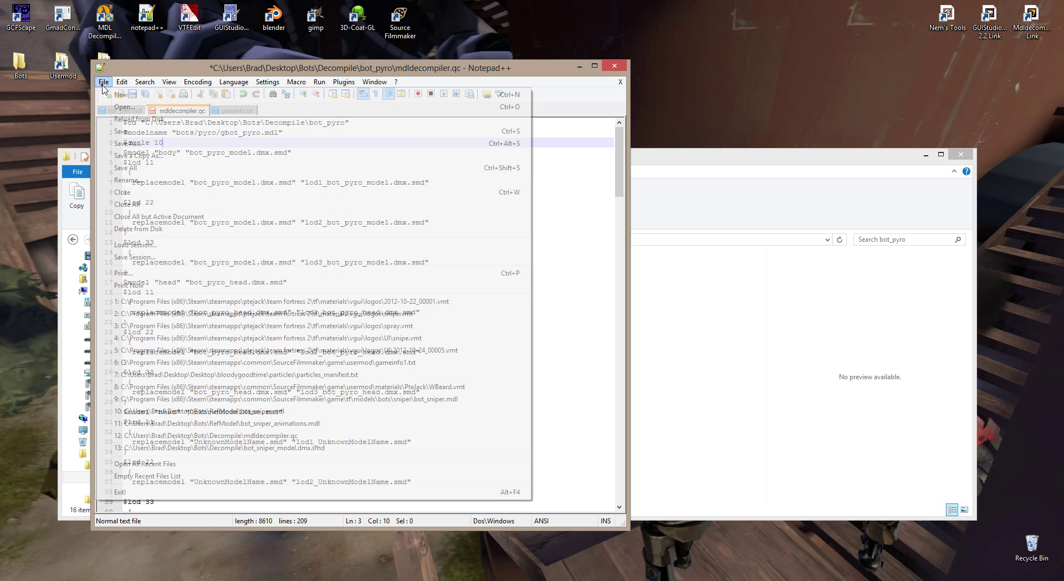
pyautogui.click(117, 132)
pyautogui.click(615, 65)
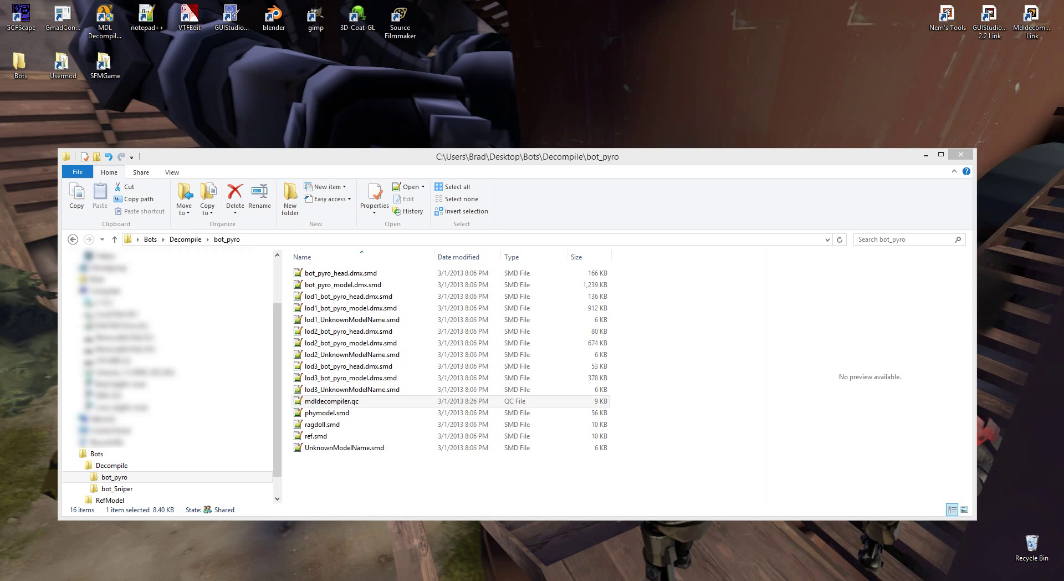
# Switch to GUIStudioMDL, load mdldecompiler.qc from the bot_pyro folder, compile it and close the compiler.
pyautogui.click(556, 580)
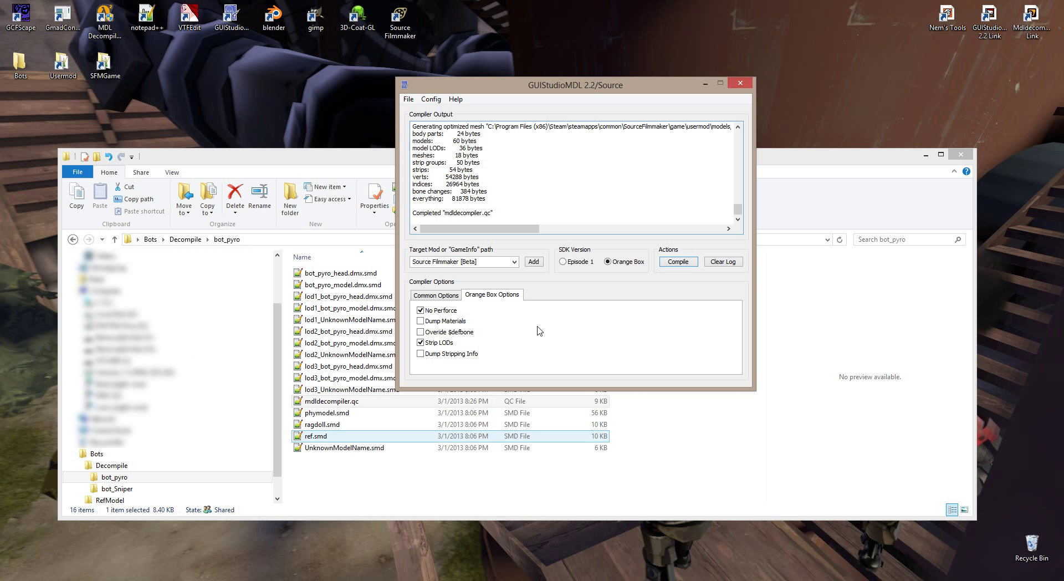
pyautogui.click(410, 101)
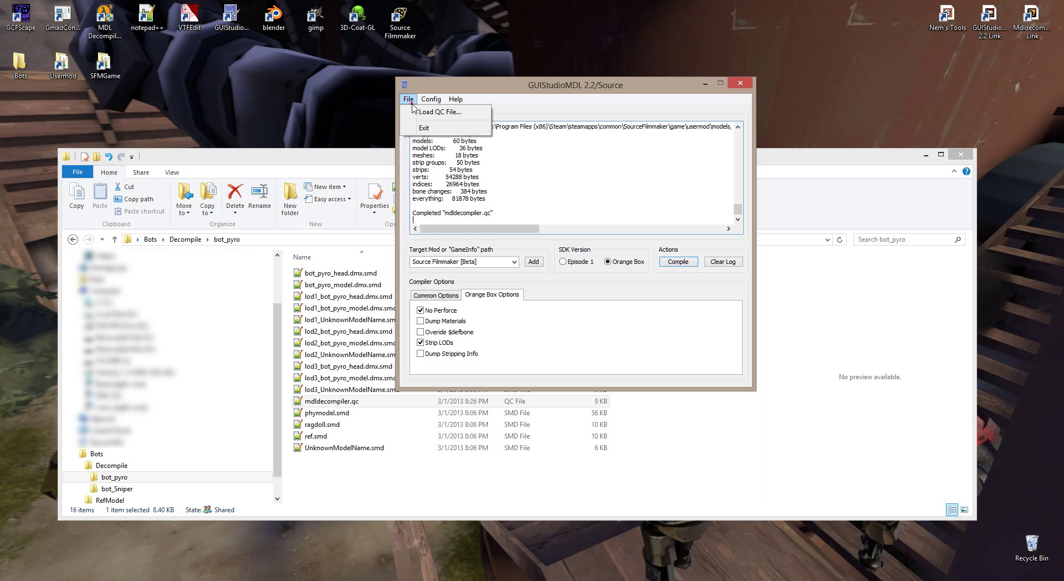
pyautogui.click(425, 114)
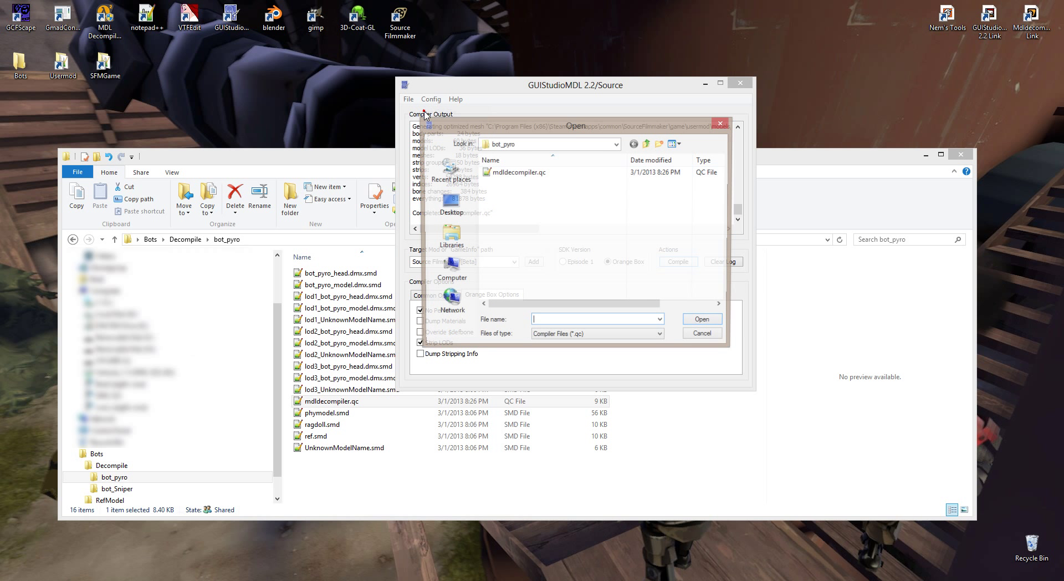
pyautogui.doubleClick(514, 174)
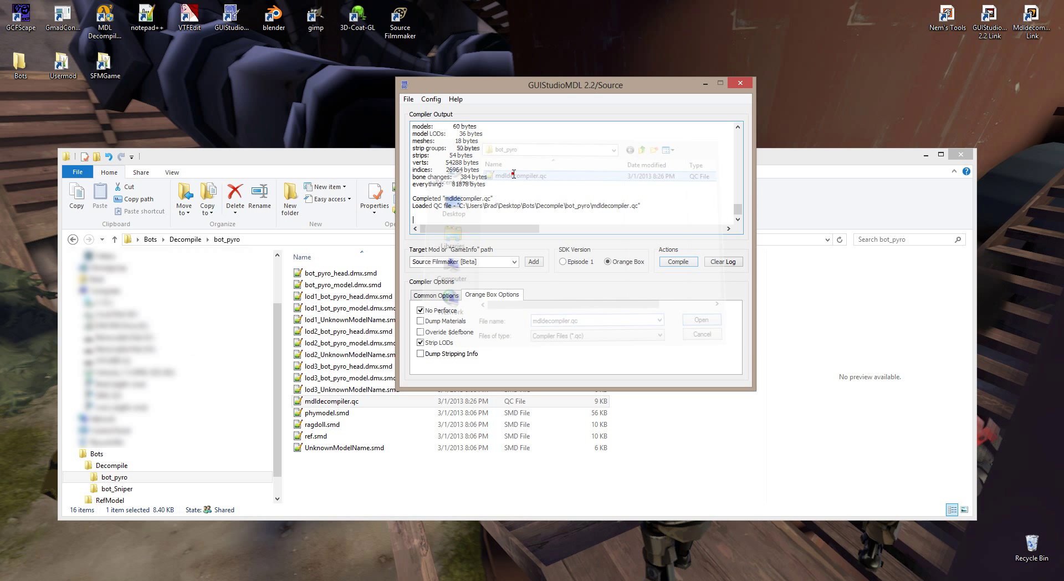
pyautogui.click(679, 263)
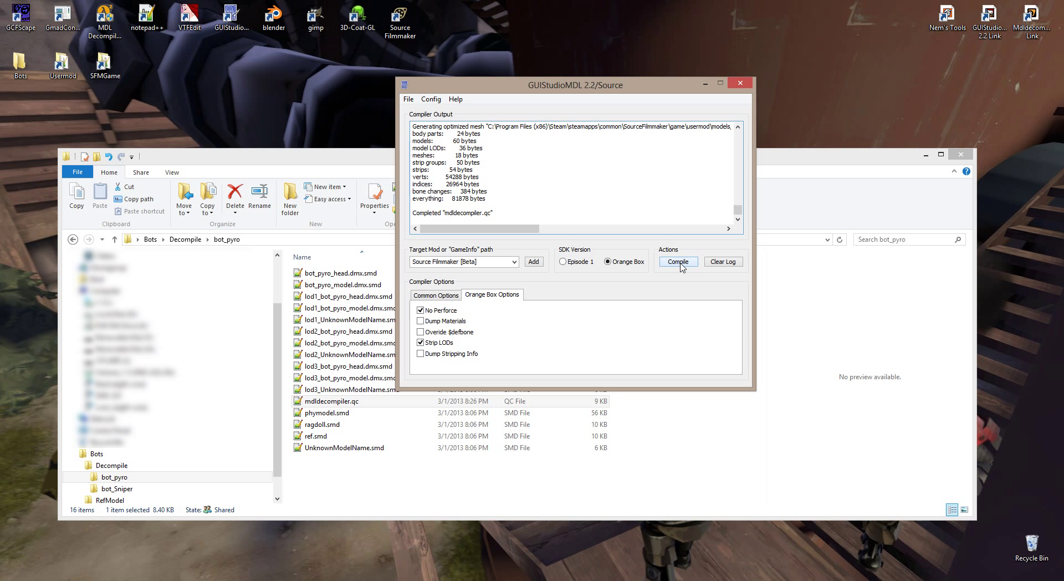
pyautogui.click(744, 85)
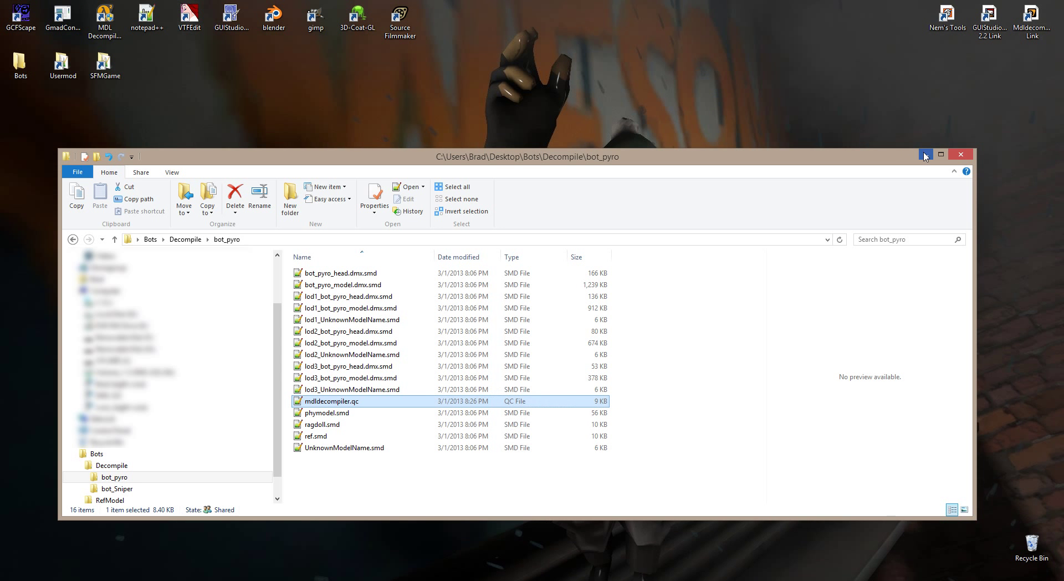
# Minimize the bot_pyro folder window and launch Source Filmmaker through Steam.
pyautogui.click(924, 157)
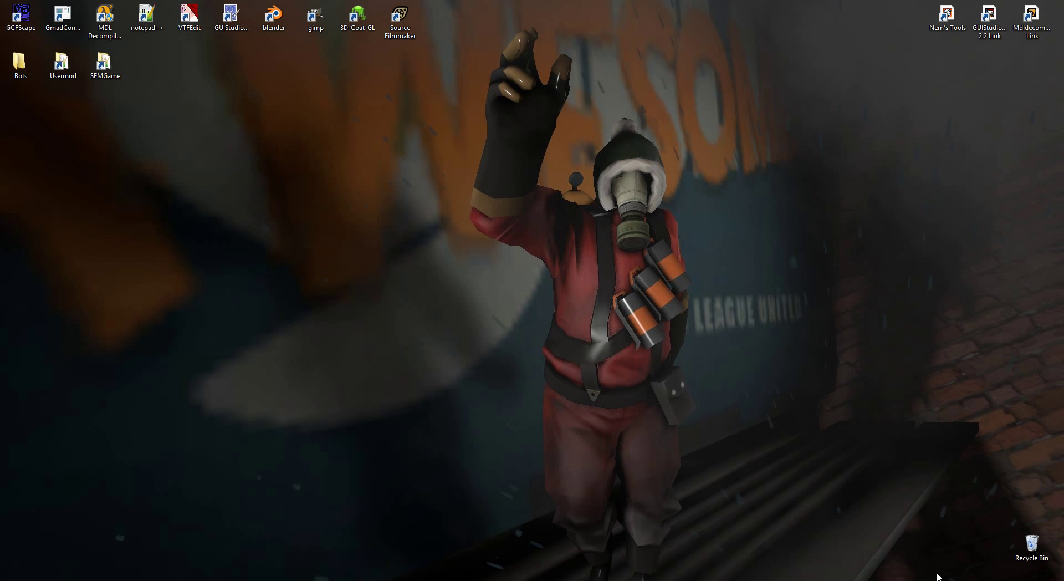
pyautogui.click(961, 580)
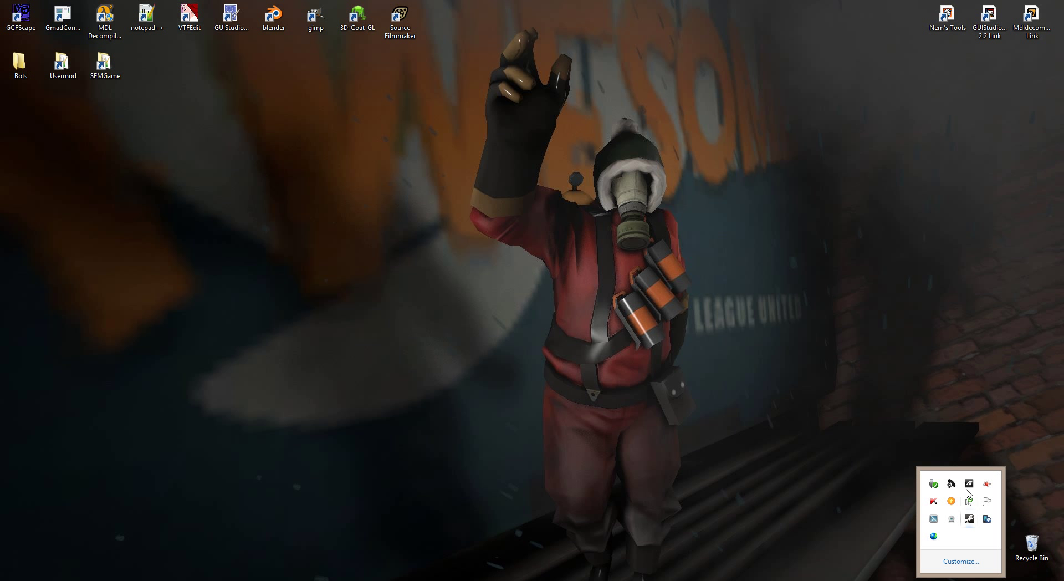
pyautogui.rightClick(969, 519)
pyautogui.click(986, 343)
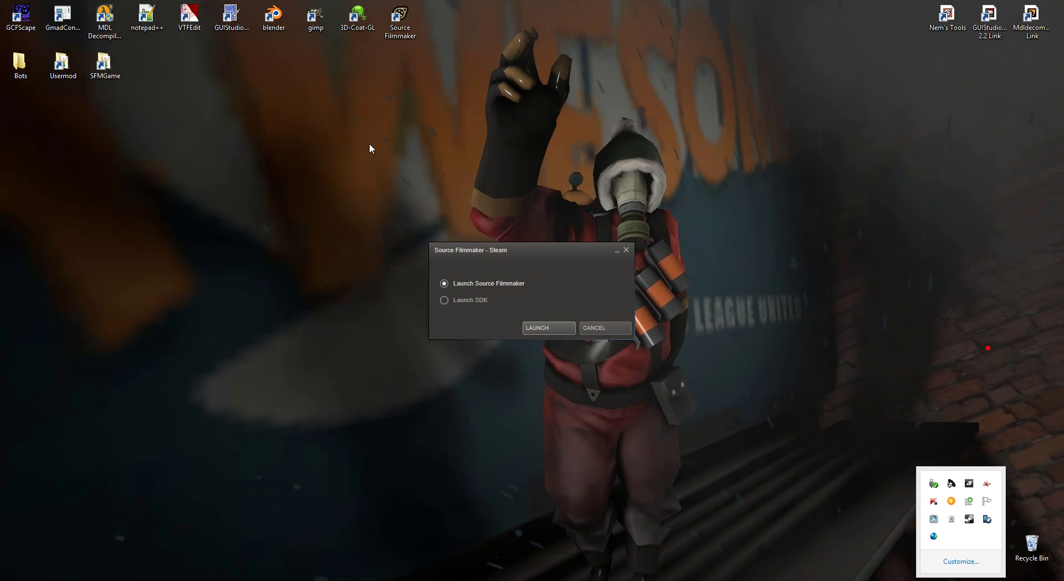
pyautogui.click(546, 327)
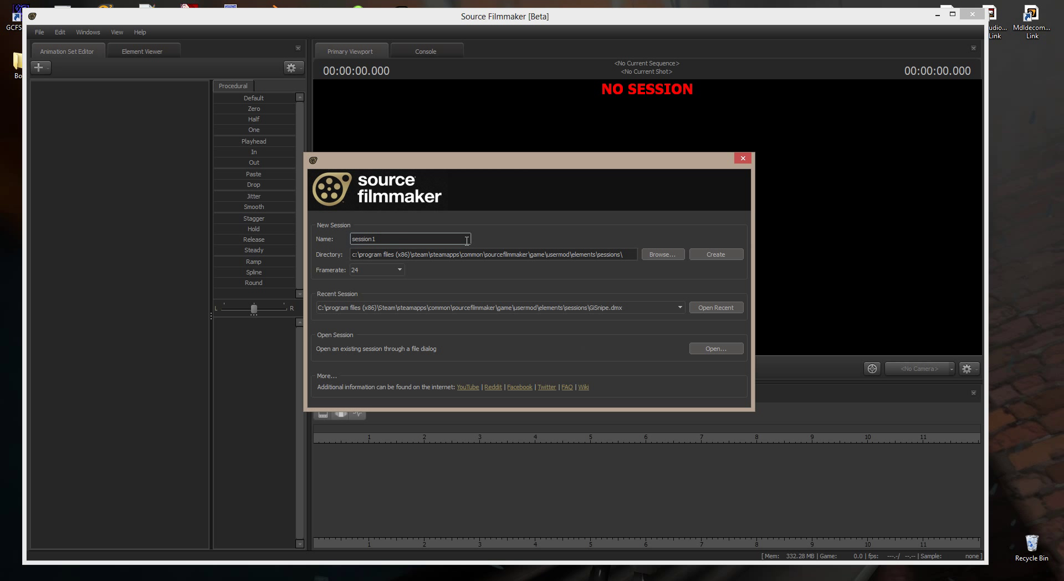
# Create a new session named session1 and load the stage_big.bsp map into it.
pyautogui.click(719, 257)
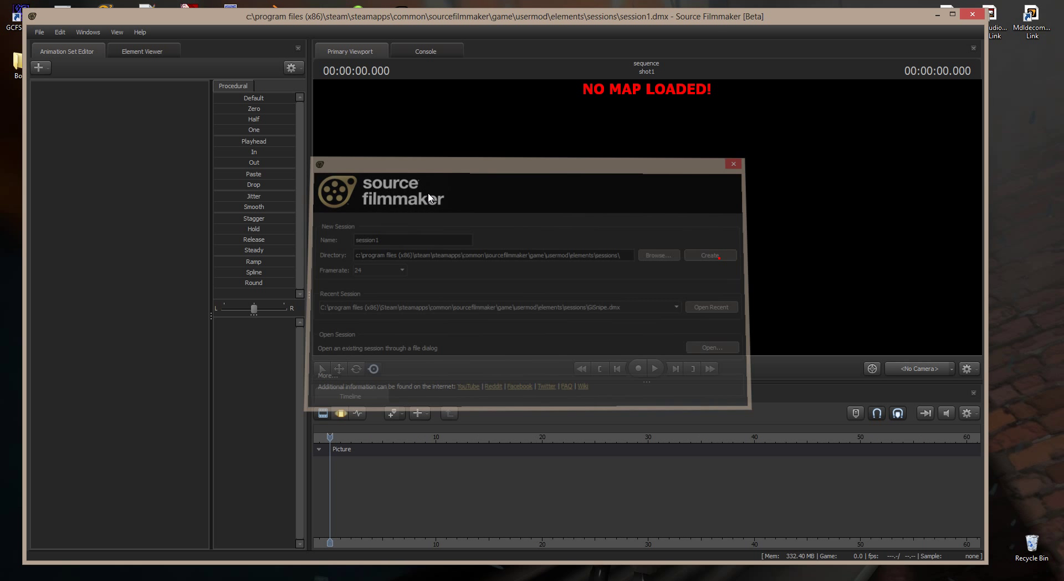
pyautogui.rightClick(425, 192)
pyautogui.click(483, 287)
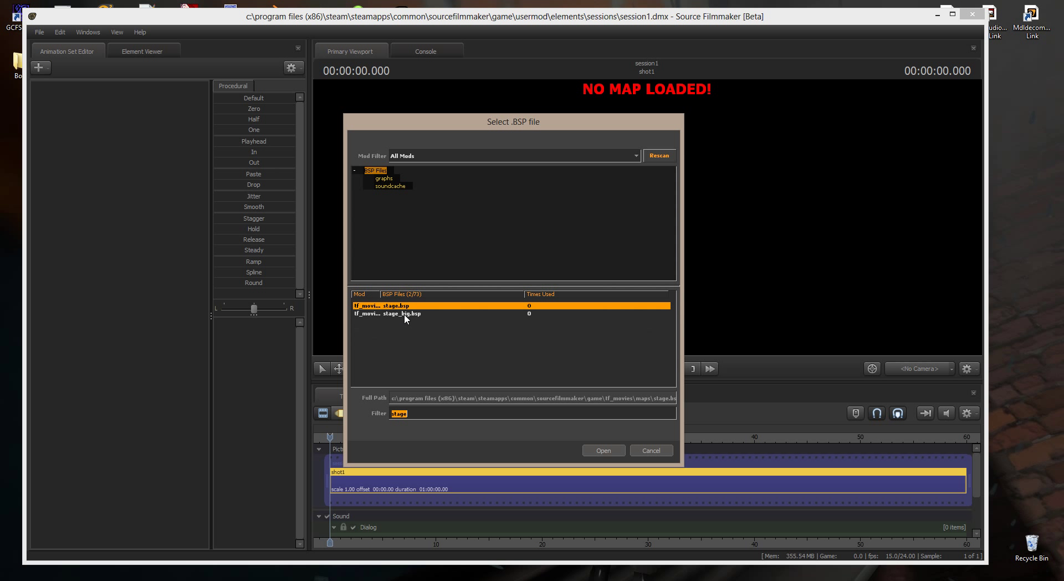
pyautogui.doubleClick(404, 314)
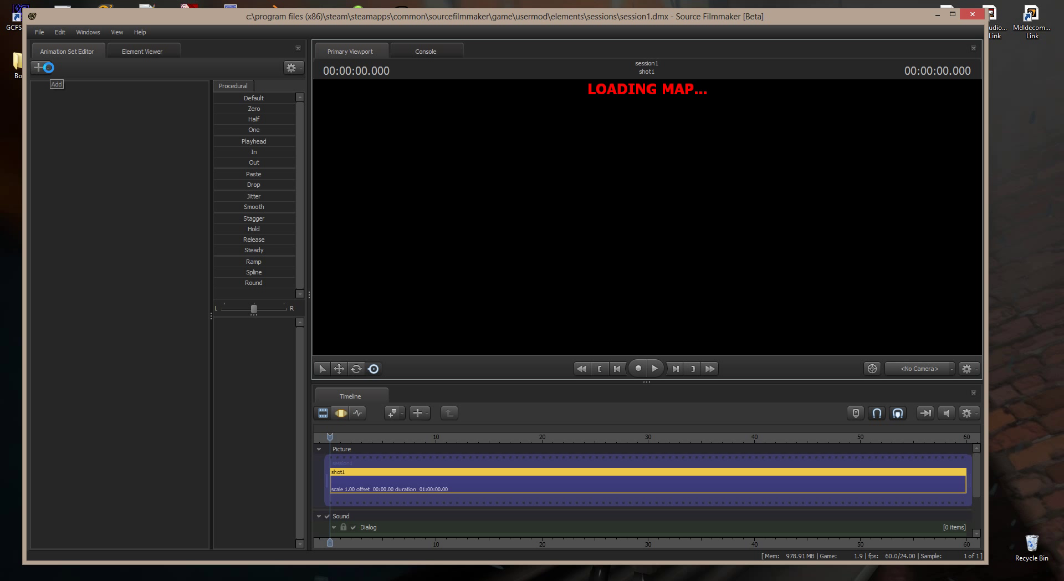
# Add a new model animation set from bots\pyro\gbot_pyro.mdl after rescanning the usermod model files.
pyautogui.click(40, 67)
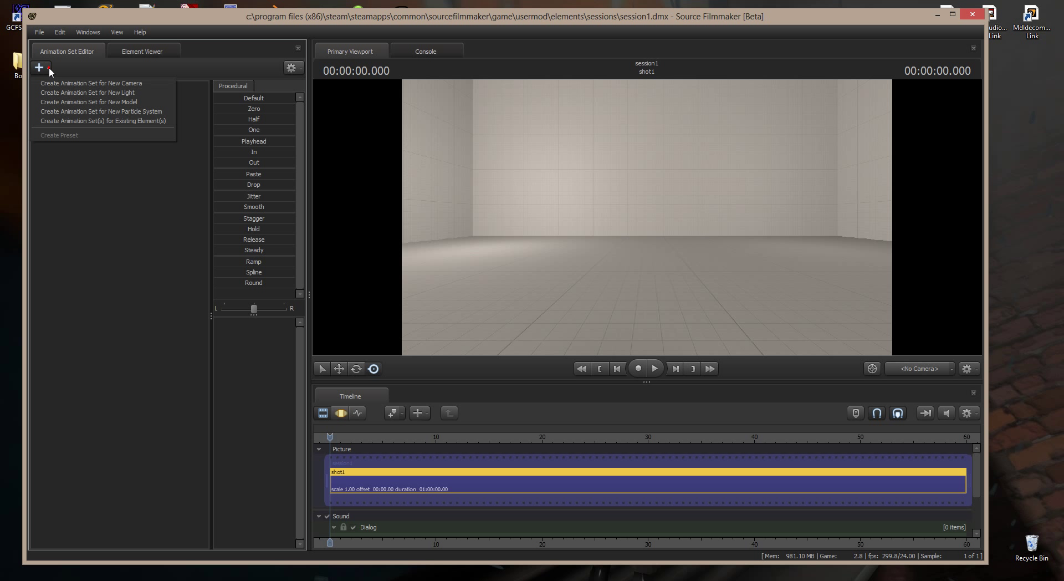
pyautogui.click(72, 107)
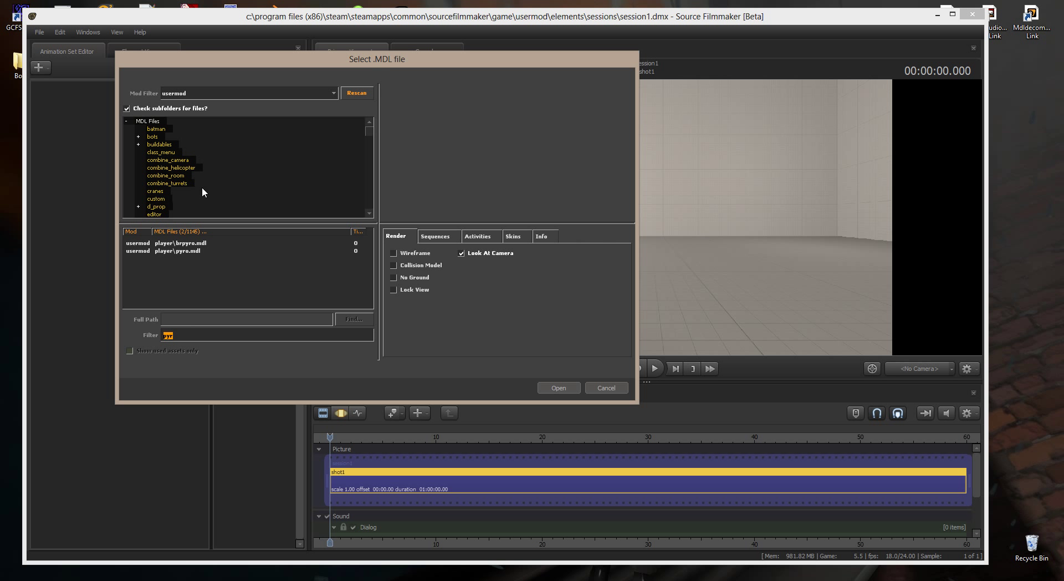
pyautogui.click(361, 93)
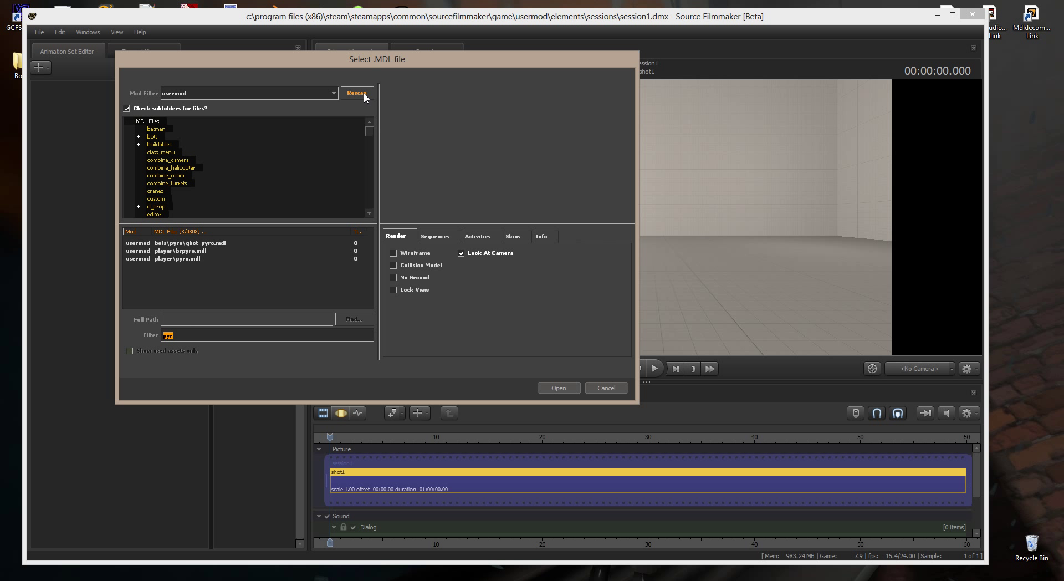
pyautogui.click(198, 243)
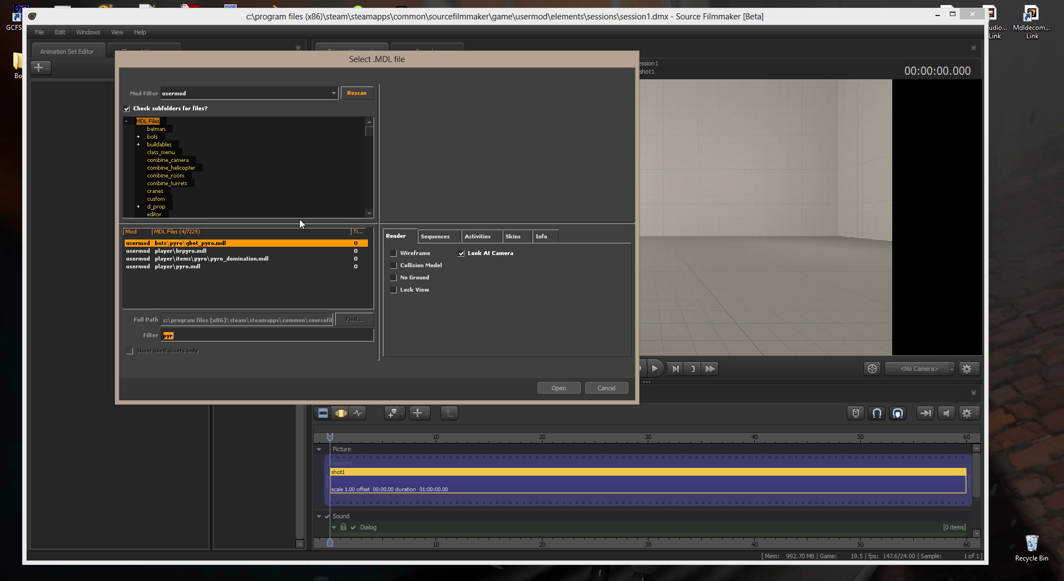
pyautogui.hotkey('ctrl', '2')
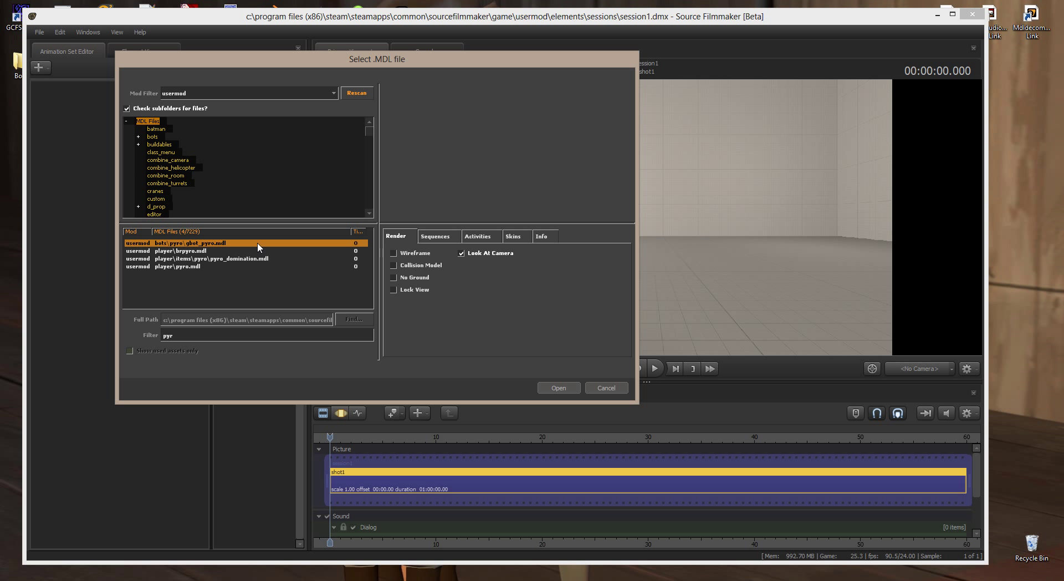
pyautogui.click(567, 387)
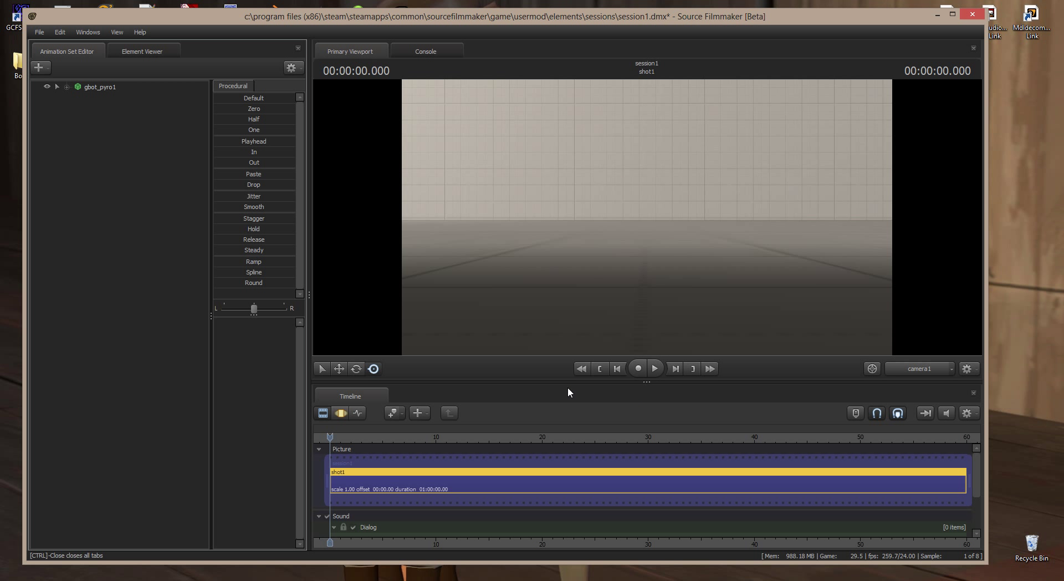
# Switch the timeline to the Motion Editor and apply the Default procedural preset to the whole gbot_pyro1 model.
pyautogui.moveTo(592, 218); pyautogui.dragTo(571, 227)
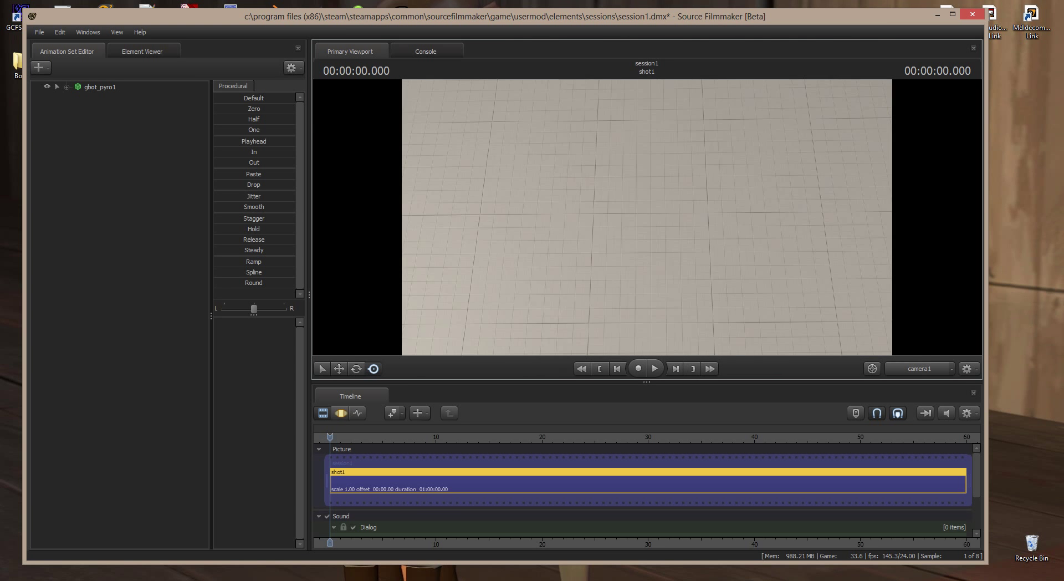
pyautogui.click(340, 412)
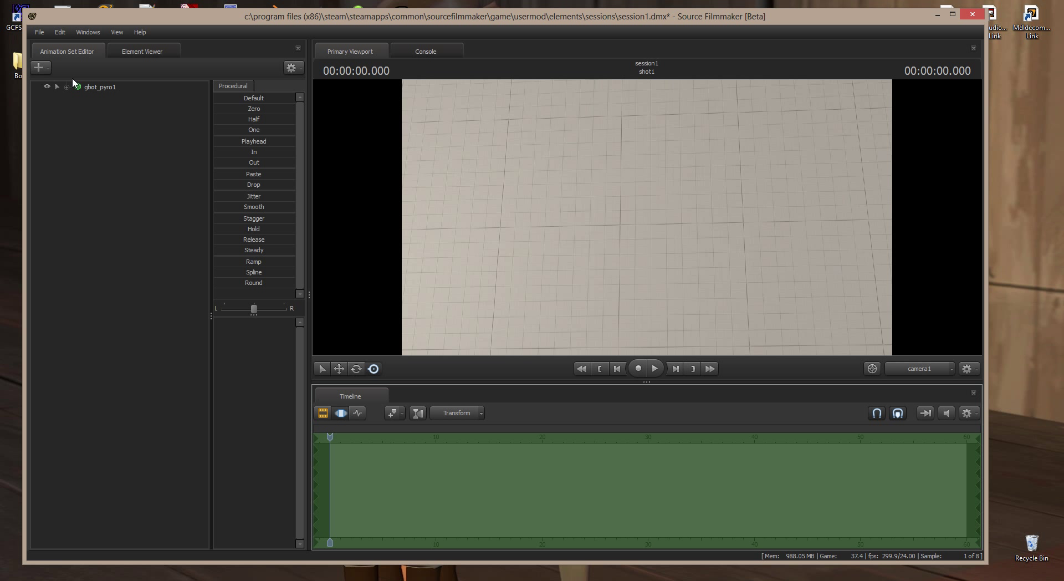
pyautogui.click(95, 87)
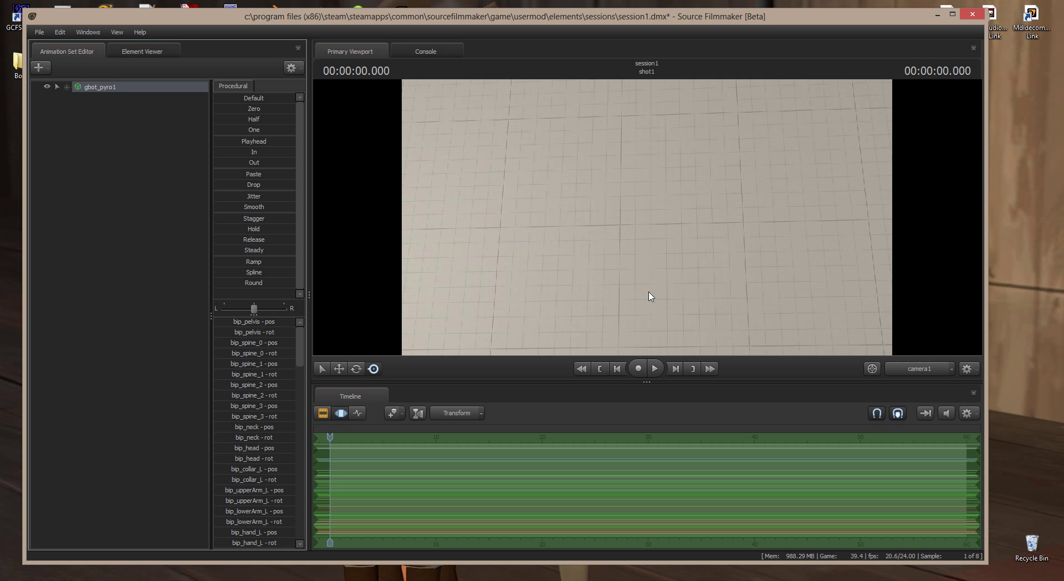
pyautogui.moveTo(648, 294); pyautogui.dragTo(636, 216)
pyautogui.press('s')
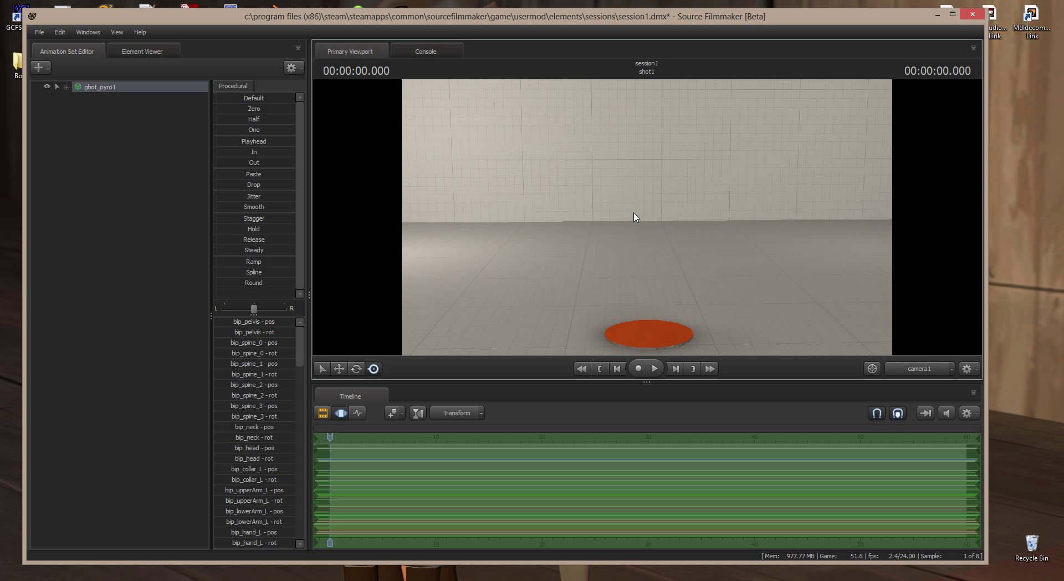
pyautogui.click(215, 98)
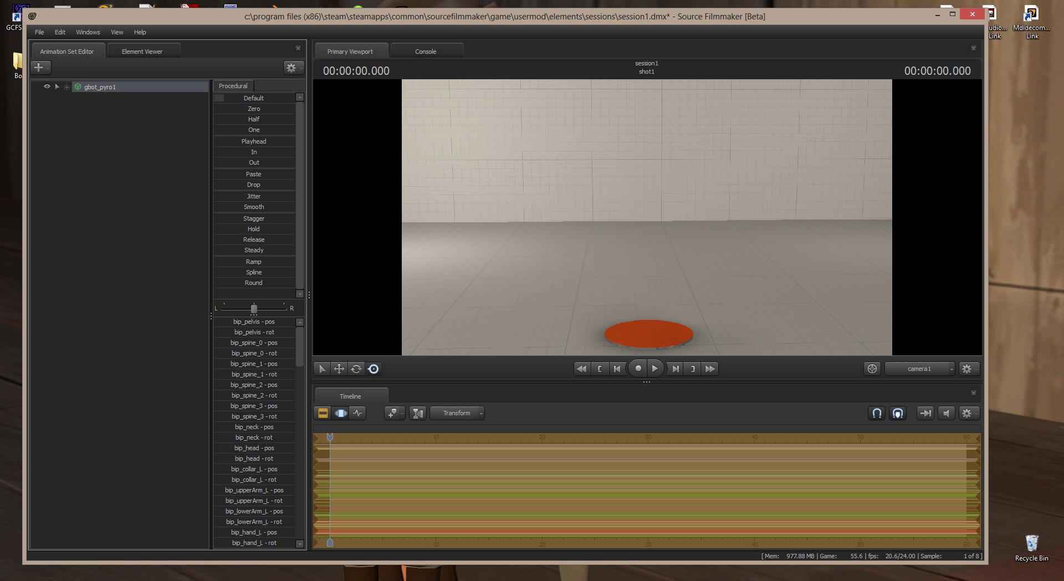
pyautogui.moveTo(224, 97); pyautogui.dragTo(411, 127)
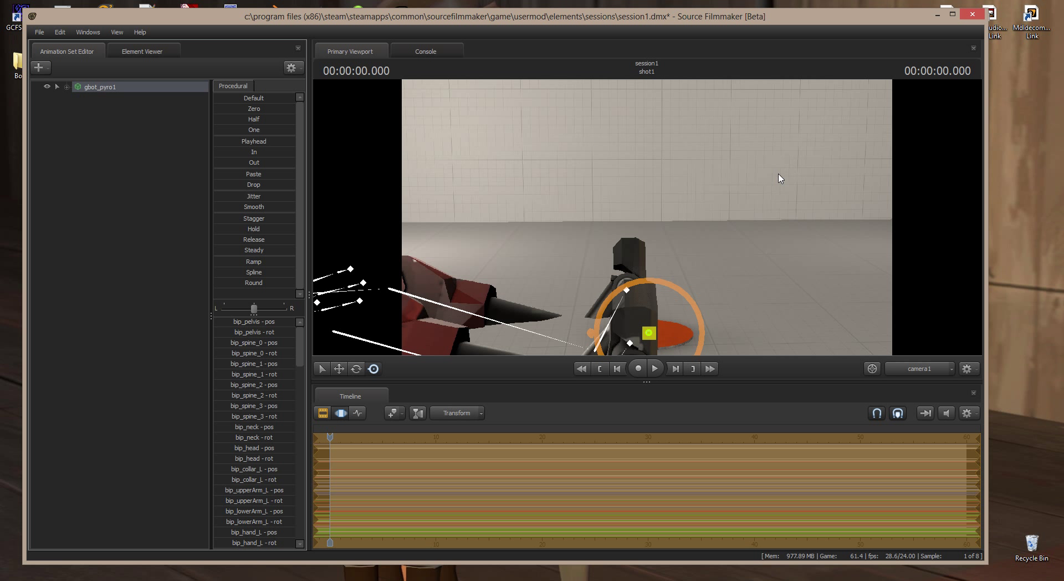
# Rotate the lying gbot_pyro1 model upright about its root so it stands on the floor.
pyautogui.keyDown('alt'); pyautogui.moveTo(794, 173); pyautogui.dragTo(748, 141); pyautogui.keyUp('alt')
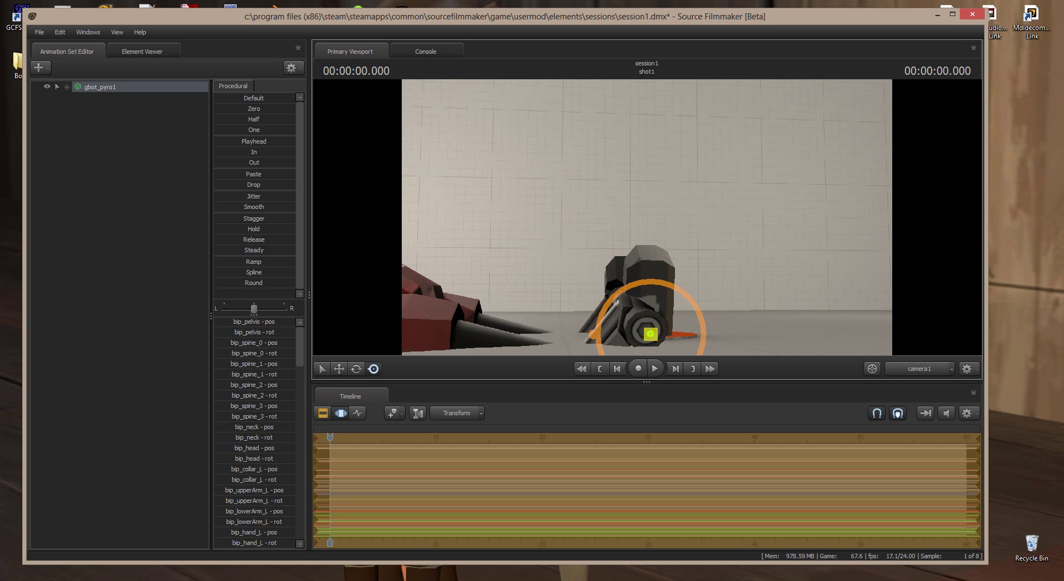
pyautogui.click(356, 369)
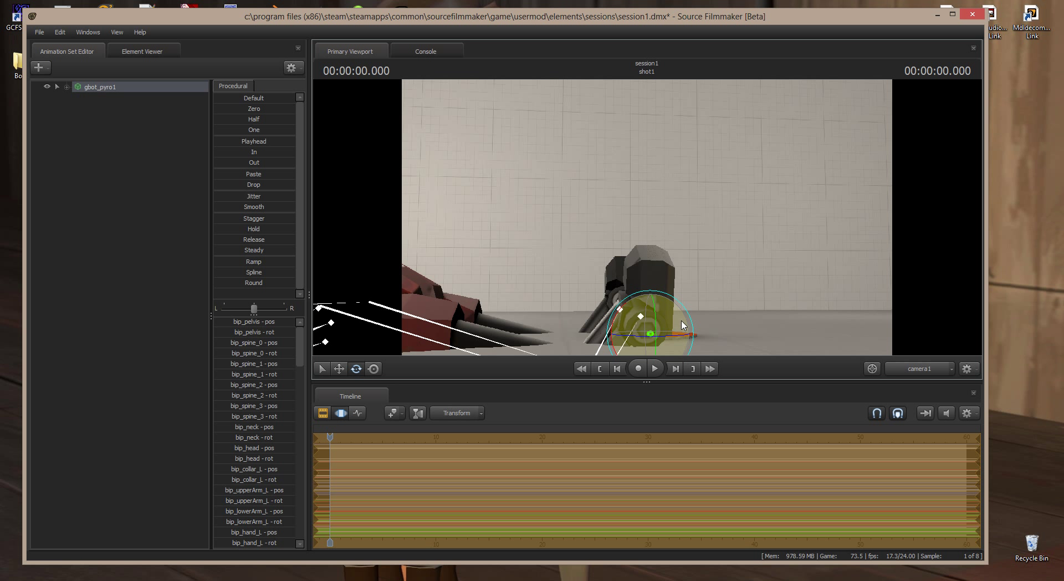
pyautogui.moveTo(613, 349); pyautogui.dragTo(636, 289)
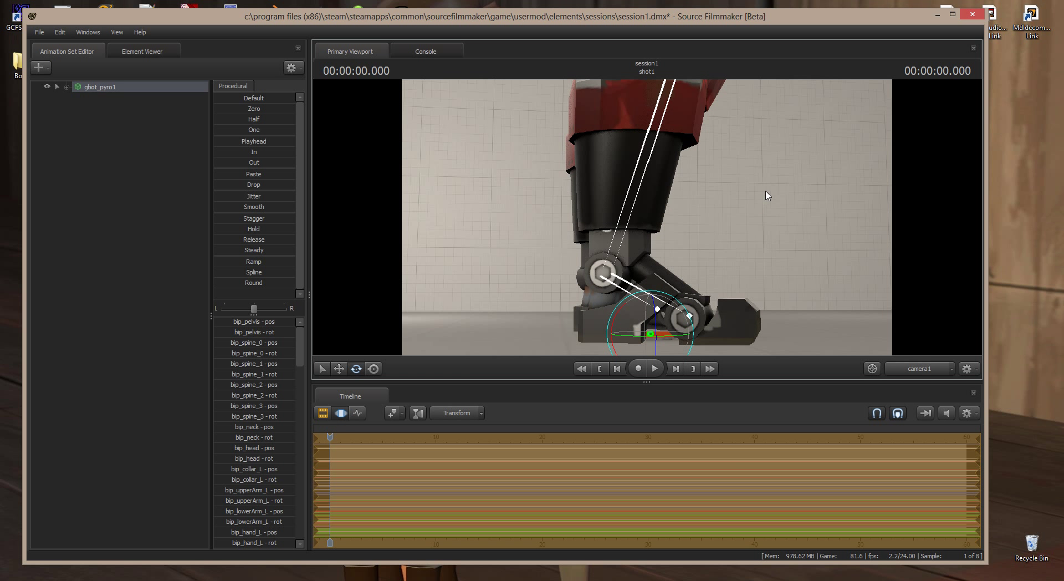
pyautogui.keyDown('alt'); pyautogui.moveTo(799, 210); pyautogui.dragTo(676, 153); pyautogui.keyUp('alt')
pyautogui.press('s')
pyautogui.press('w')
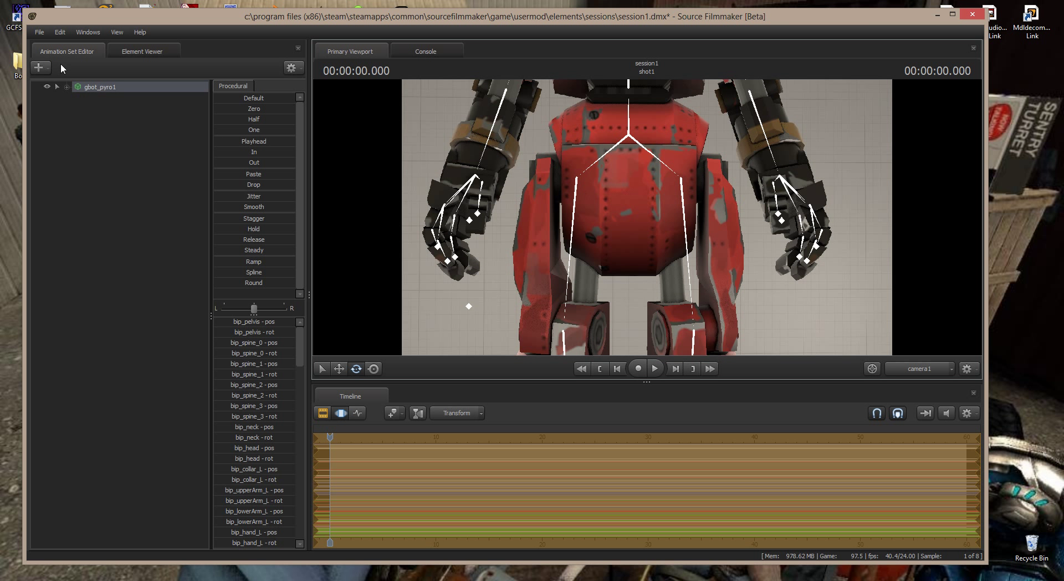
# Add a second model animation set from bots\pyro\bot_pyro.mdl, with the mod filter on All Mods and the name filter pyro.
pyautogui.click(48, 66)
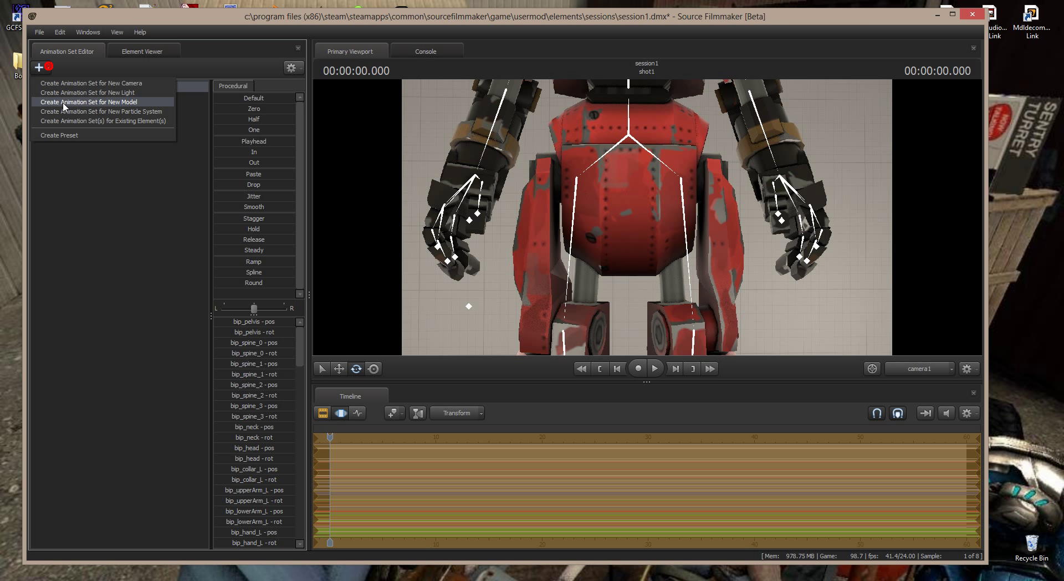
pyautogui.click(63, 102)
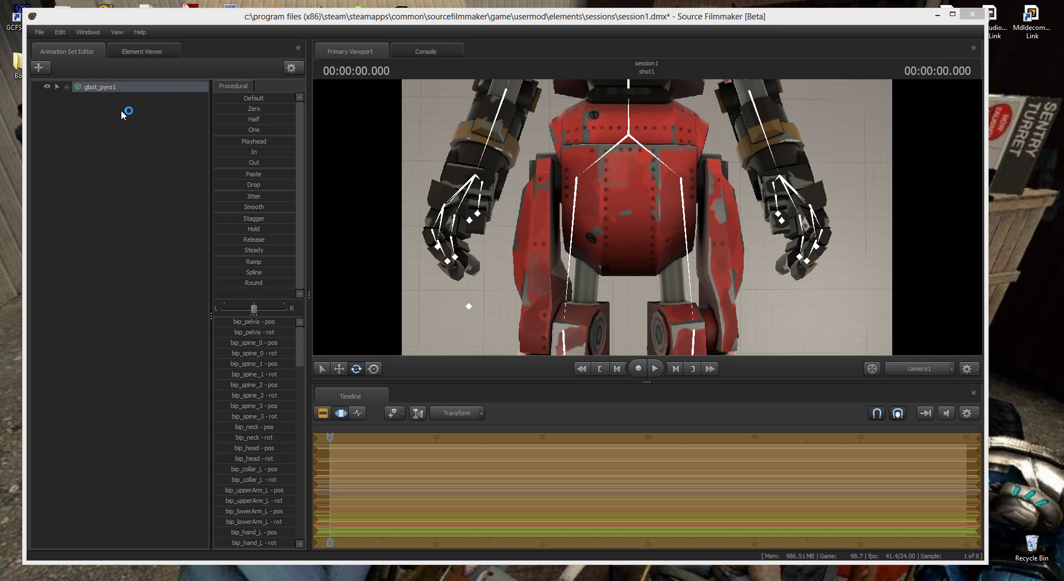
pyautogui.click(333, 94)
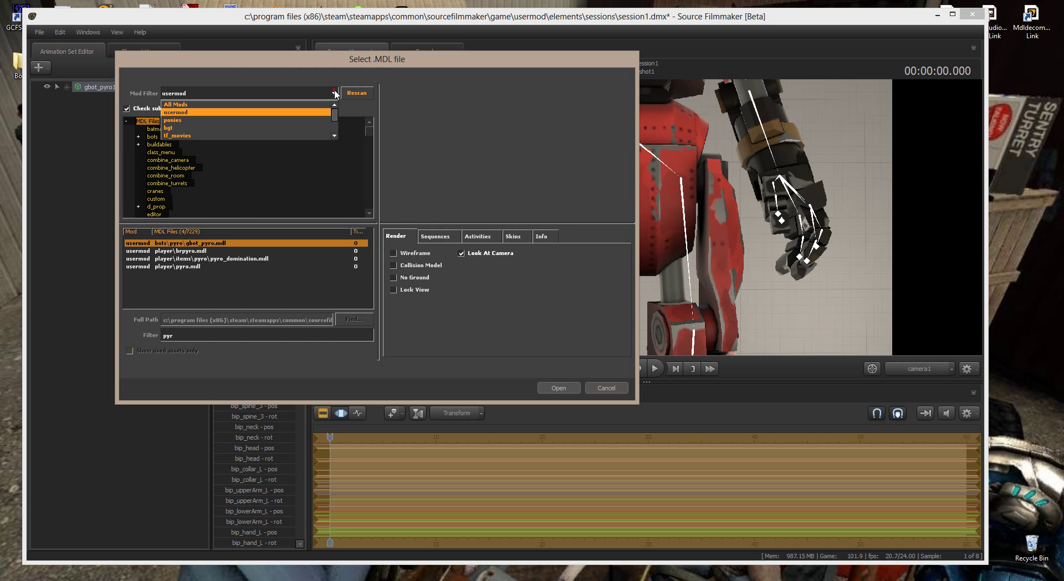
pyautogui.click(182, 103)
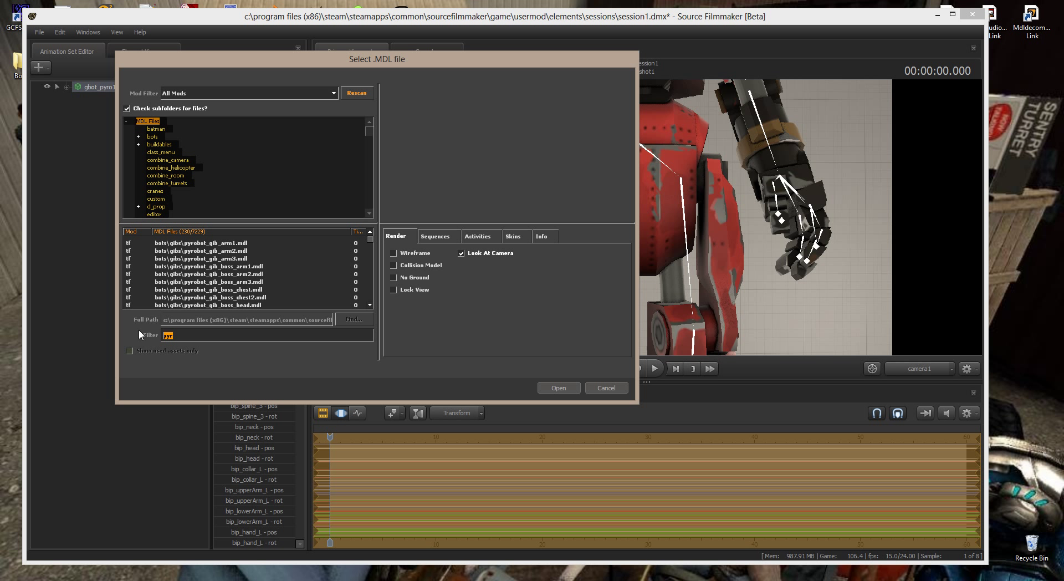
pyautogui.write('p')
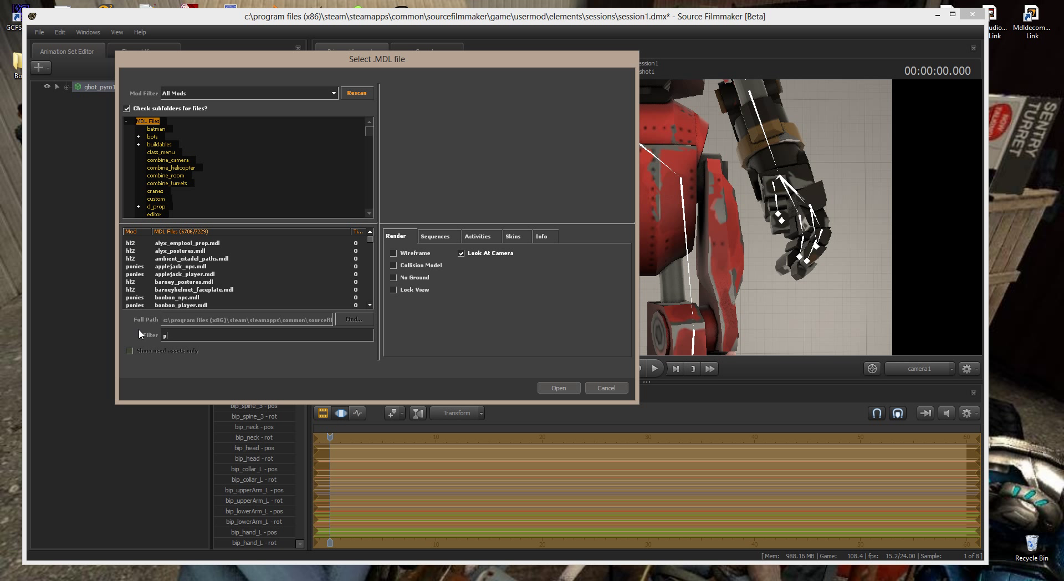
pyautogui.write('yro')
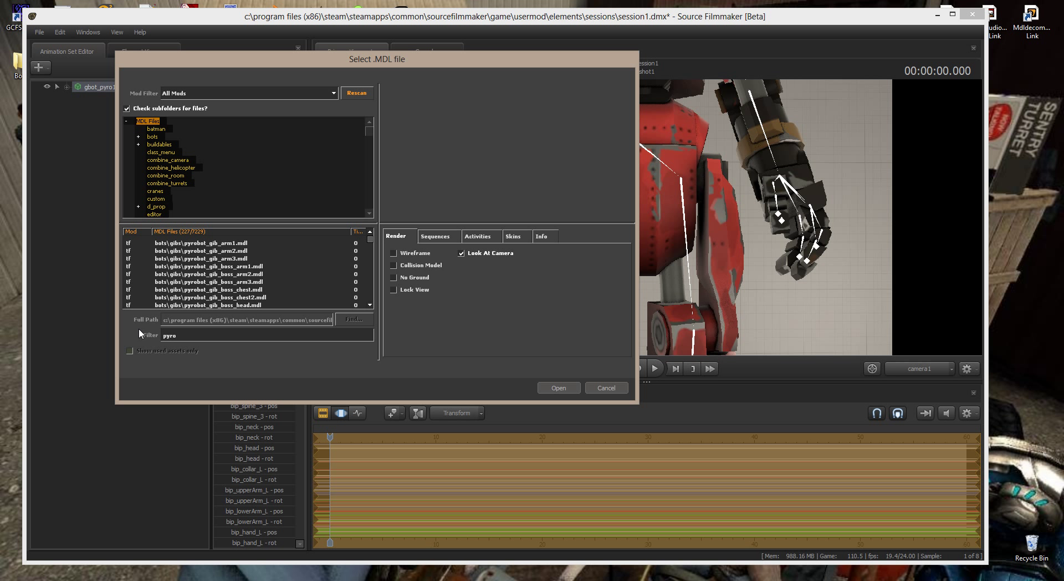
pyautogui.scroll(-5, 211, 242)
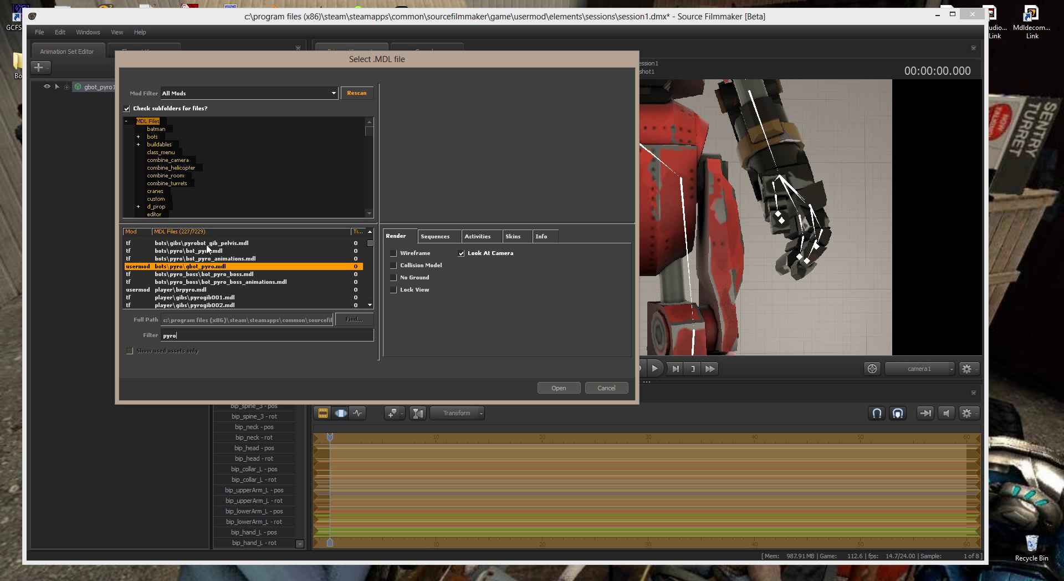
pyautogui.click(204, 252)
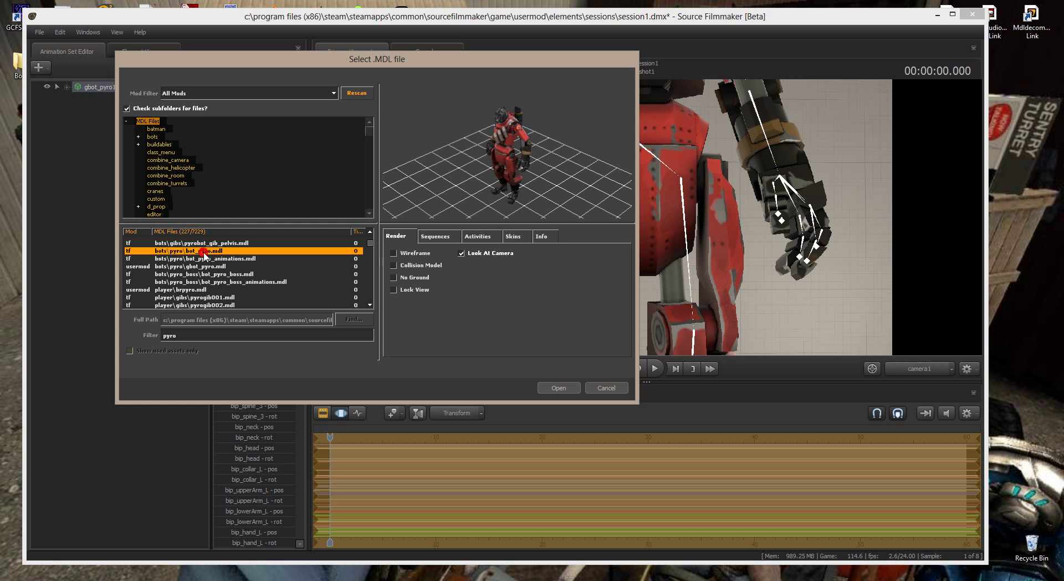
pyautogui.click(558, 388)
# Move bot_pyro1 onto the orange floor disc between the feet of gbot_pyro1 for a size comparison.
pyautogui.moveTo(643, 292); pyautogui.dragTo(646, 349)
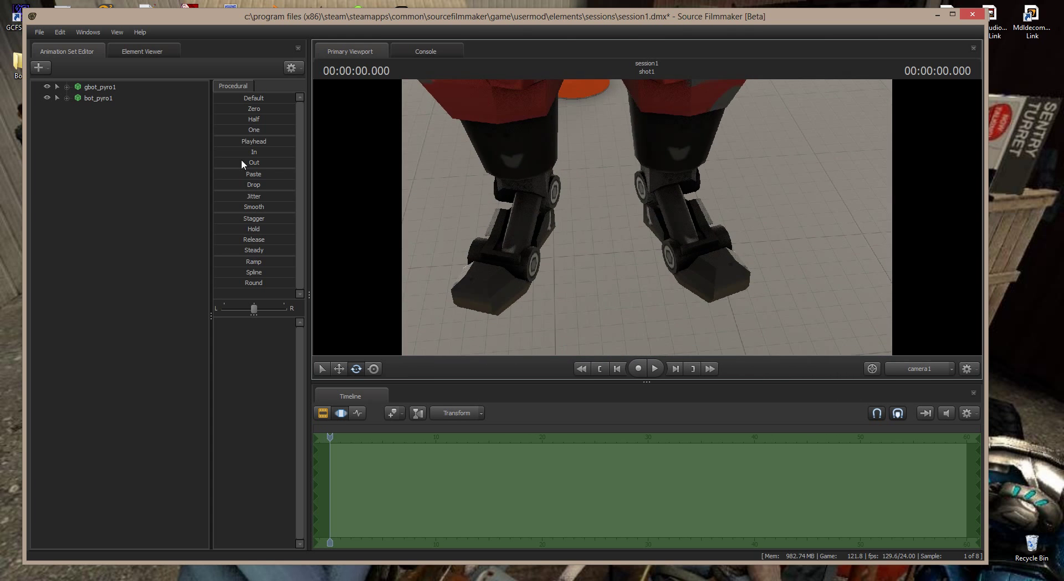
pyautogui.click(103, 98)
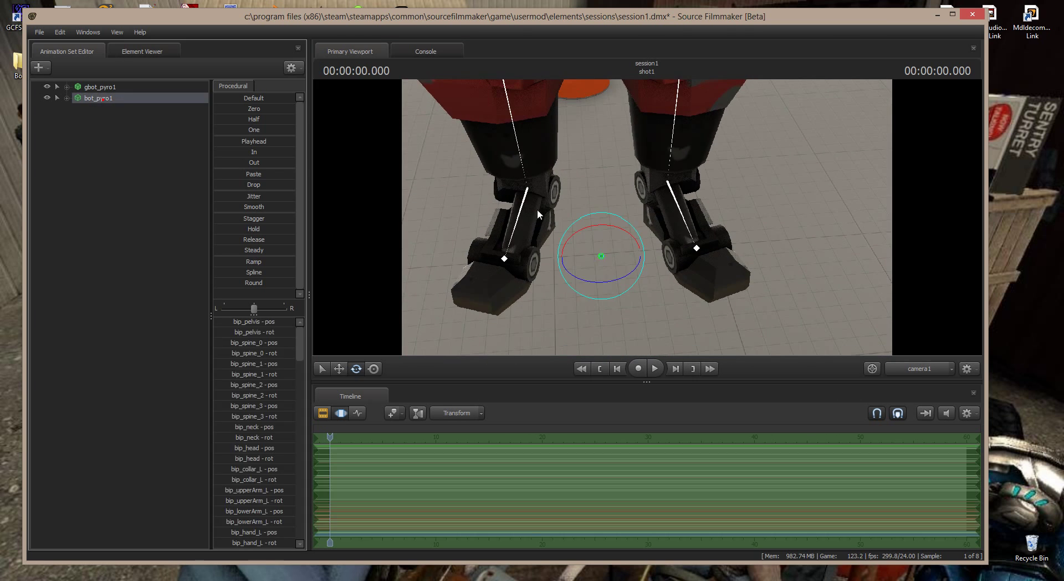
pyautogui.click(374, 368)
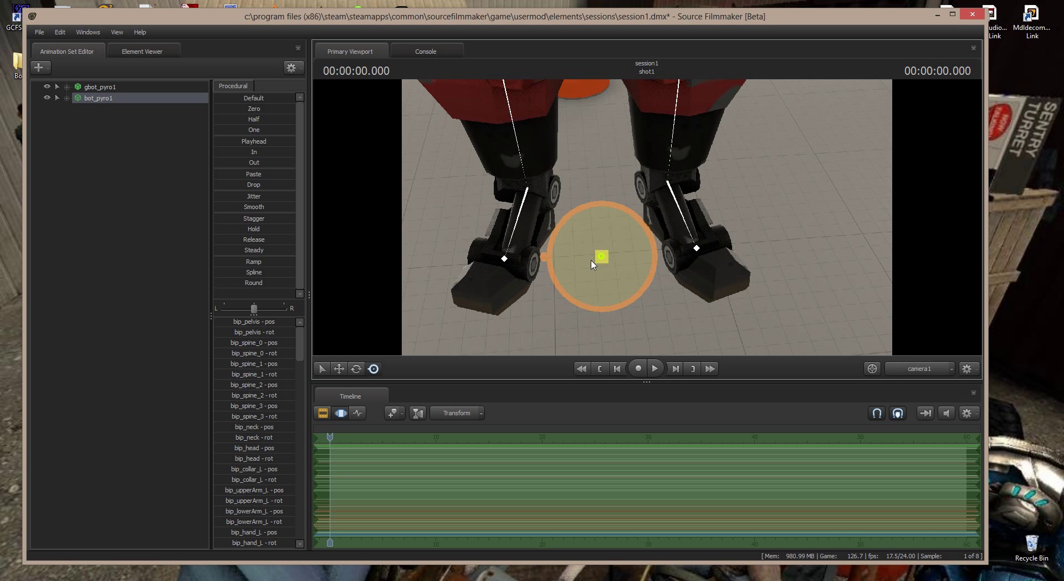
pyautogui.moveTo(600, 260); pyautogui.dragTo(577, 85)
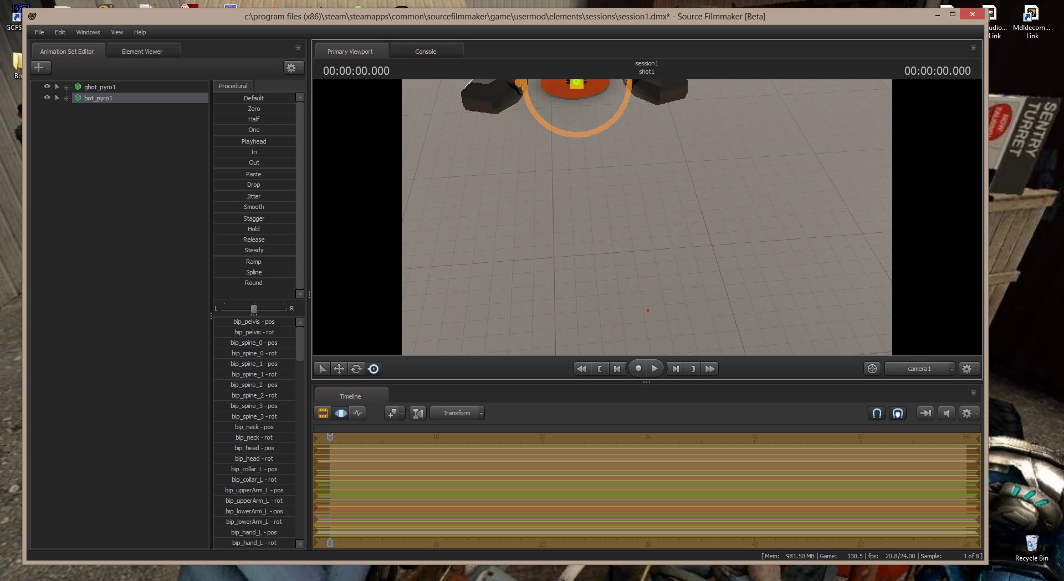
pyautogui.moveTo(649, 313)
pyautogui.mouseDown()
pyautogui.moveTo(642, 191)
pyautogui.moveTo(628, 155)
pyautogui.moveTo(632, 302)
pyautogui.mouseUp()
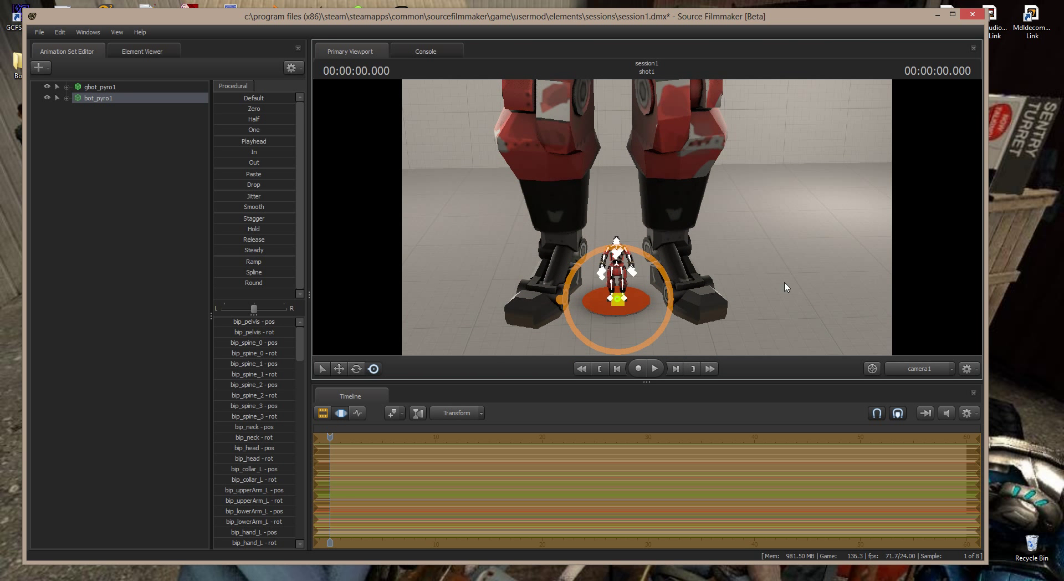
pyautogui.moveTo(857, 250); pyautogui.dragTo(857, 247)
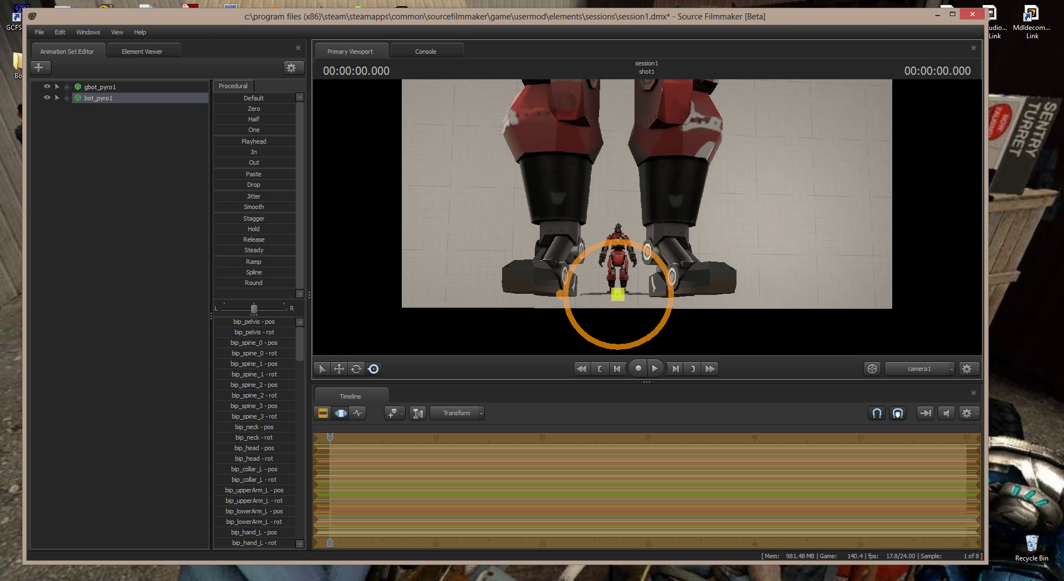
pyautogui.moveTo(647, 216); pyautogui.dragTo(646, 216)
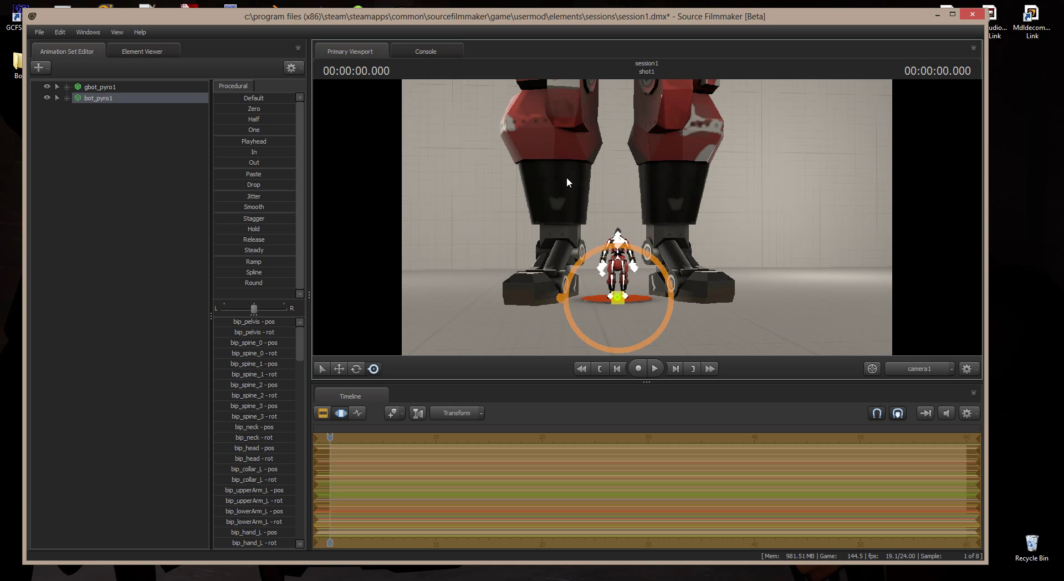
# Apply a rig to gbot_pyro1 and expand its RigLegs group in the animation set list.
pyautogui.click(100, 87)
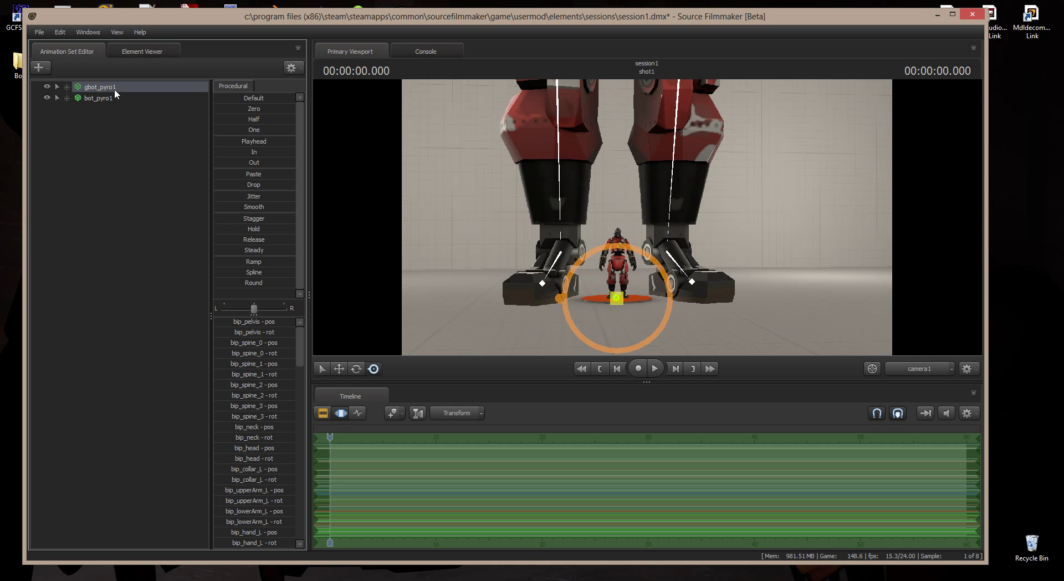
pyautogui.rightClick(94, 89)
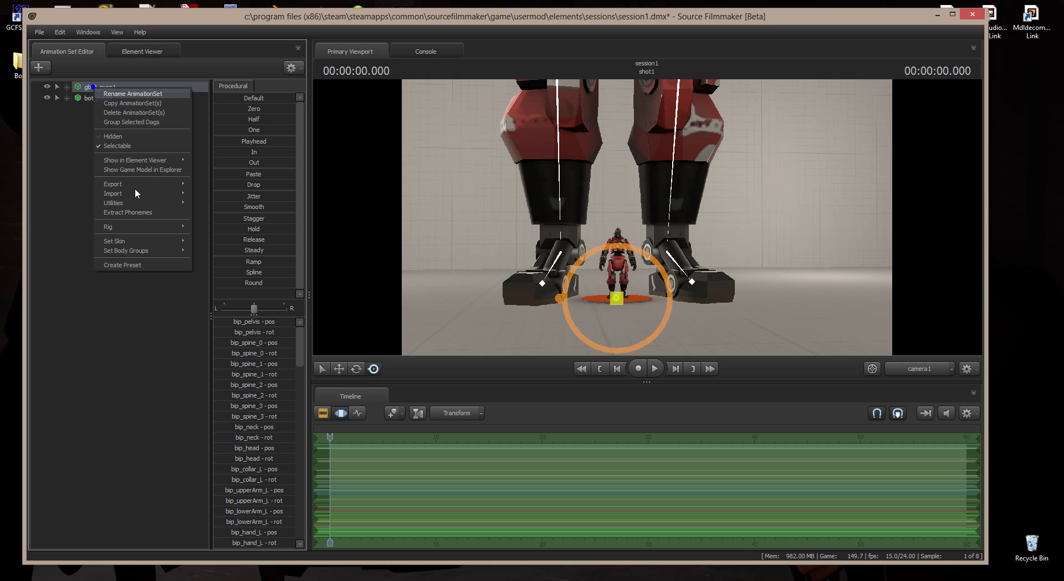
pyautogui.click(134, 224)
pyautogui.click(223, 252)
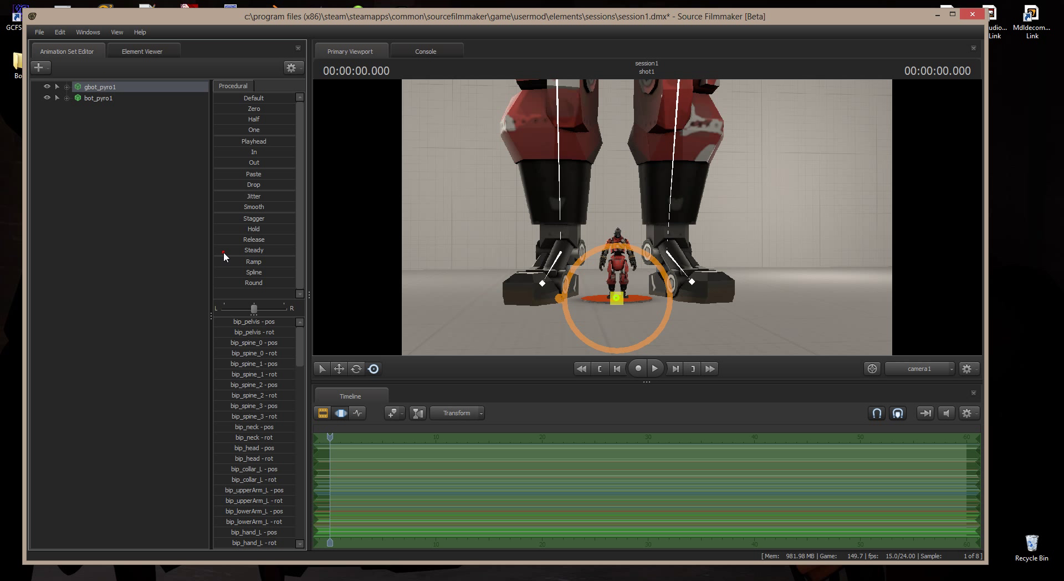
pyautogui.click(66, 87)
pyautogui.click(77, 109)
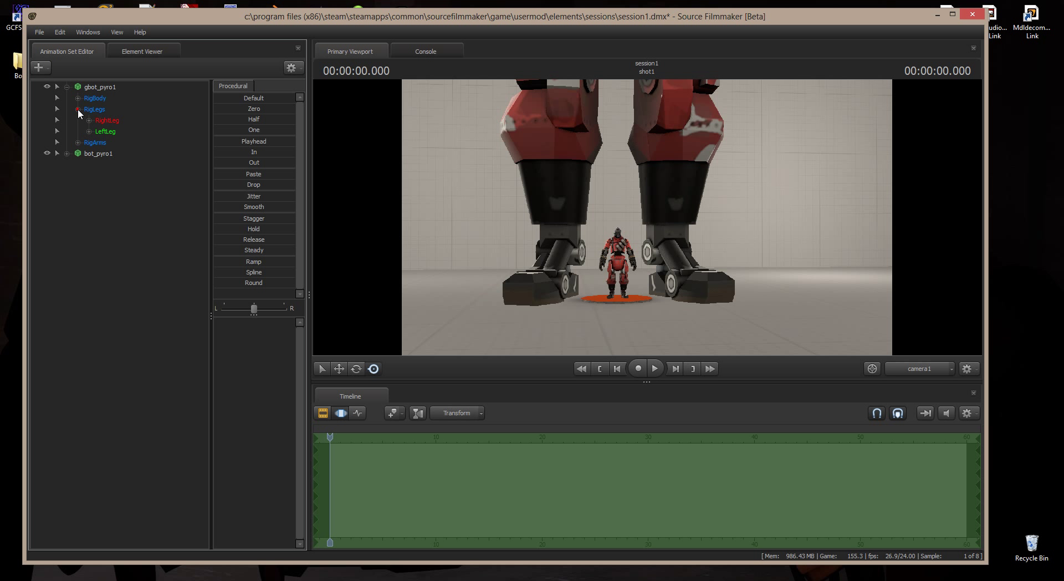
# Raise the RightLeg rig of gbot_pyro1 high off the floor and move its foot forward above bot_pyro1.
pyautogui.click(100, 121)
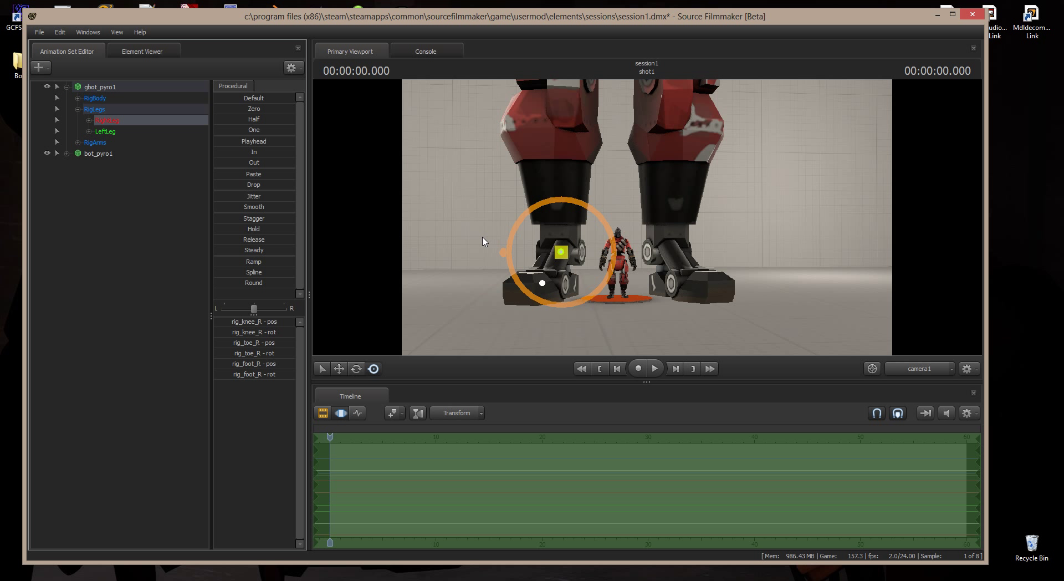
pyautogui.moveTo(562, 256); pyautogui.dragTo(562, 152)
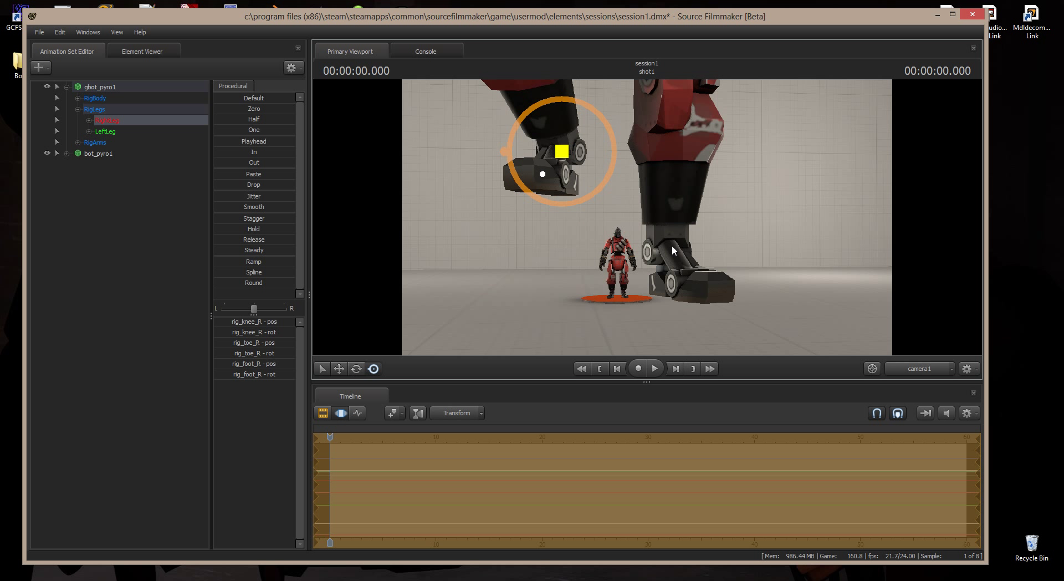
pyautogui.click(339, 369)
pyautogui.moveTo(573, 152); pyautogui.dragTo(604, 163)
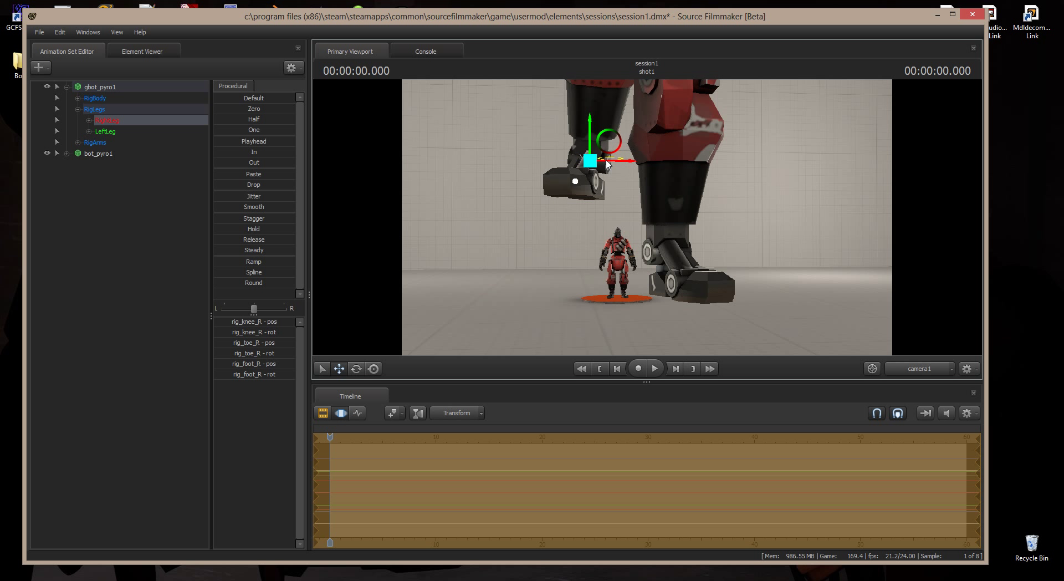
pyautogui.keyDown('alt'); pyautogui.moveTo(413, 208); pyautogui.dragTo(649, 217); pyautogui.keyUp('alt')
pyautogui.moveTo(686, 169); pyautogui.dragTo(781, 170)
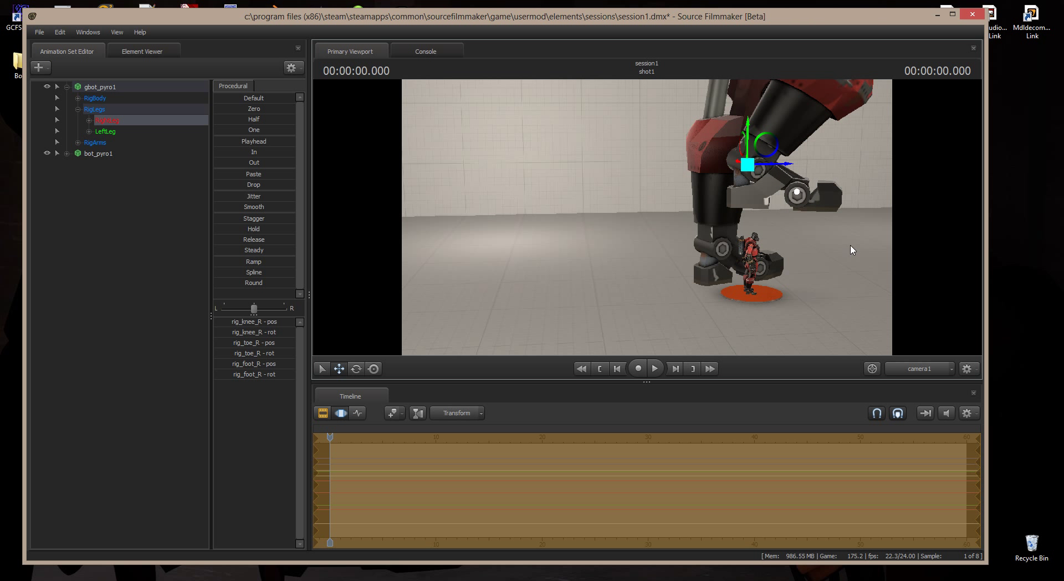
pyautogui.keyDown('alt'); pyautogui.moveTo(846, 285); pyautogui.dragTo(846, 285); pyautogui.keyUp('alt')
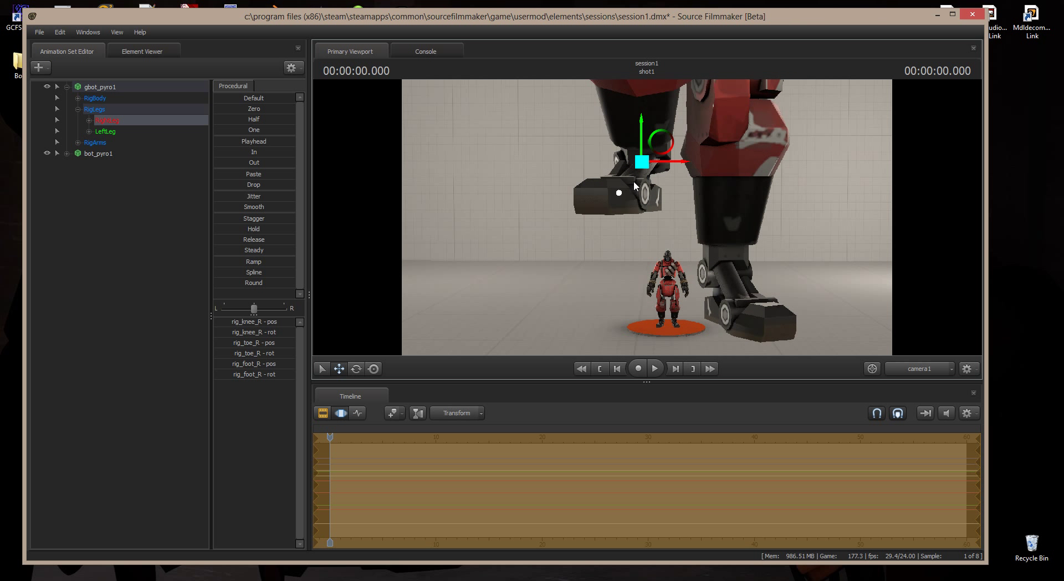
pyautogui.moveTo(667, 161); pyautogui.dragTo(674, 160)
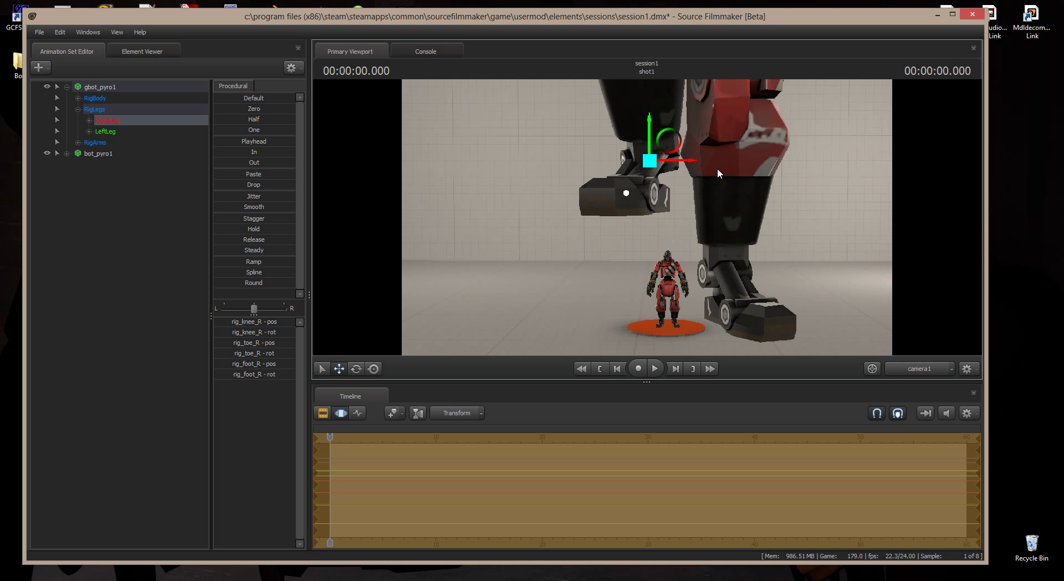
# Move rig_knee_R of gbot_pyro1 sideways so the raised right knee points outward.
pyautogui.moveTo(799, 108)
pyautogui.mouseDown()
pyautogui.moveTo(799, 266)
pyautogui.moveTo(792, 89)
pyautogui.mouseUp()
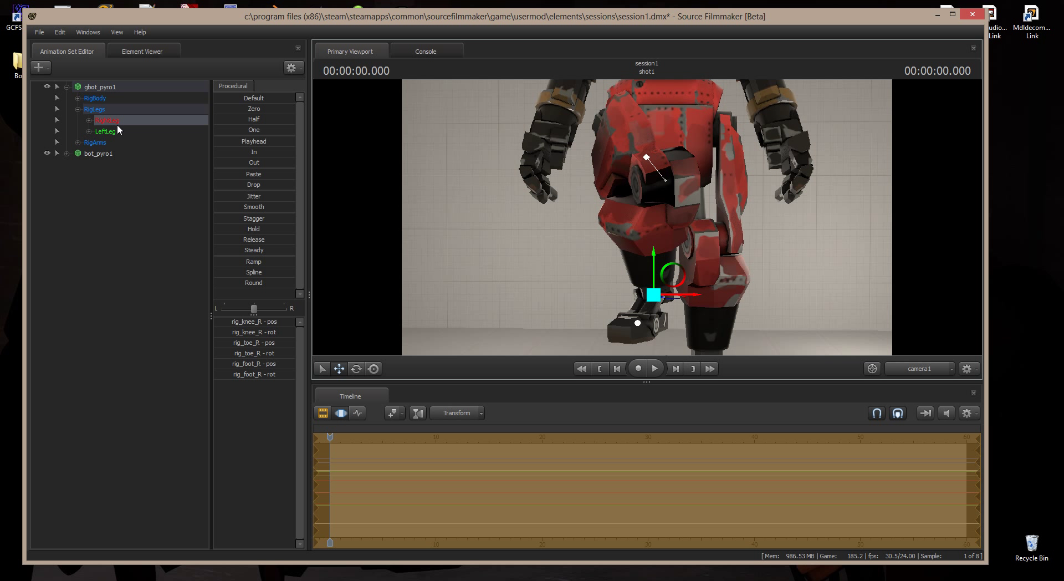
pyautogui.click(89, 119)
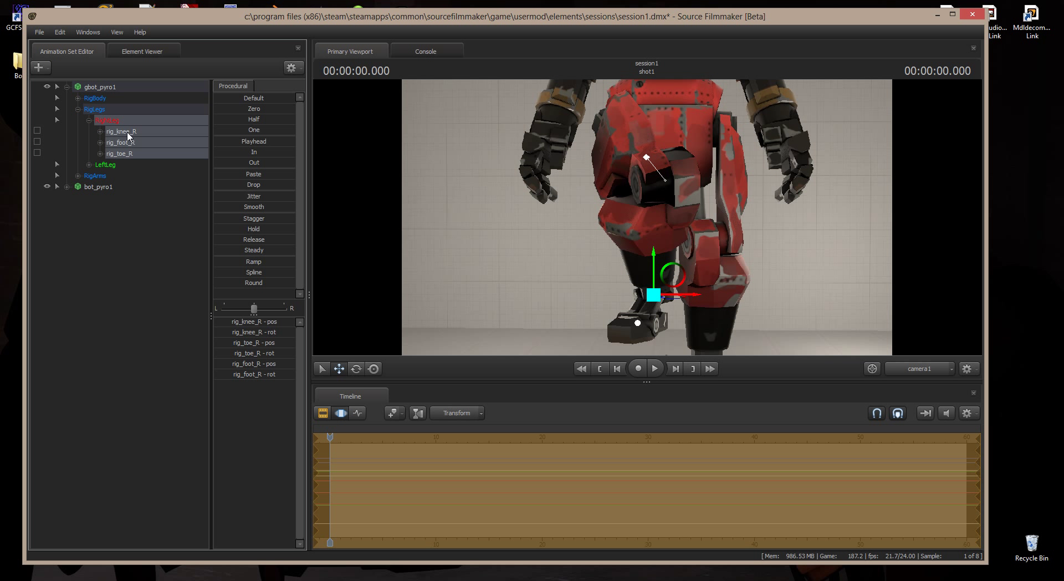
pyautogui.click(124, 131)
pyautogui.moveTo(681, 157); pyautogui.dragTo(652, 160)
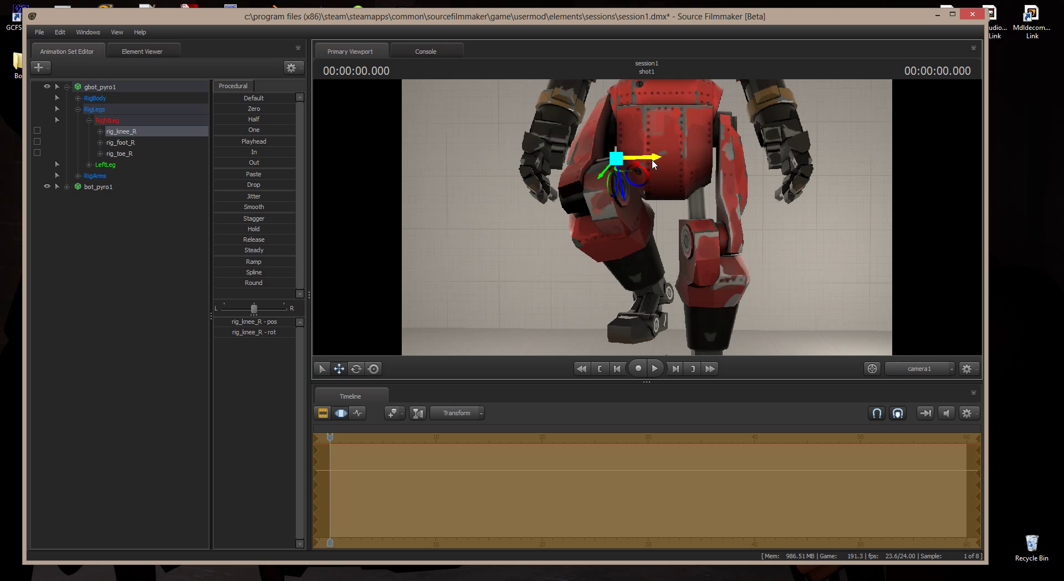
# Expand the RigBody group and shift rig_pelvis slightly down and toward the model's left leg.
pyautogui.click(78, 98)
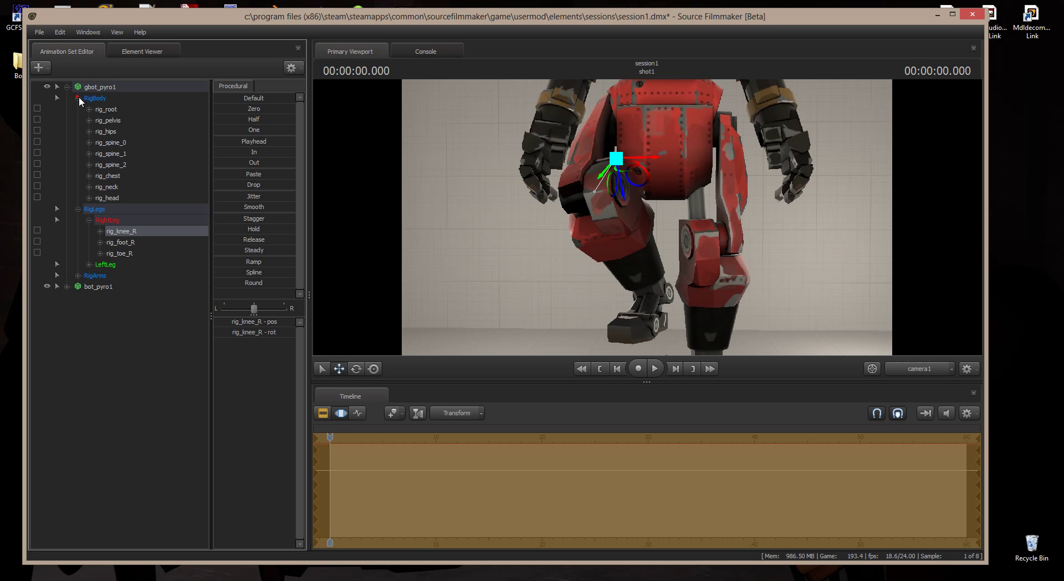
pyautogui.click(109, 121)
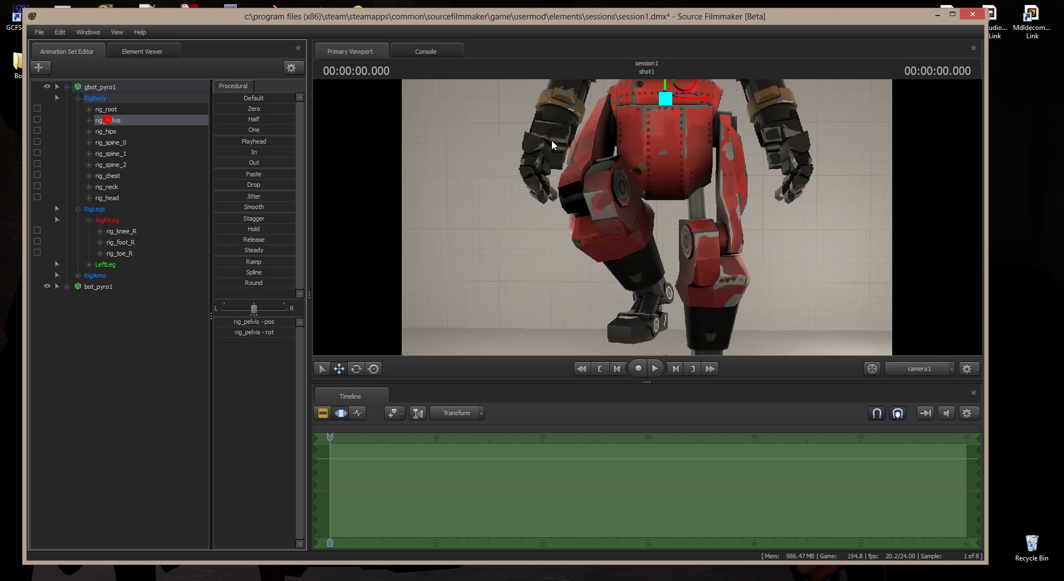
pyautogui.moveTo(701, 101)
pyautogui.mouseDown()
pyautogui.moveTo(725, 102)
pyautogui.moveTo(691, 110)
pyautogui.mouseUp()
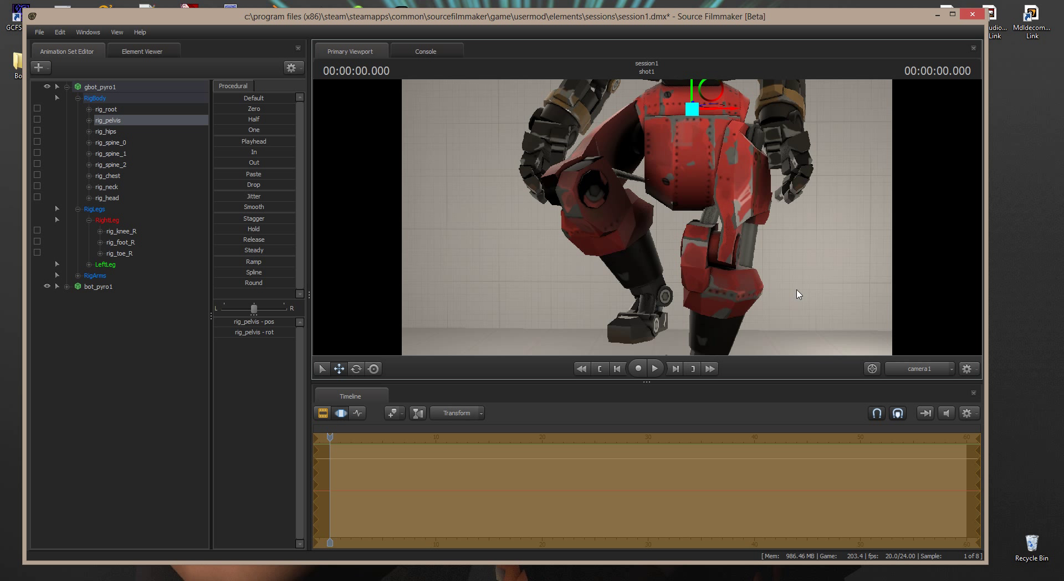
# Expand the LeftLeg group and move rig_knee_L slightly outward.
pyautogui.click(89, 264)
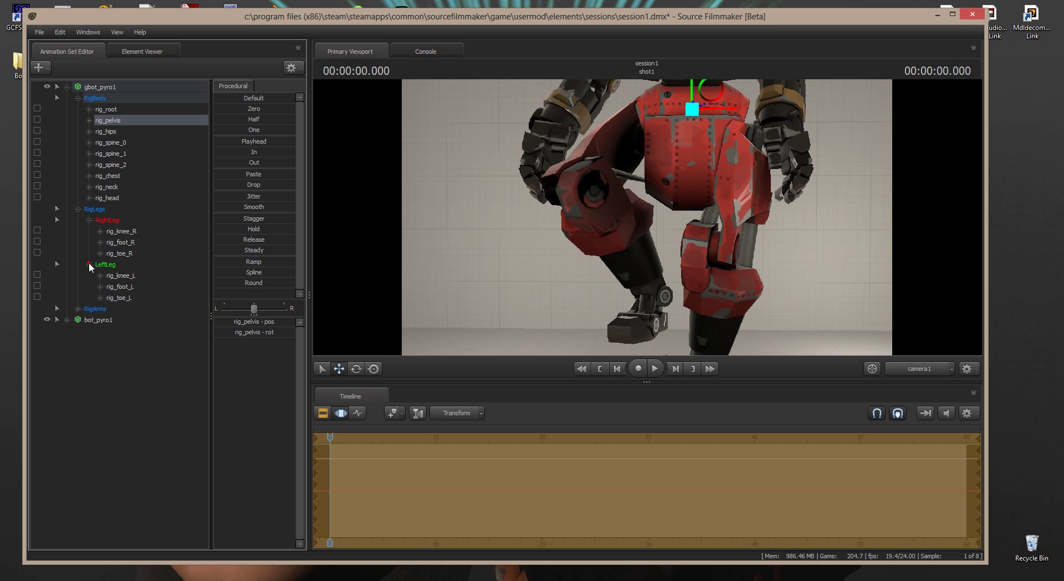
pyautogui.click(110, 287)
pyautogui.click(120, 275)
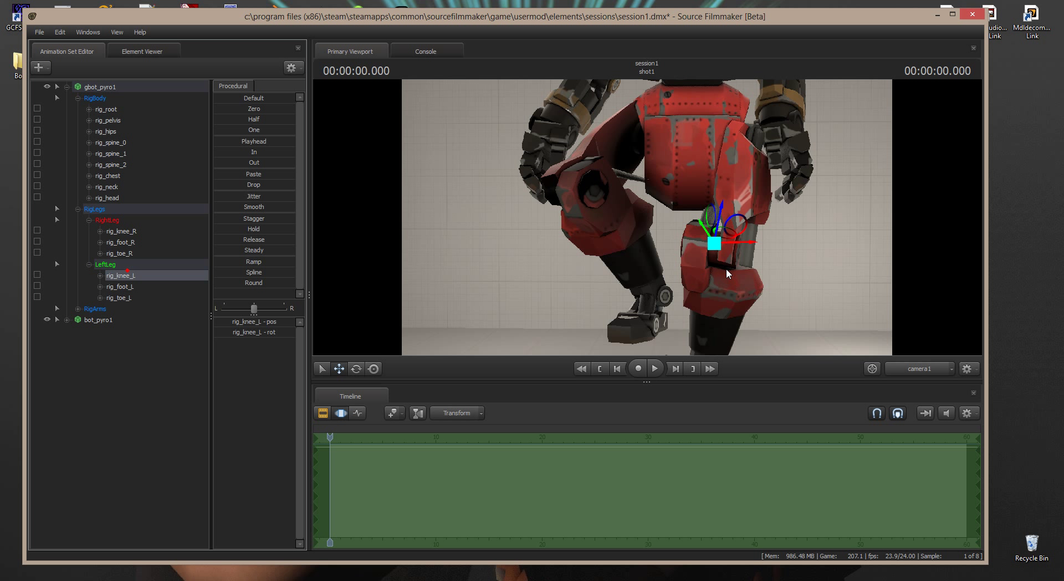
pyautogui.moveTo(753, 247); pyautogui.dragTo(748, 247)
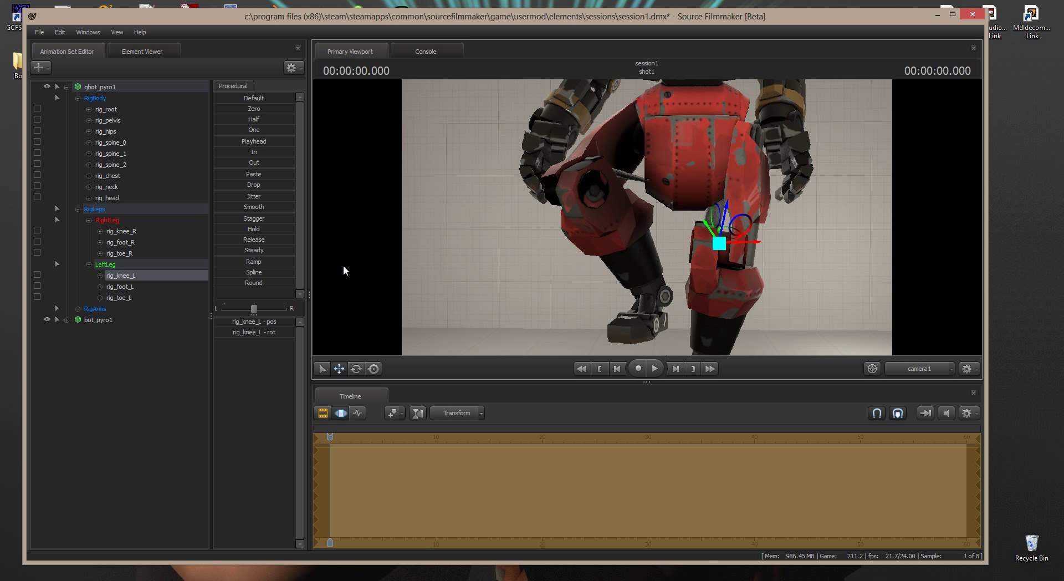
# Lower rig_foot_R toward the floor and pull it slightly back toward the body.
pyautogui.keyDown('alt'); pyautogui.moveTo(343, 258); pyautogui.dragTo(388, 272); pyautogui.keyUp('alt')
pyautogui.keyDown('alt'); pyautogui.moveTo(647, 217); pyautogui.dragTo(526, 222); pyautogui.keyUp('alt')
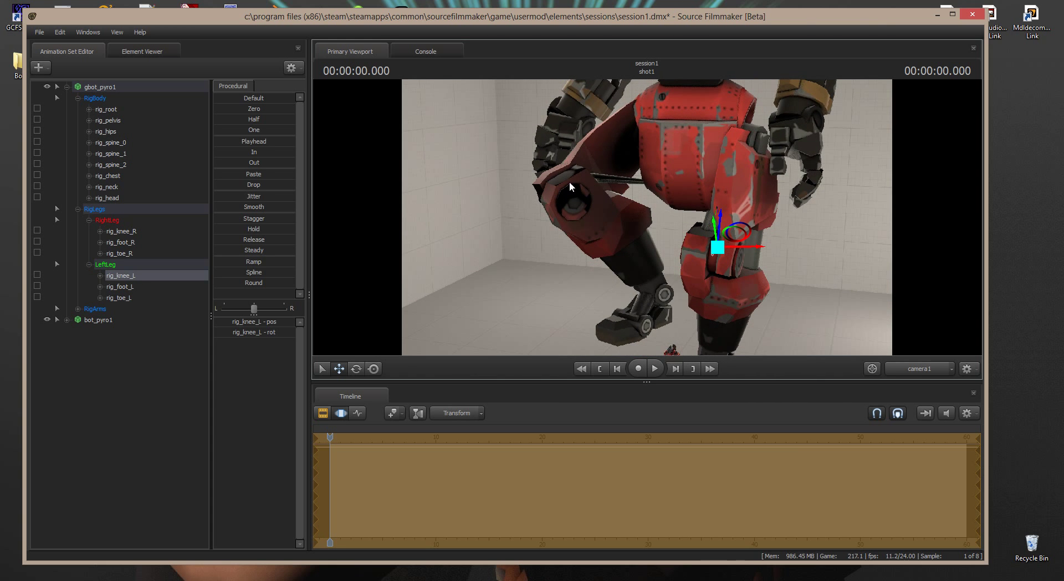
pyautogui.click(121, 242)
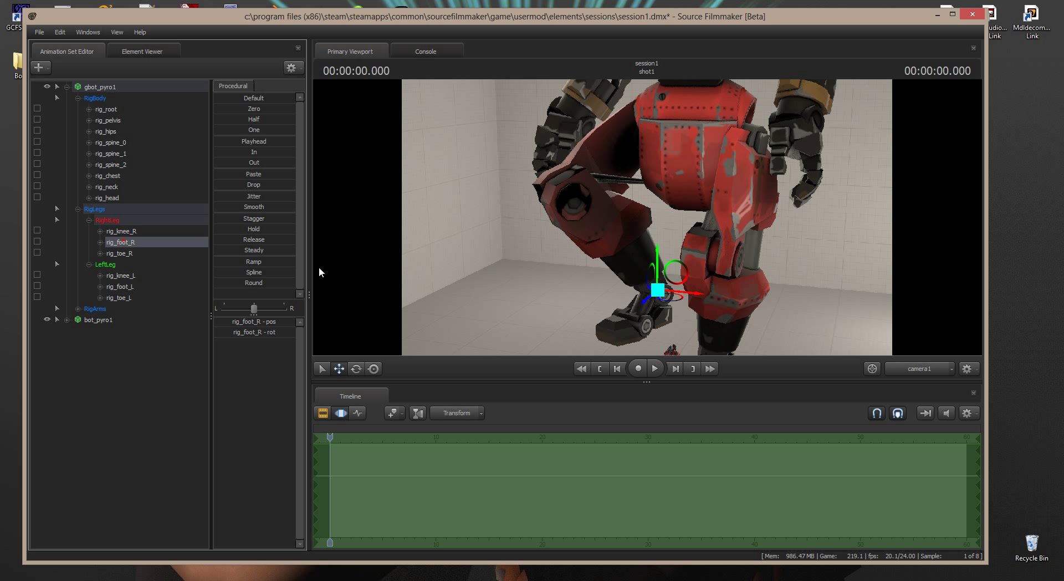
pyautogui.moveTo(656, 252); pyautogui.dragTo(658, 277)
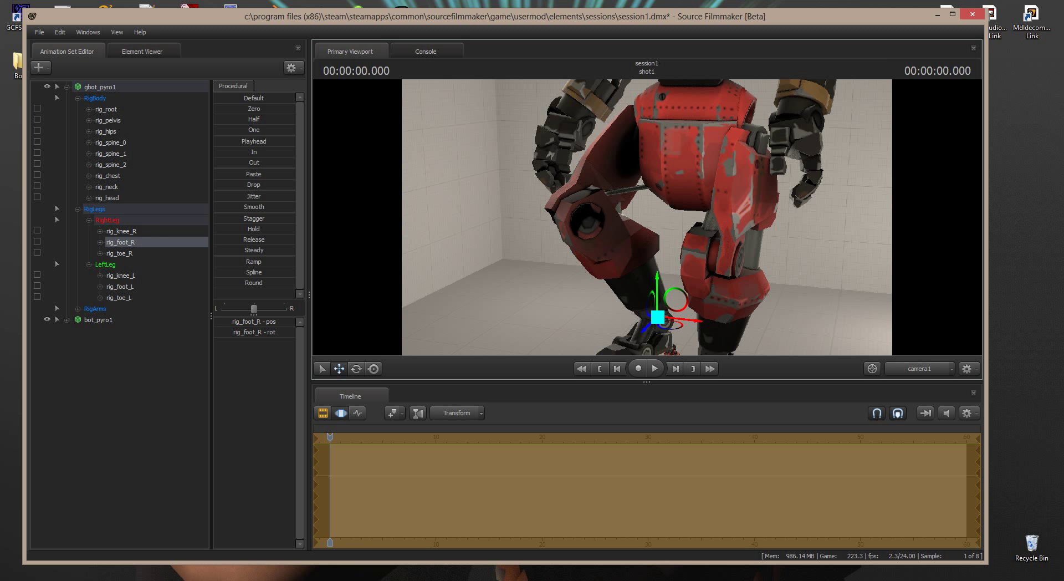
pyautogui.moveTo(657, 300); pyautogui.dragTo(588, 299, button='right')
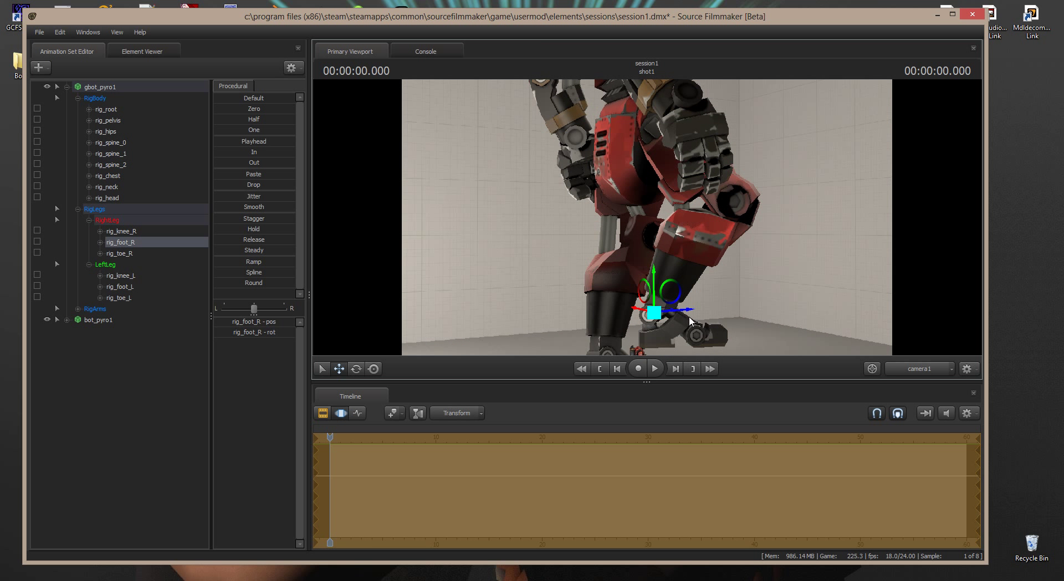
pyautogui.moveTo(689, 316); pyautogui.dragTo(677, 314)
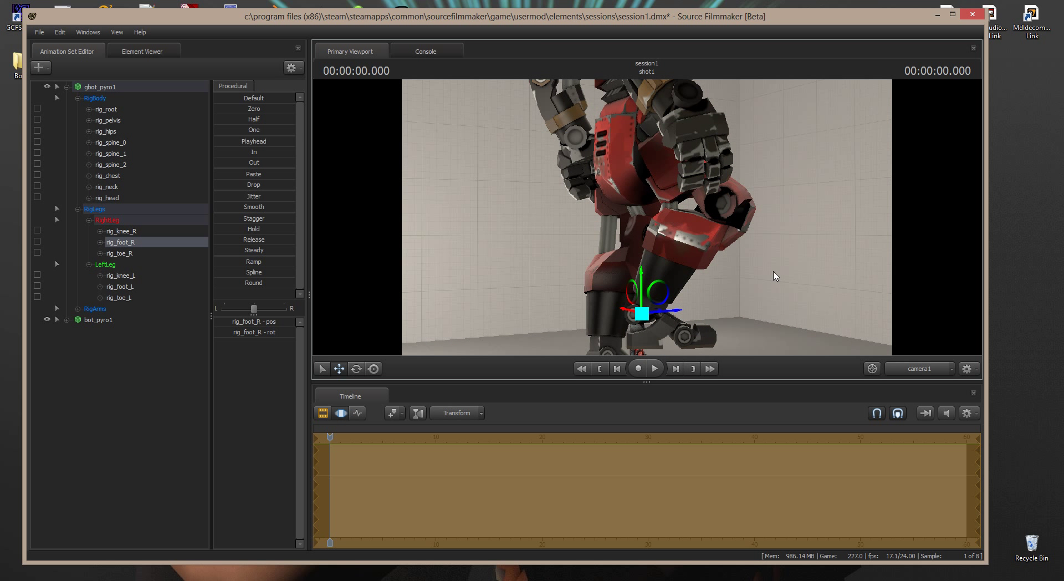
# Move rig_knee_R inward so the right knee points more to the front.
pyautogui.moveTo(775, 276); pyautogui.dragTo(650, 221, button='right')
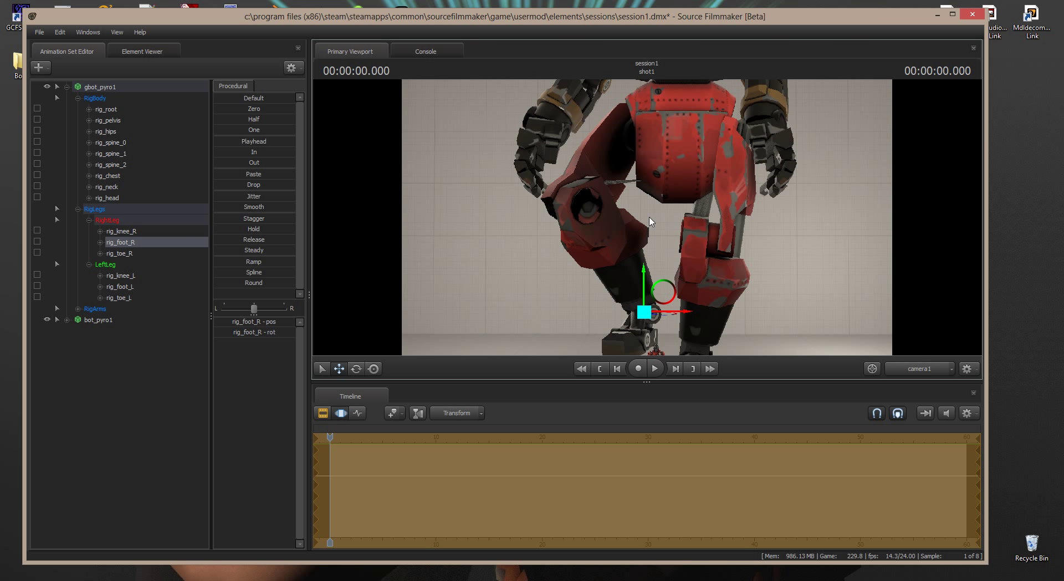
pyautogui.click(126, 232)
pyautogui.moveTo(655, 183); pyautogui.dragTo(673, 181)
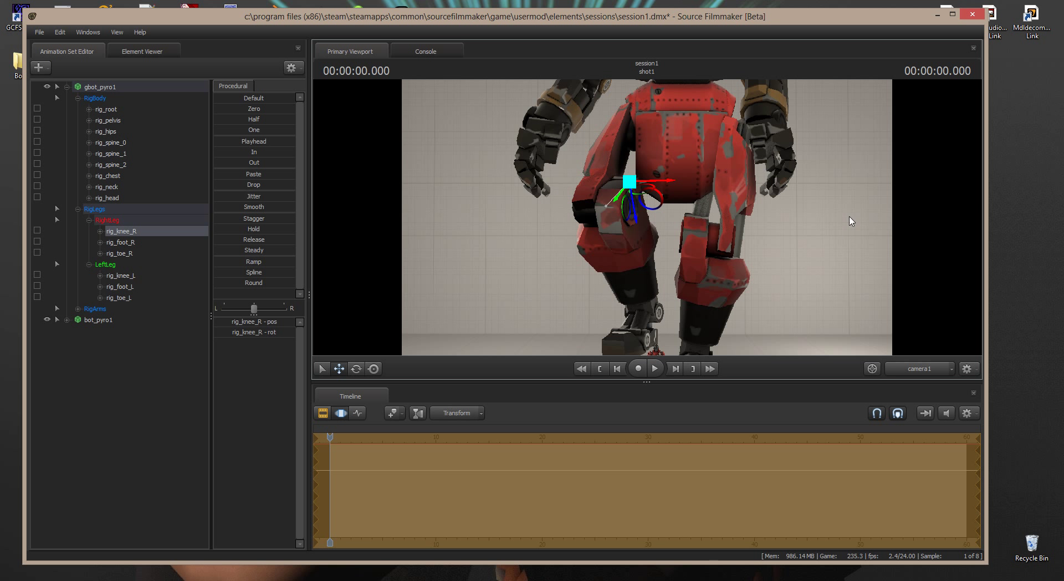
# Rotate rig_neck and rig_head so that gbot_pyro1's head bows downward.
pyautogui.moveTo(845, 220); pyautogui.dragTo(646, 218)
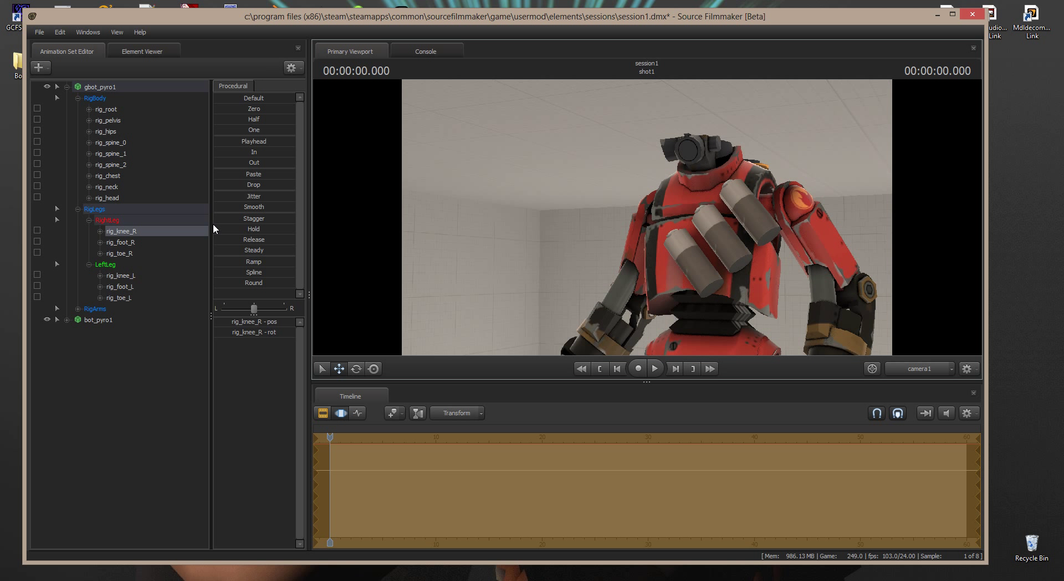
pyautogui.click(111, 187)
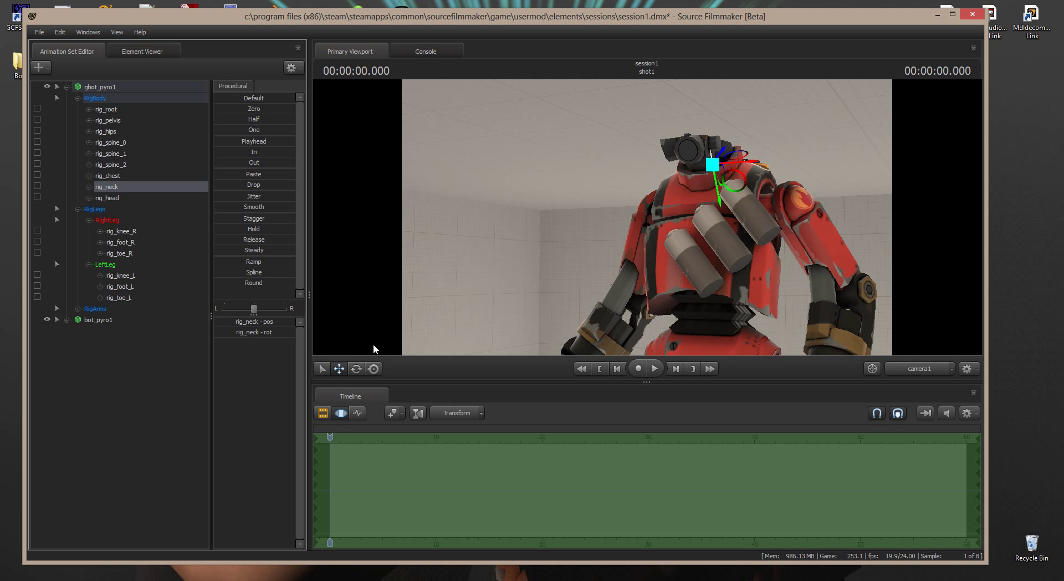
pyautogui.click(356, 368)
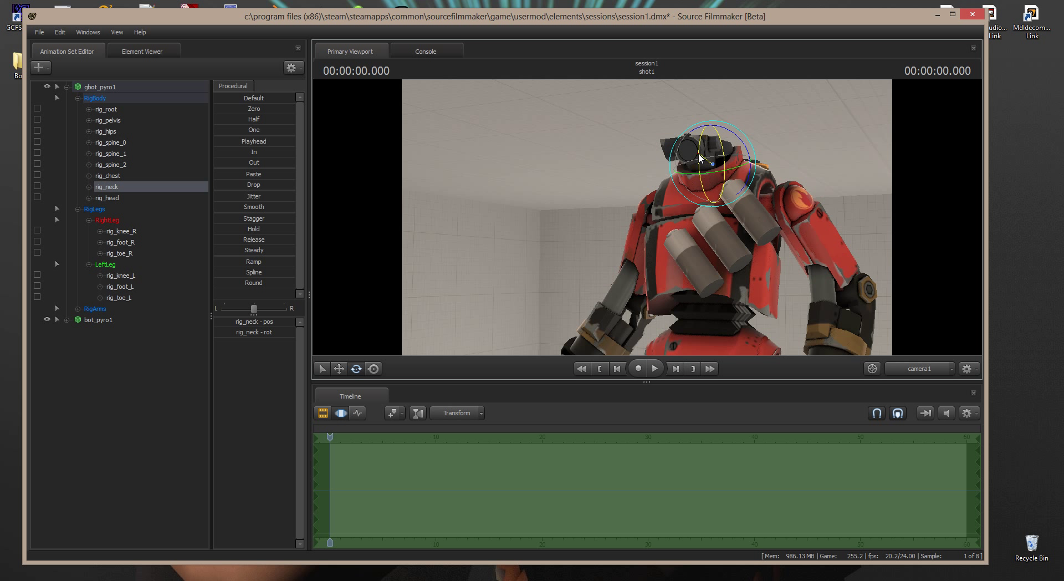
pyautogui.moveTo(699, 158); pyautogui.dragTo(693, 176)
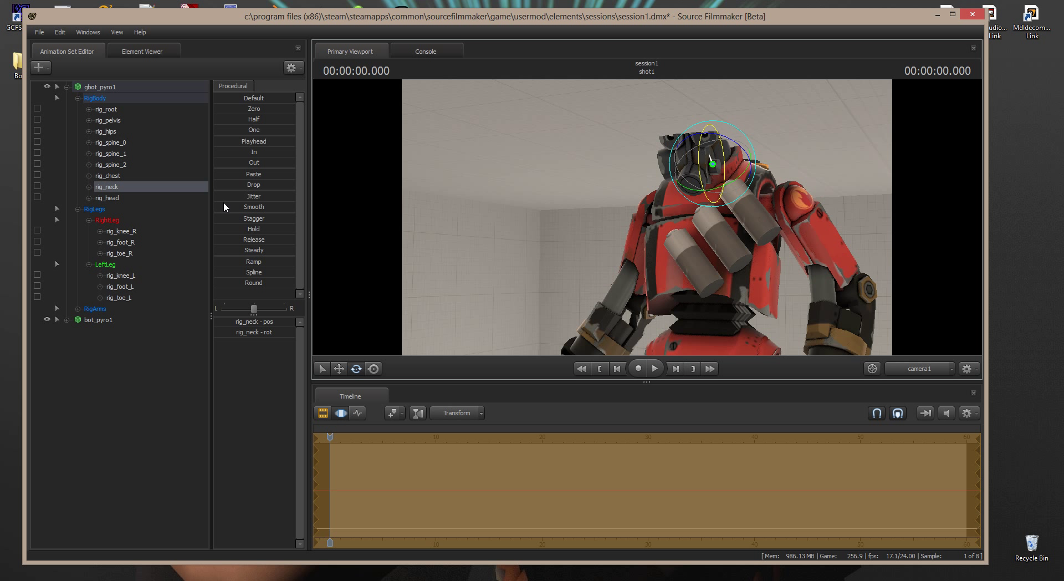
pyautogui.click(116, 198)
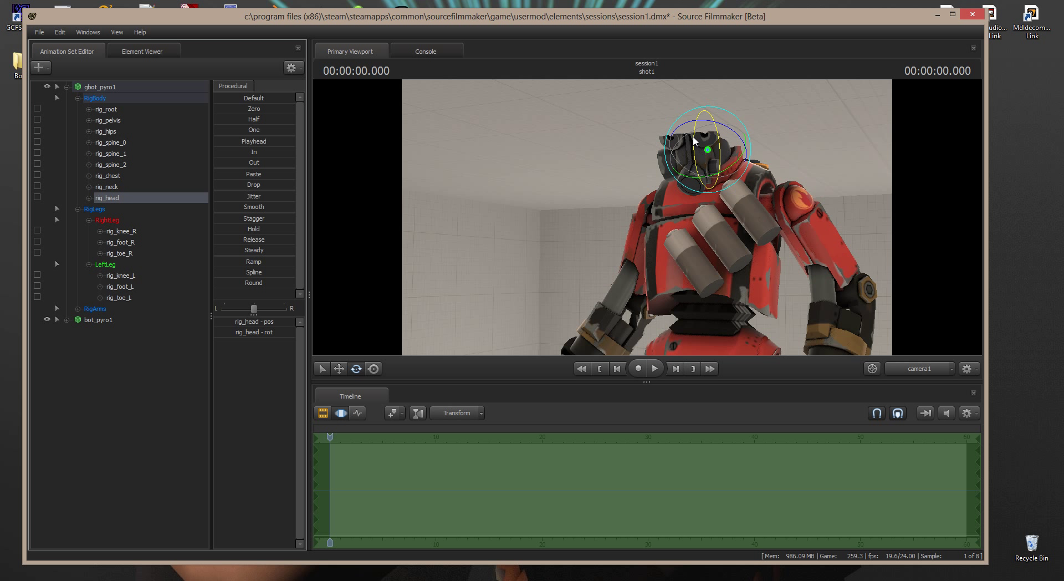
pyautogui.moveTo(694, 141); pyautogui.dragTo(693, 153)
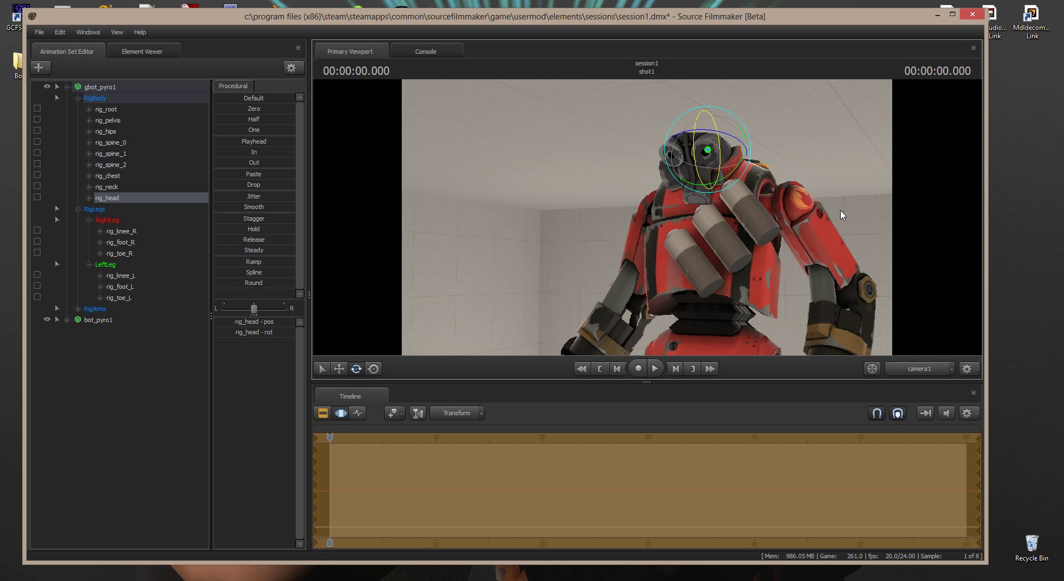
# Rotate rig_spine_1 and rig_spine_0 to bend the upper body of gbot_pyro1 forward.
pyautogui.moveTo(868, 268)
pyautogui.keyDown('alt'); pyautogui.mouseDown()
pyautogui.moveTo(825, 269)
pyautogui.moveTo(847, 269)
pyautogui.mouseUp(); pyautogui.keyUp('alt')
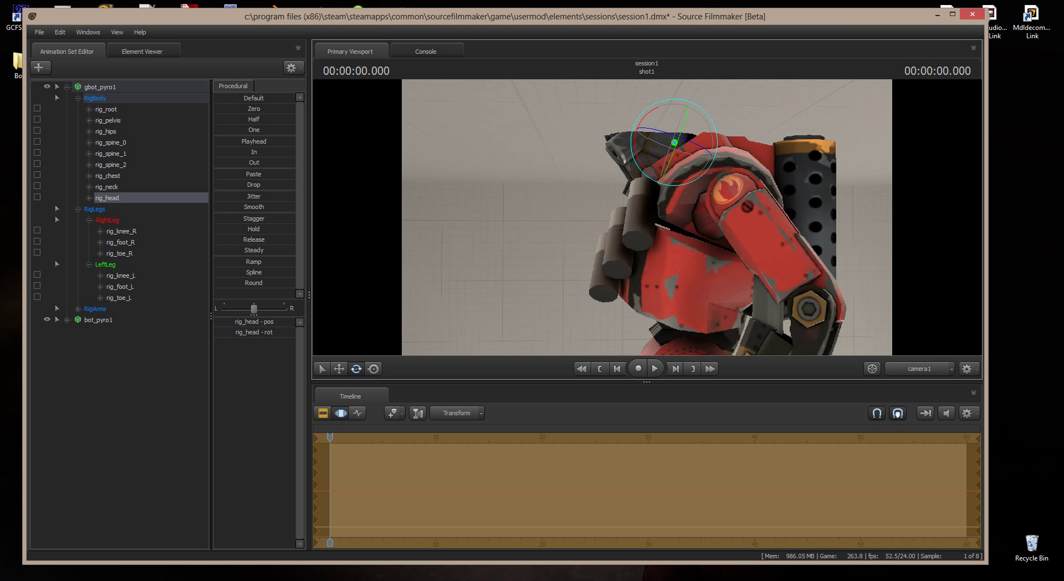
pyautogui.click(110, 154)
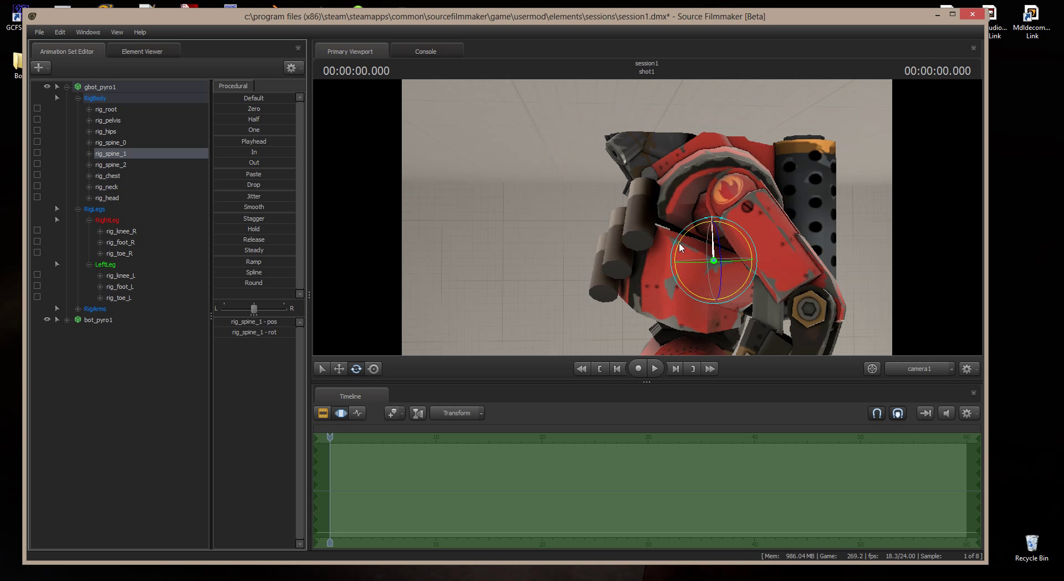
pyautogui.moveTo(680, 247); pyautogui.dragTo(657, 248)
pyautogui.click(111, 143)
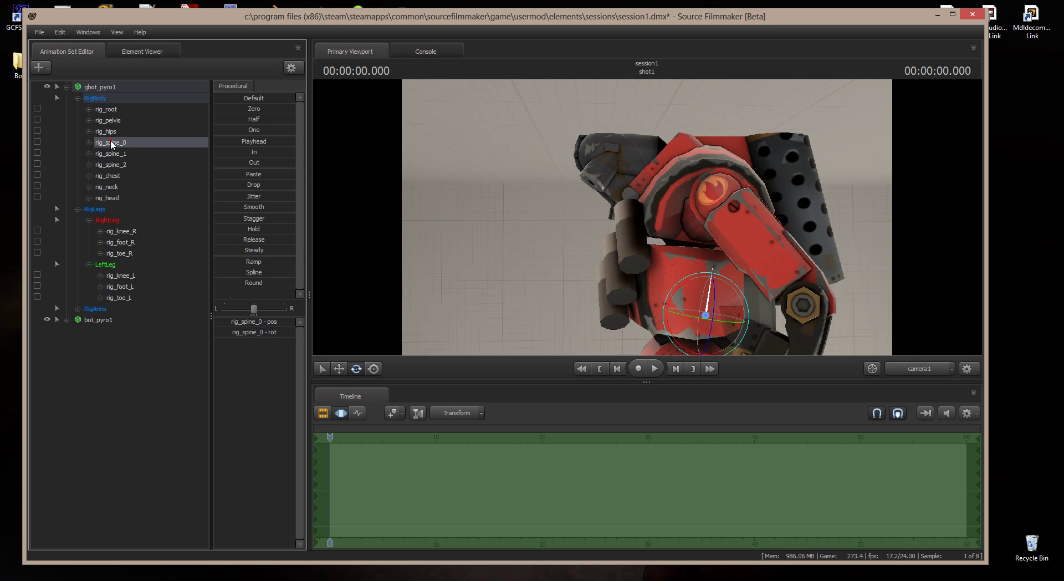
pyautogui.moveTo(680, 281); pyautogui.dragTo(657, 286)
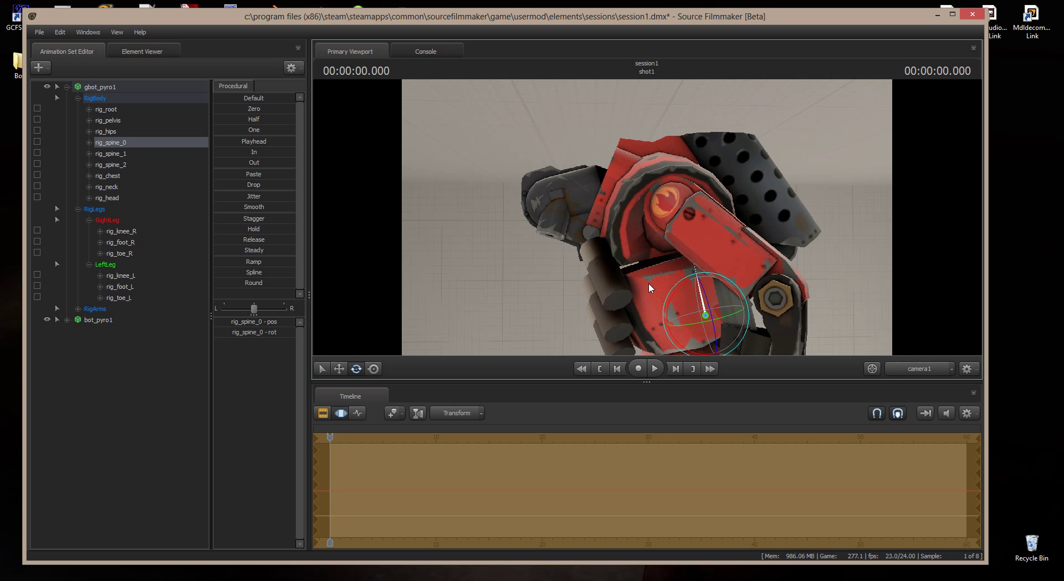
# Adjust the rotation of rig_spine_0 to refine the bend of gbot_pyro1's torso, judging it from the front.
pyautogui.keyDown('alt'); pyautogui.moveTo(377, 254); pyautogui.dragTo(371, 278); pyautogui.keyUp('alt')
pyautogui.keyDown('alt'); pyautogui.moveTo(588, 213); pyautogui.dragTo(647, 217); pyautogui.keyUp('alt')
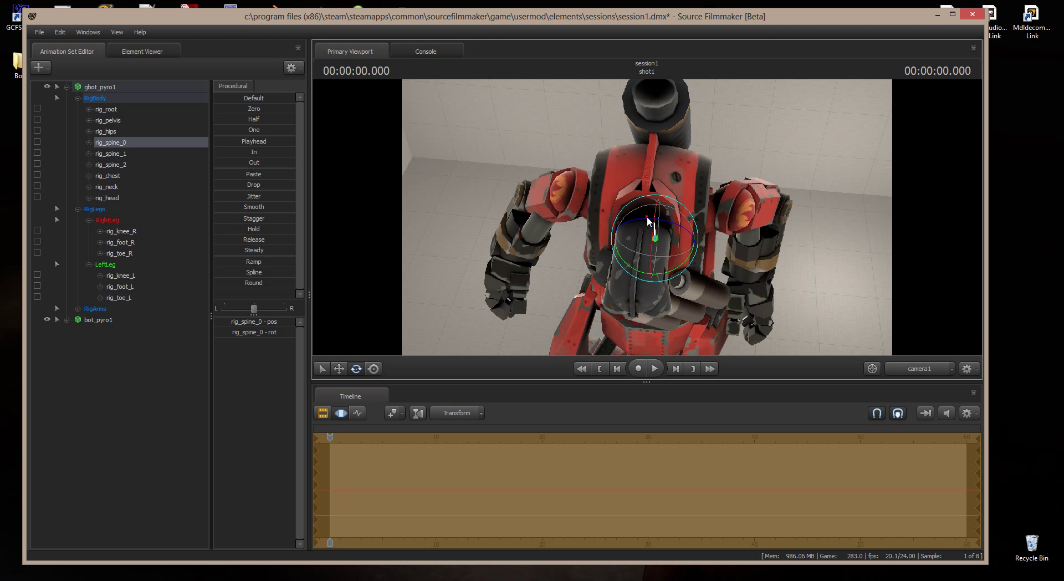
pyautogui.press('s')
pyautogui.moveTo(521, 222); pyautogui.dragTo(509, 248)
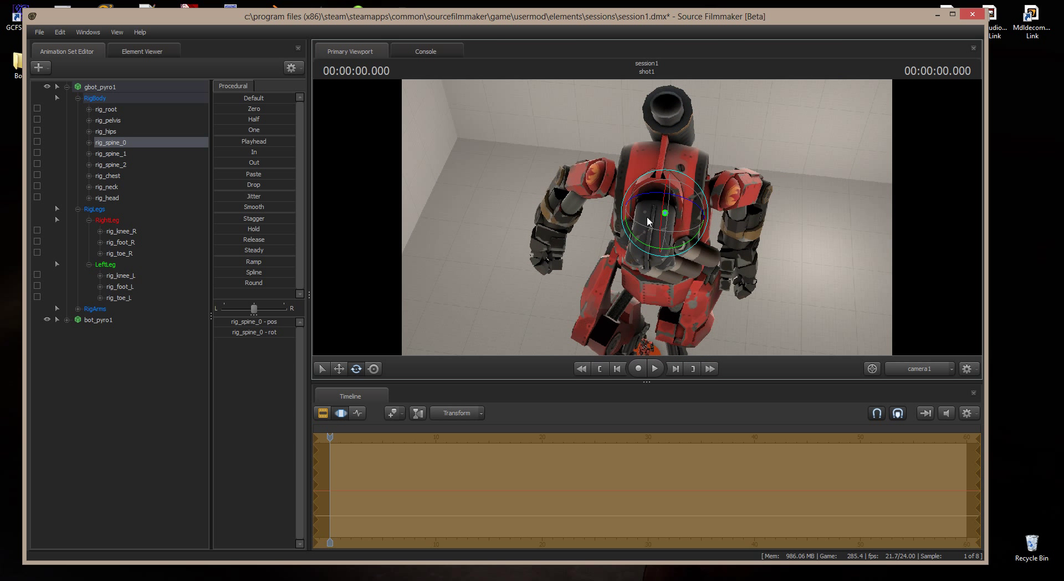
pyautogui.moveTo(647, 218); pyautogui.dragTo(809, 210)
pyautogui.moveTo(829, 297); pyautogui.dragTo(751, 349)
pyautogui.moveTo(651, 202); pyautogui.dragTo(656, 216)
# Examine the posed gbot_pyro1 next to the small bot_pyro1, from a distance and close to its head and shoulders.
pyautogui.moveTo(730, 232); pyautogui.dragTo(803, 223)
pyautogui.click(731, 232)
pyautogui.press('s')
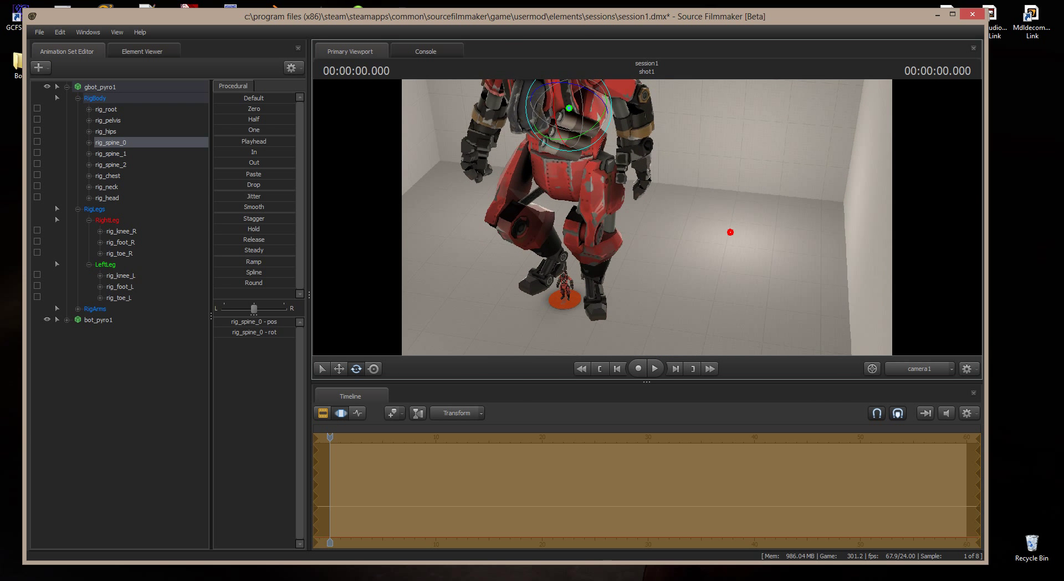
pyautogui.press('w')
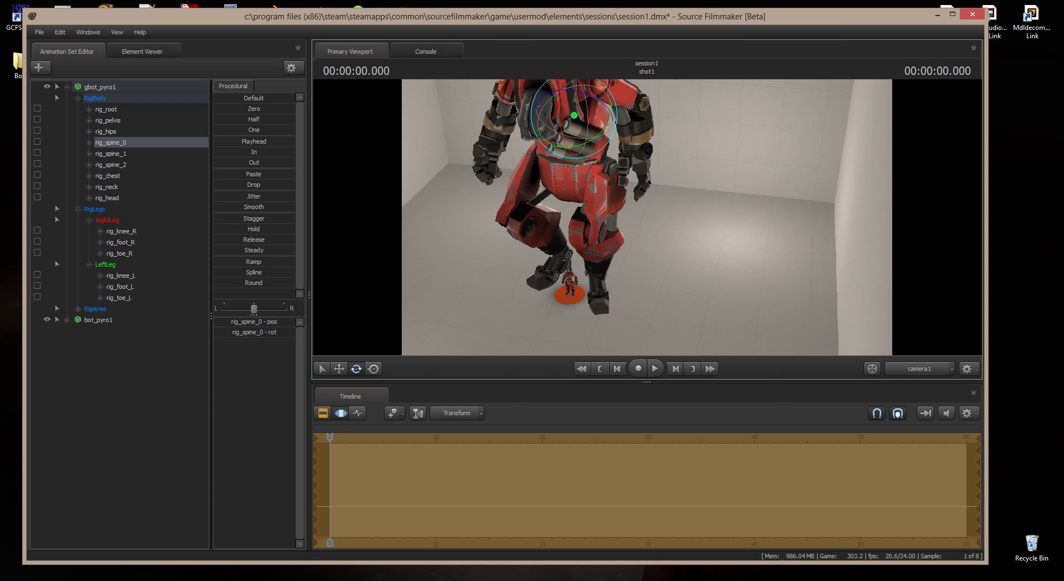
pyautogui.press('w')
pyautogui.moveTo(730, 231); pyautogui.dragTo(566, 161)
pyautogui.press('w')
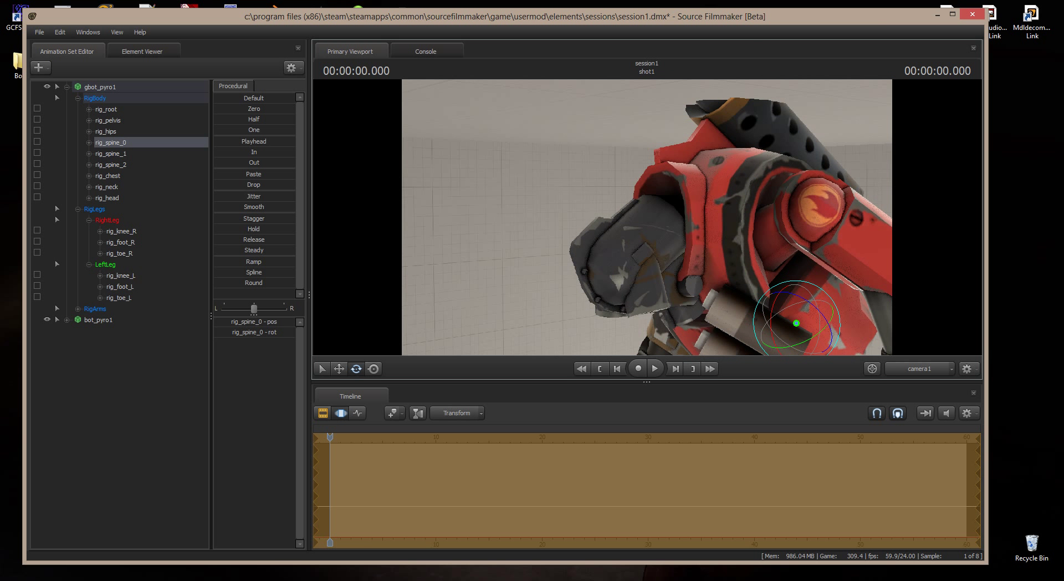